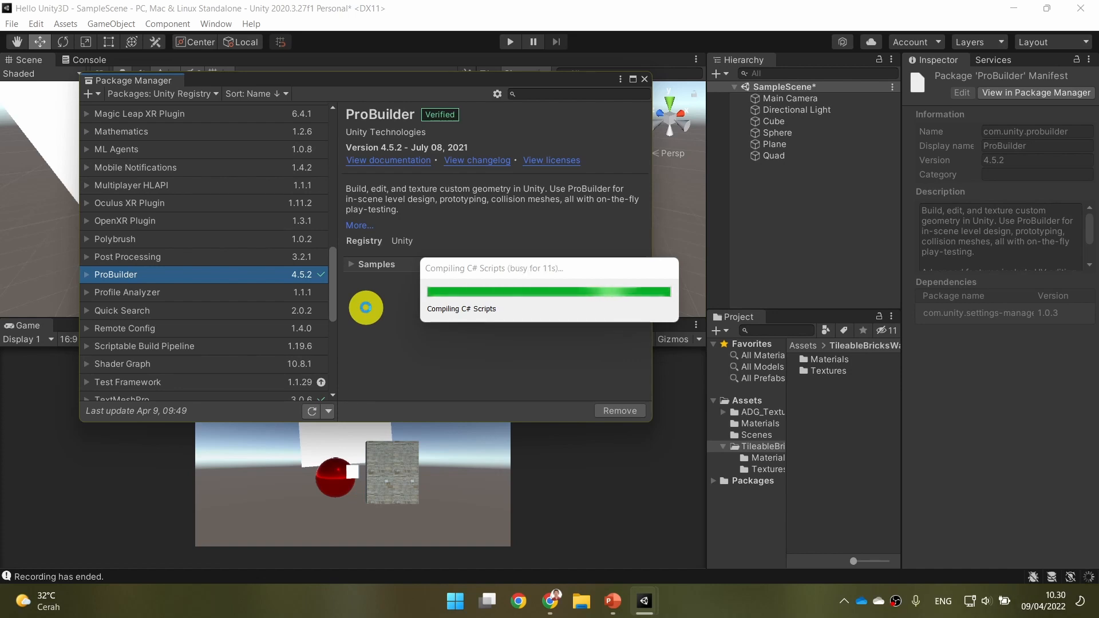
click(527, 263)
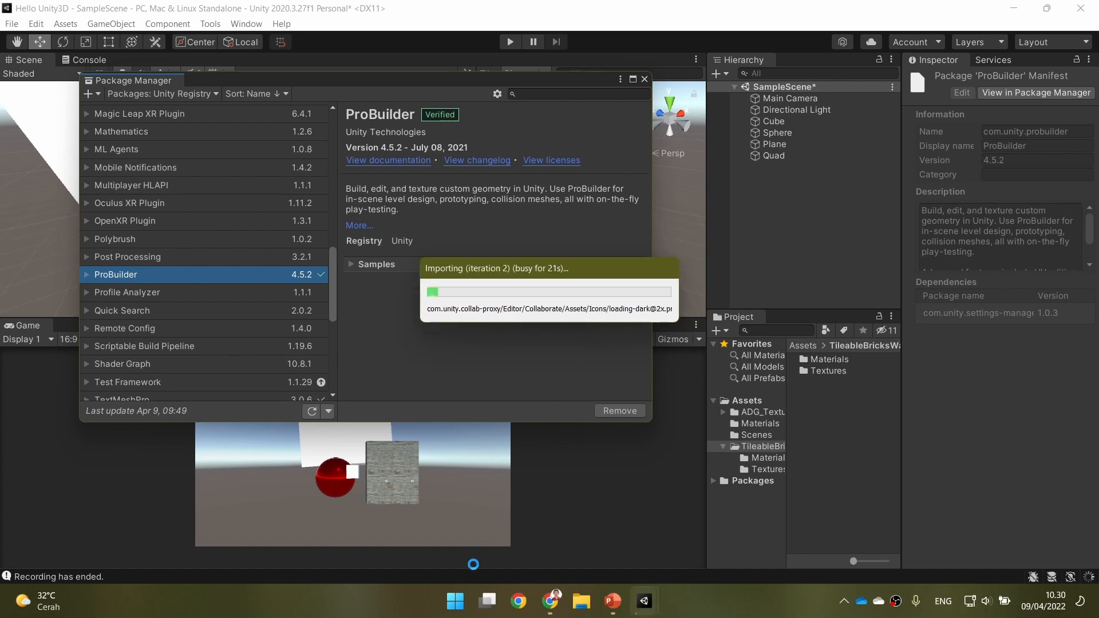
click(455, 601)
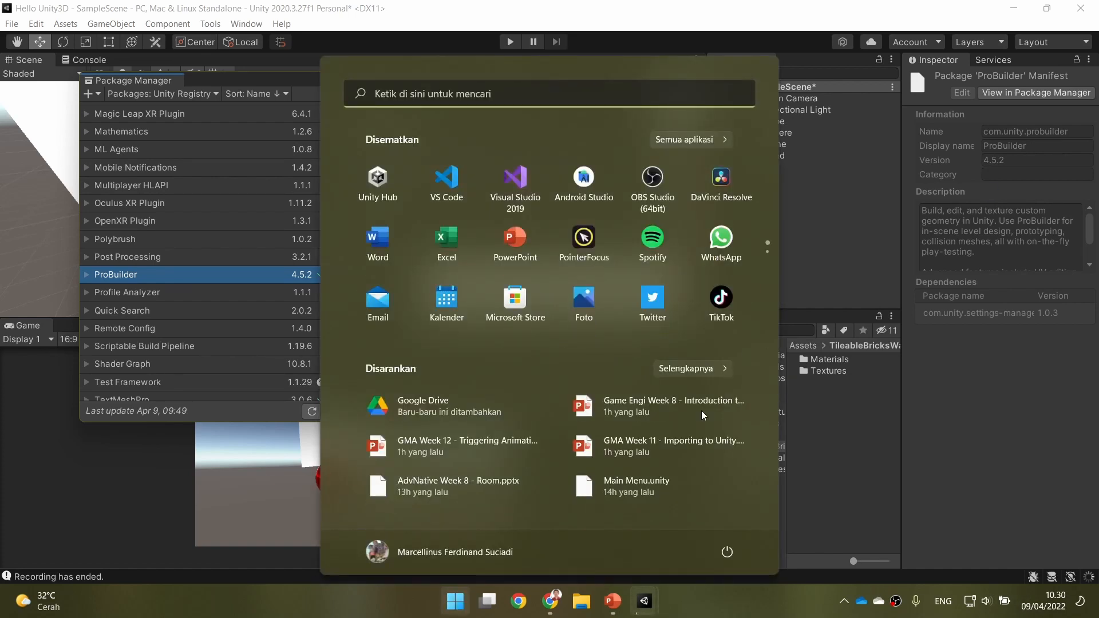
click(591, 239)
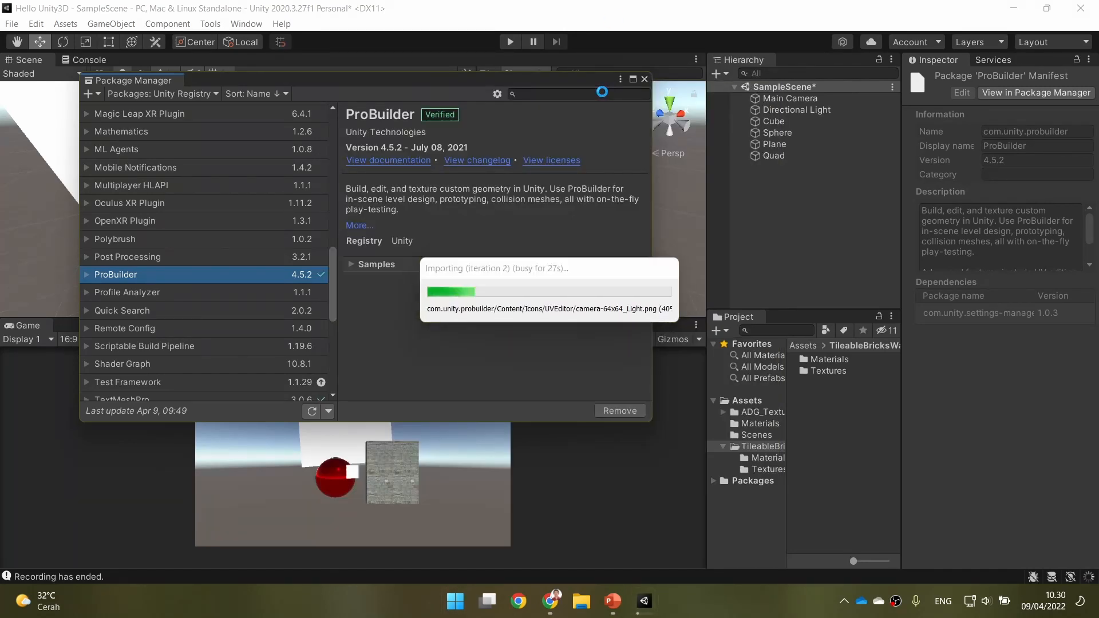
drag(439, 166, 1097, 168)
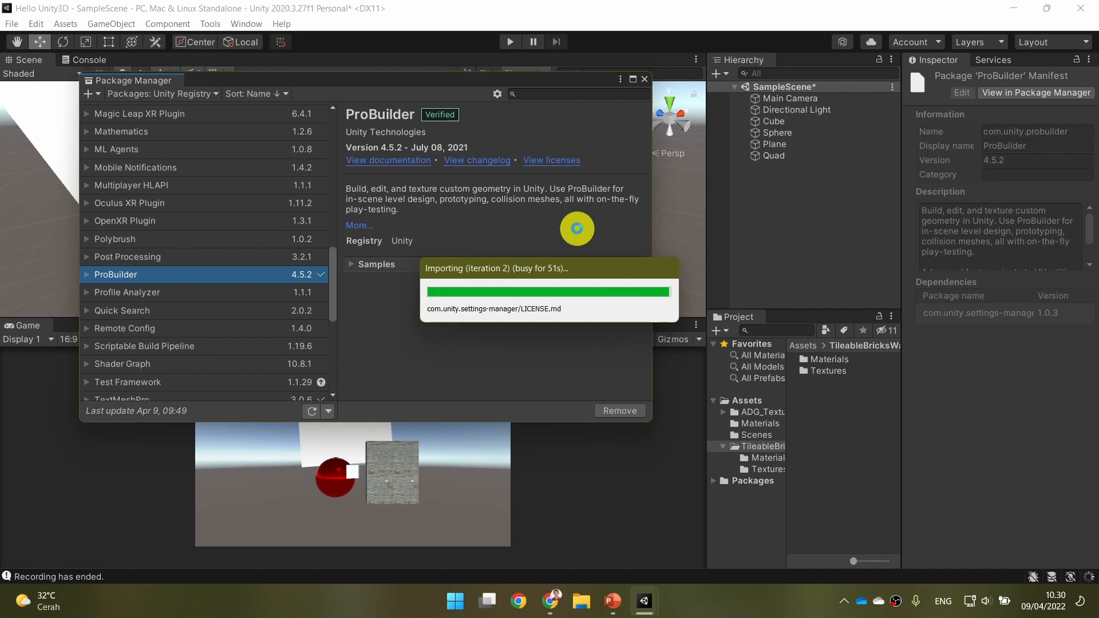
Switch to PowerPoint, advance to the "Using ProBuilder" slide to read its instructions, and return to Unity.
click(612, 600)
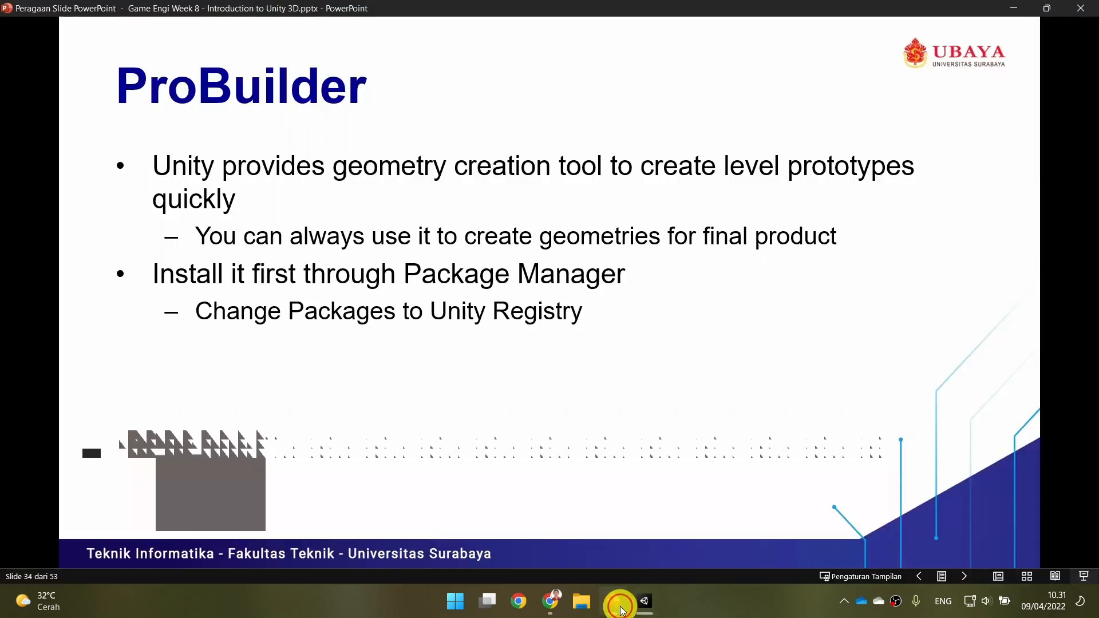
click(617, 387)
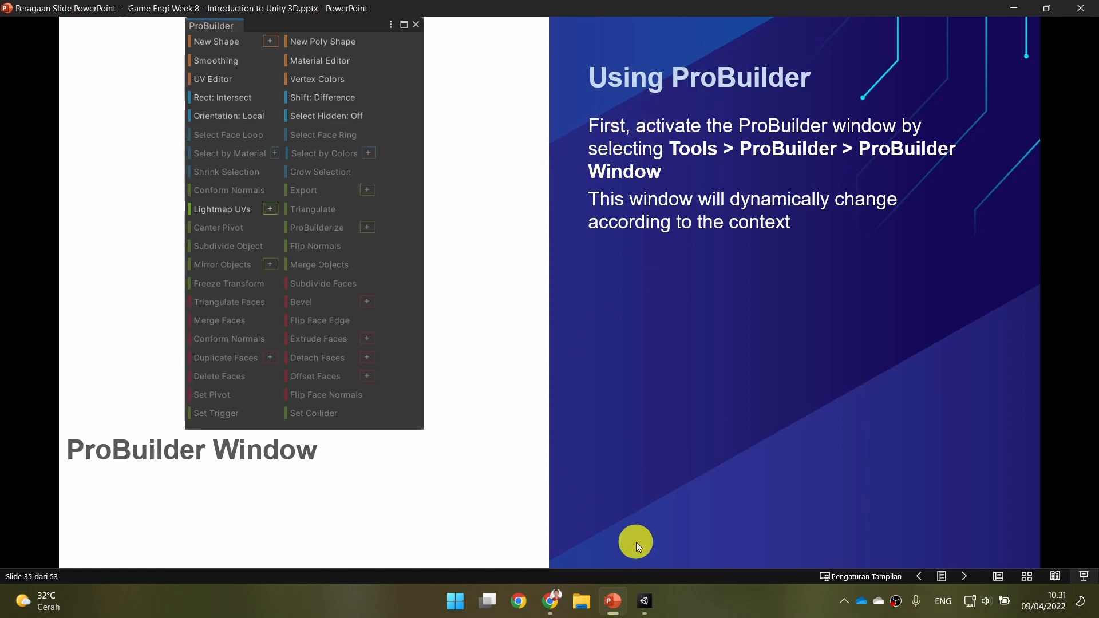
click(644, 601)
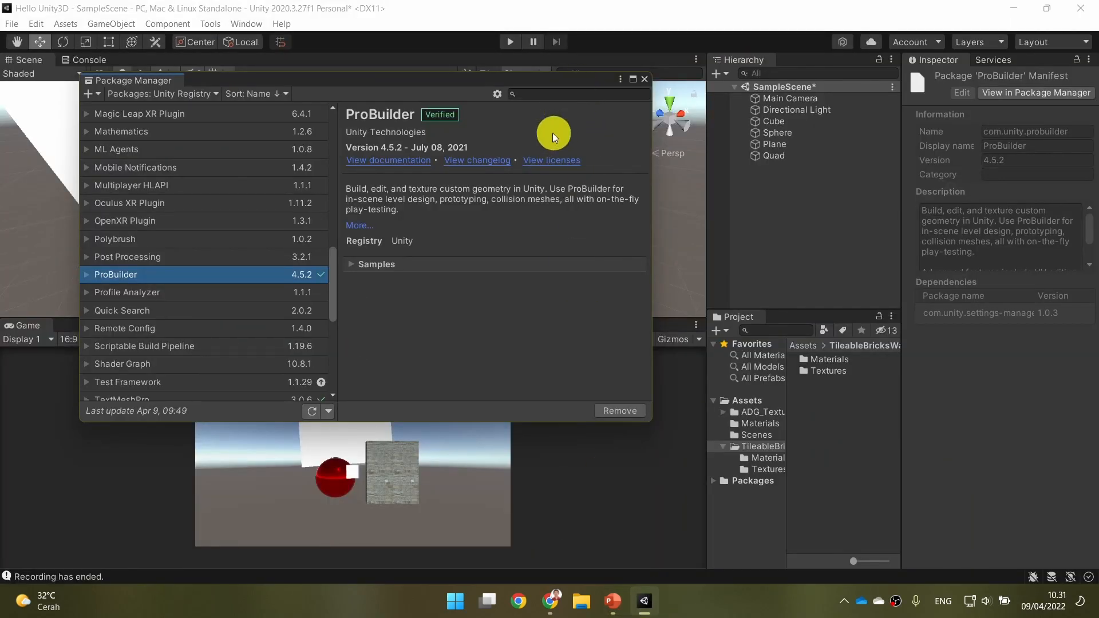
Close the Package Manager and delete the Cube, Sphere, Plane and Quad from SampleScene.
drag(402, 80, 439, 173)
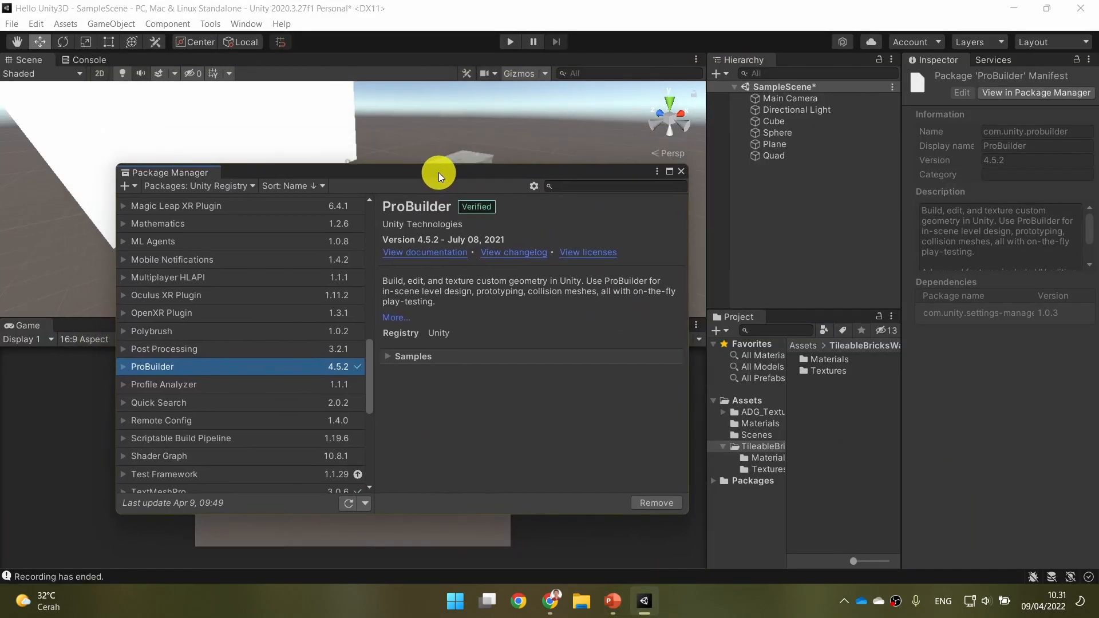
click(679, 173)
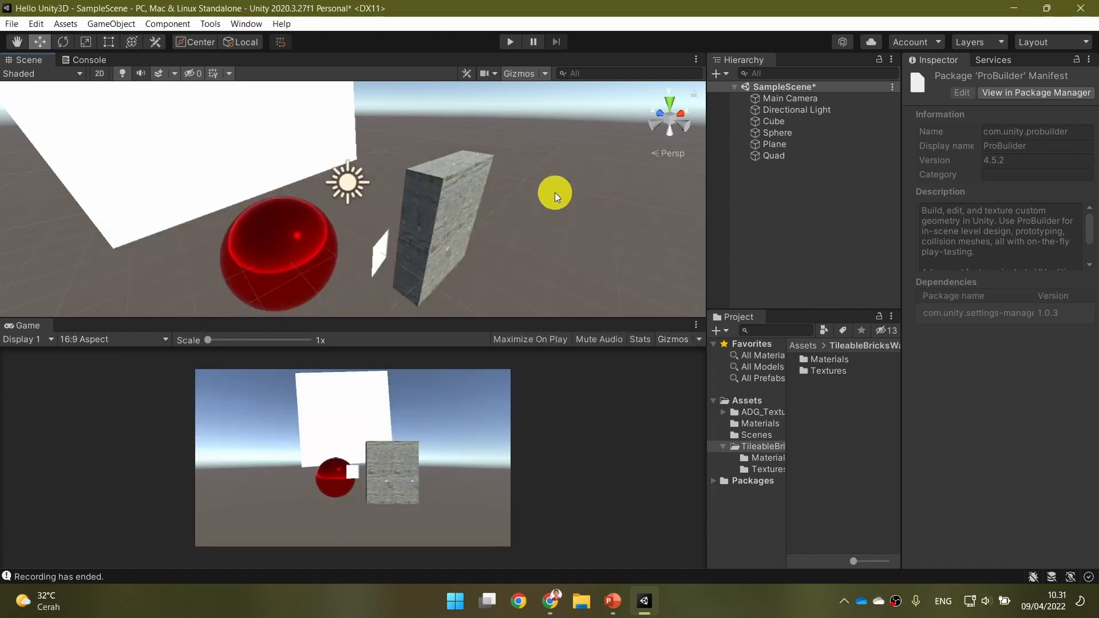
scroll(515, 201, down, 5)
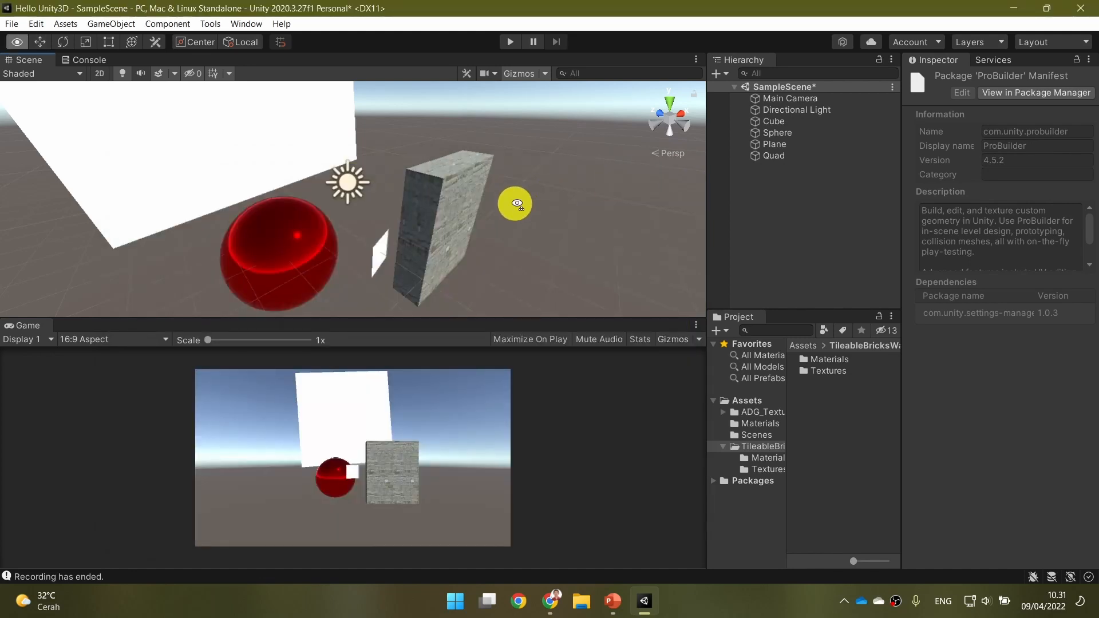
click(826, 121)
shift+click(824, 156)
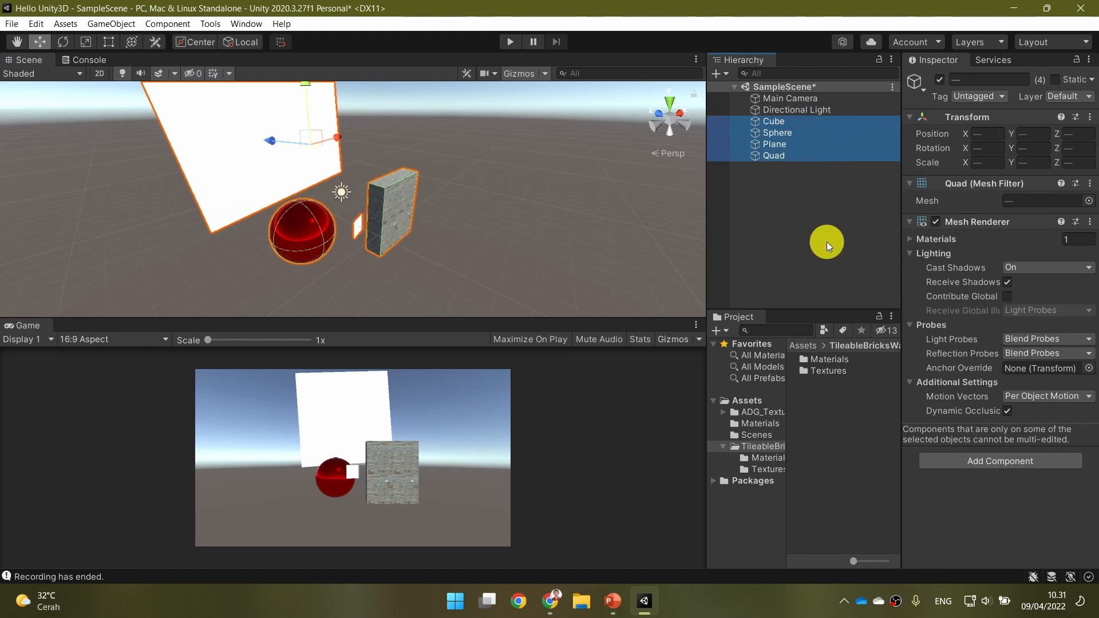
key(Delete)
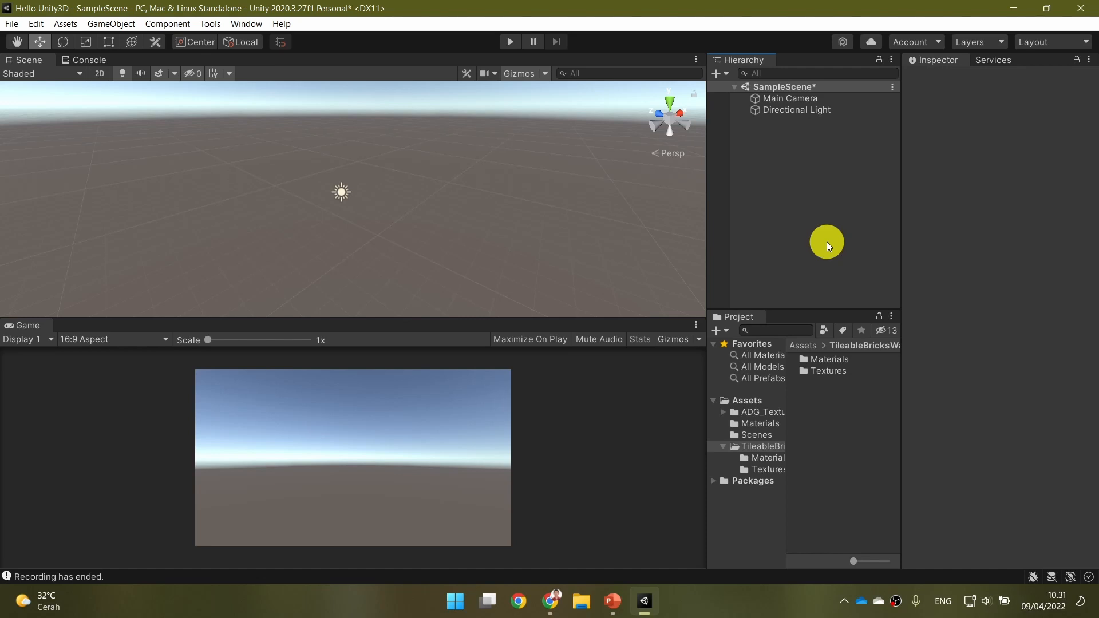
Open the ProBuilder window and dock it beside the Hierarchy.
click(215, 24)
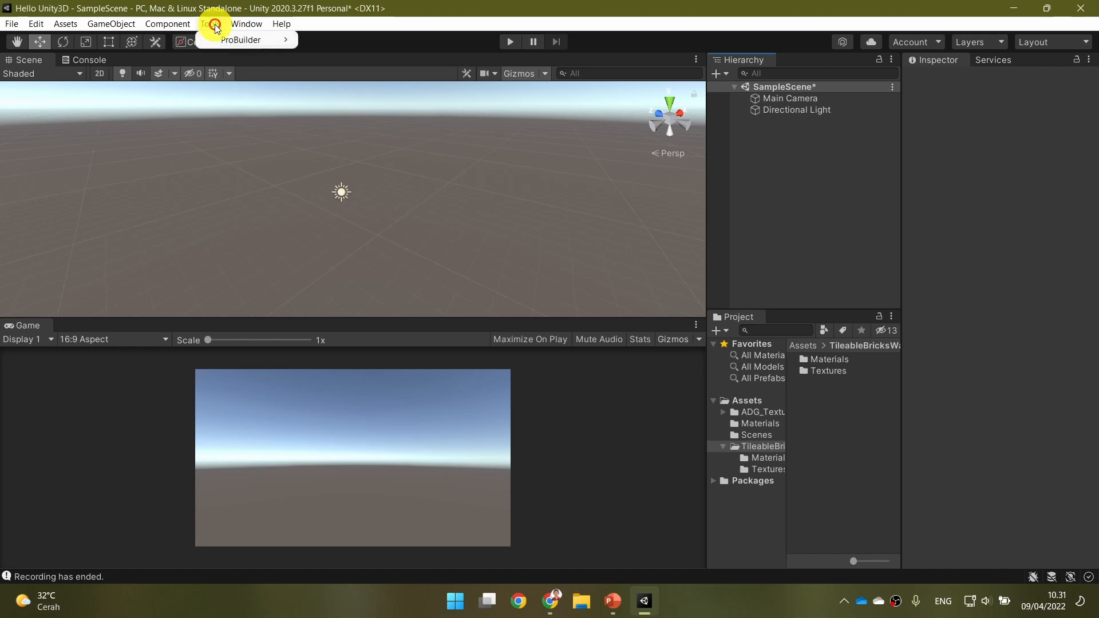
mouse_move(209, 44)
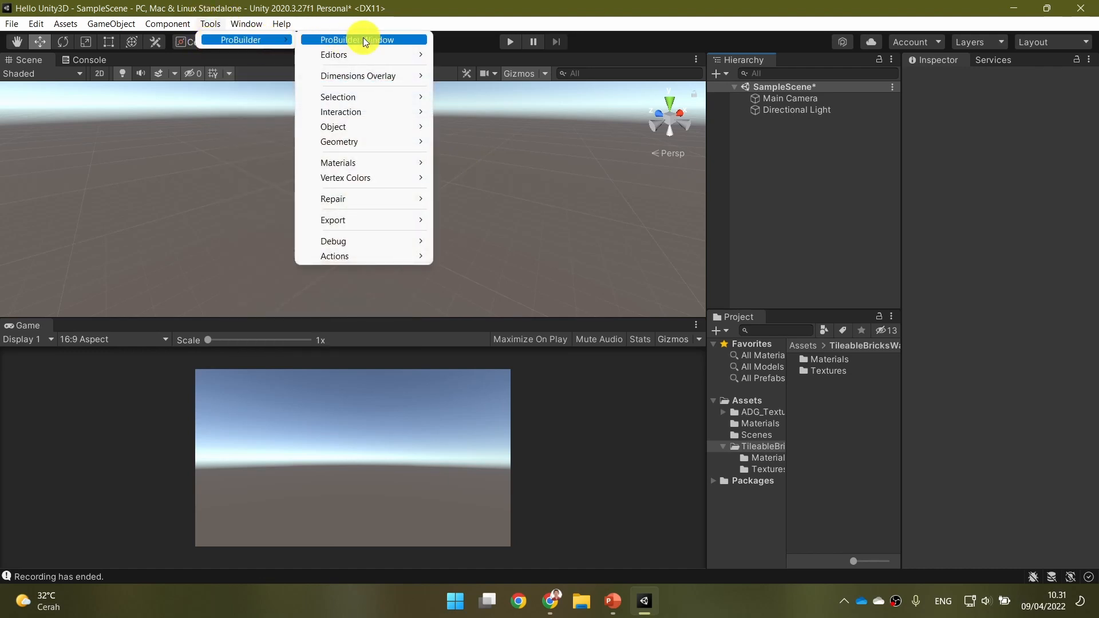
click(410, 42)
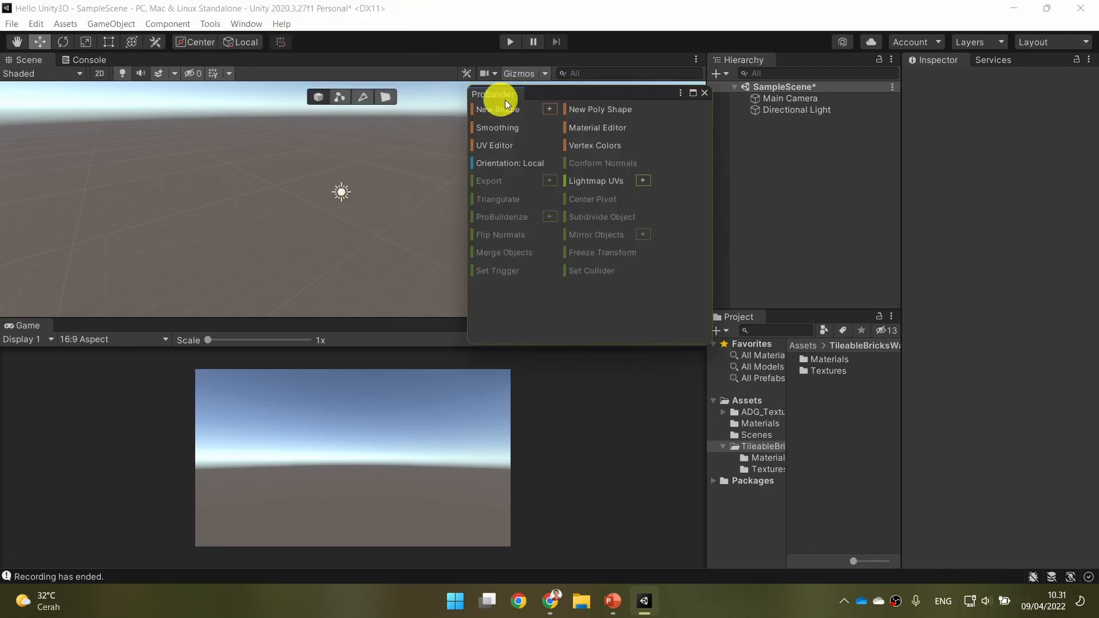
drag(598, 94, 590, 140)
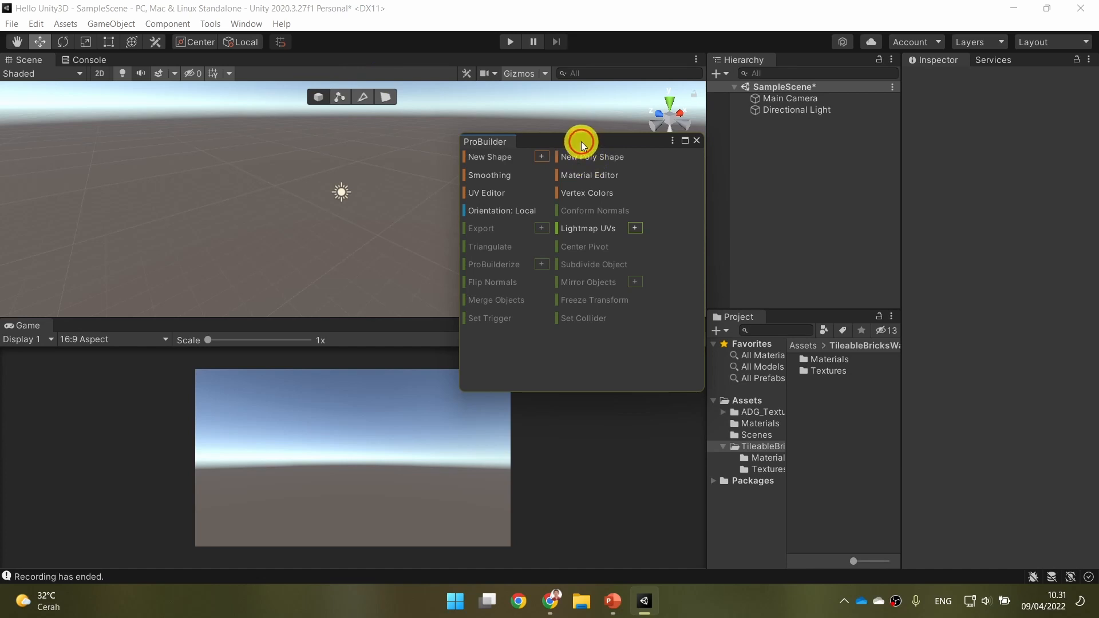
drag(581, 142, 623, 198)
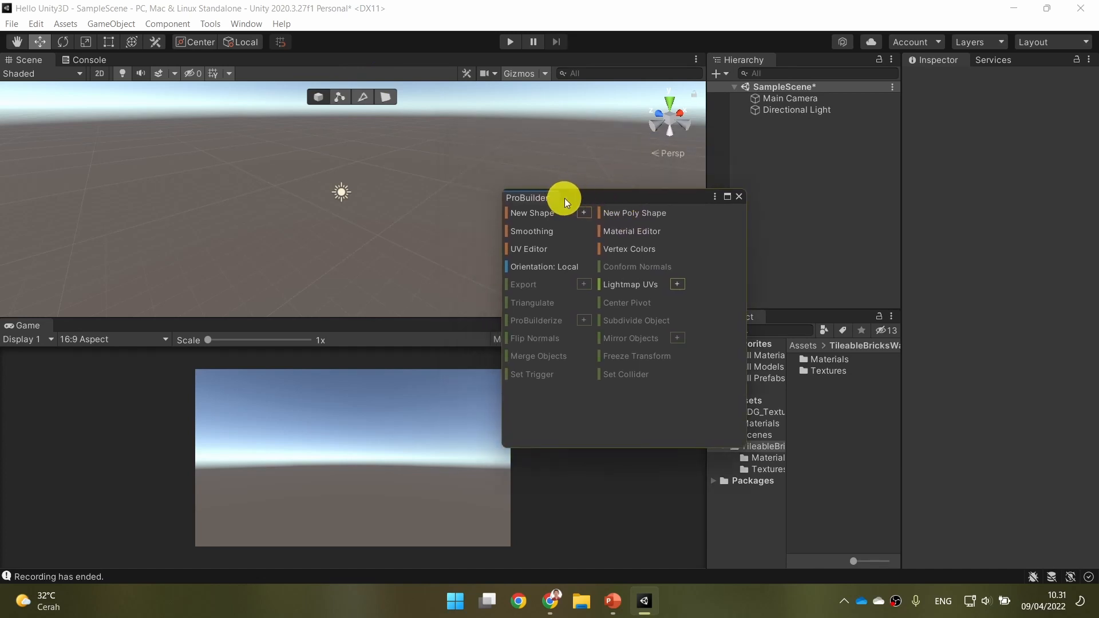
drag(579, 199, 800, 61)
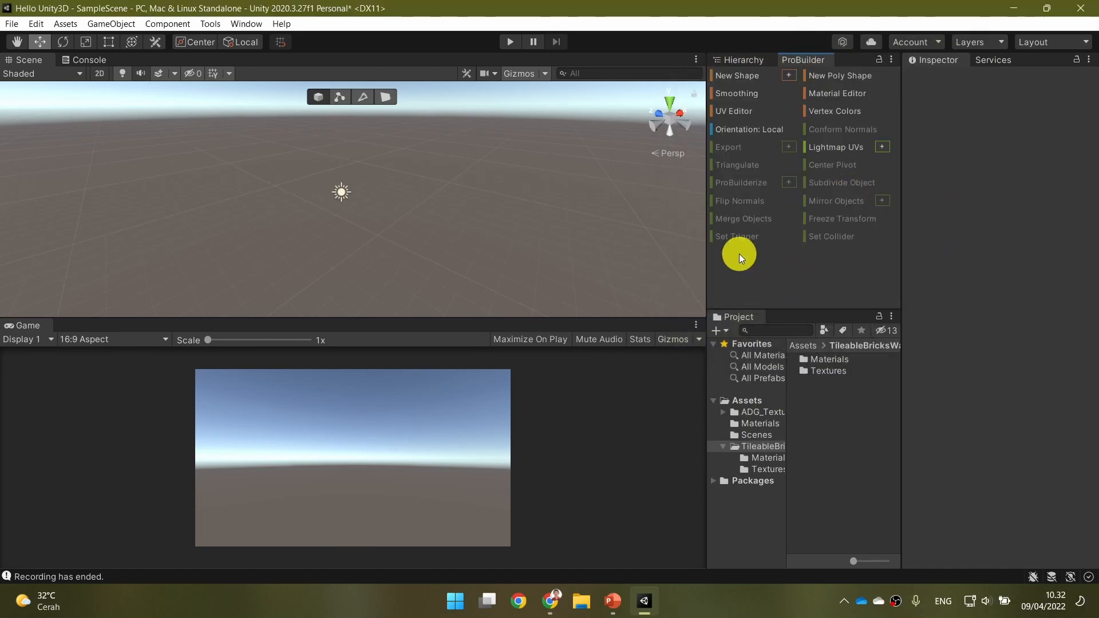
Switch to PowerPoint, read the "Using ProBuilder" and "Adding Shapes" slides, and return to Unity.
click(613, 610)
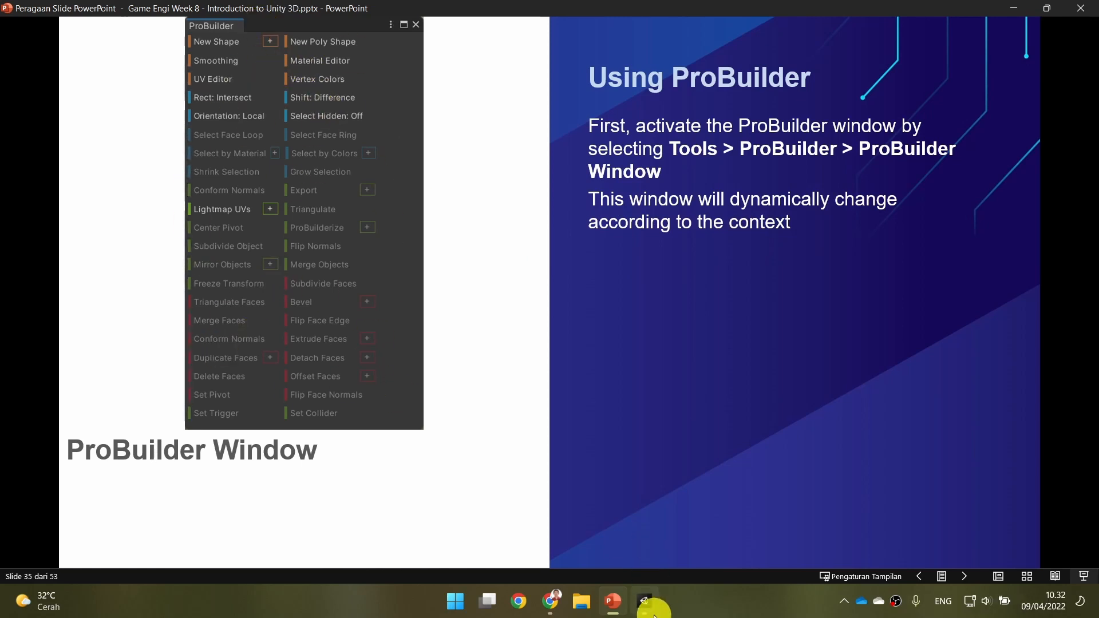
click(644, 600)
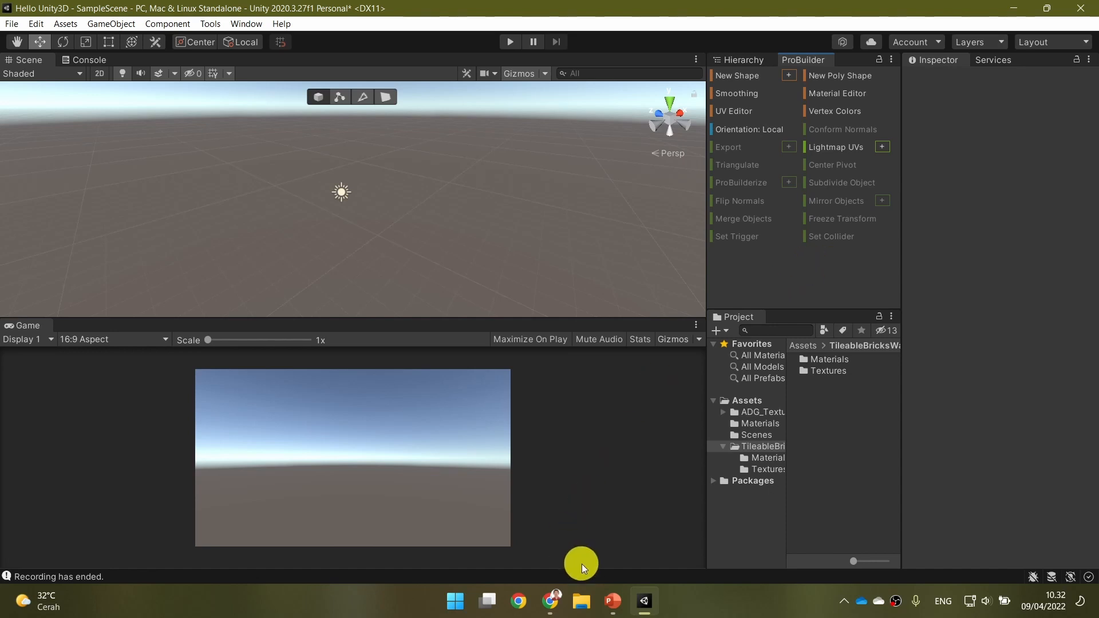
click(612, 601)
click(652, 375)
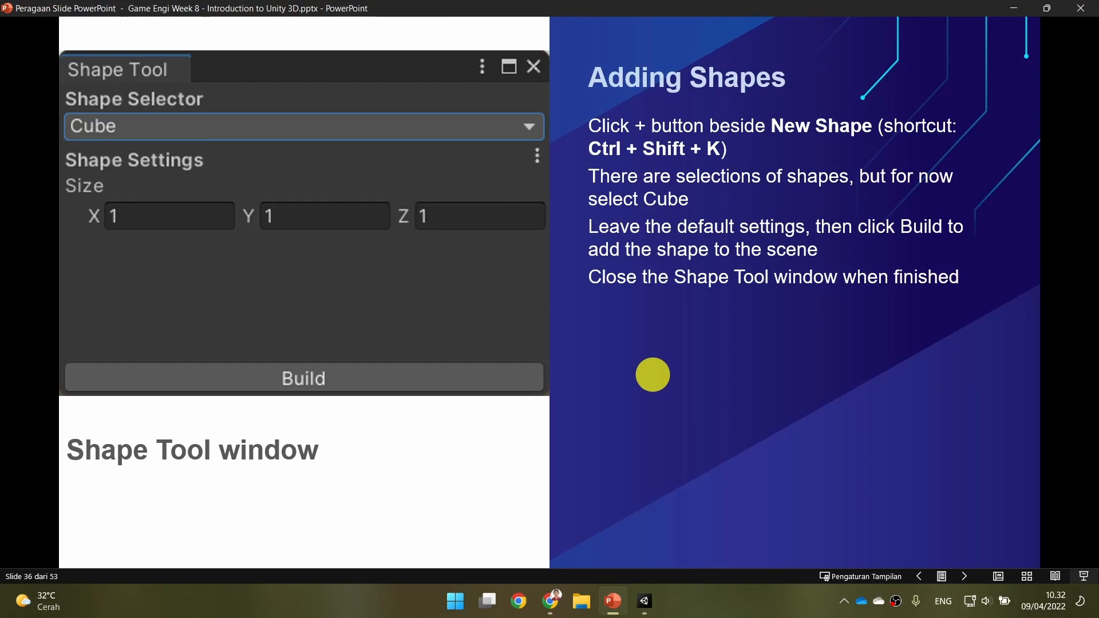
click(644, 600)
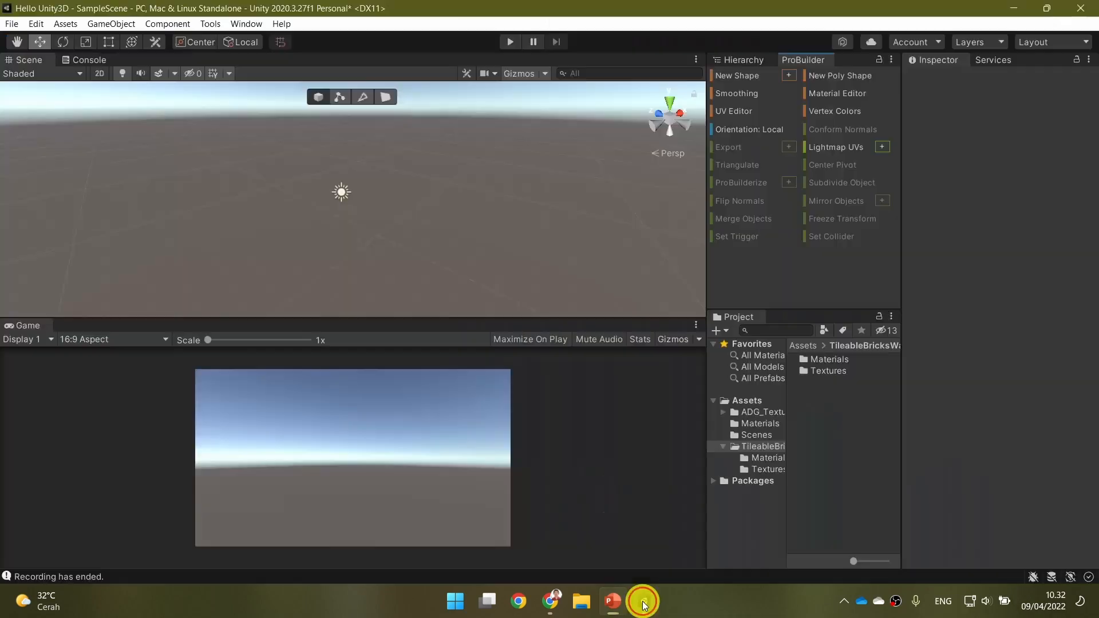
Open ProBuilder's Shape Tool for a new shape and choose Cube as the shape.
click(789, 74)
click(613, 601)
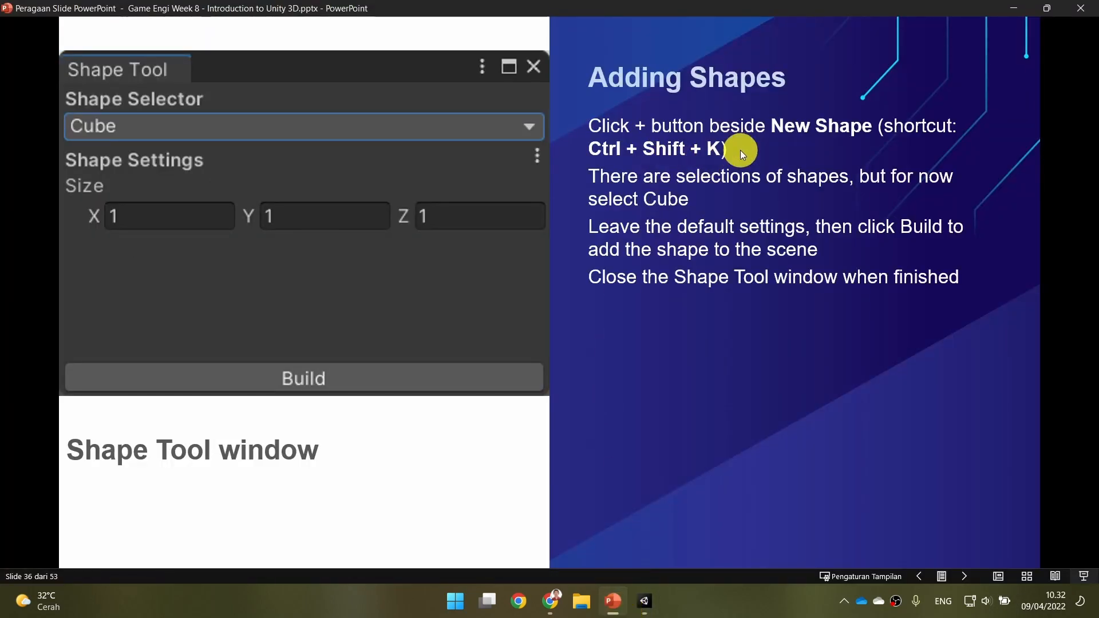
click(644, 601)
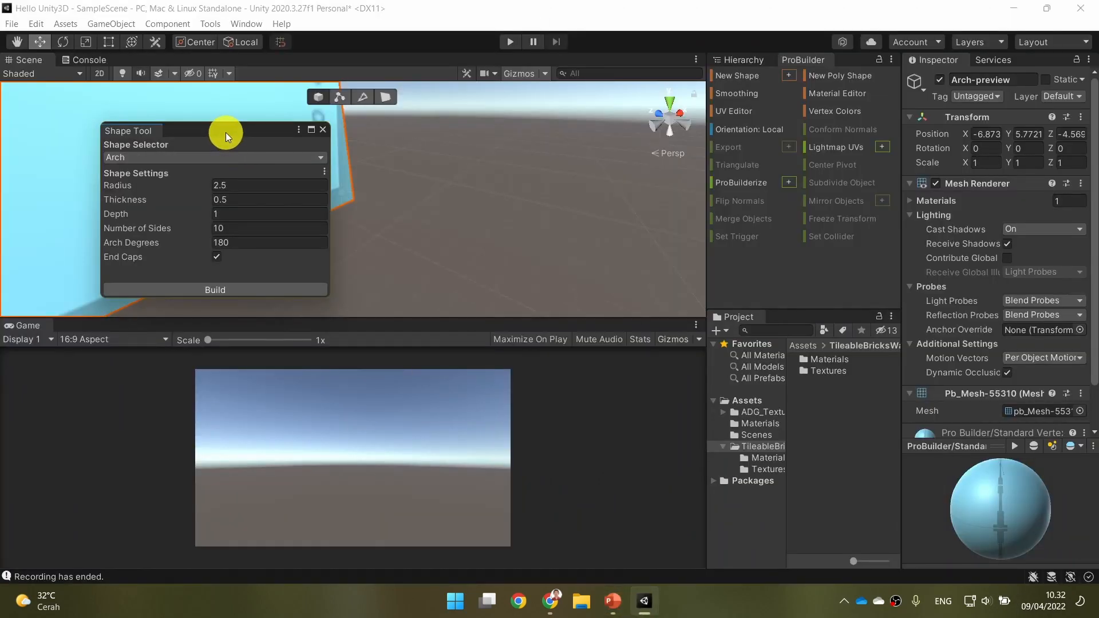
drag(225, 132, 514, 114)
click(518, 140)
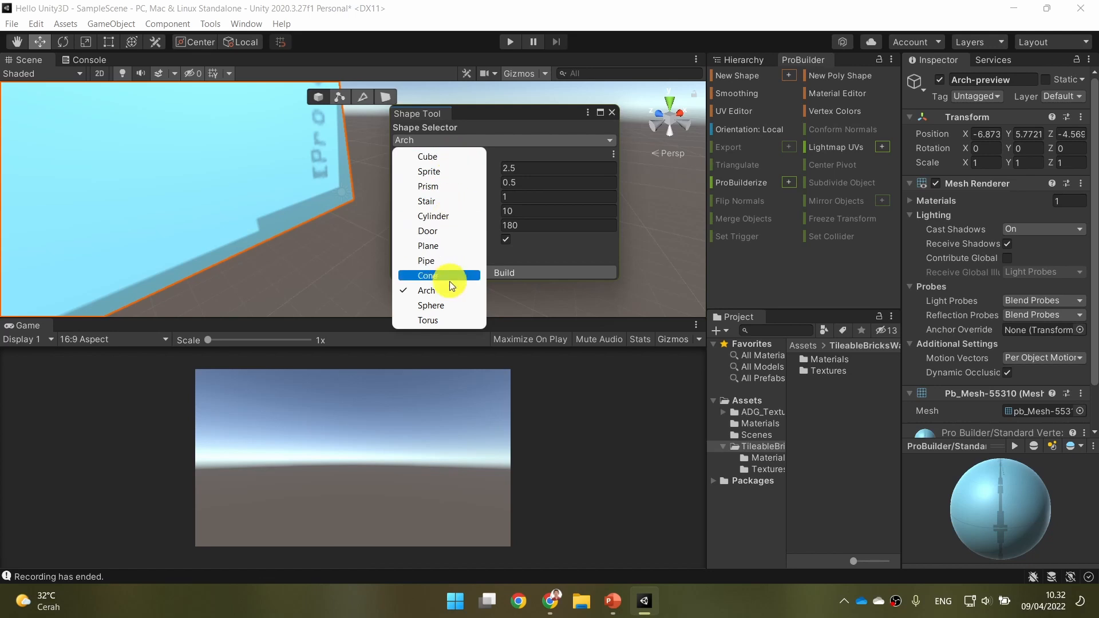
click(448, 157)
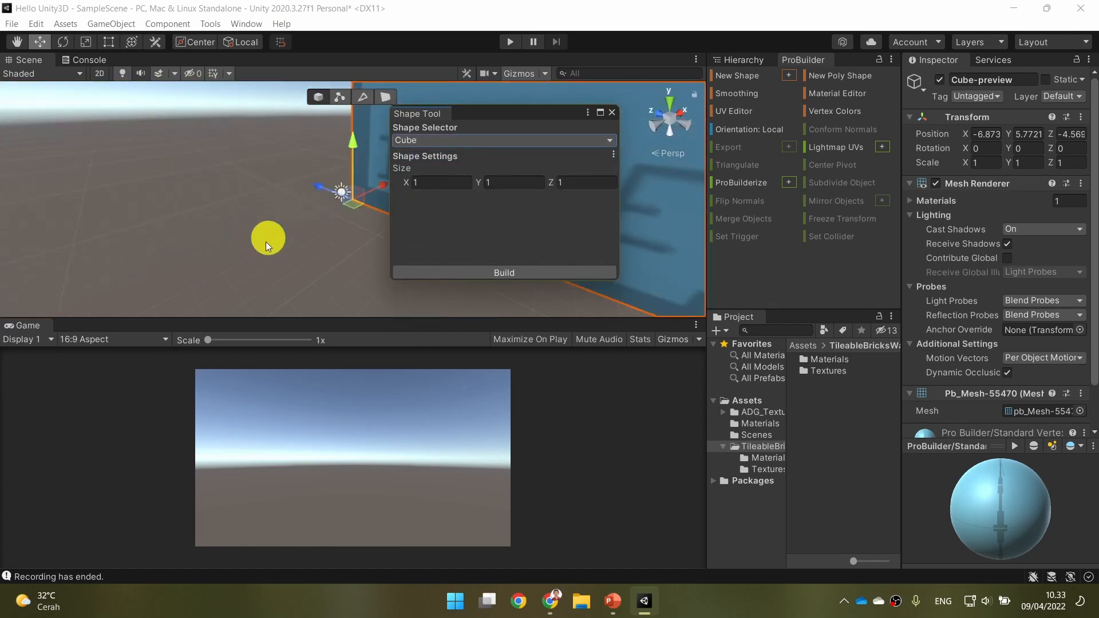
Build the ProBuilder cube in the scene with the default size of 1 on X, Y and Z.
scroll(293, 221, down, 10)
right_drag(292, 223, 520, 223)
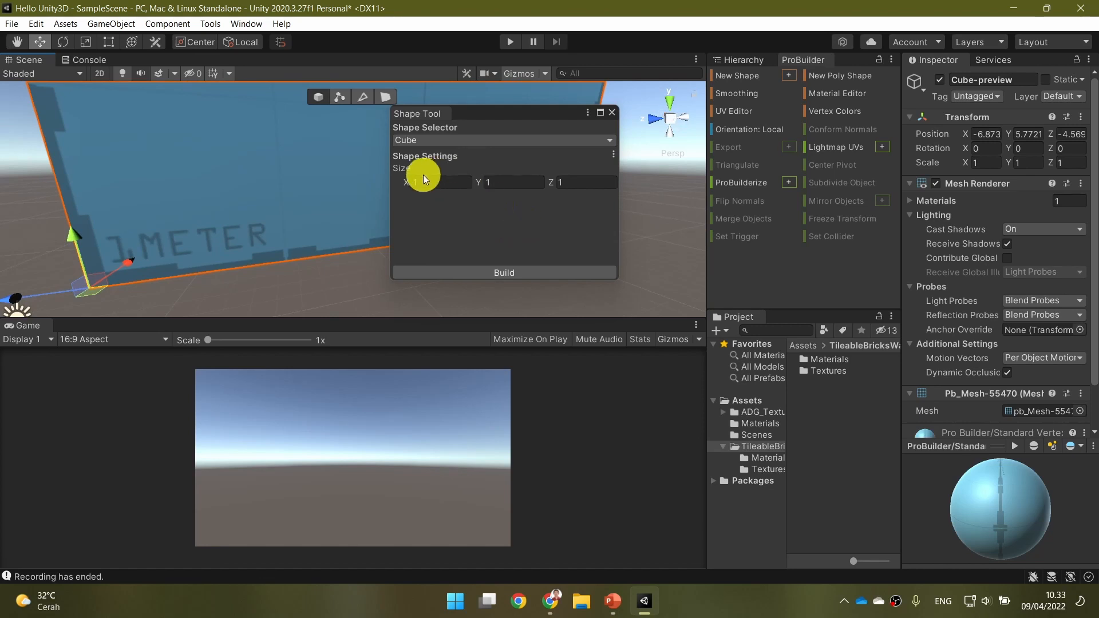
scroll(314, 221, down, 7)
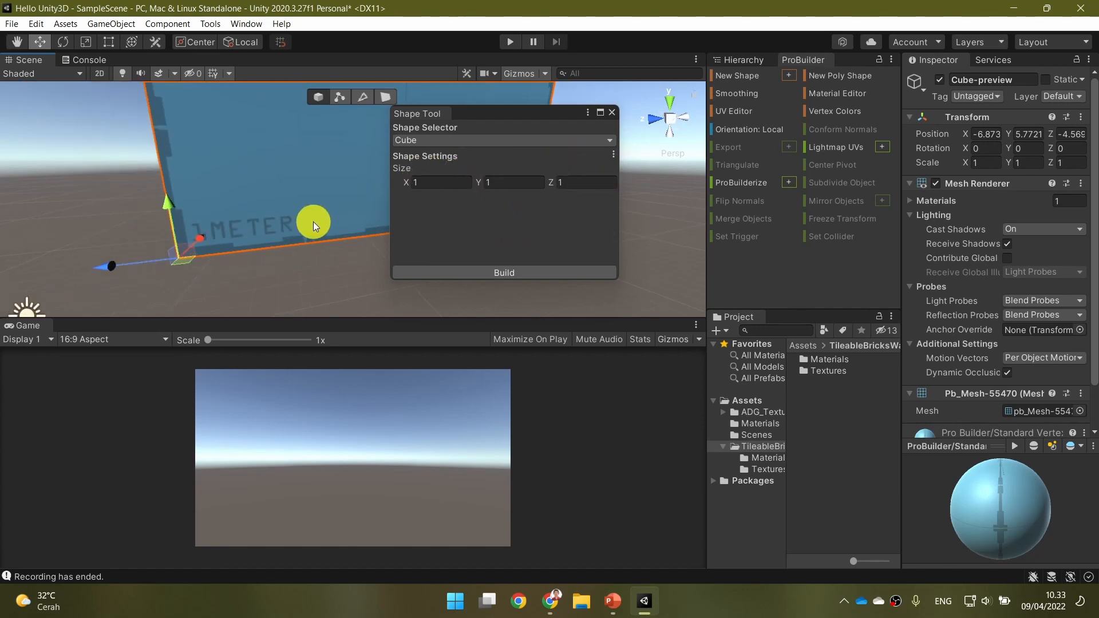
scroll(314, 221, down, 5)
right_drag(181, 162, 154, 164)
key(w)
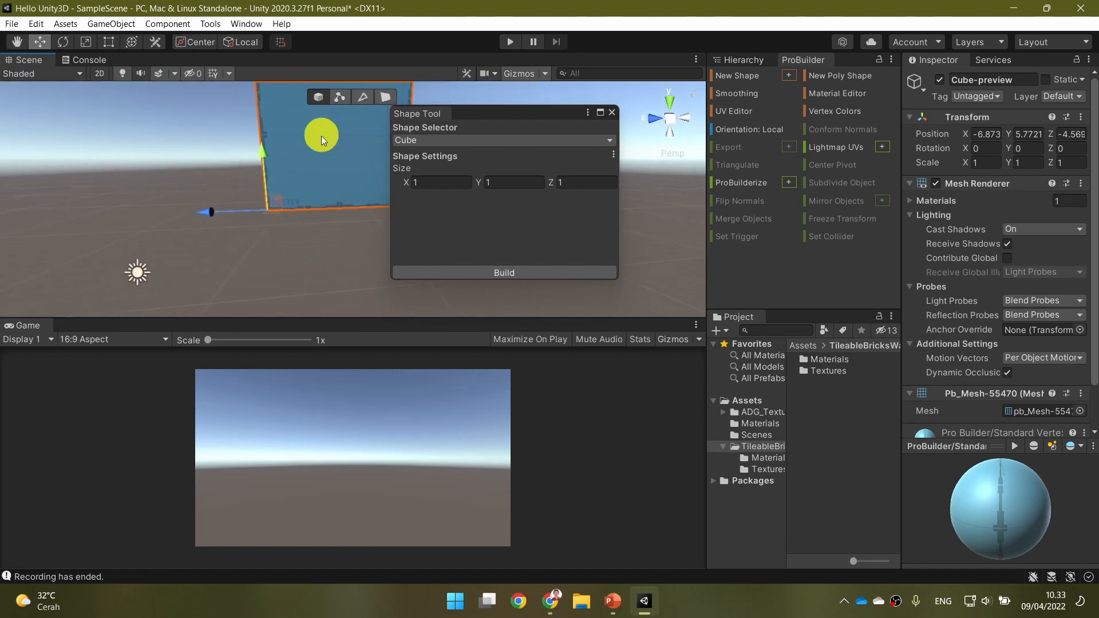
click(752, 62)
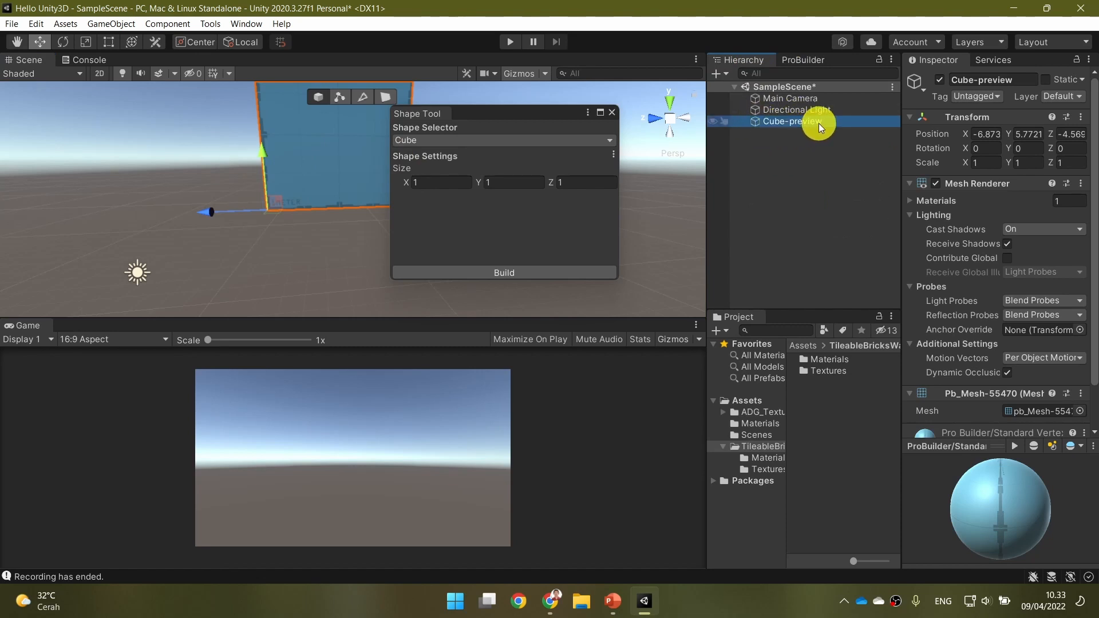
drag(494, 116, 545, 108)
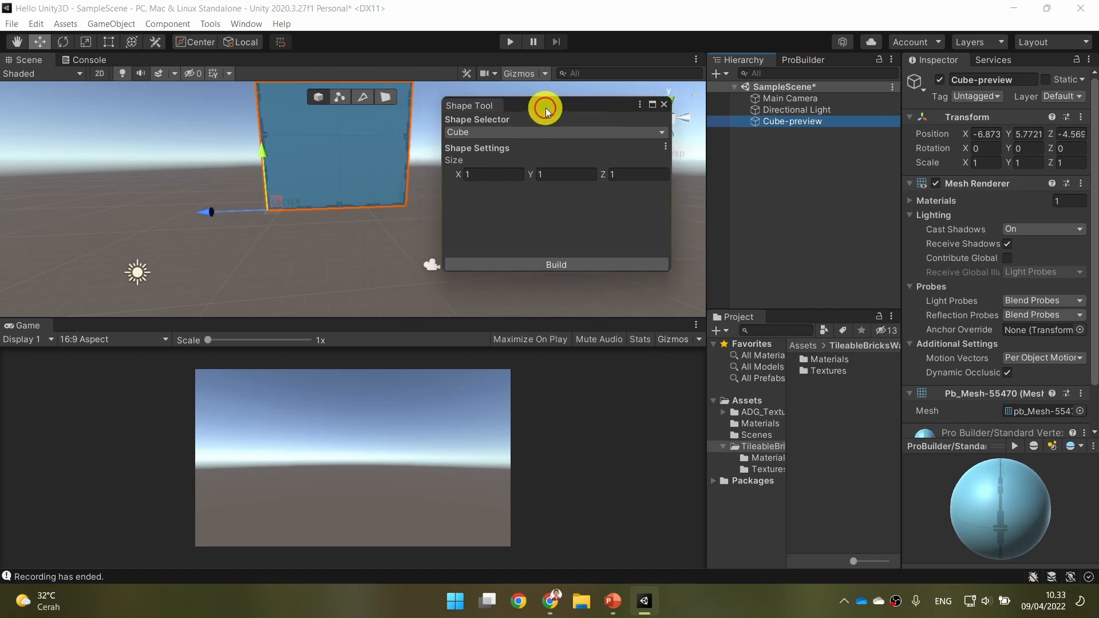
alt+drag(339, 245, 368, 210)
click(507, 260)
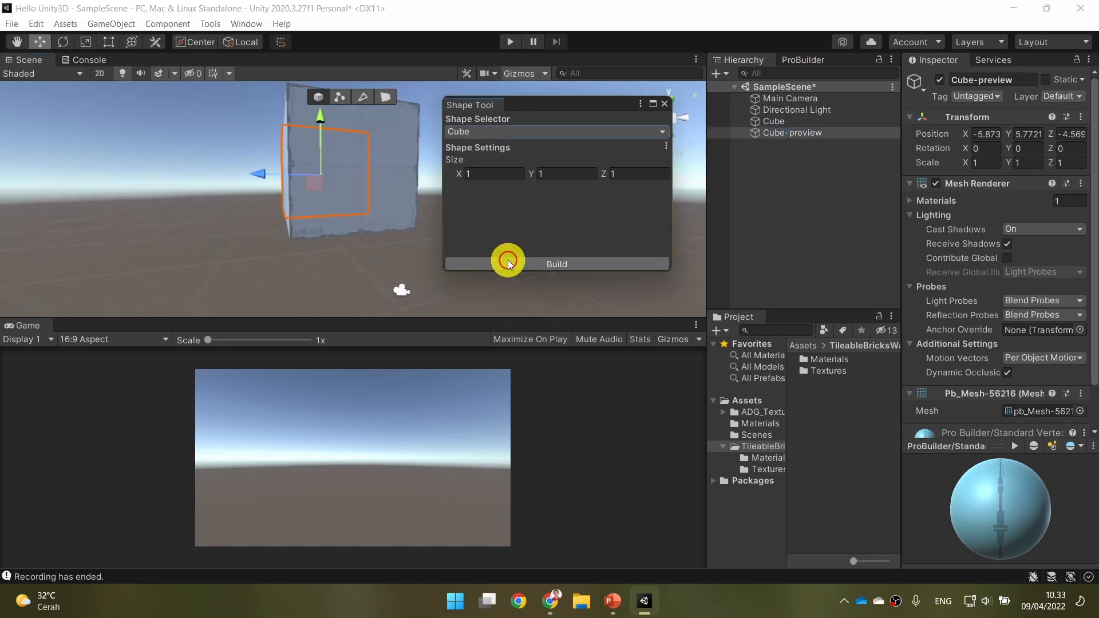
alt+drag(325, 270, 423, 265)
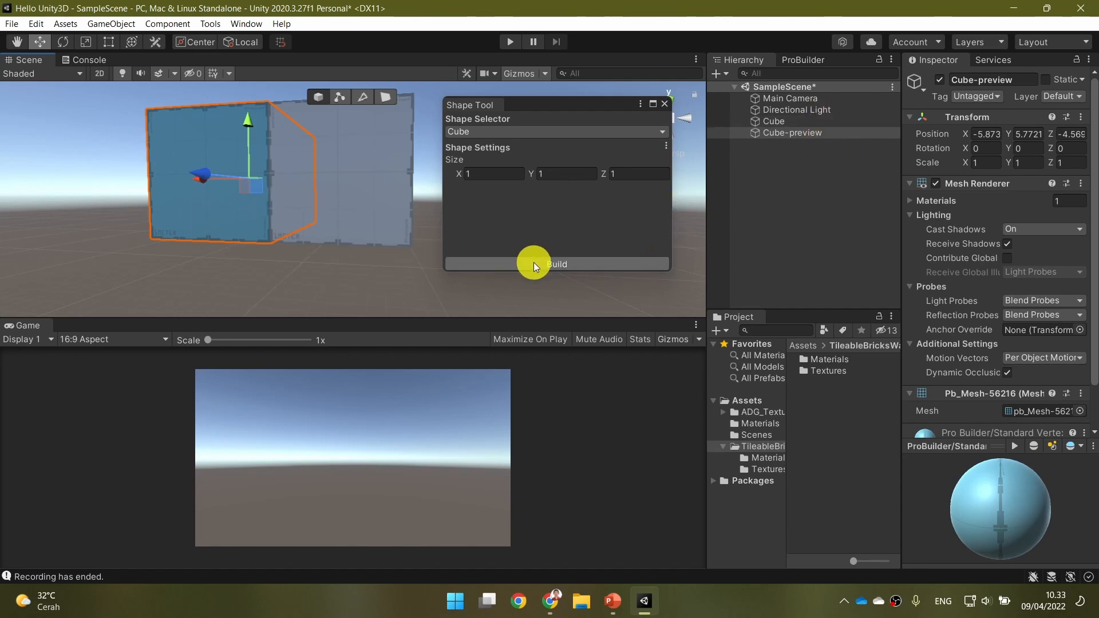
click(608, 132)
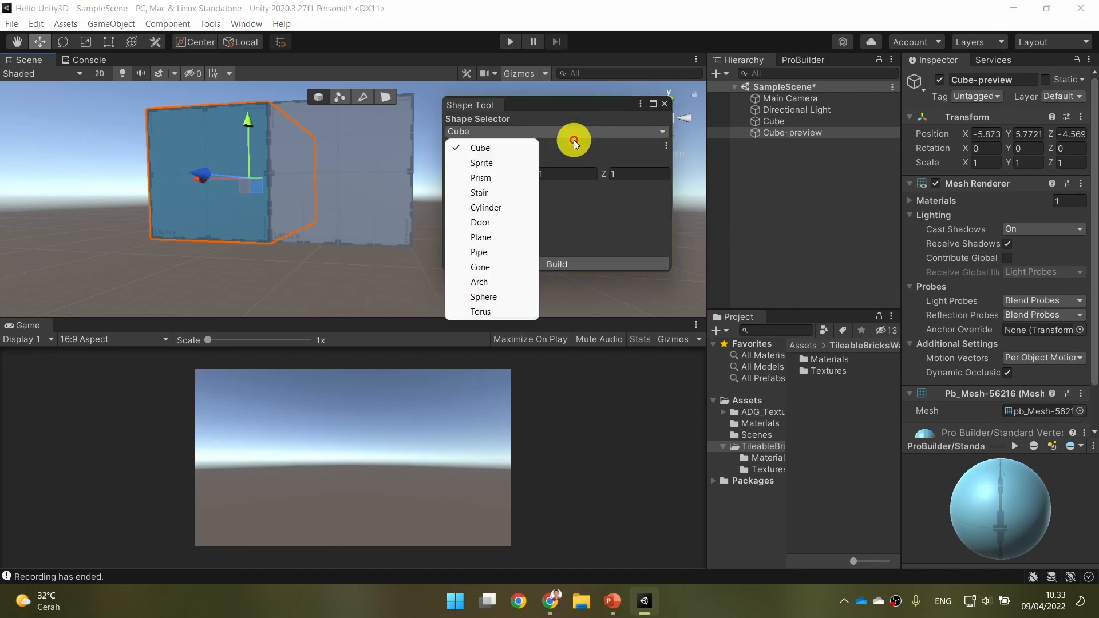
click(527, 111)
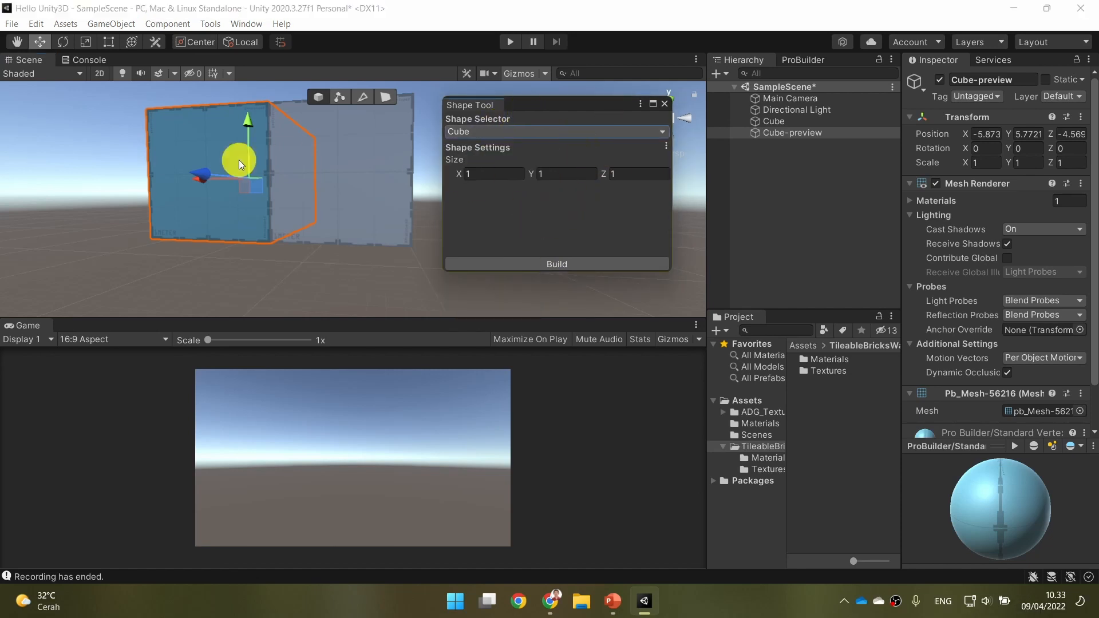
Close the Shape Tool, set the cube's position to 0, 0, 0, and frame the cube in the Scene view.
click(664, 104)
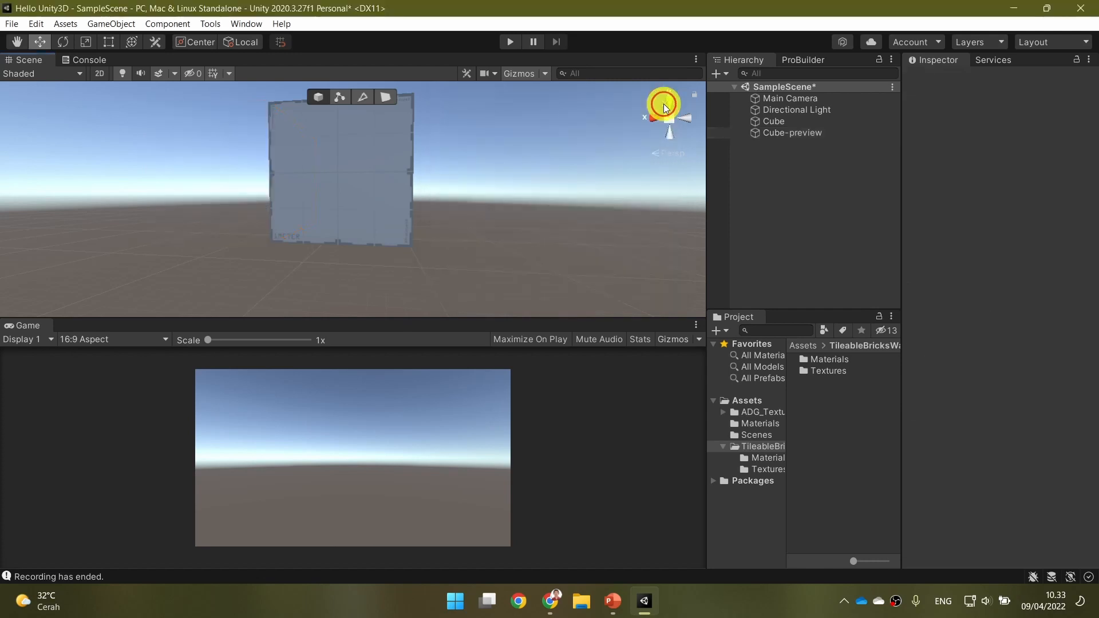
alt+drag(583, 205, 452, 211)
click(801, 122)
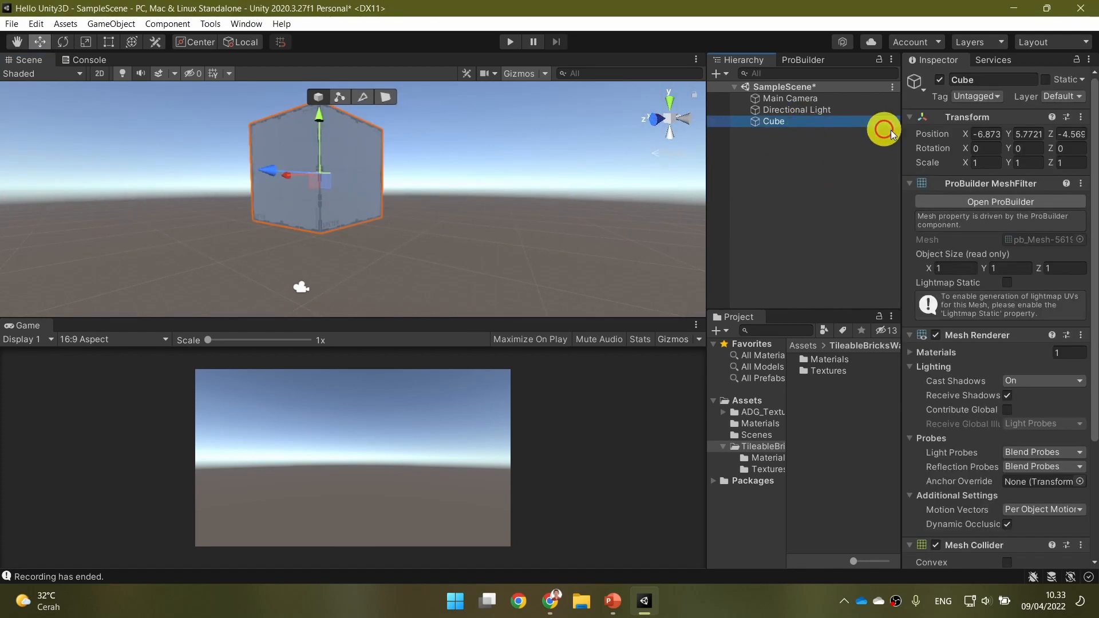
click(986, 134)
text(0)
key(Tab)
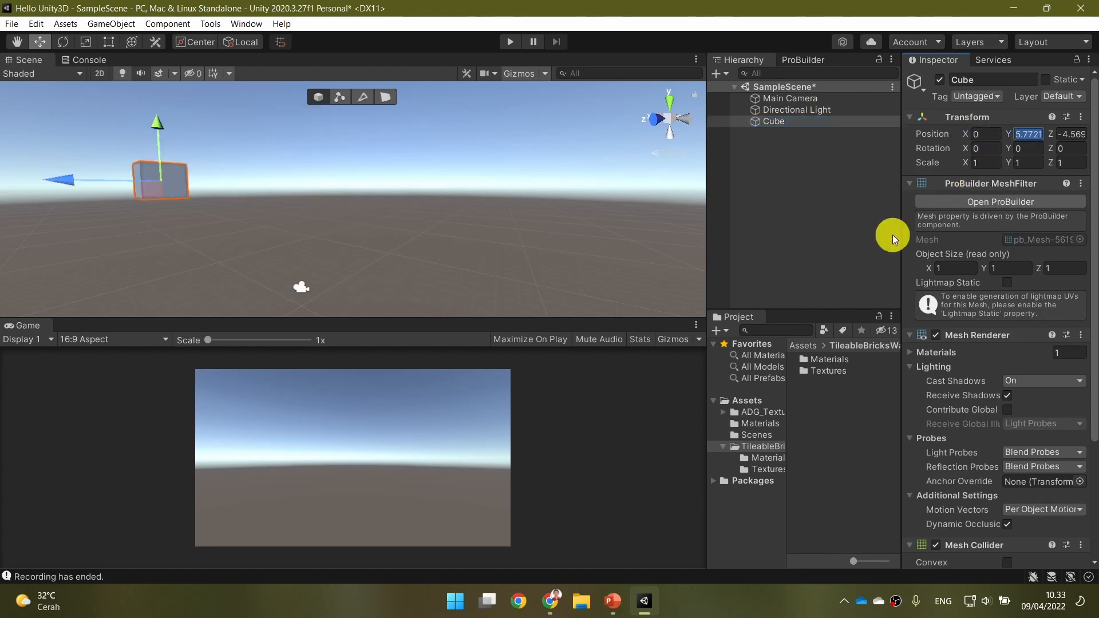
text(0)
key(Tab)
text(0)
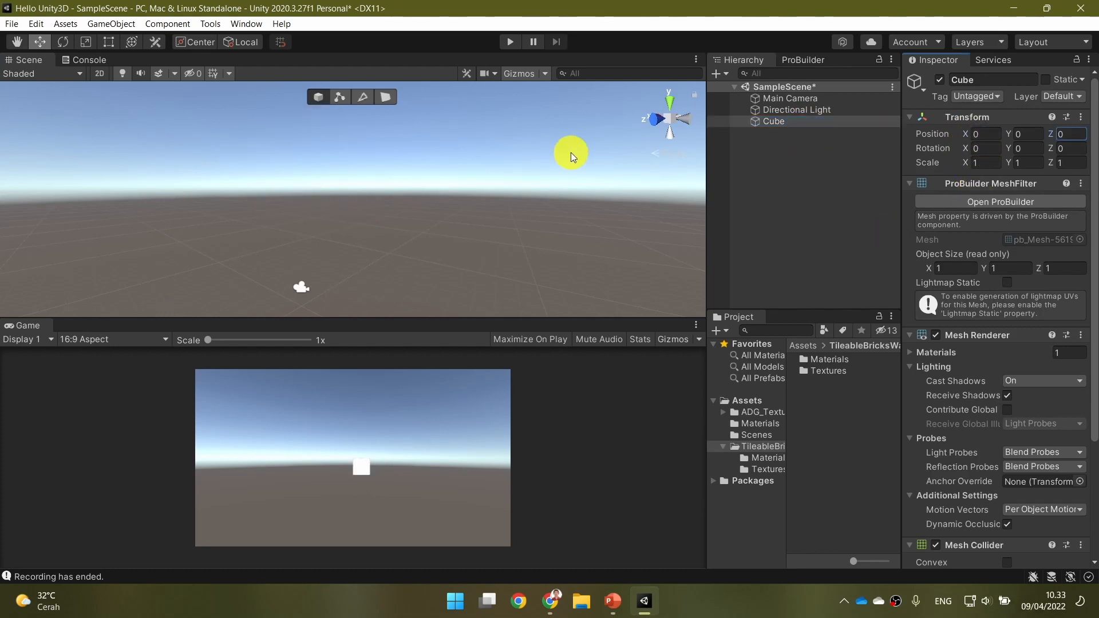
double_click(802, 122)
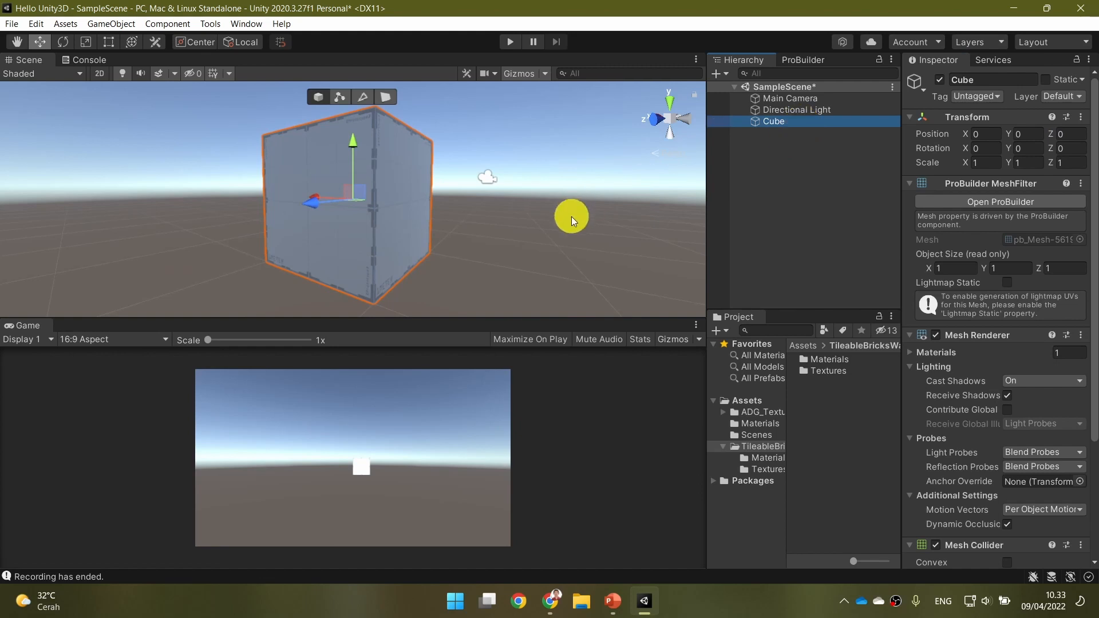
Switch to PowerPoint, read the "Level Building" slide, and return to Unity.
click(617, 600)
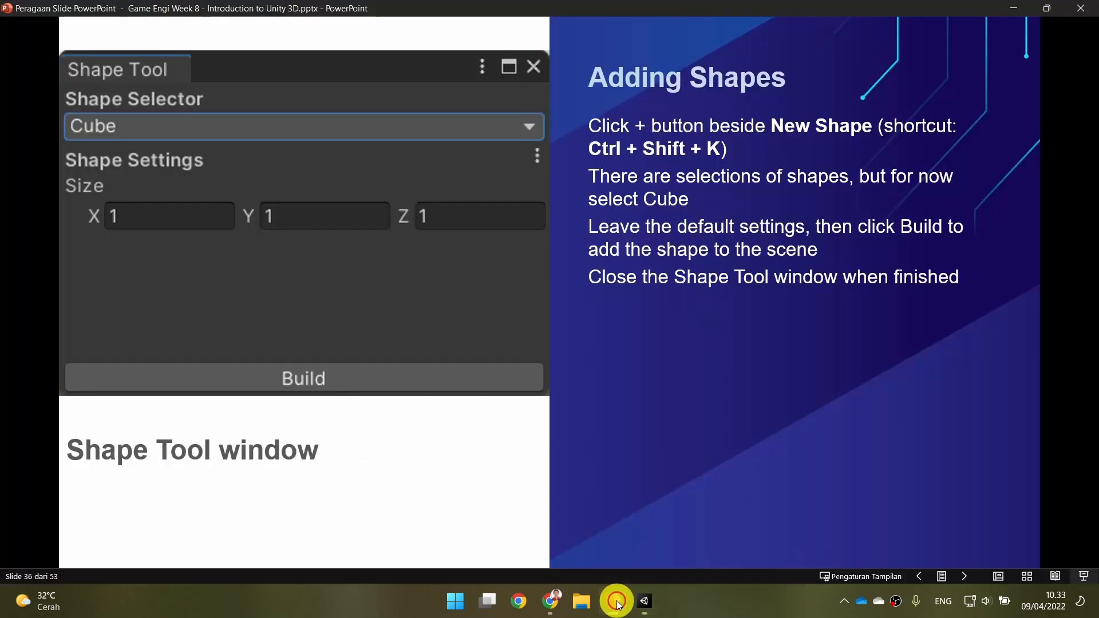
click(733, 372)
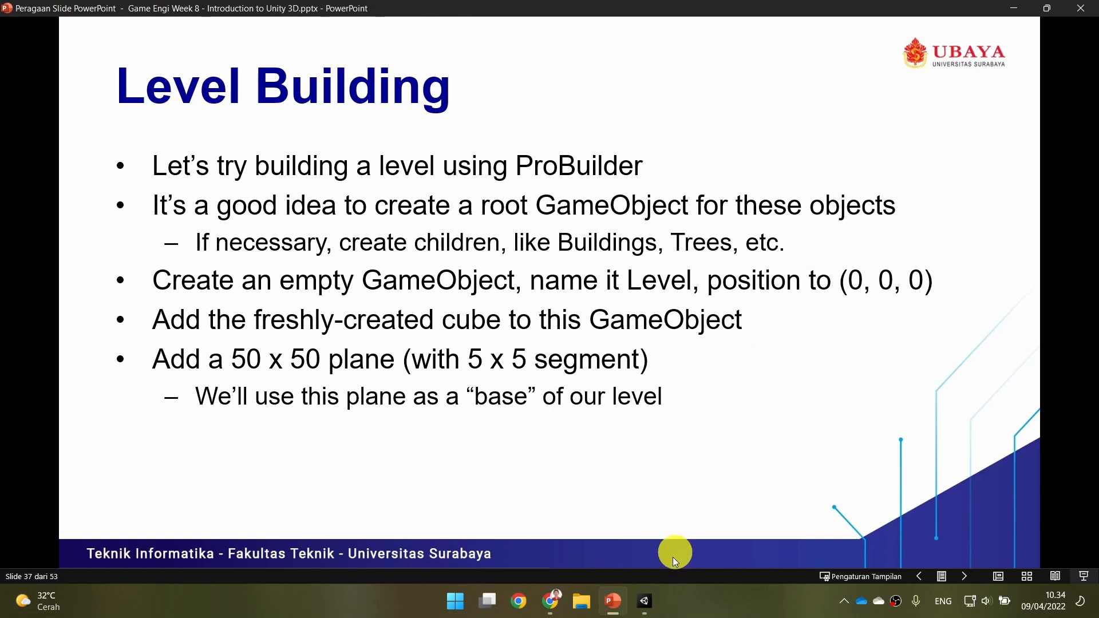
click(644, 601)
Create an empty GameObject at the root of the scene and name it Level.
click(796, 167)
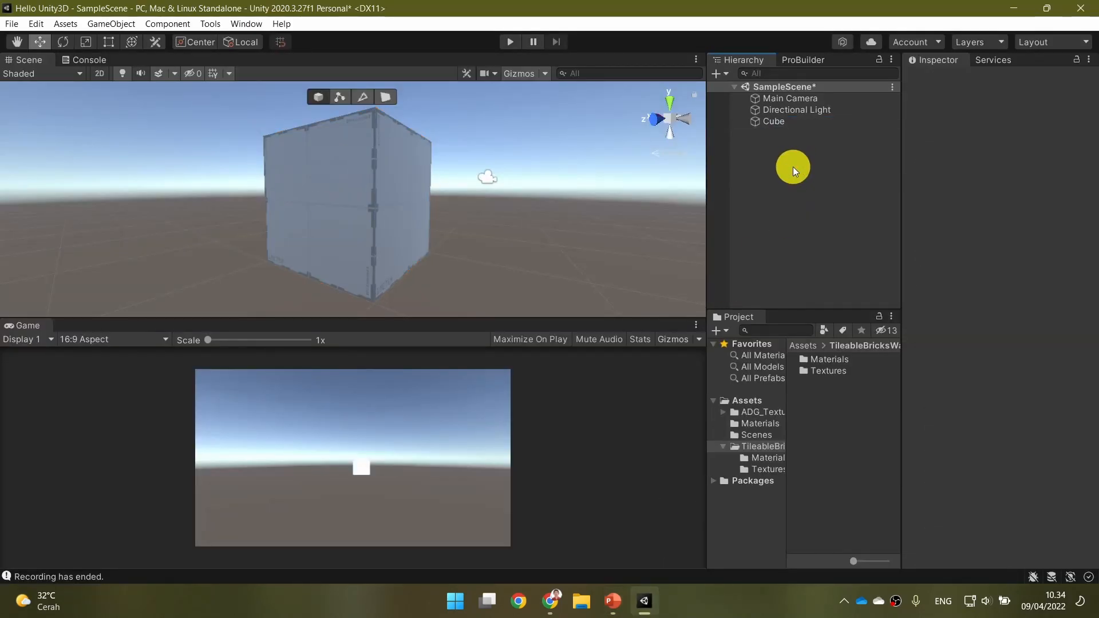
right_click(793, 166)
click(875, 333)
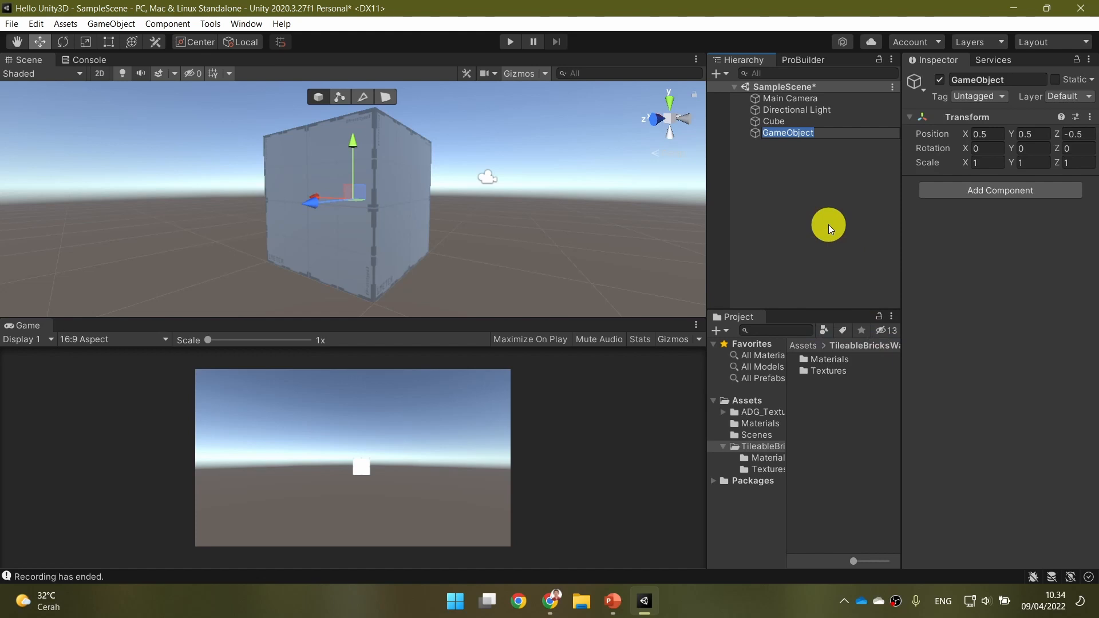
text(Level)
key(Return)
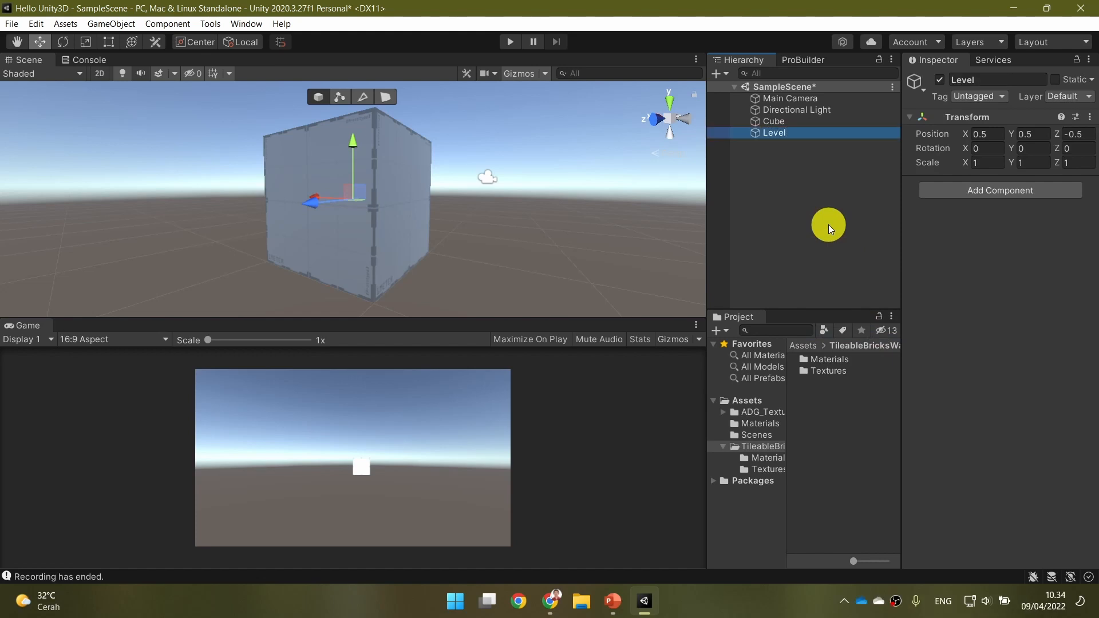
Set the Level object's position to 0, 0, 0 and make the cube its child.
click(979, 134)
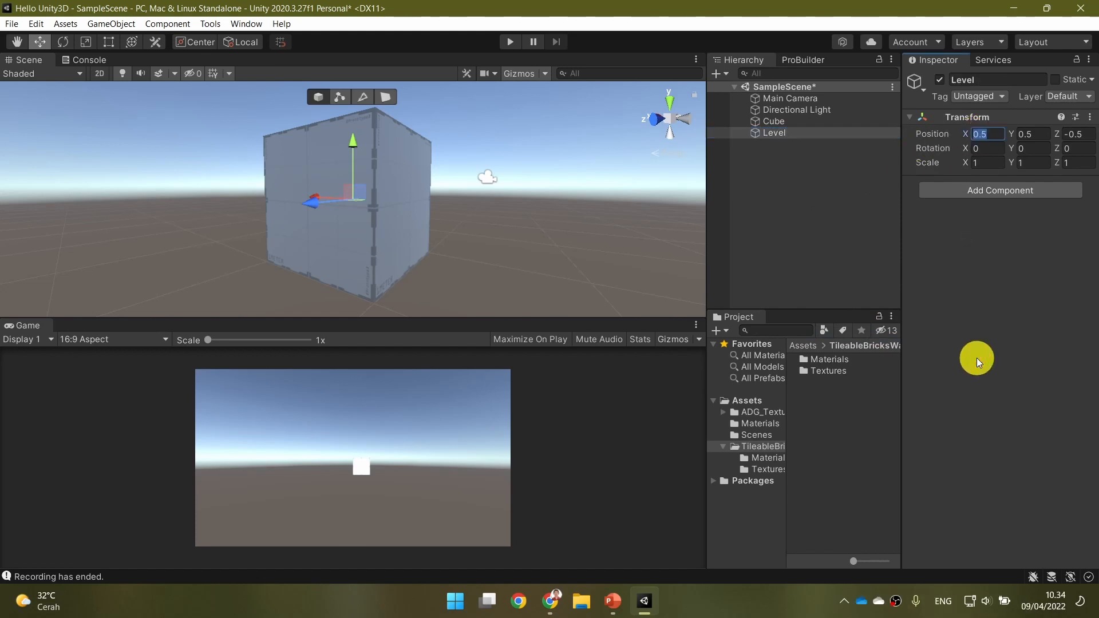
text(0)
key(Tab)
text(0)
key(Tab)
text(0)
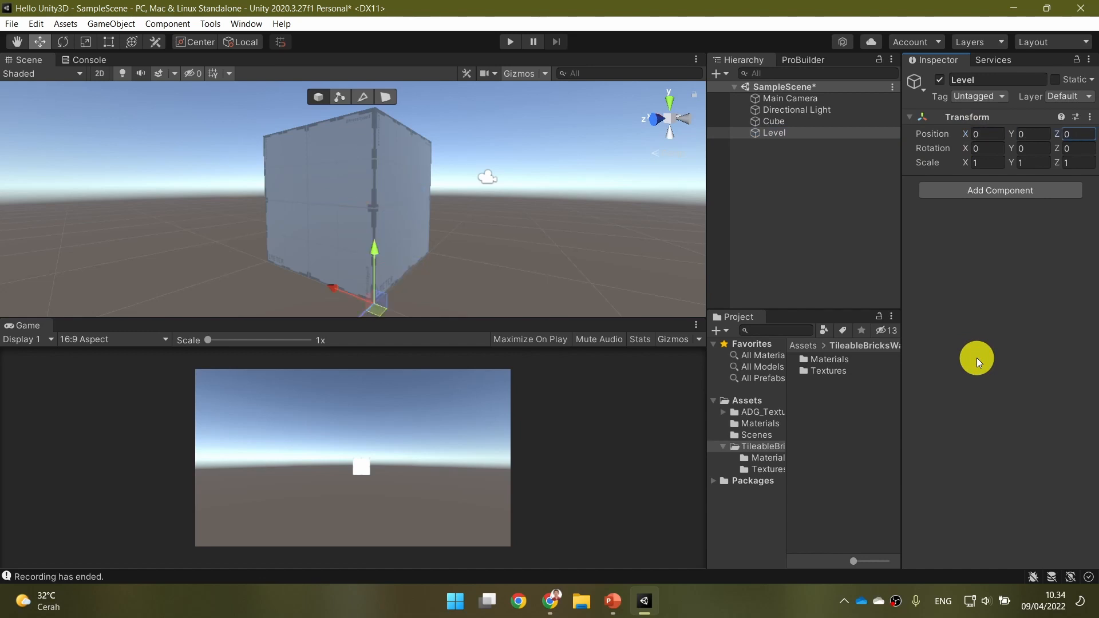
click(800, 123)
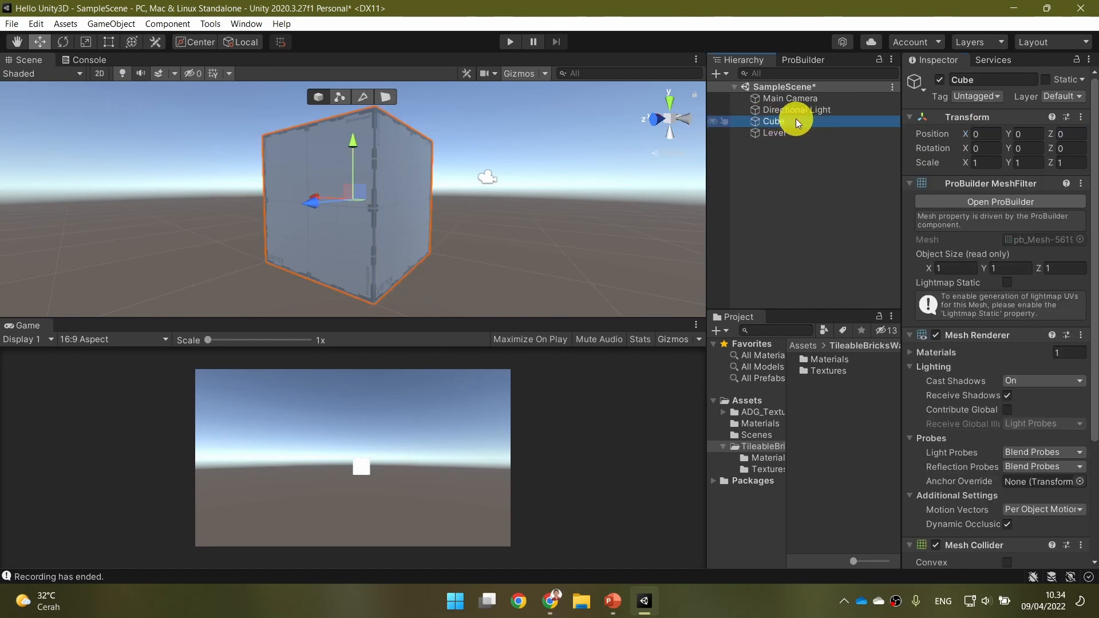
drag(795, 121, 802, 136)
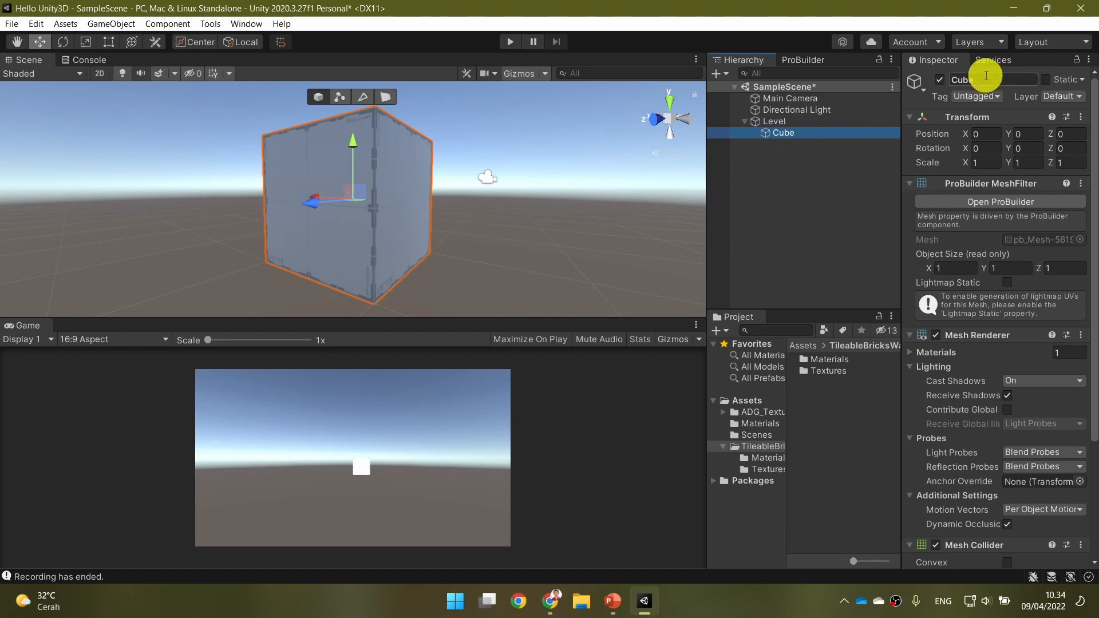
Switch to PowerPoint to check the plane specifications on the "Level Building" slide, and return to Unity.
click(613, 601)
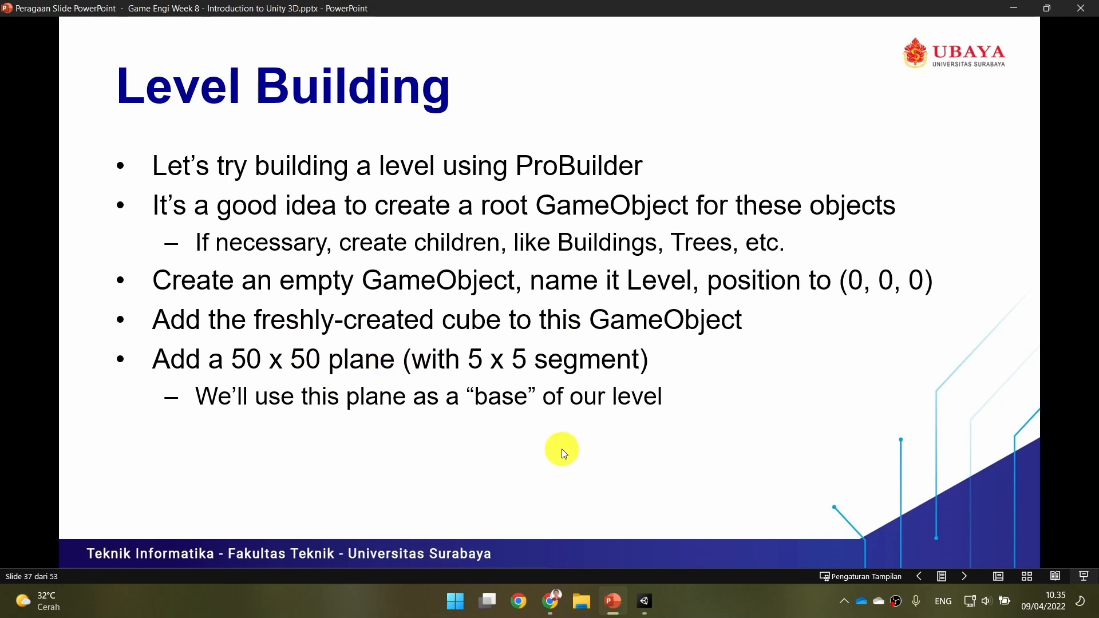
click(644, 601)
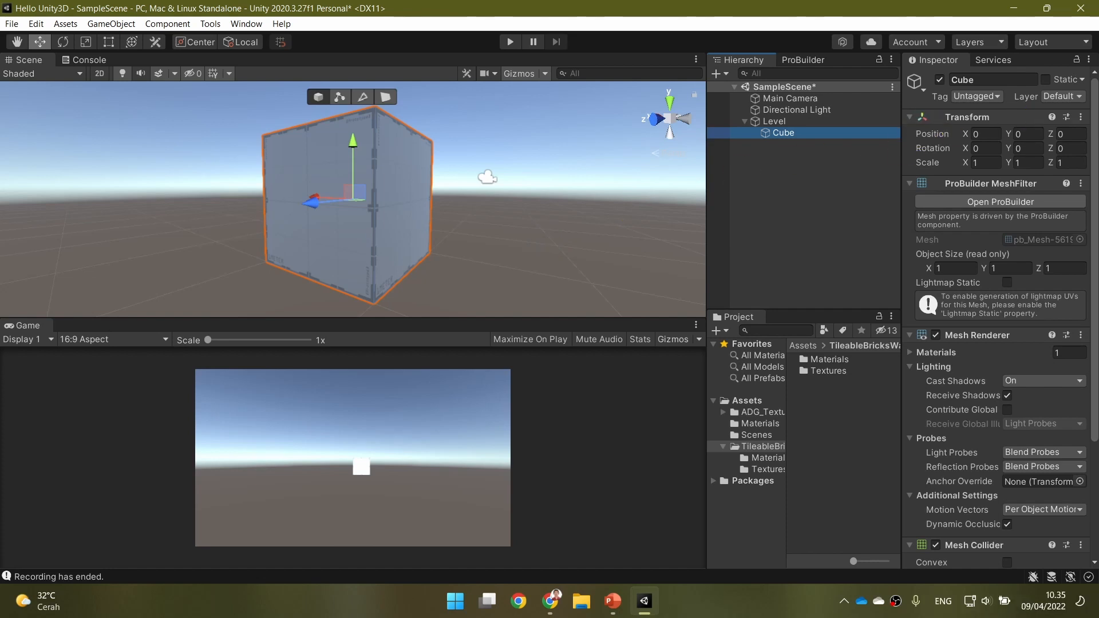
click(492, 38)
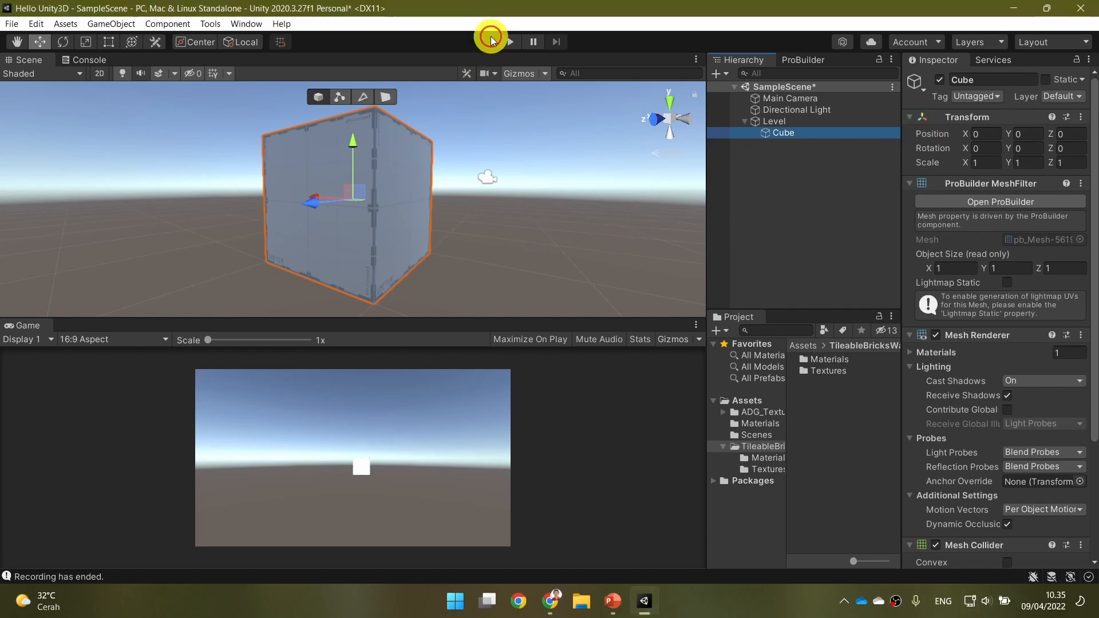
Build a ProBuilder plane with axis Up, width and length 50, and 5 width and length segments, then close the Shape Tool.
key(ctrl+shift+k)
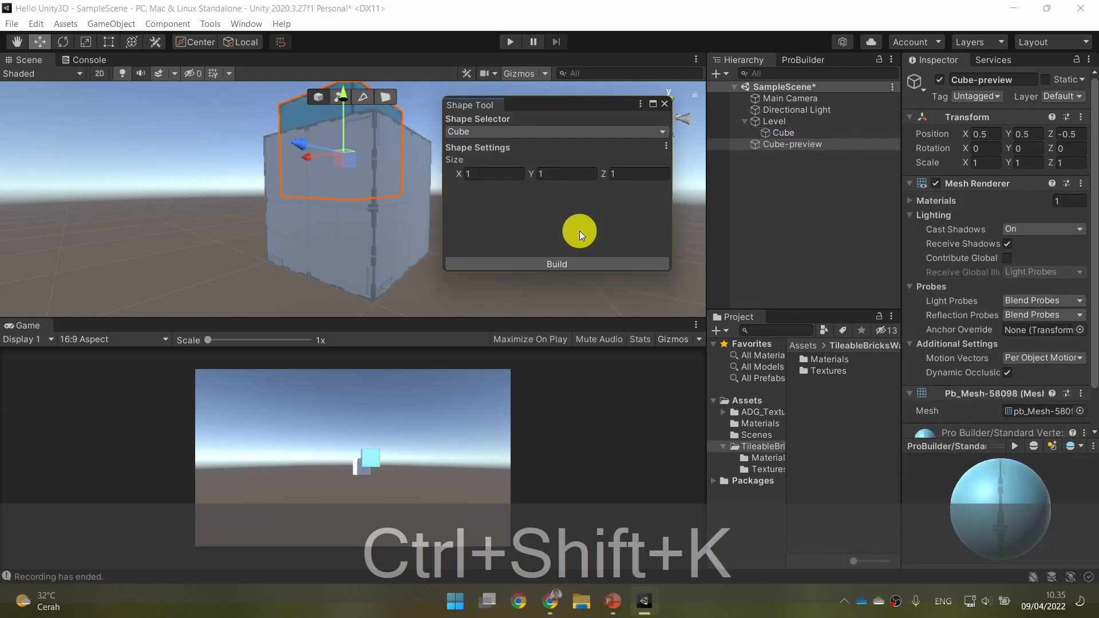
click(538, 132)
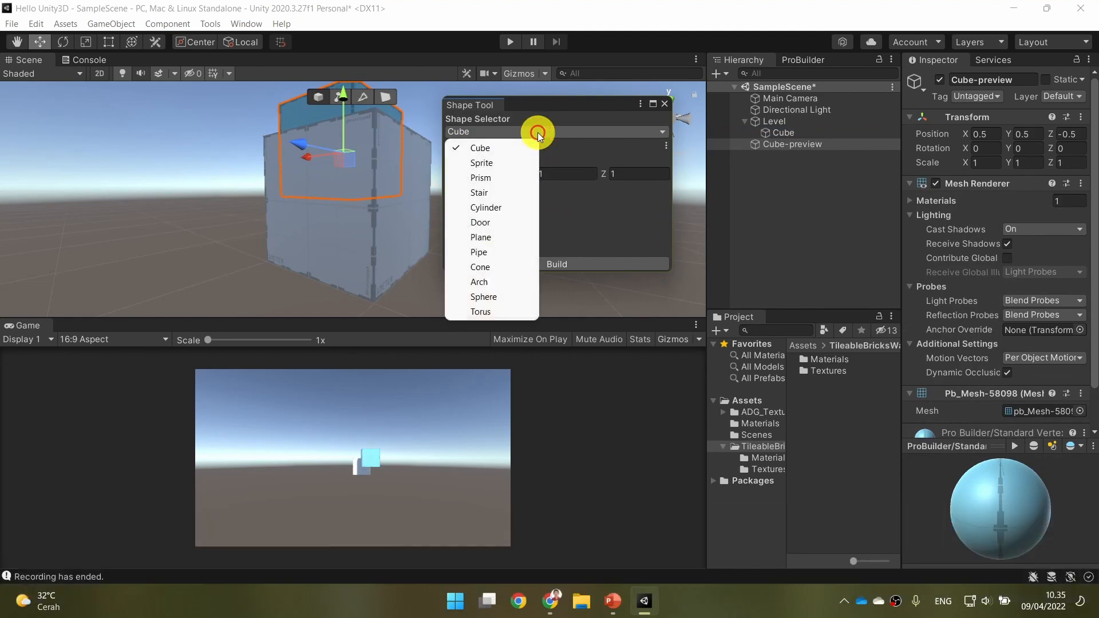
click(517, 237)
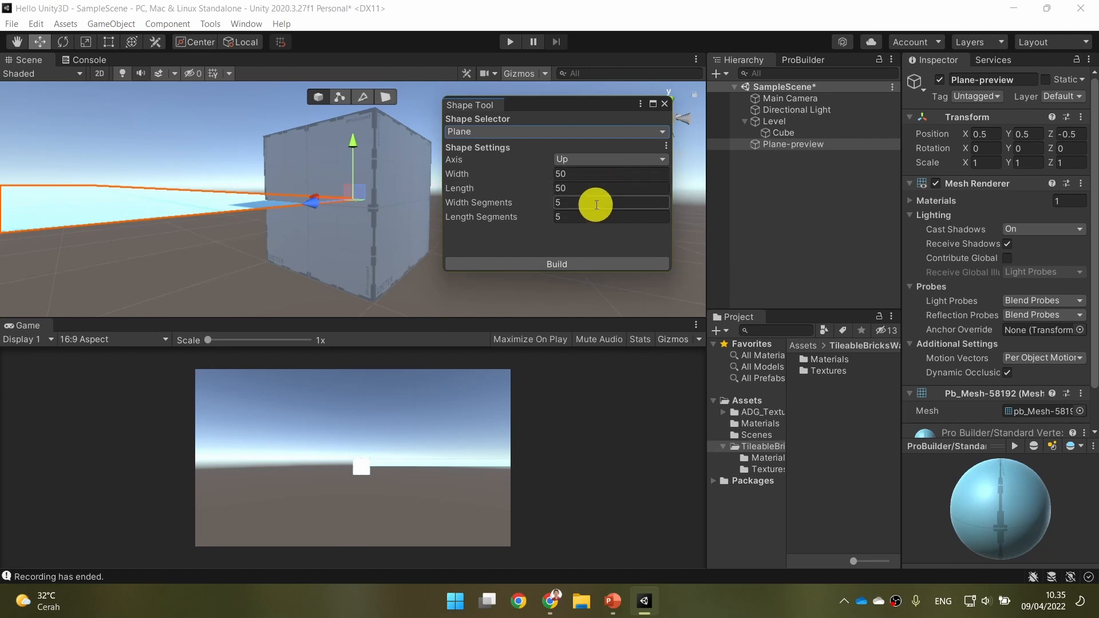
scroll(308, 217, down, 4)
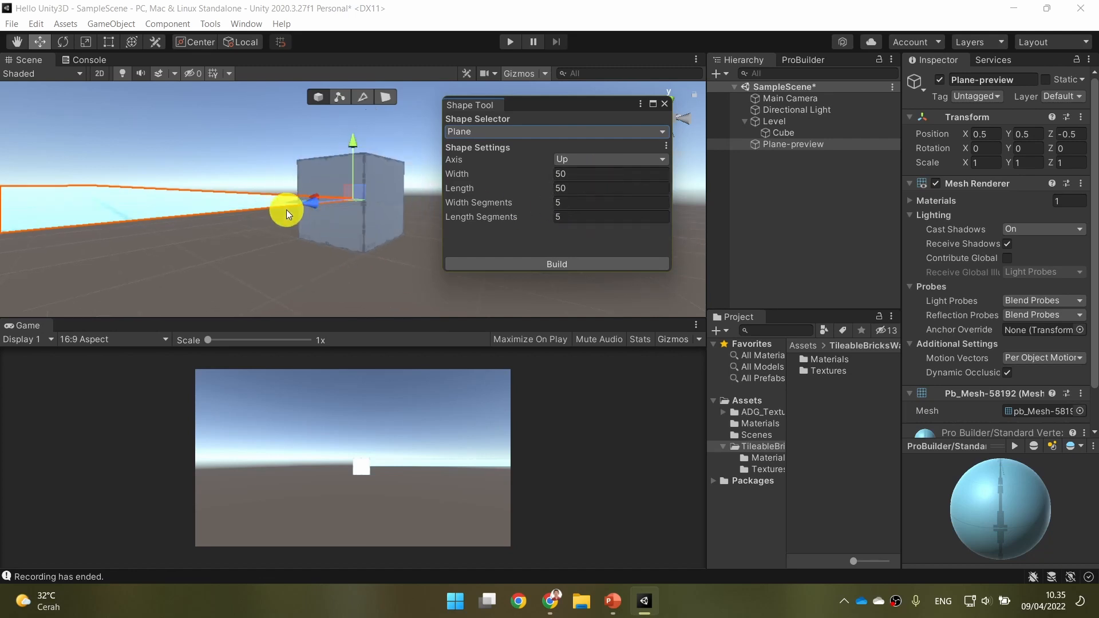
scroll(287, 210, down, 2)
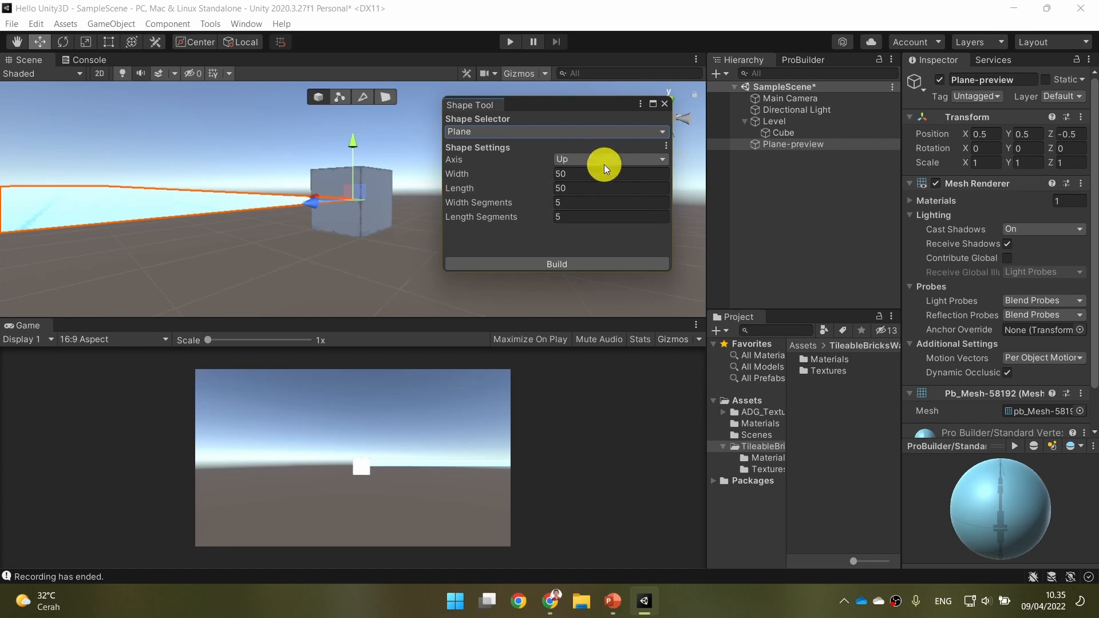
click(603, 262)
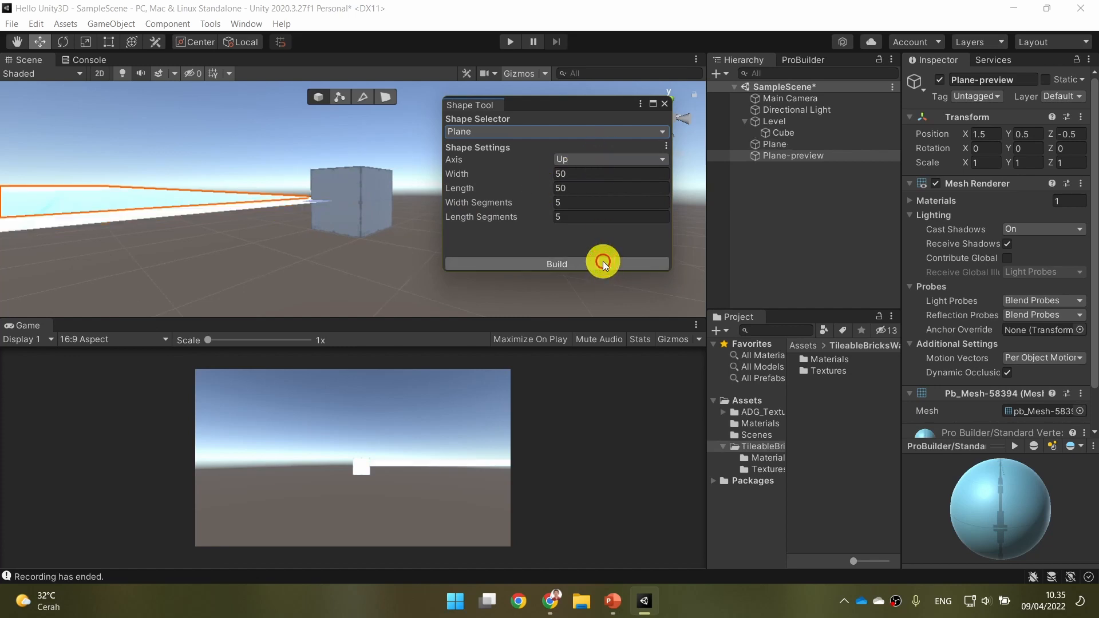
click(664, 106)
Set the new plane's position to 0, 0, 0.
click(798, 145)
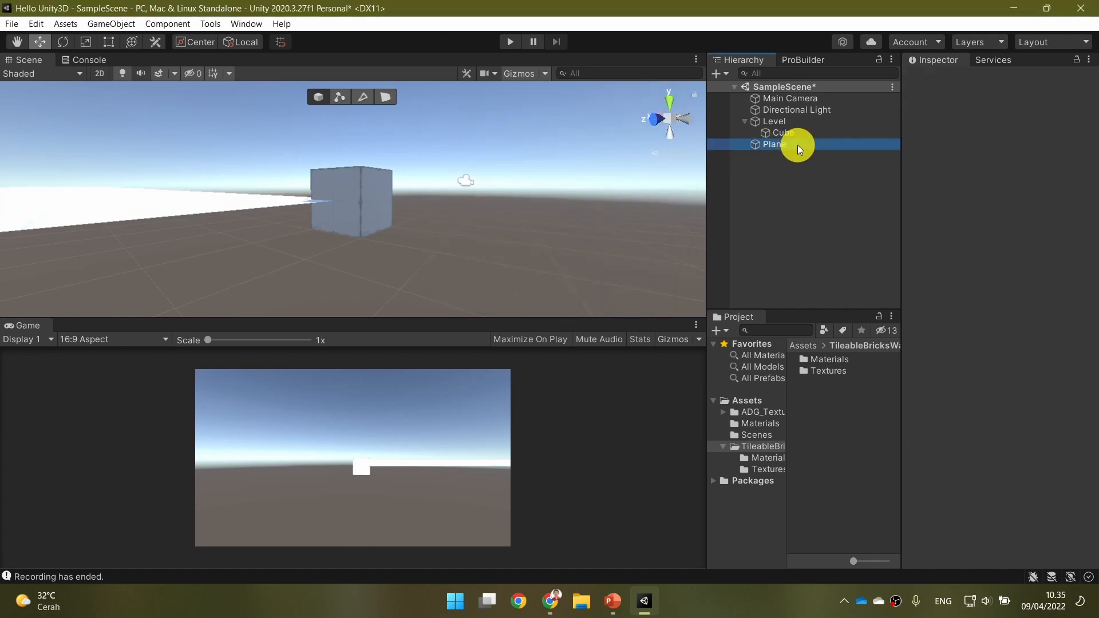
click(980, 134)
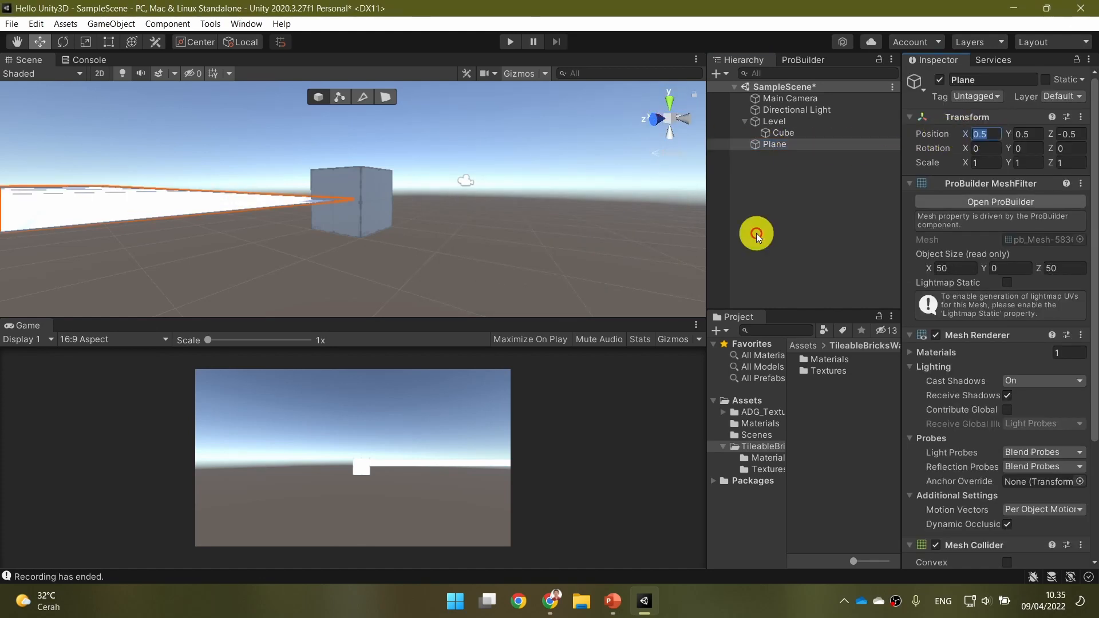
text(0)
key(Tab)
text(0)
key(Tab)
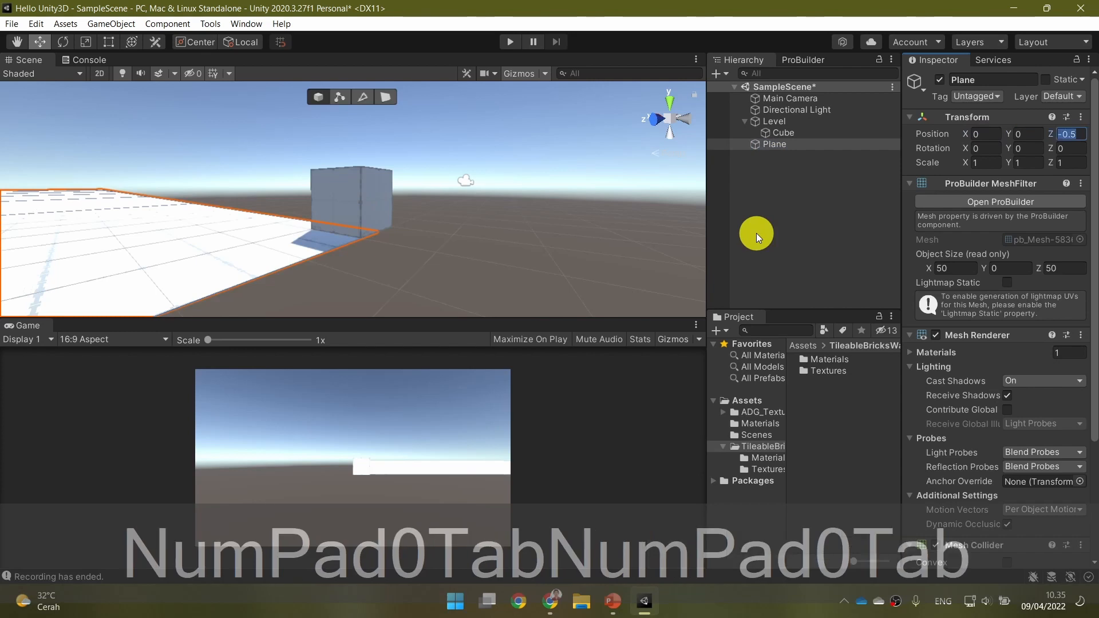
text(0)
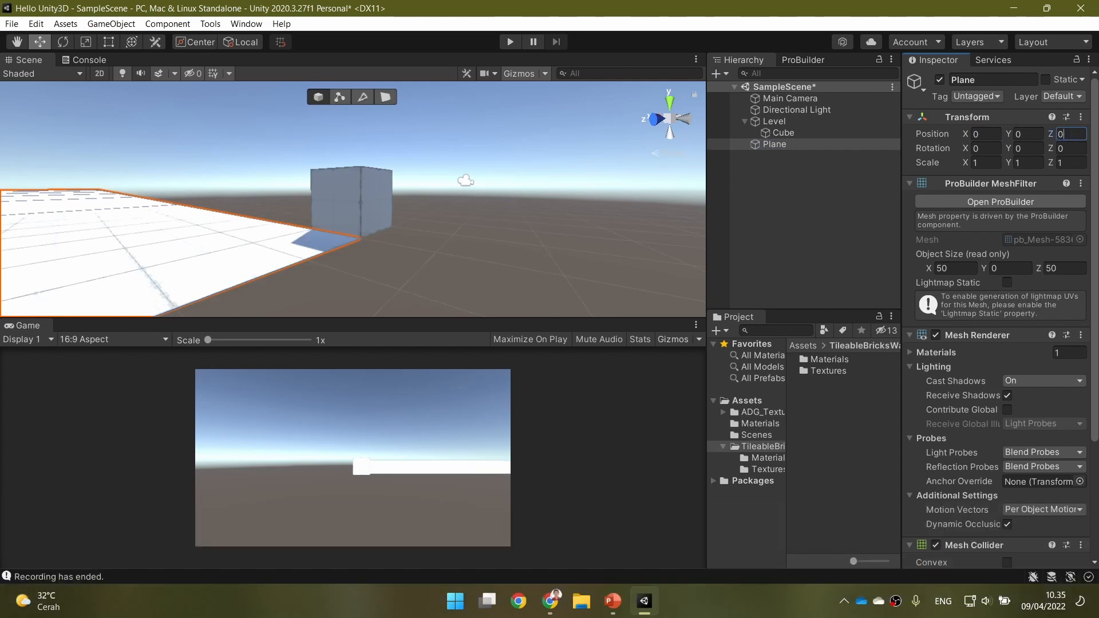
click(640, 178)
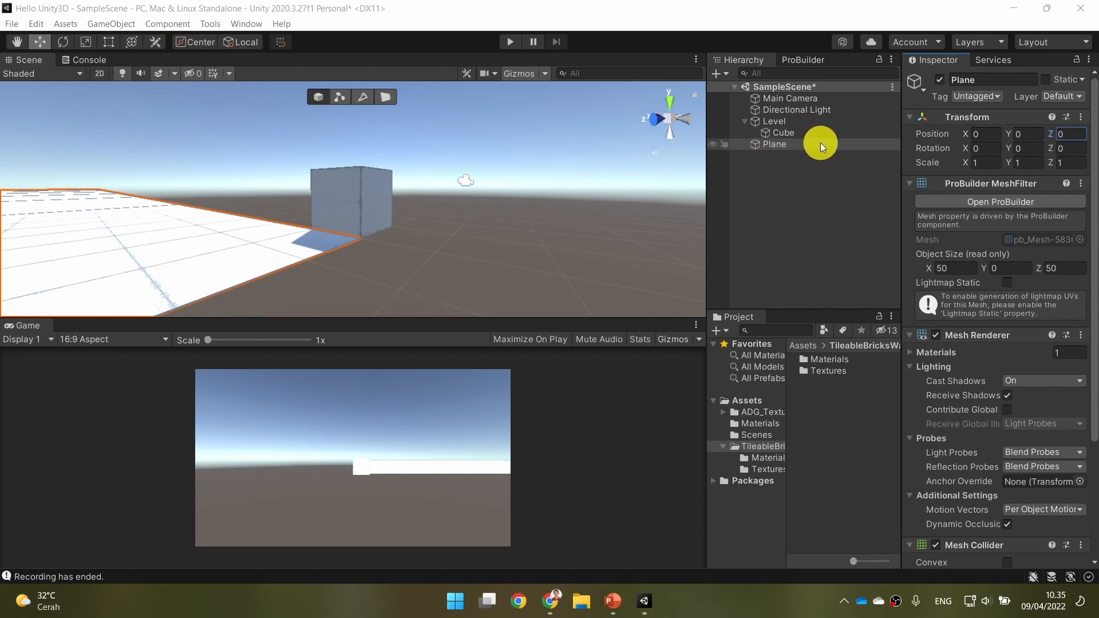
Make the plane a child of the Level object and rename it Ground.
drag(820, 143, 815, 122)
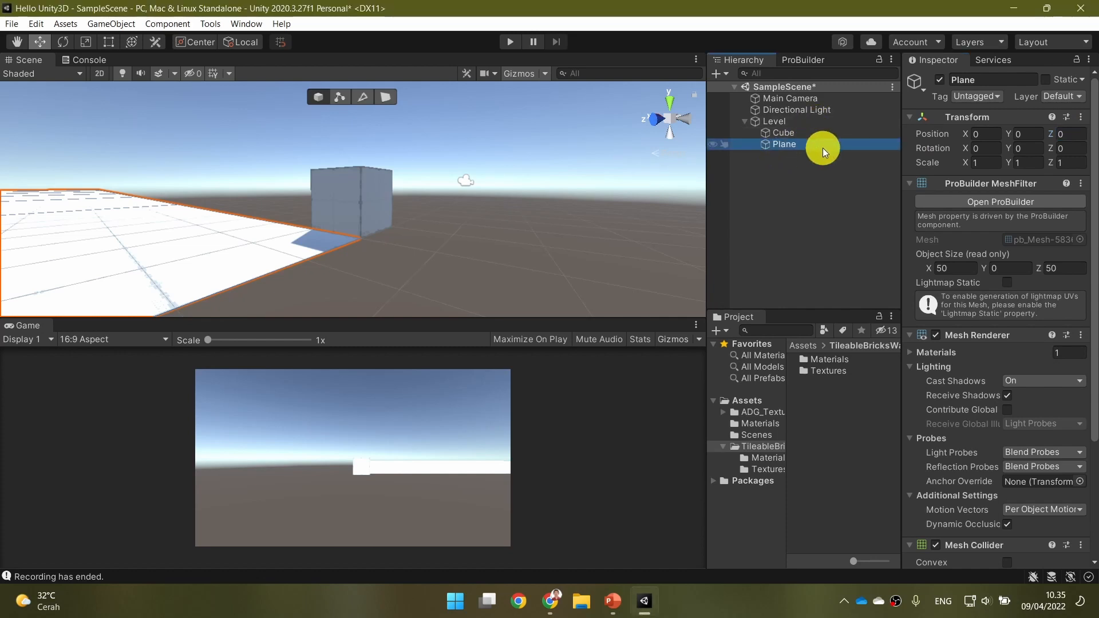
click(992, 83)
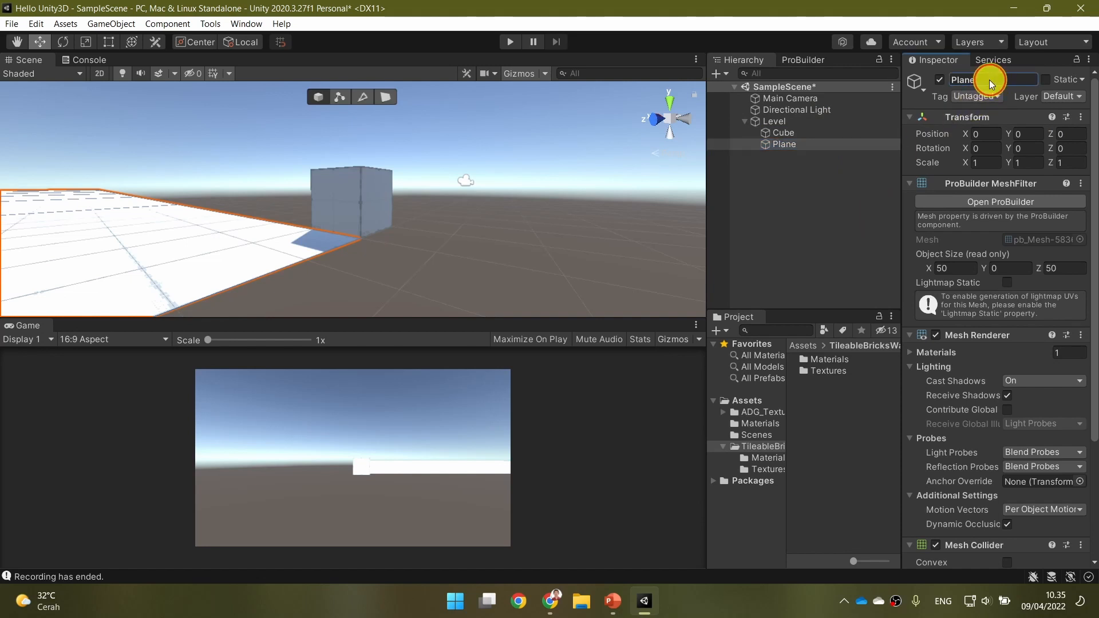
text(Groun)
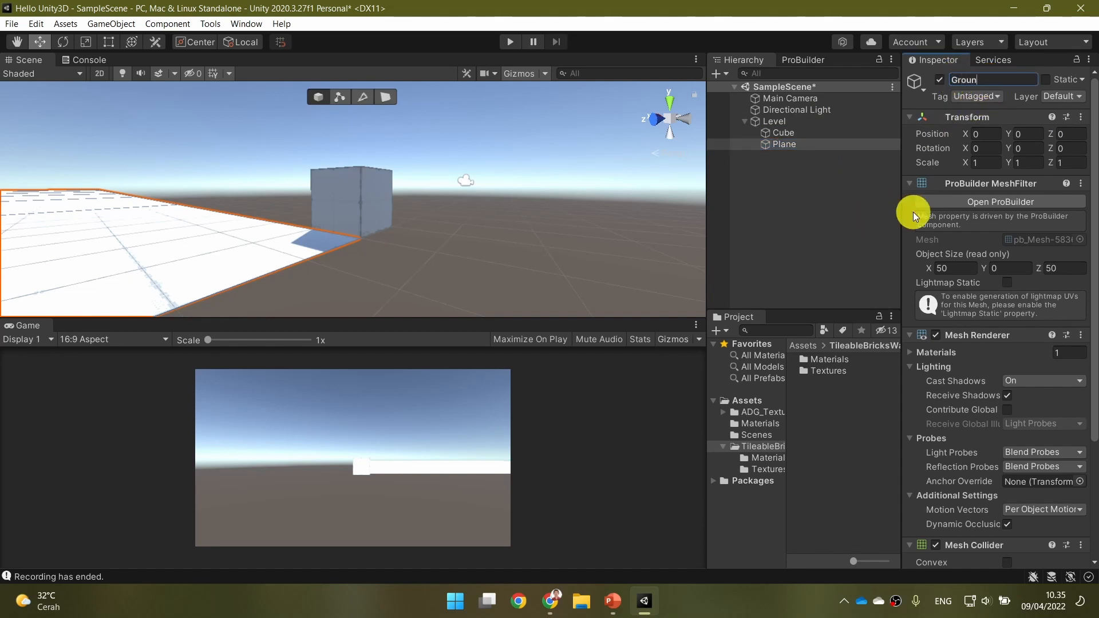
text(d)
key(Return)
alt+drag(490, 189, 332, 221)
click(490, 227)
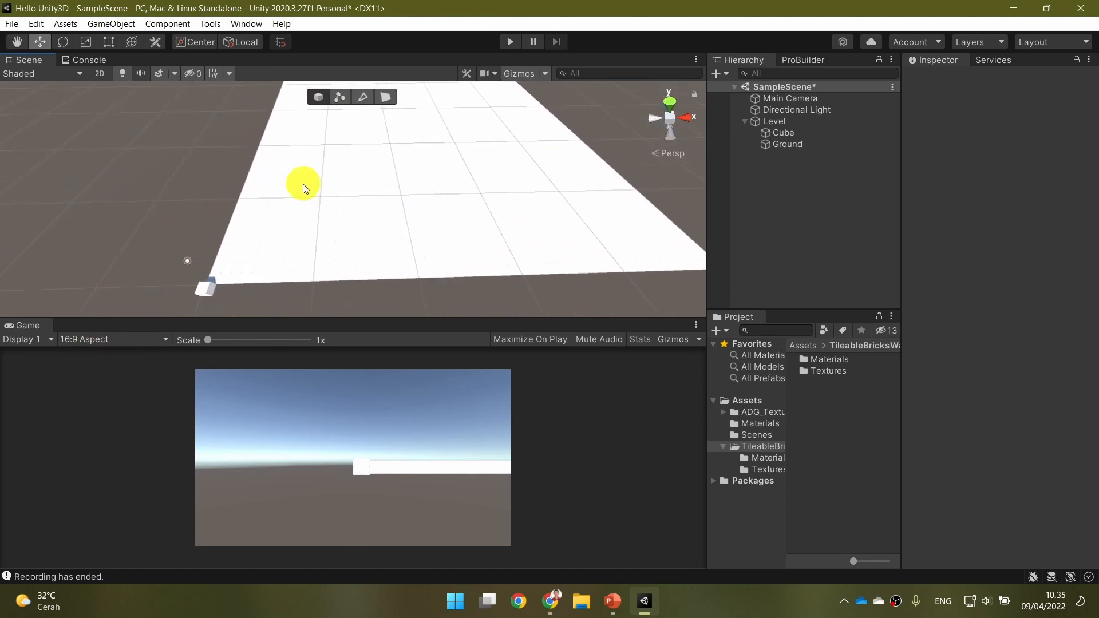
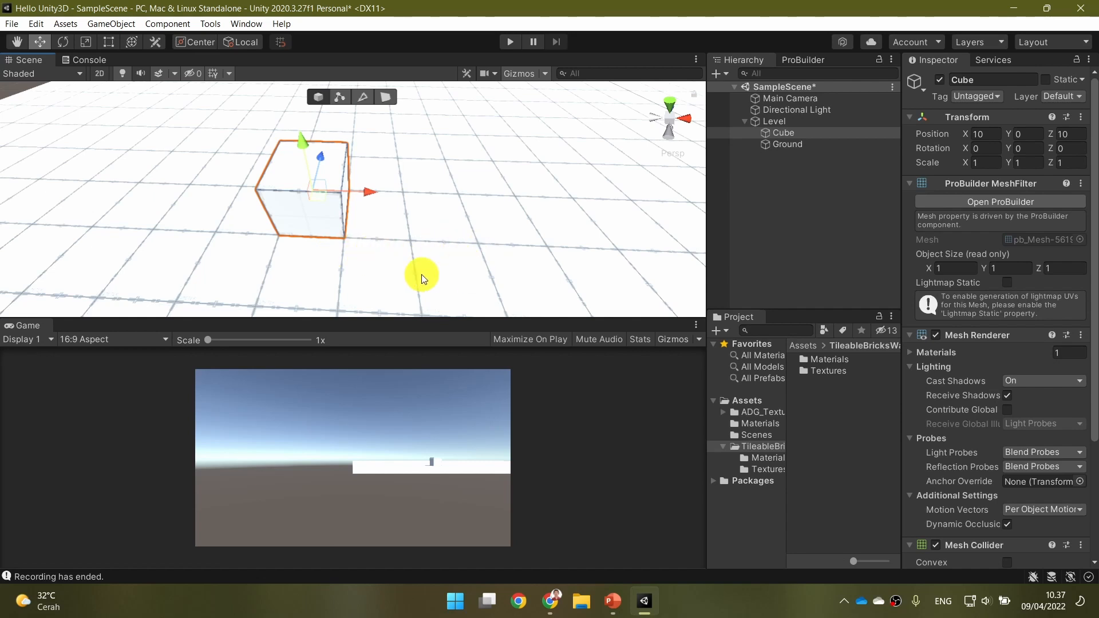
Switch to PowerPoint to read the "Example: Creating Skyscraper" and "Face Editing" slides, and return to Unity.
right_drag(423, 274, 433, 278)
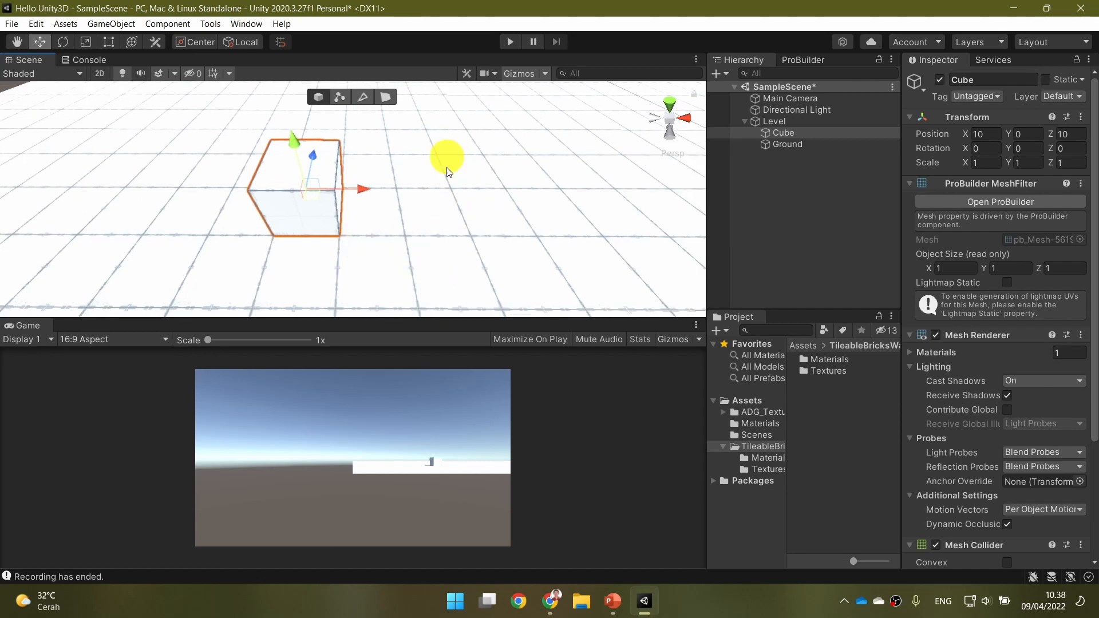
right_drag(456, 221, 450, 190)
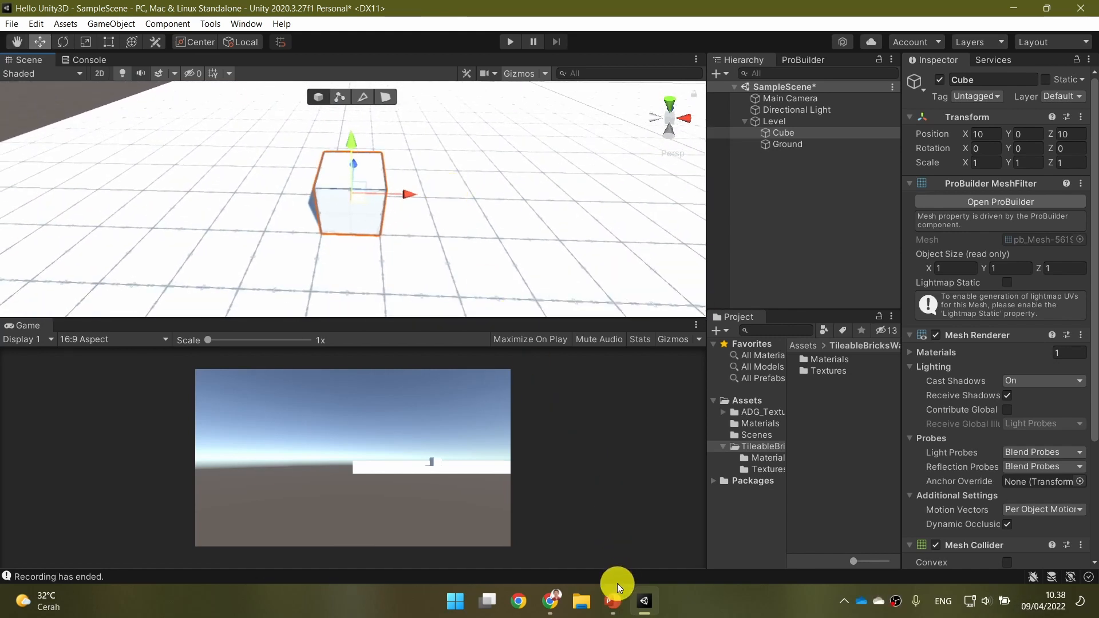
click(611, 598)
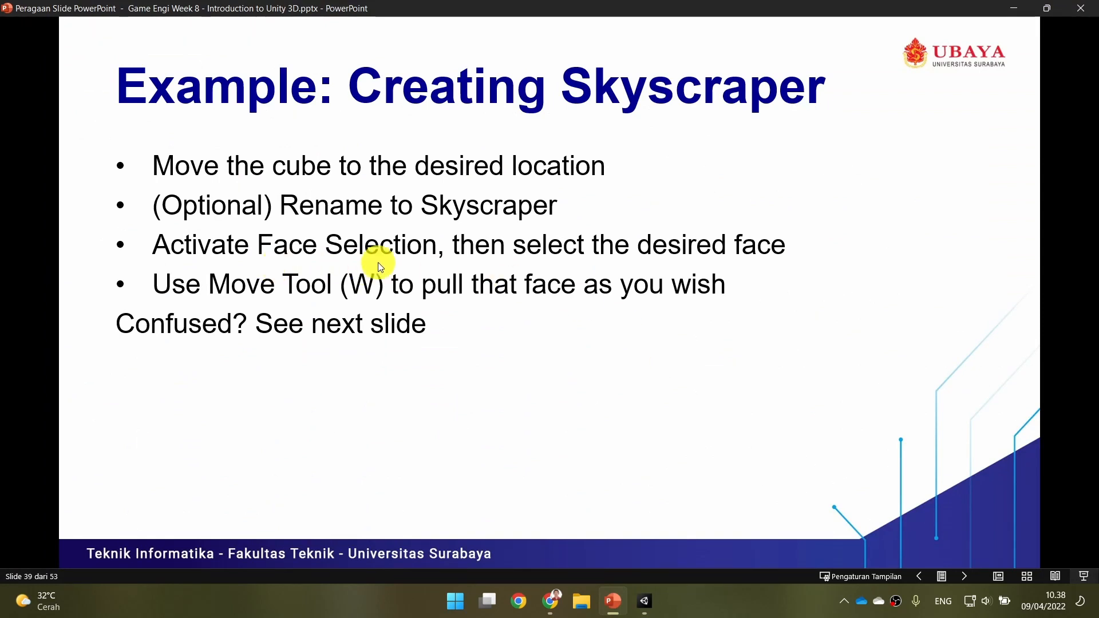
click(644, 601)
click(612, 601)
click(591, 389)
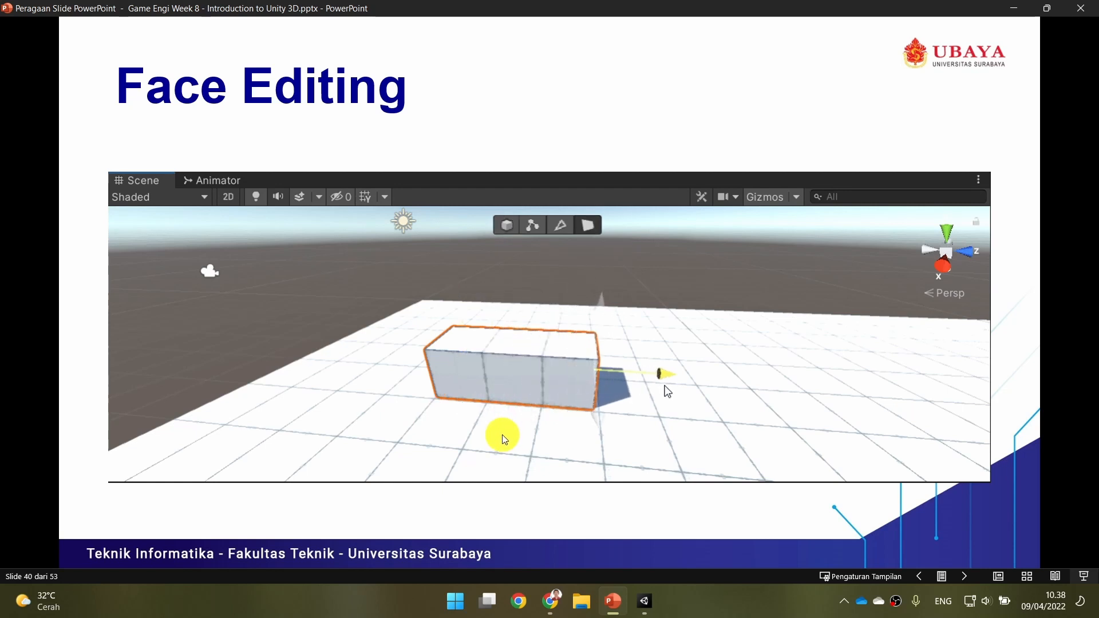
mouse_move(645, 600)
click(678, 495)
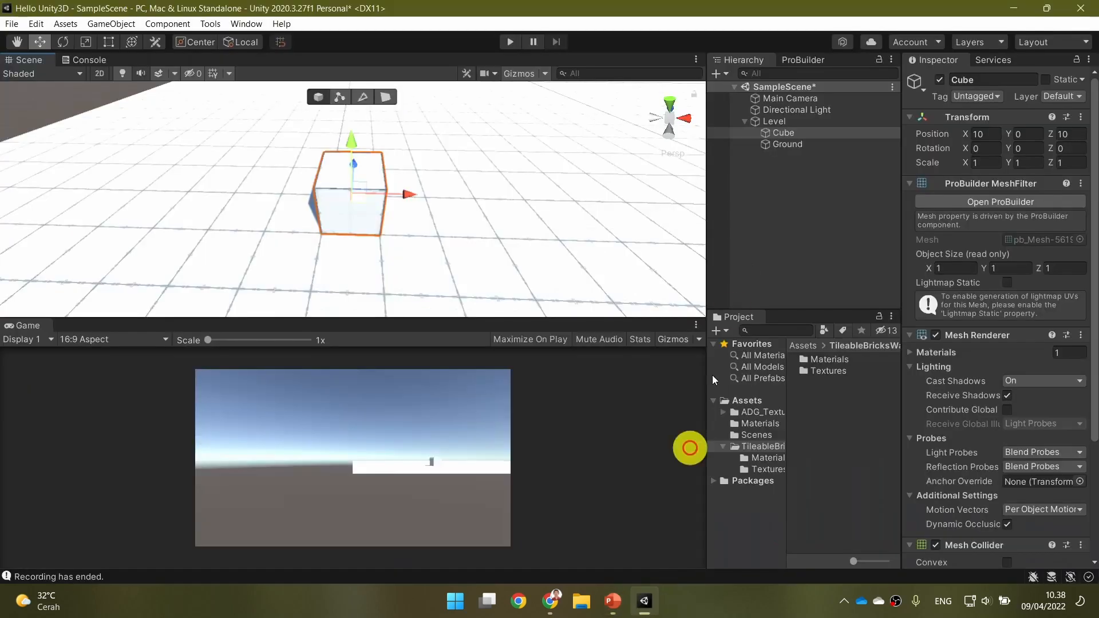
Rename the Cube object as Gedung.
click(984, 80)
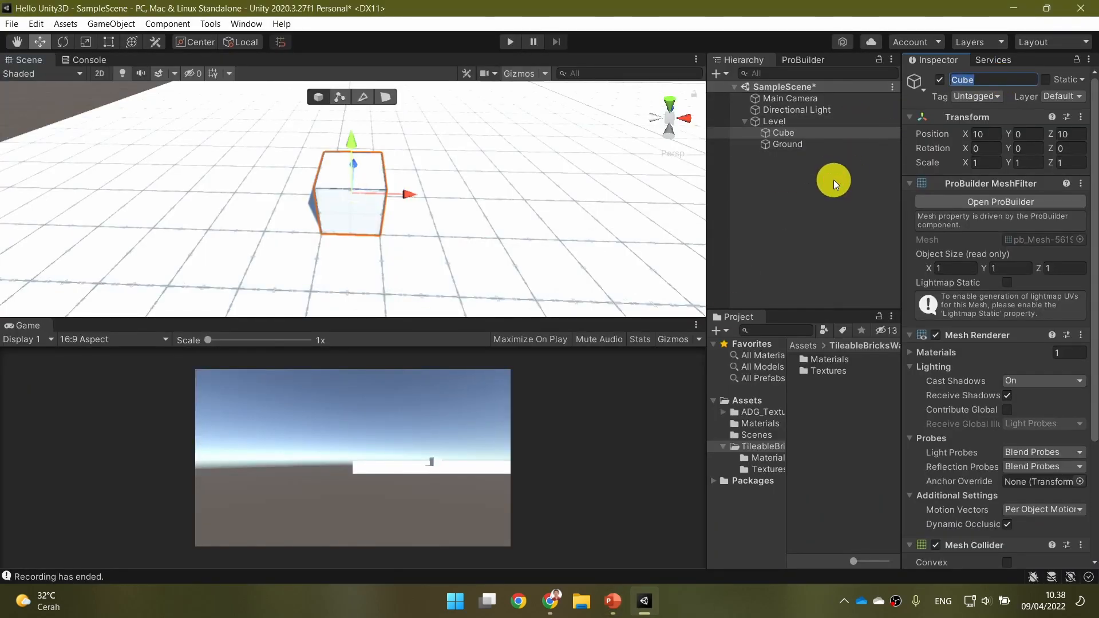
text(Gedung)
key(Return)
Activate face selection and pull Gedung's side face along the X axis until the object is 3 units long.
alt+drag(596, 219, 500, 191)
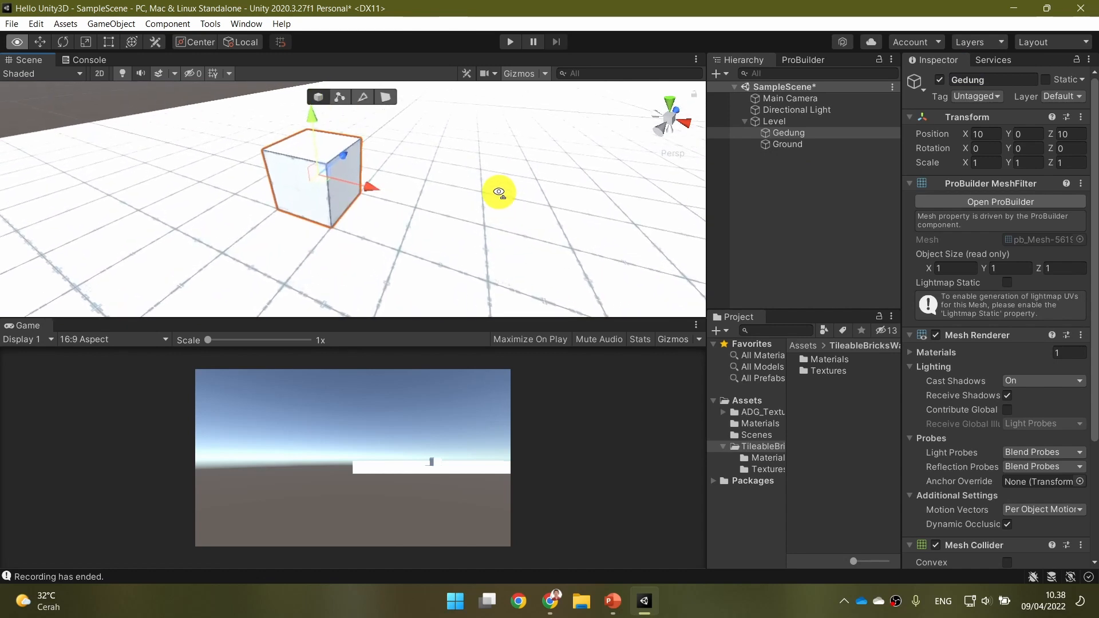
click(387, 96)
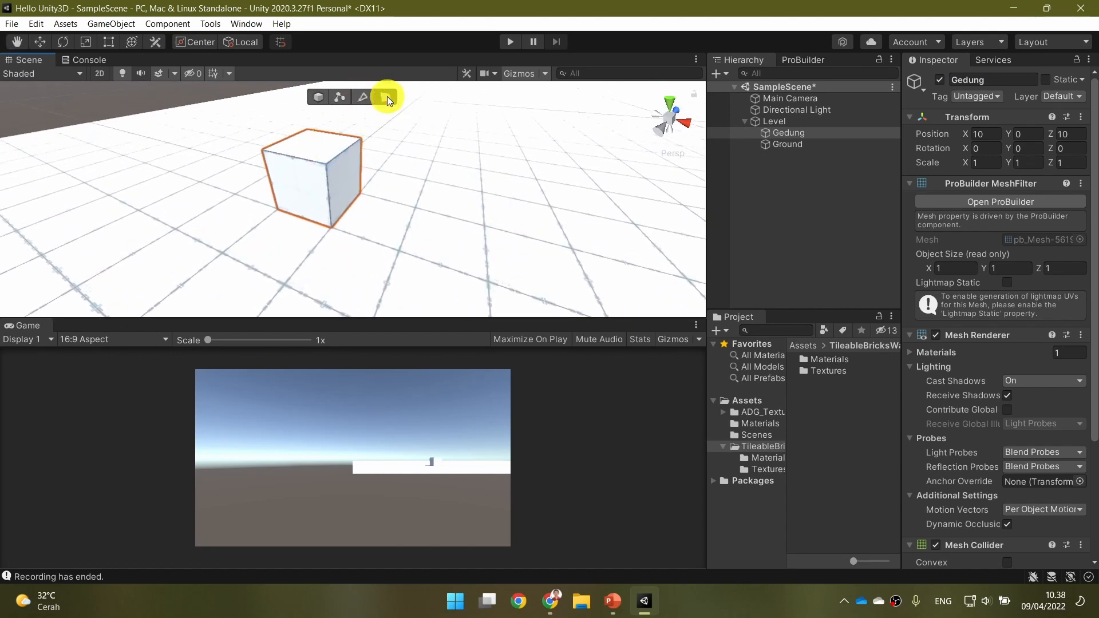
click(343, 190)
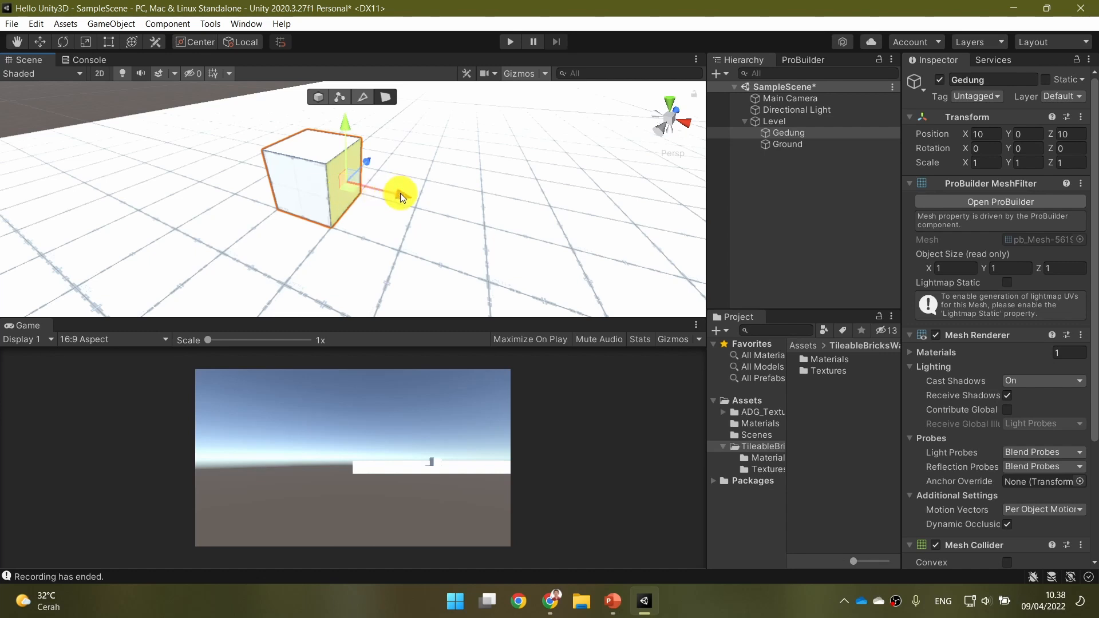
drag(402, 194, 559, 269)
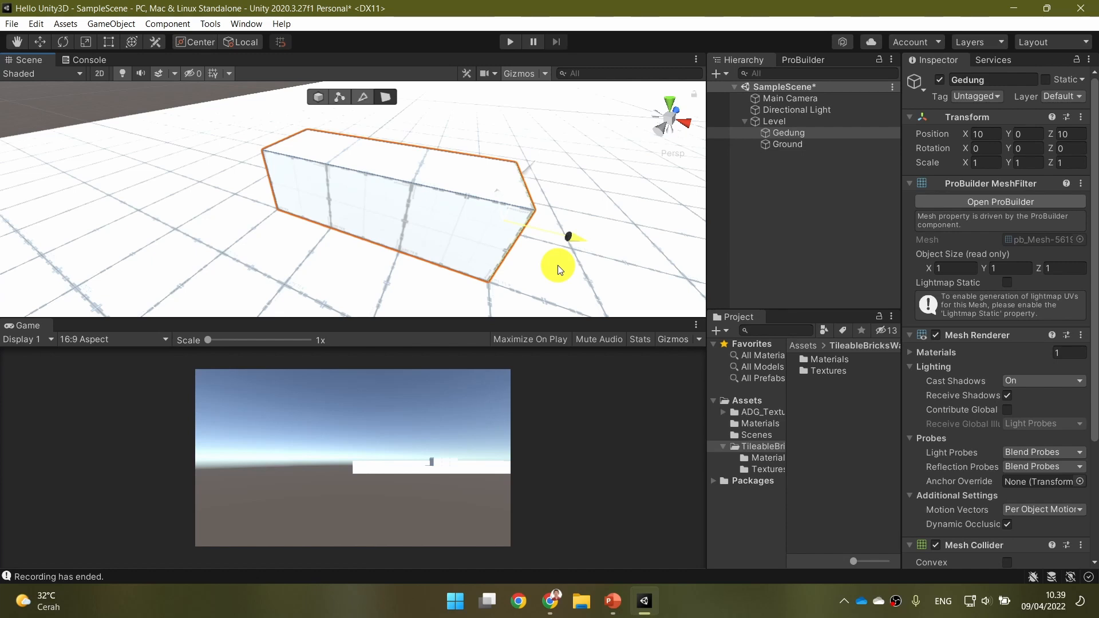
drag(558, 266, 558, 265)
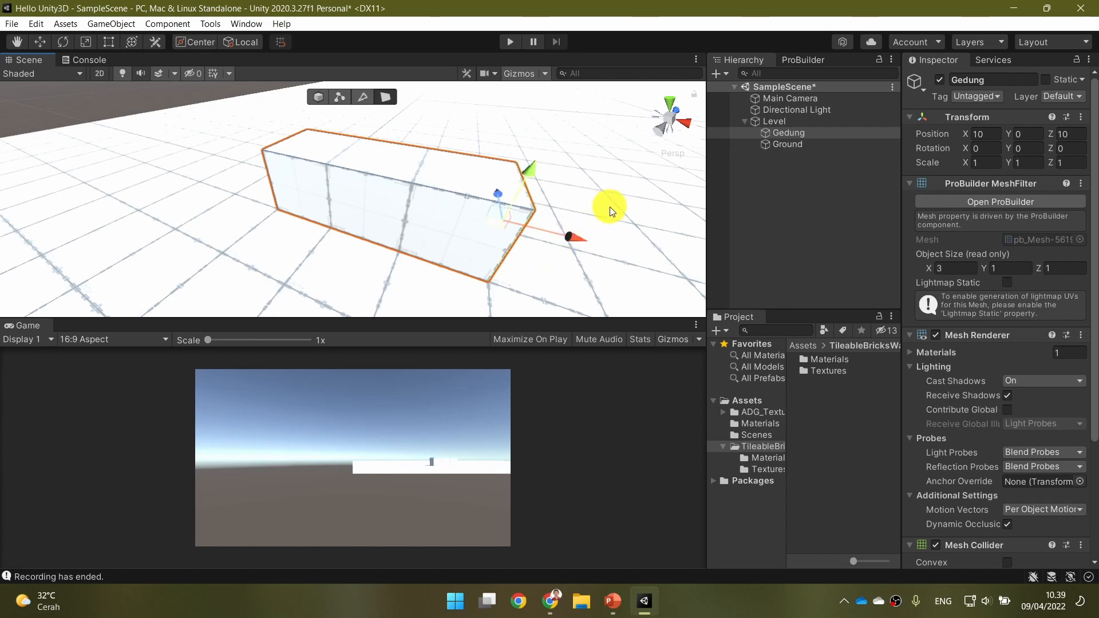
Select Gedung's long side face and pull it outward along Z until the object is 2 units deep.
alt+drag(614, 209, 428, 196)
click(301, 169)
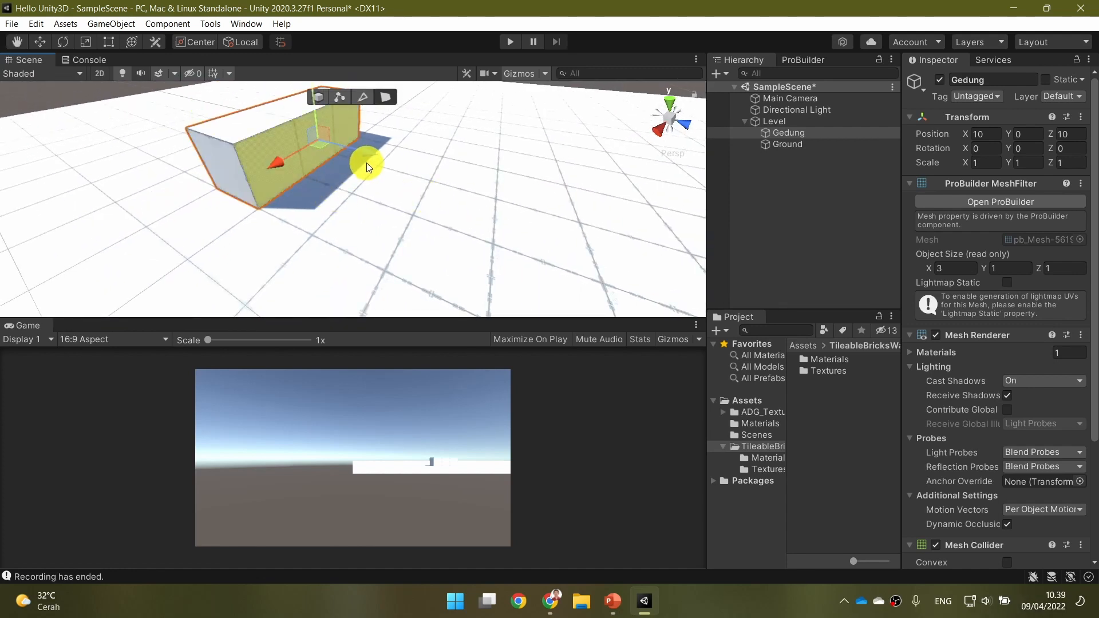
drag(371, 157, 422, 179)
Select Gedung's top face and pull it up until the object is 5 units high.
right_drag(205, 254, 522, 226)
key(a)
key(d)
key(w)
key(a)
drag(396, 191, 434, 16)
alt+drag(440, 74, 633, 170)
right_drag(634, 170, 560, 221)
key(s)
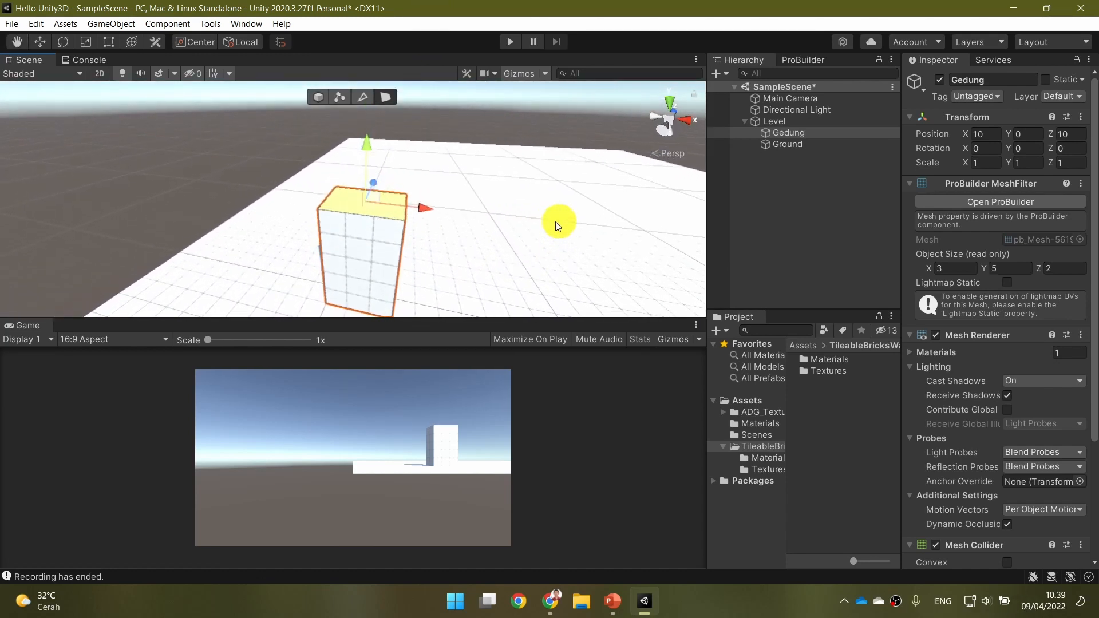
Pull Gedung's top face farther up to make the building 8 units high.
drag(370, 147, 372, 58)
right_drag(425, 253, 465, 263)
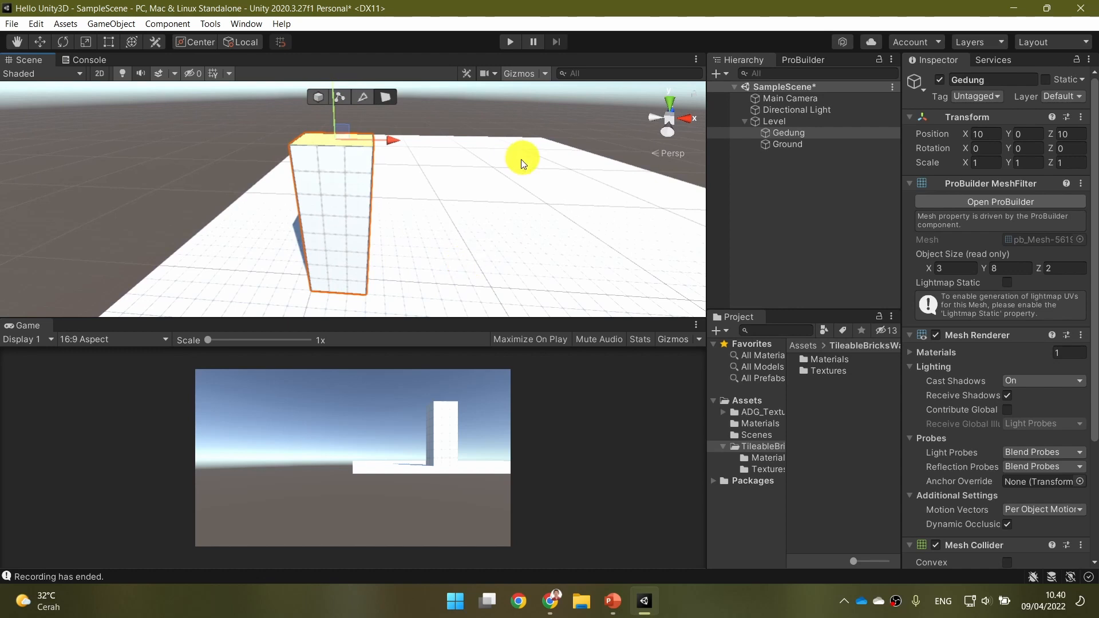
right_drag(501, 238, 354, 286)
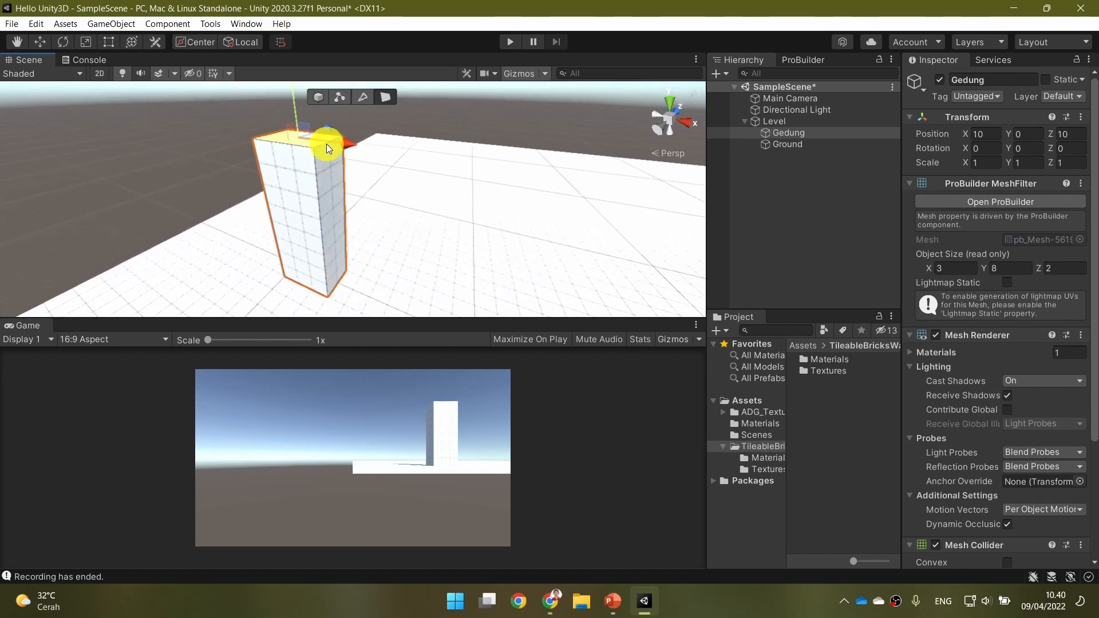
right_drag(360, 238, 402, 233)
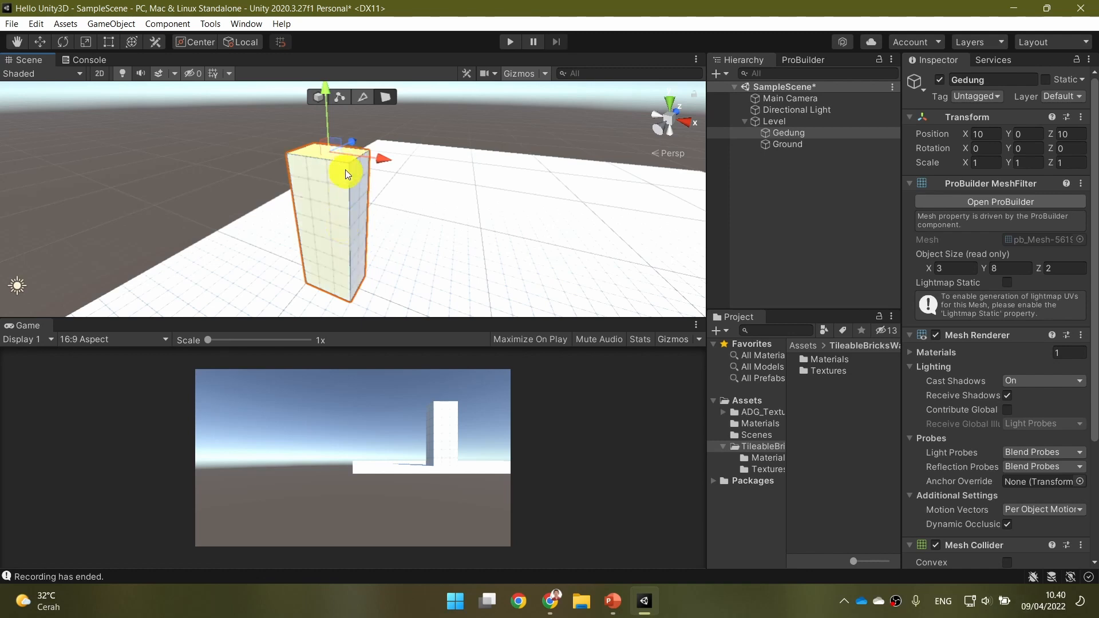
Read the "Extrude" slide in PowerPoint, return to Unity, and locate Extrude Faces among the ProBuilder tools.
click(613, 601)
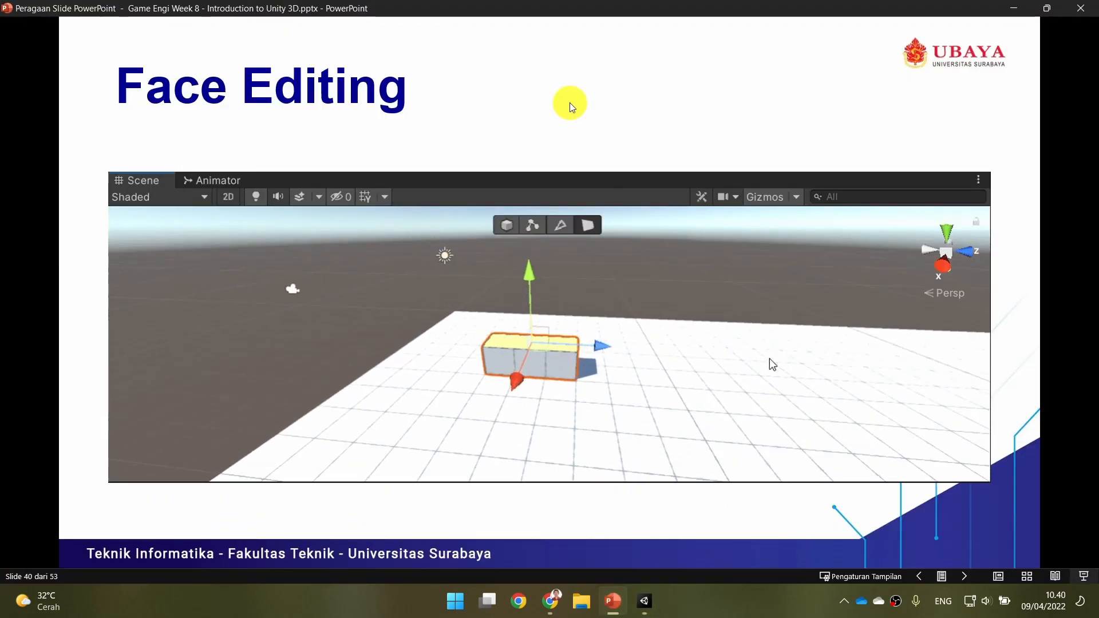
key(Right)
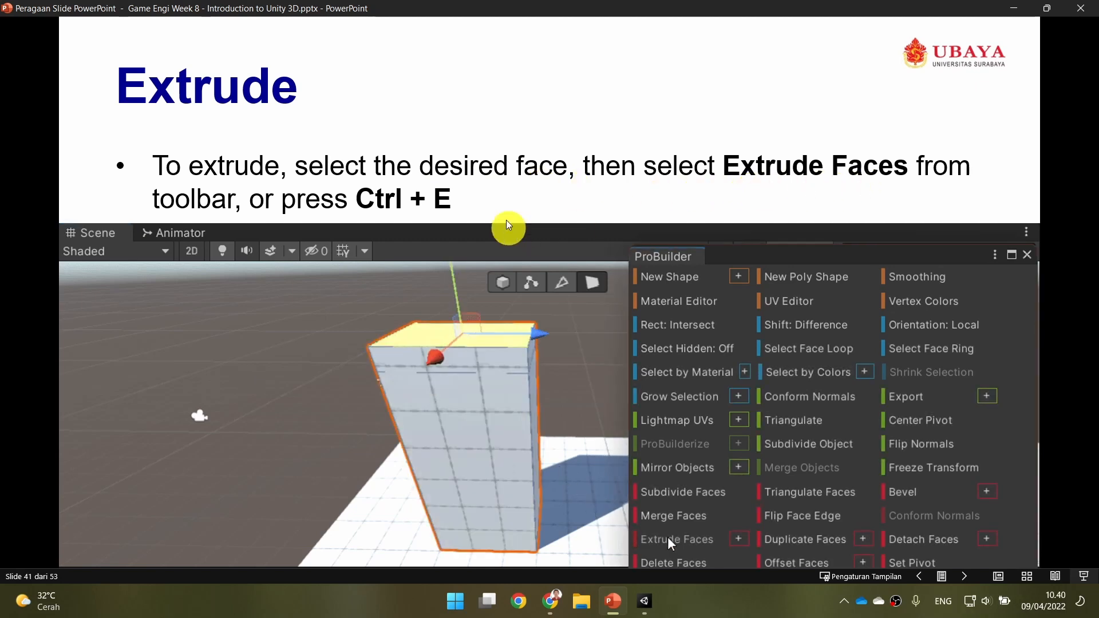
click(646, 605)
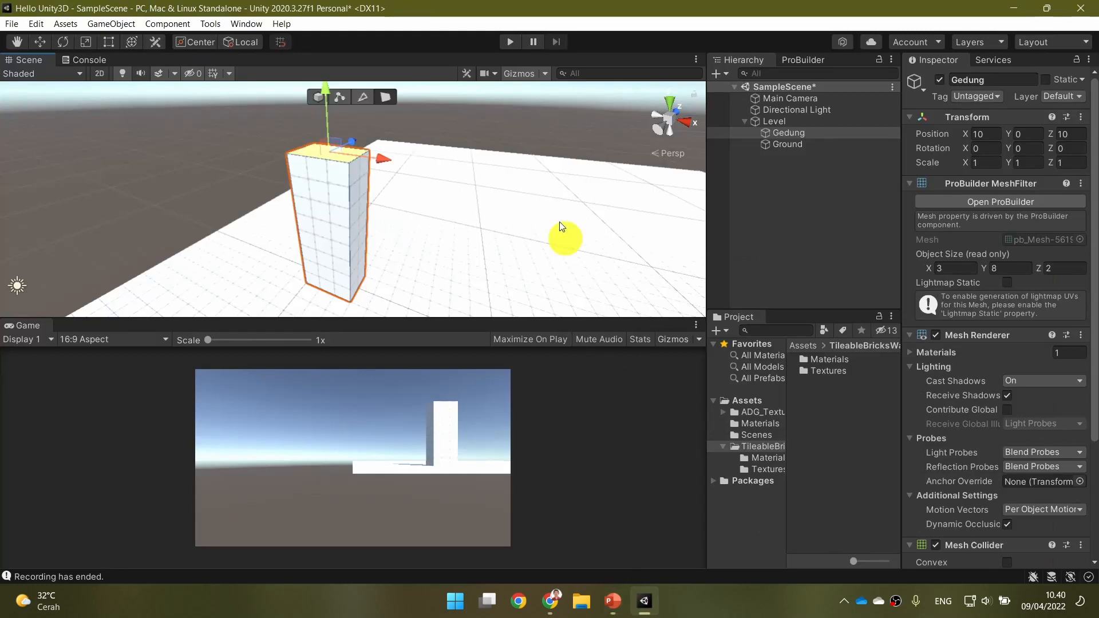
click(798, 60)
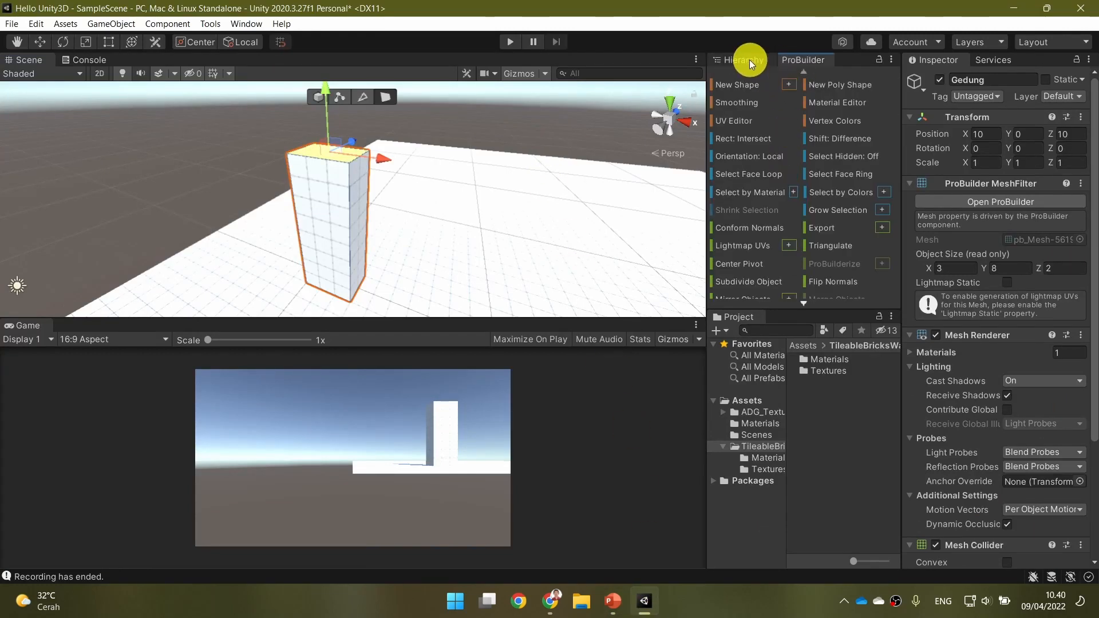
scroll(764, 189, down, 2)
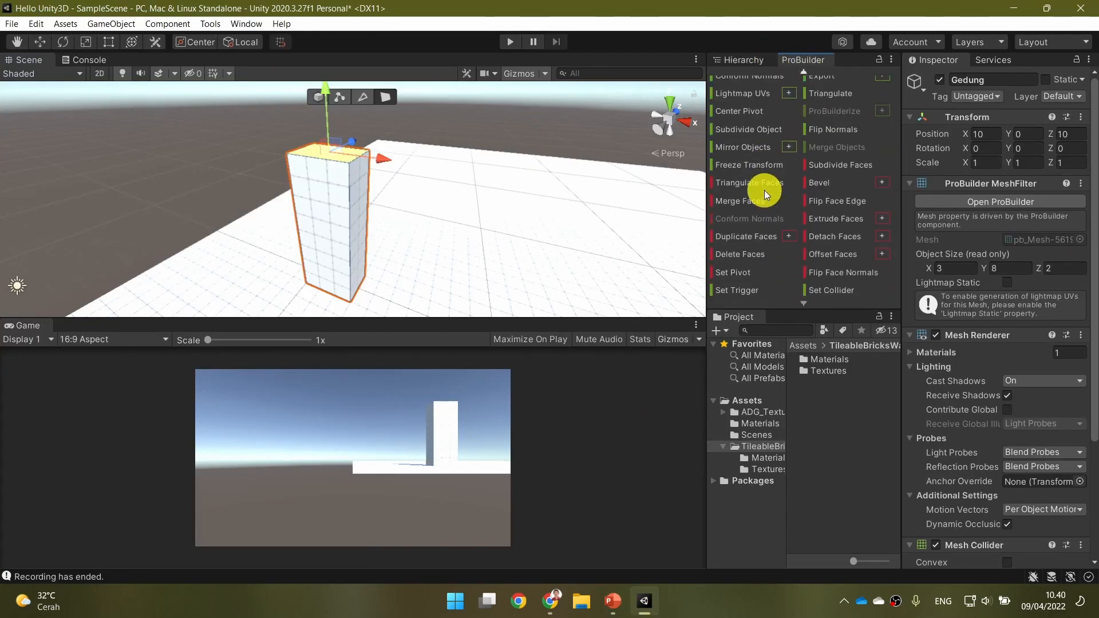
scroll(764, 190, up, 2)
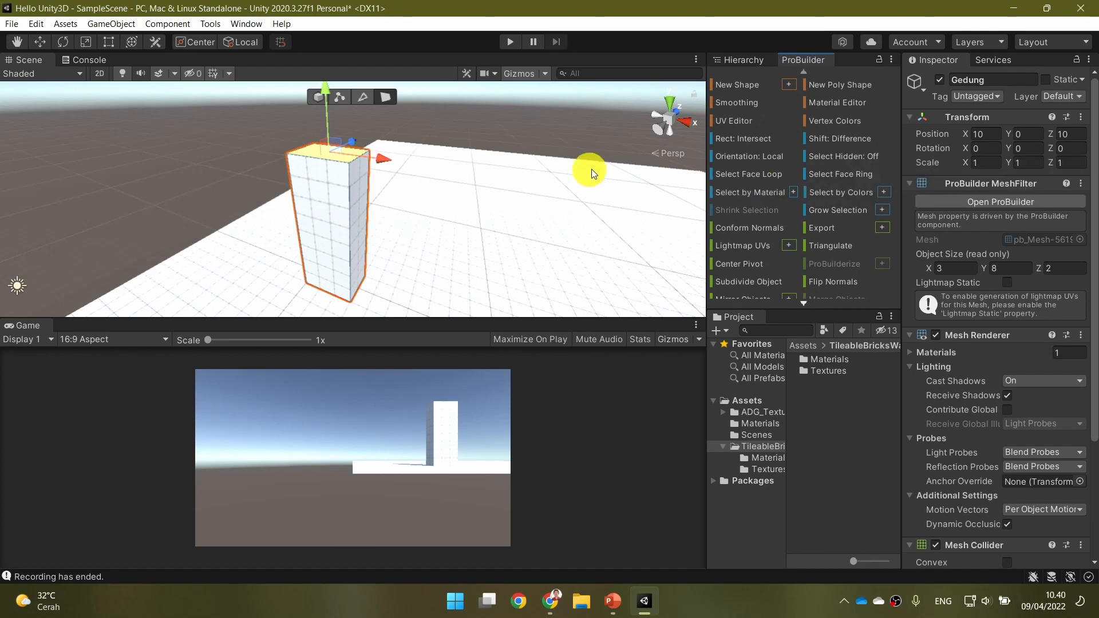
scroll(764, 153, down, 2)
scroll(763, 153, down, 4)
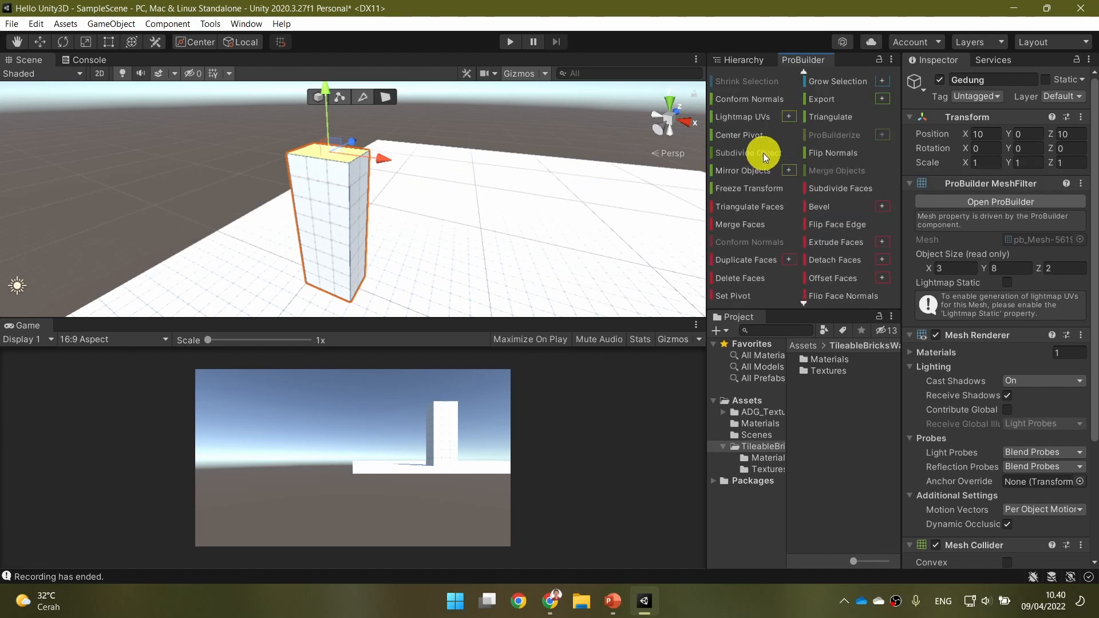
mouse_move(847, 245)
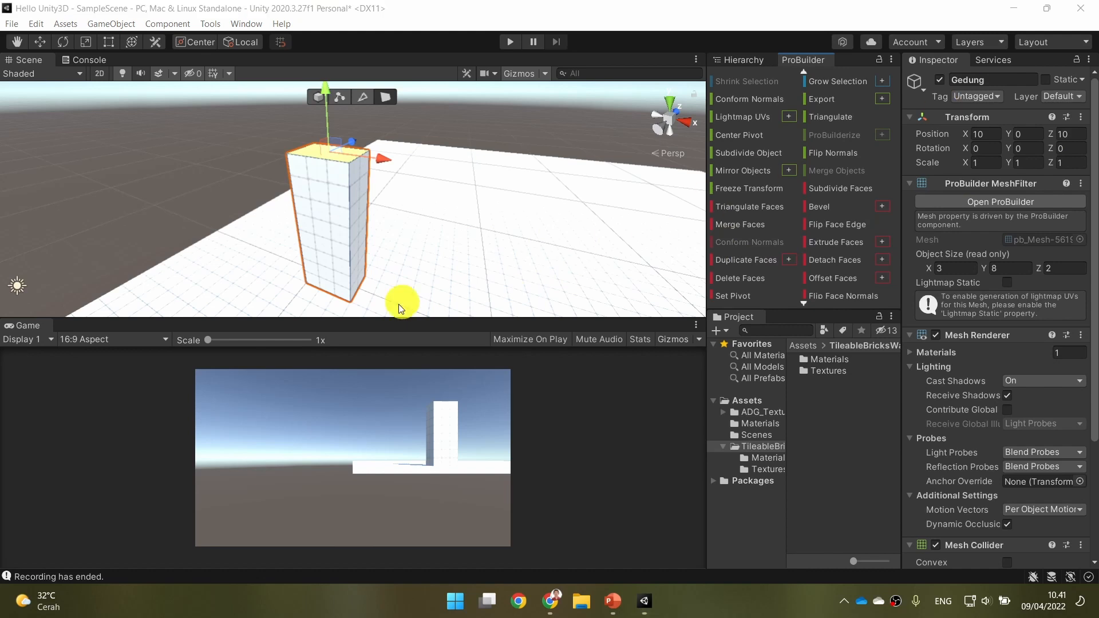
Extrude Gedung's top face and raise the new face until the building is 10 units high.
click(458, 21)
key(a)
right_drag(450, 185, 451, 186)
key(w)
key(w)
key(e)
key(e)
key(ctrl)
key(ctrl+e)
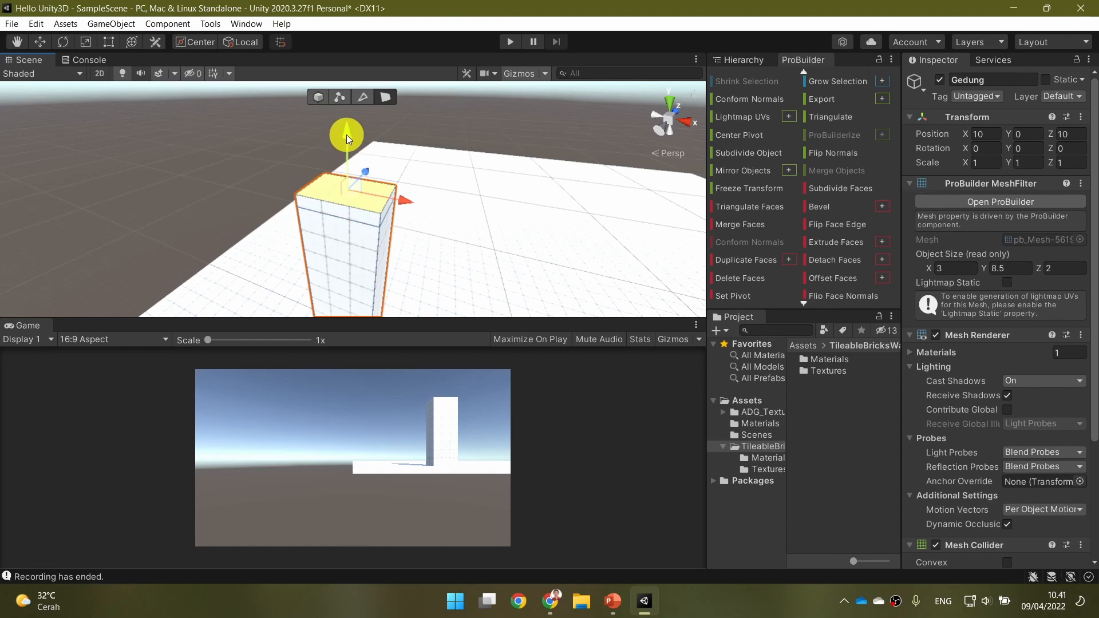
drag(347, 135, 349, 86)
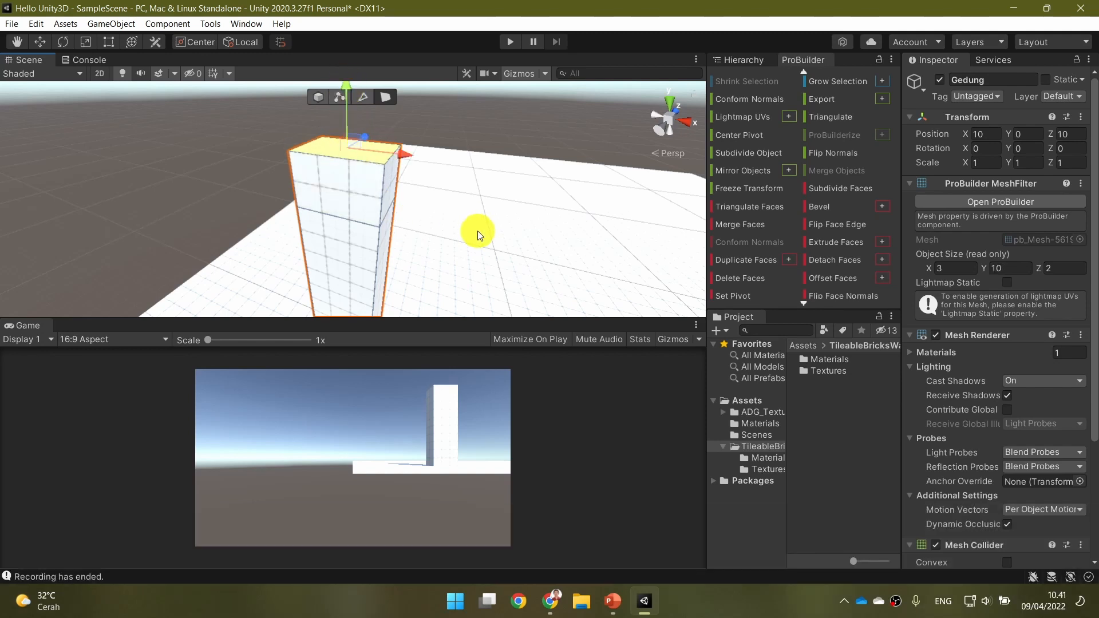
right_drag(478, 231, 498, 238)
key(s)
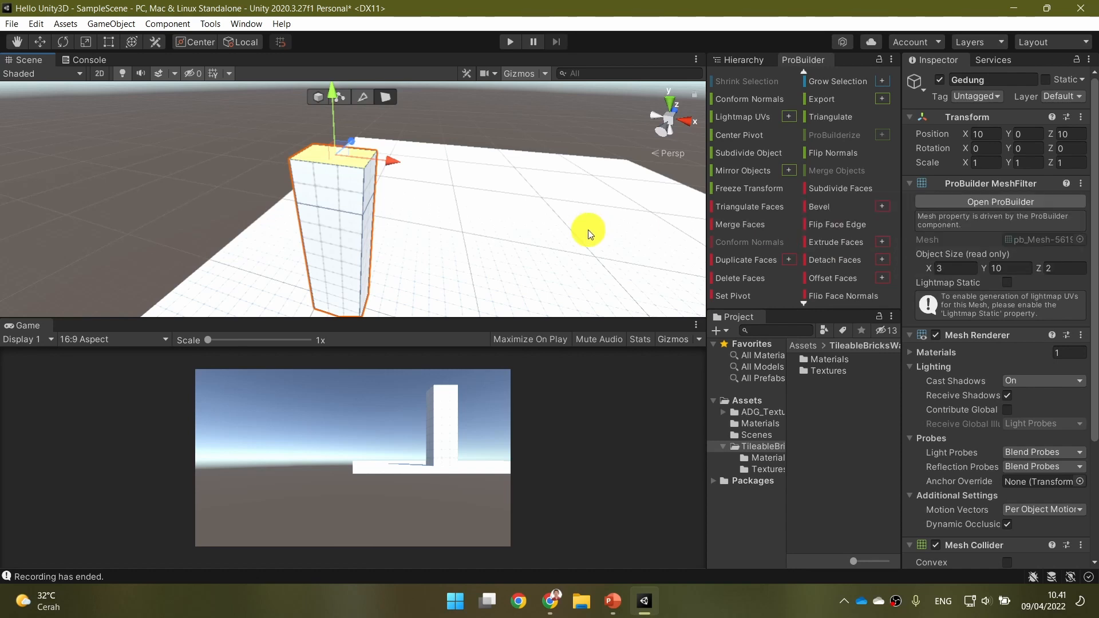
Switch to PowerPoint to read the "Extrude shortcut" slide, and return to Unity.
click(620, 606)
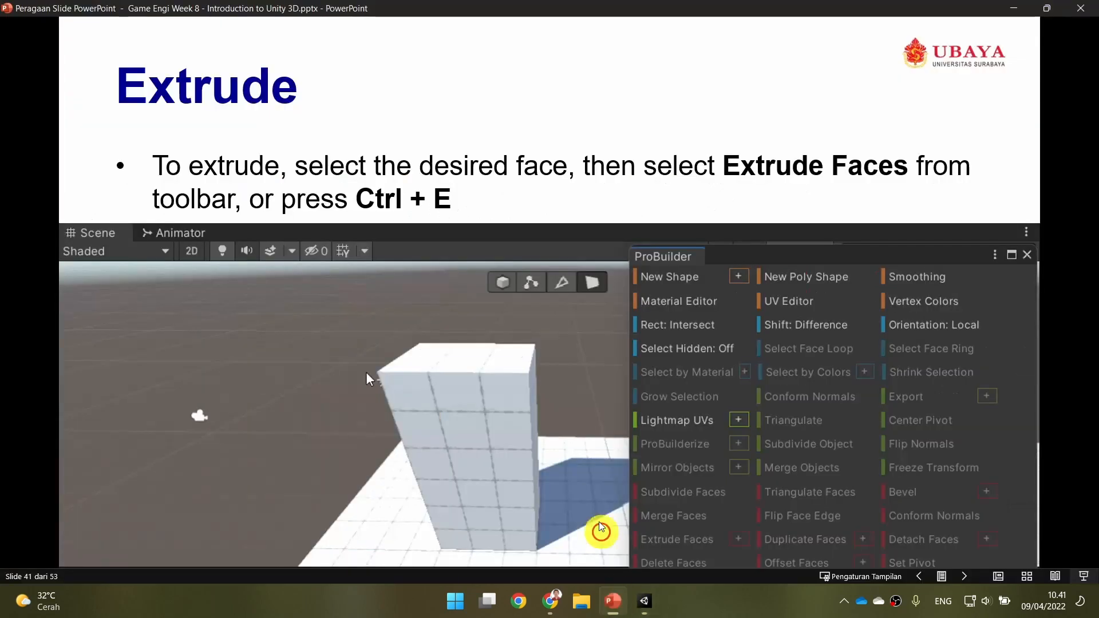
click(578, 437)
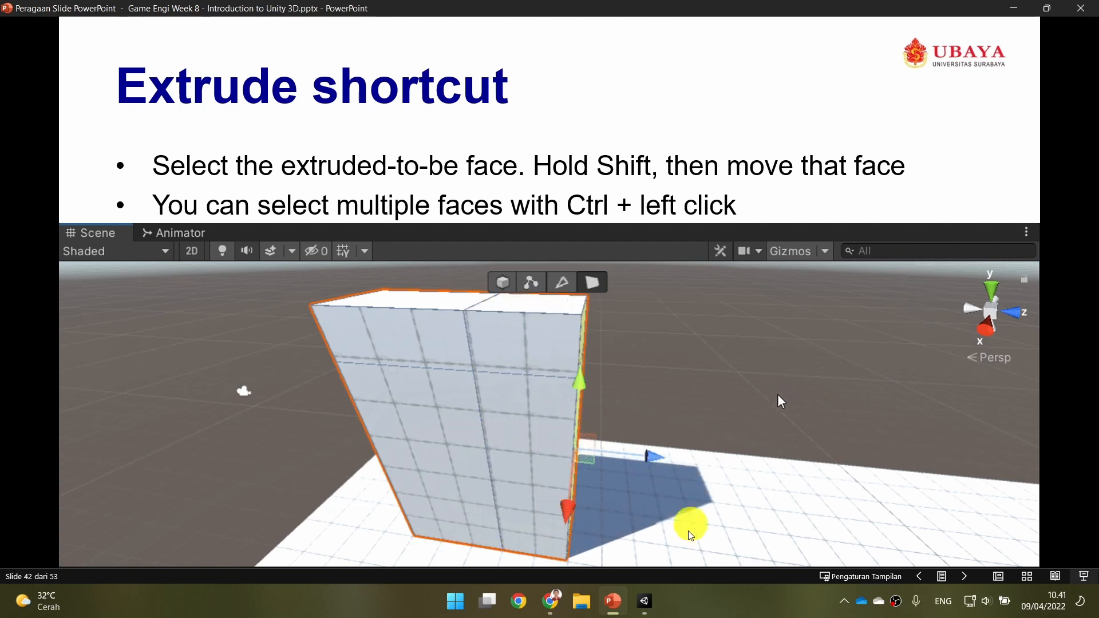
click(645, 601)
Select both stacked side faces of Gedung and extrude them outward along X until the building is about 5 units long.
alt+drag(499, 230, 450, 259)
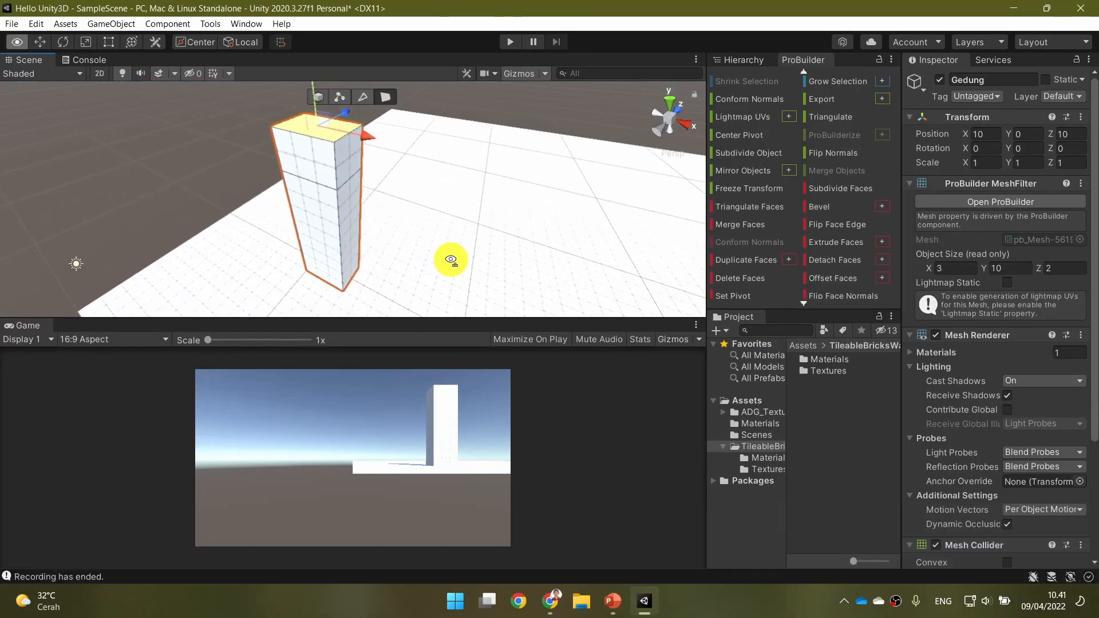
click(352, 252)
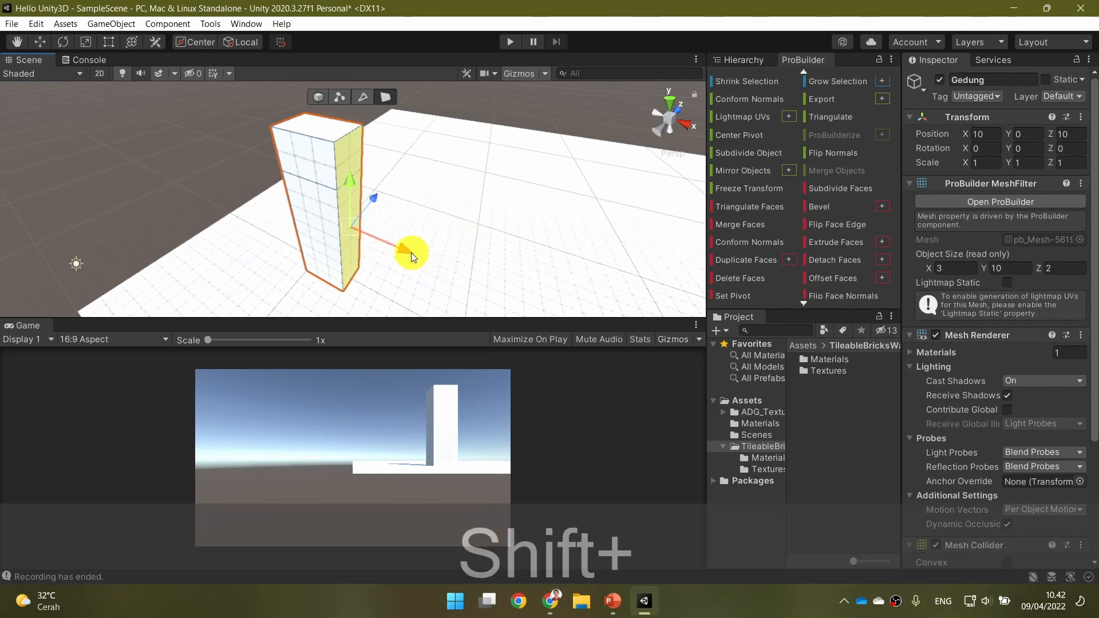
shift+drag(411, 256, 452, 269)
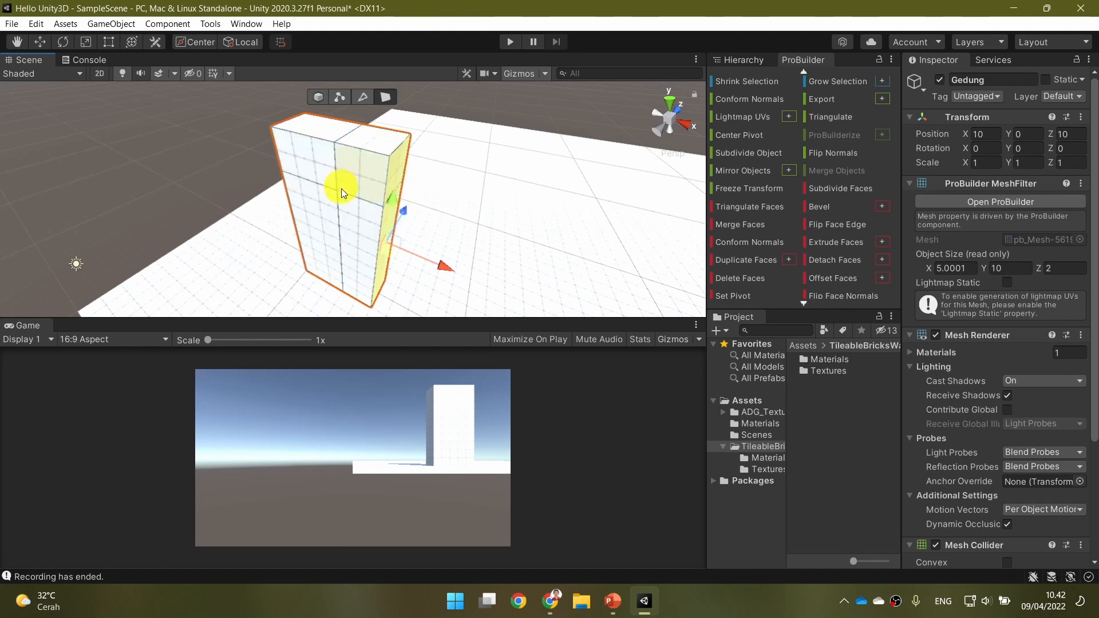
Switch to PowerPoint to read the "Edge/Vertex Manipulation" slide, and return to Unity.
click(613, 601)
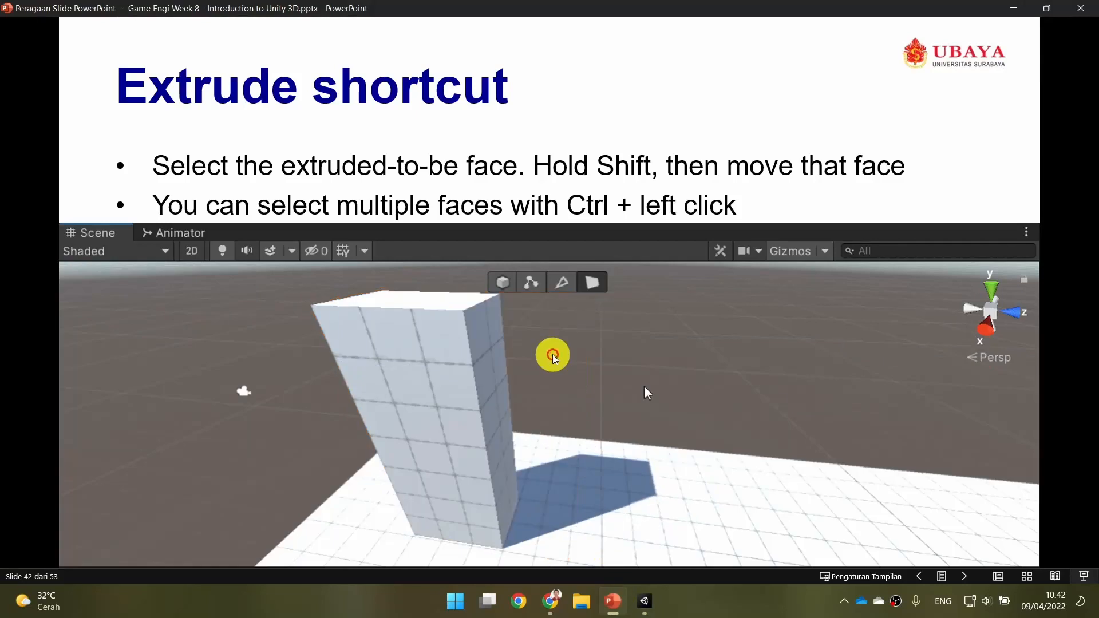
click(602, 161)
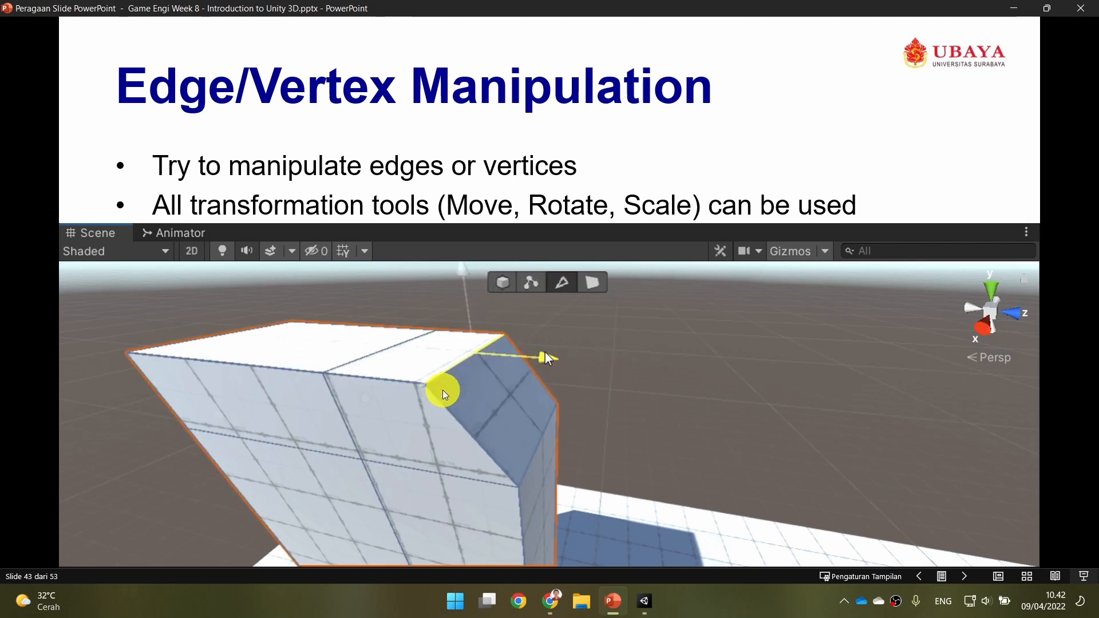
click(645, 602)
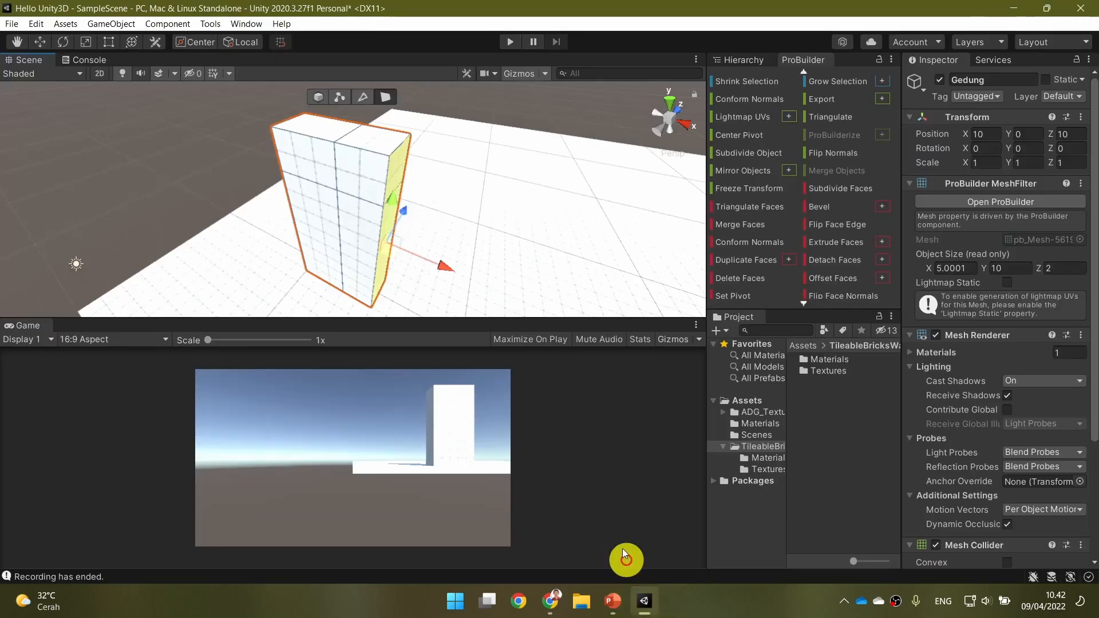
Select the top edge at Gedung's extruded end and move it inward along X to slant the upper side face.
alt+drag(496, 184, 464, 245)
right_drag(463, 246, 465, 146)
key(w)
key(w)
click(362, 97)
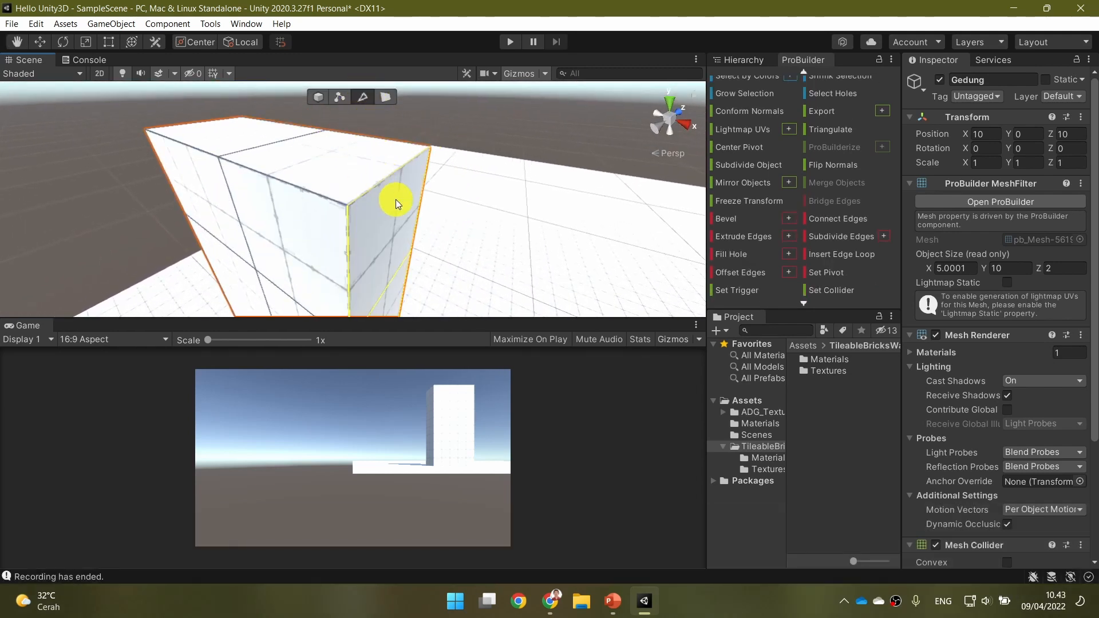
click(387, 176)
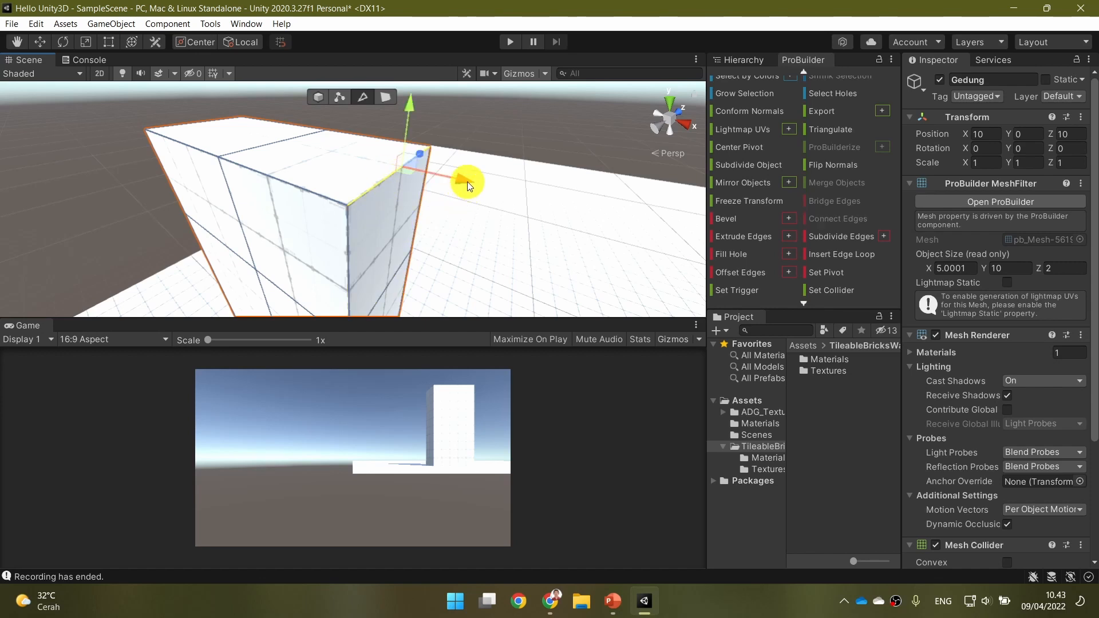
drag(467, 181, 387, 163)
Try moving a top corner vertex of the slanted face outward along Z, and undo the move.
right_drag(438, 229, 506, 235)
key(s)
key(a)
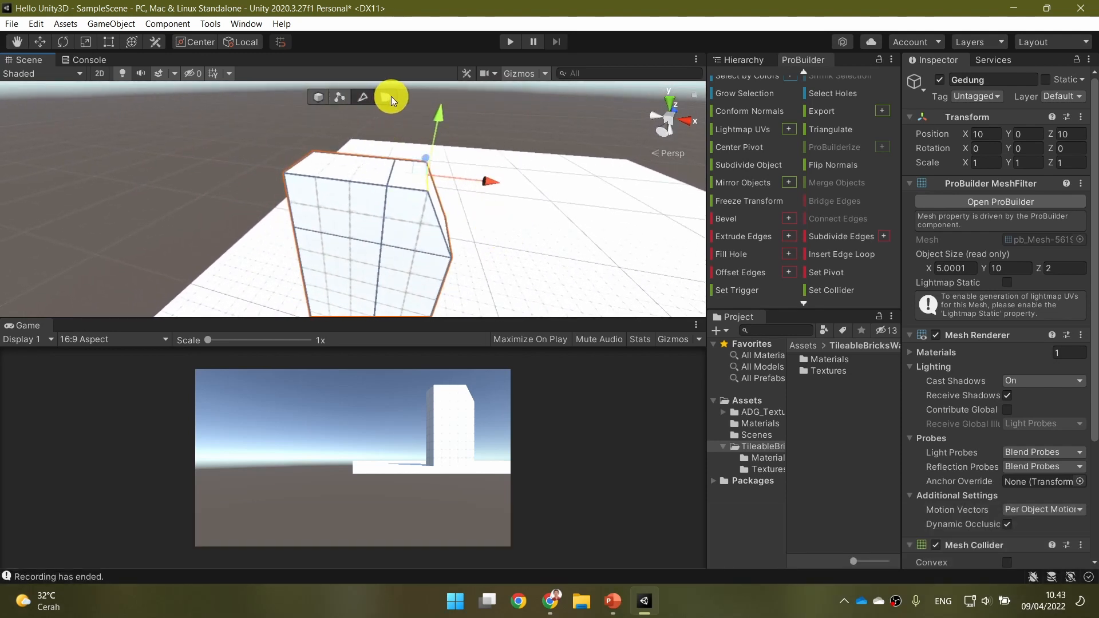
click(340, 96)
click(427, 189)
right_drag(521, 202, 428, 223)
key(d)
drag(368, 171, 481, 257)
key(ctrl+z)
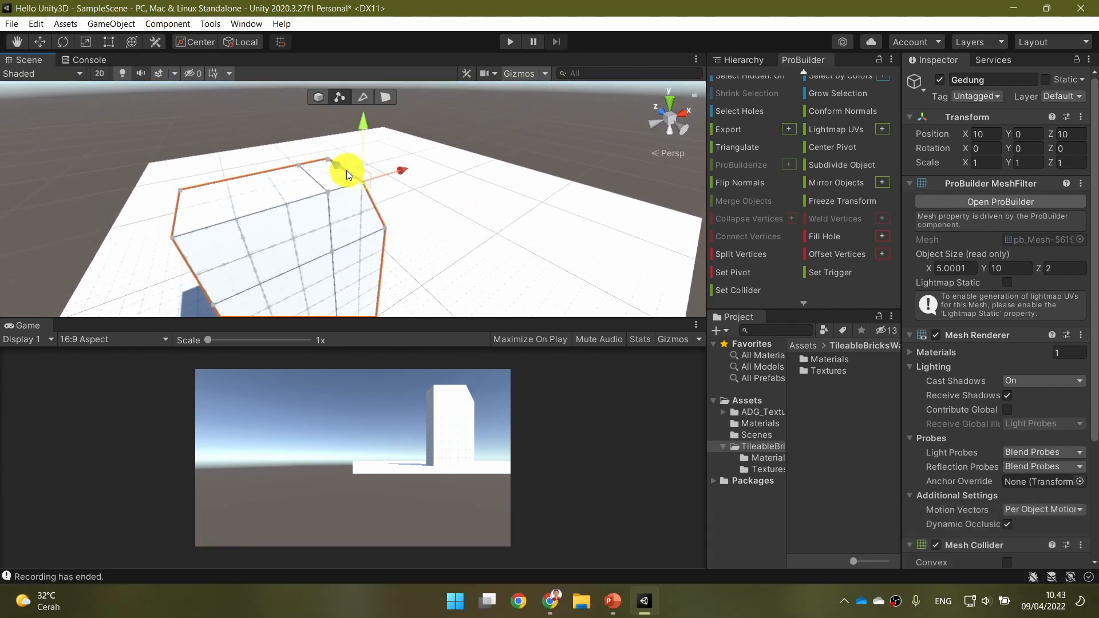
mouse_move(364, 189)
ctrl+mouse_down()
mouse_move(410, 262)
mouse_move(373, 209)
ctrl+mouse_up()
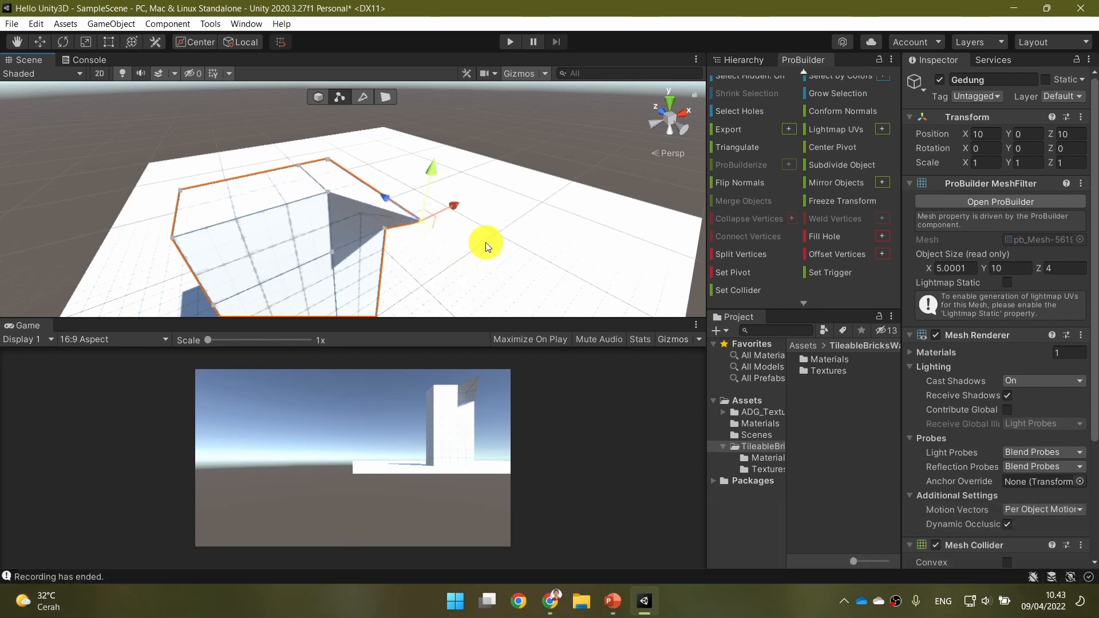
right_drag(485, 246, 253, 238)
key(d)
key(d)
key(d)
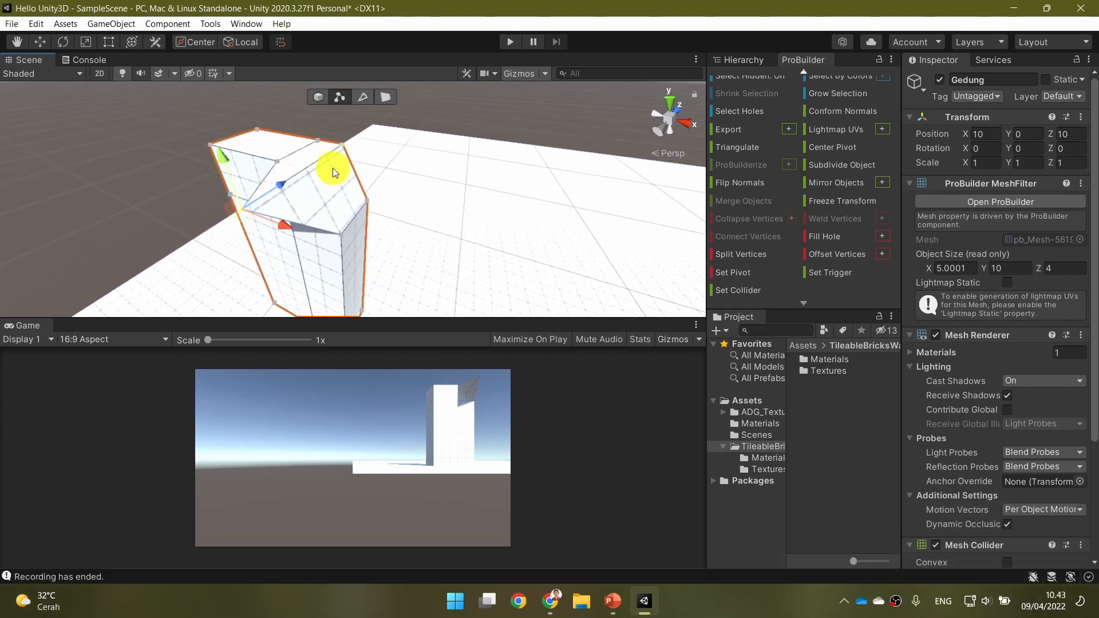
key(ctrl+z)
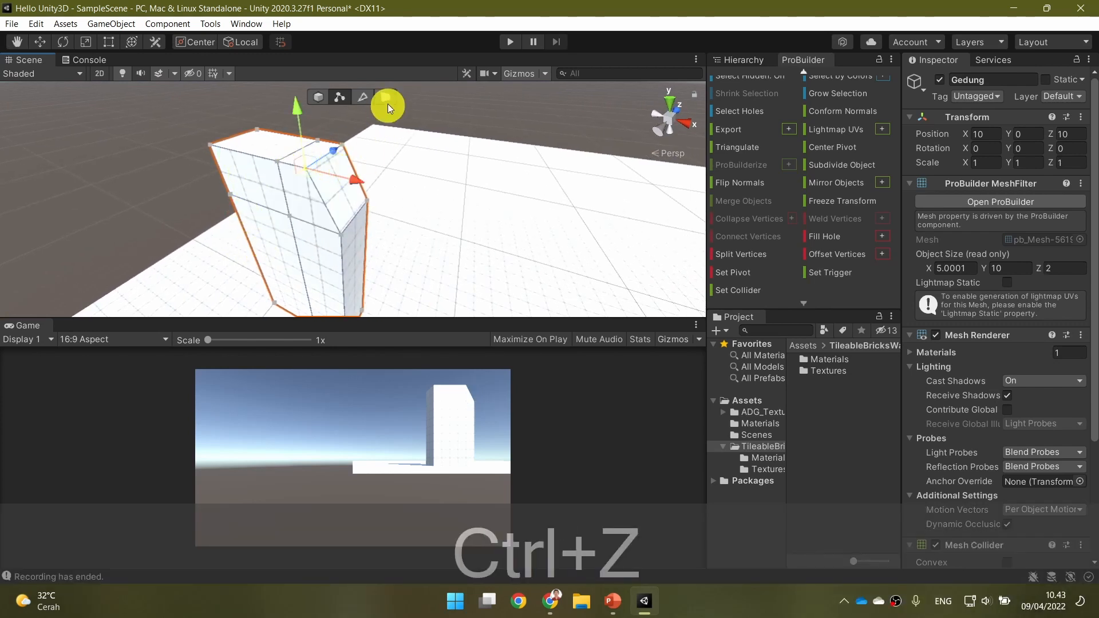
Try scaling the slanted face along Z until the building is about 6.5 units deep, and undo the scaling.
click(386, 98)
click(343, 177)
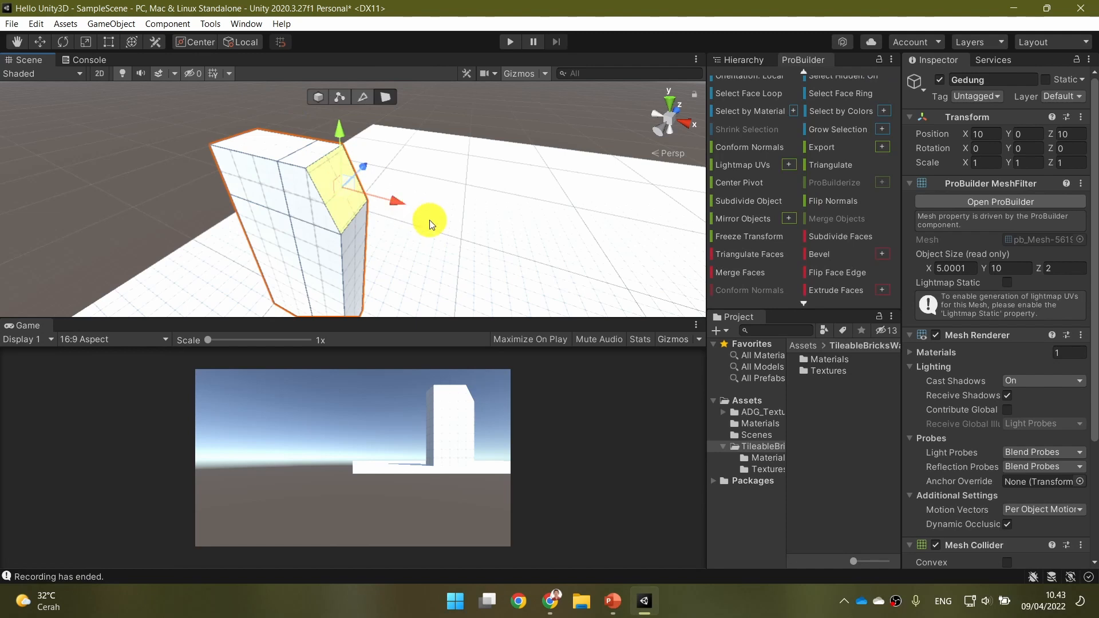
key(e)
key(r)
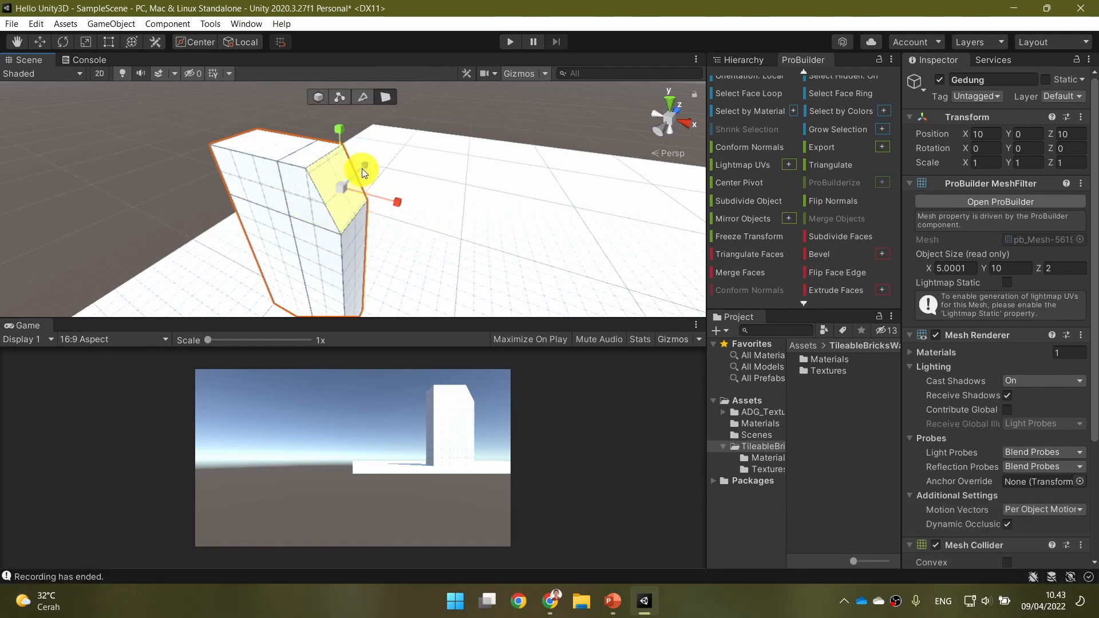
drag(367, 163, 431, 117)
alt+drag(221, 211, 191, 230)
key(d)
right_drag(192, 230, 191, 229)
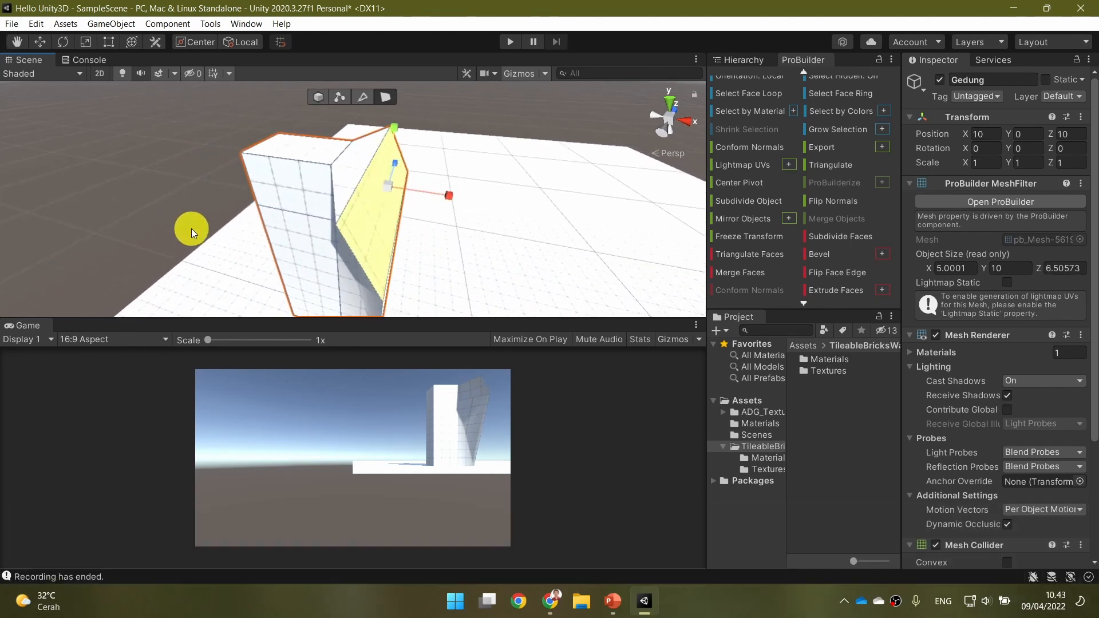
key(ctrl+z)
Try rotating the slanted face with the Rotate tool, and undo the rotation.
key(e)
drag(431, 142, 567, 388)
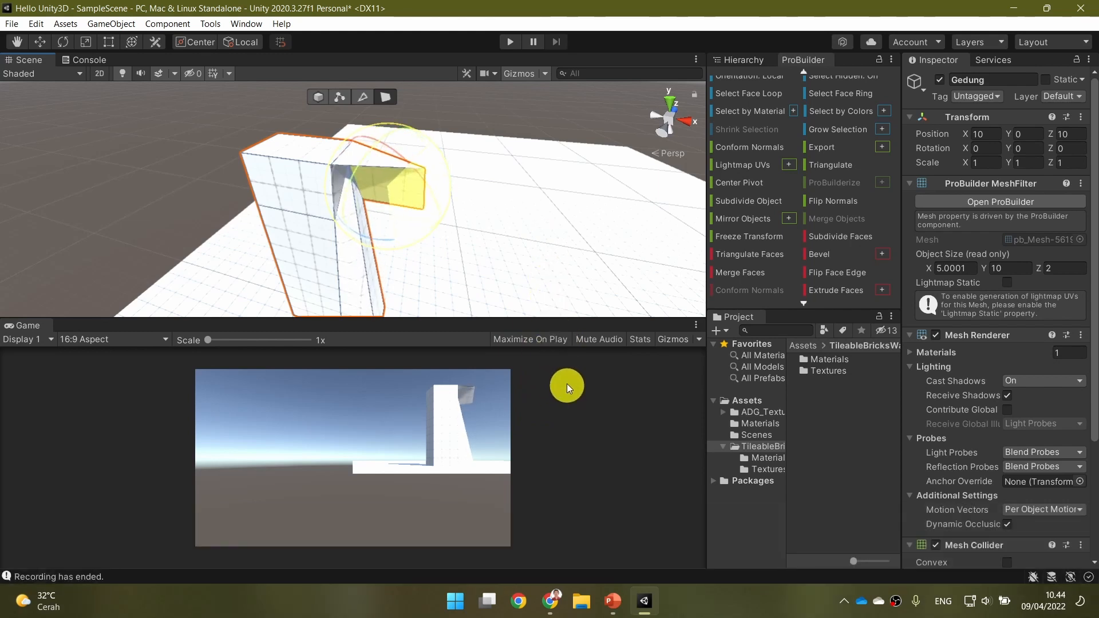
key(ctrl+z)
key(ctrl+z)
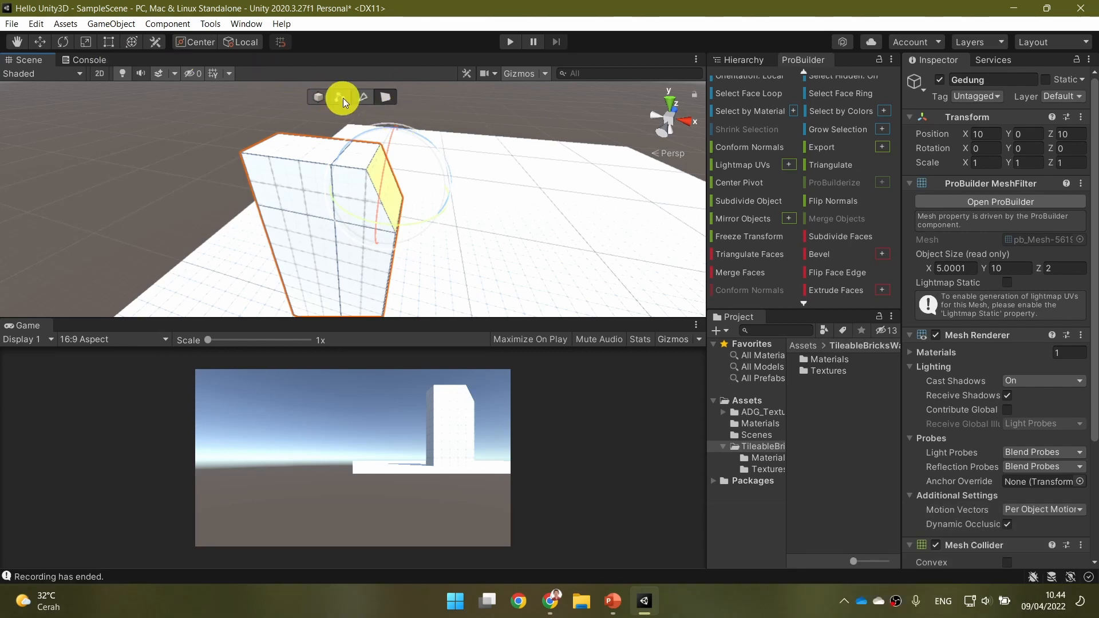
Switch to vertex selection with the Move tool and select a single top corner vertex of the slanted face.
click(359, 97)
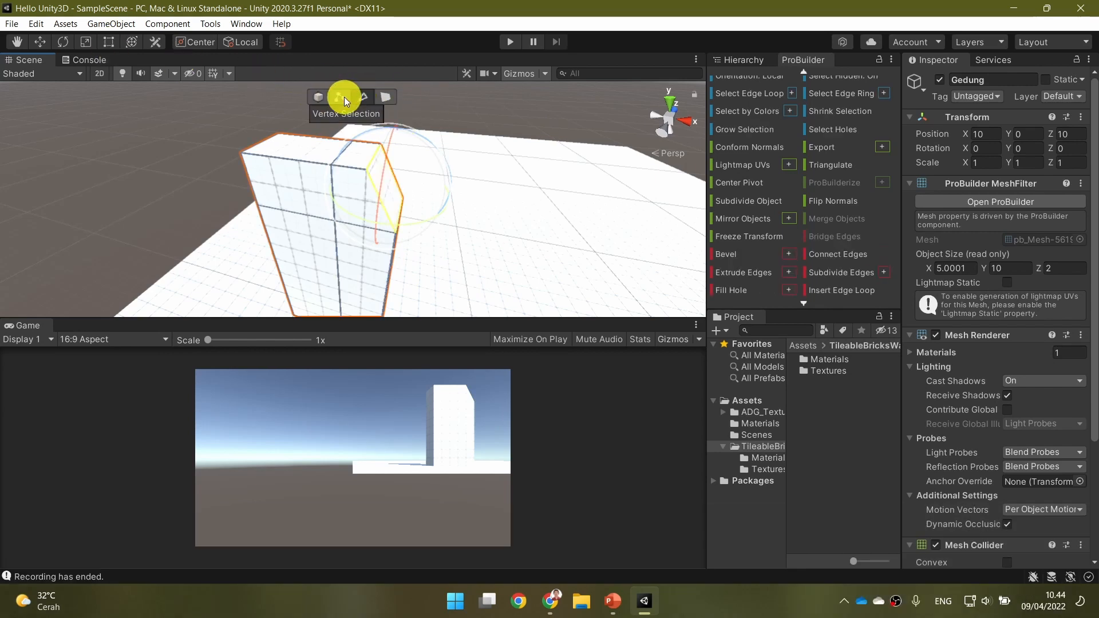
click(345, 97)
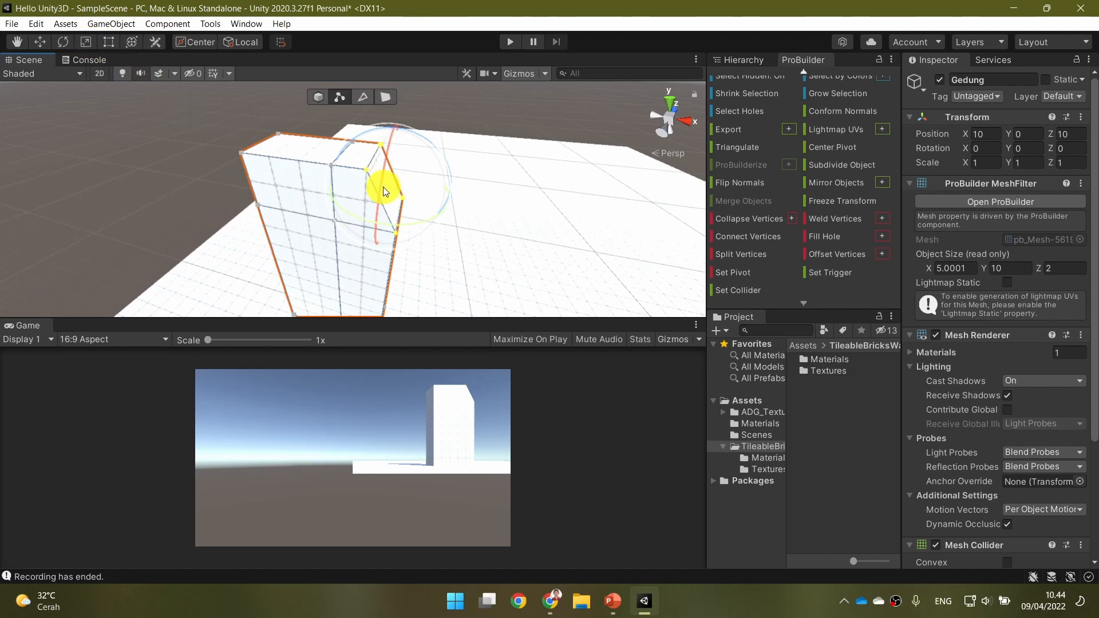
click(40, 43)
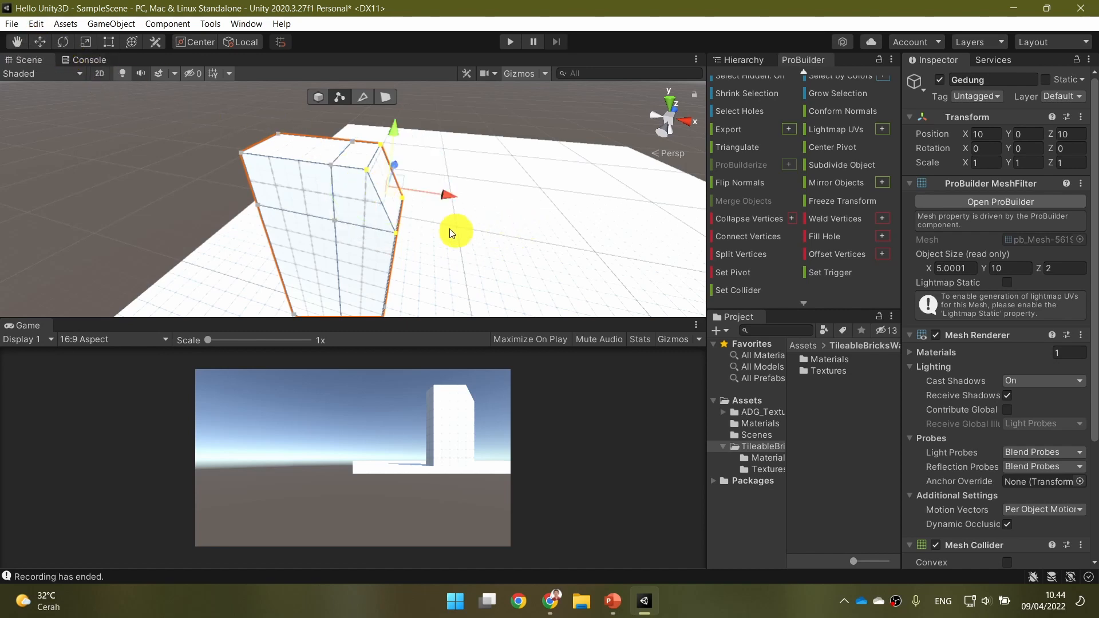
click(376, 201)
click(382, 189)
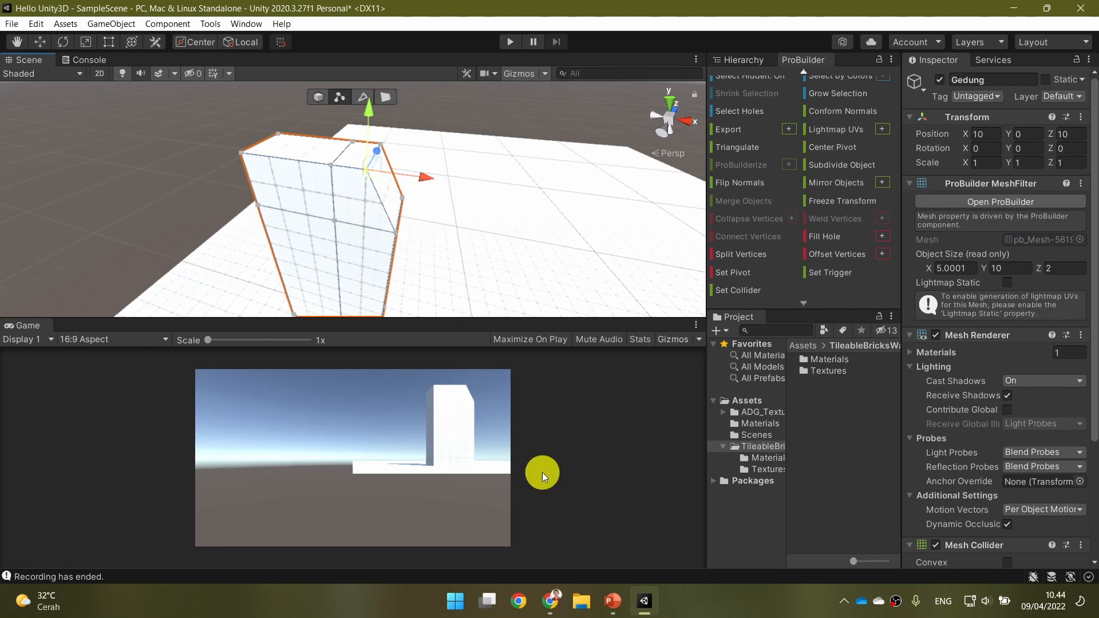
Switch to PowerPoint to read the "Inset" slide, and return to Unity.
click(610, 598)
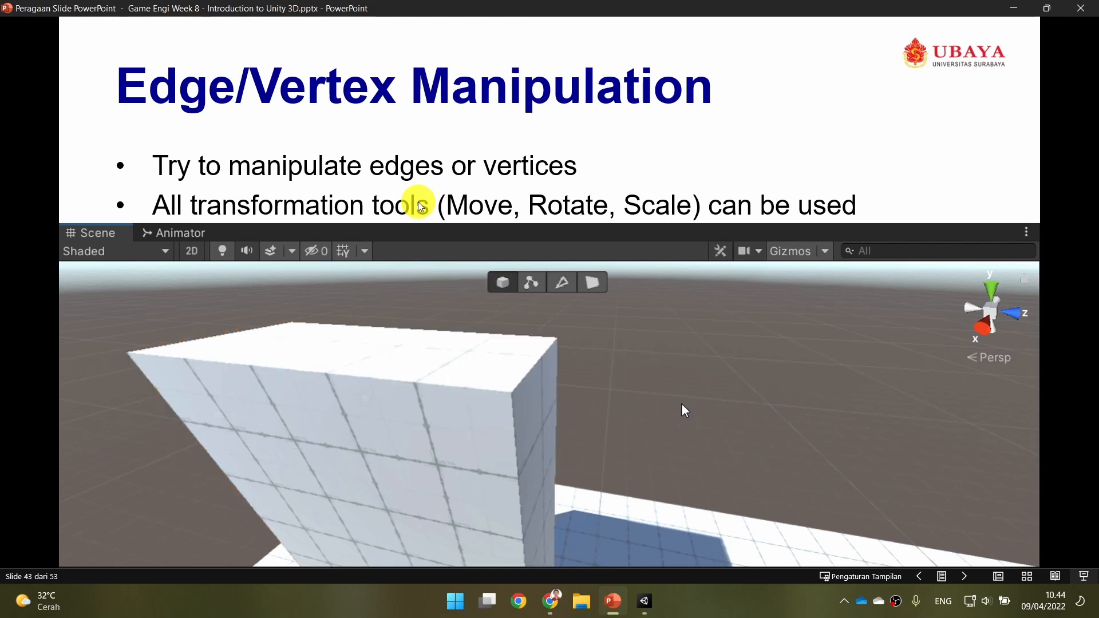
click(622, 189)
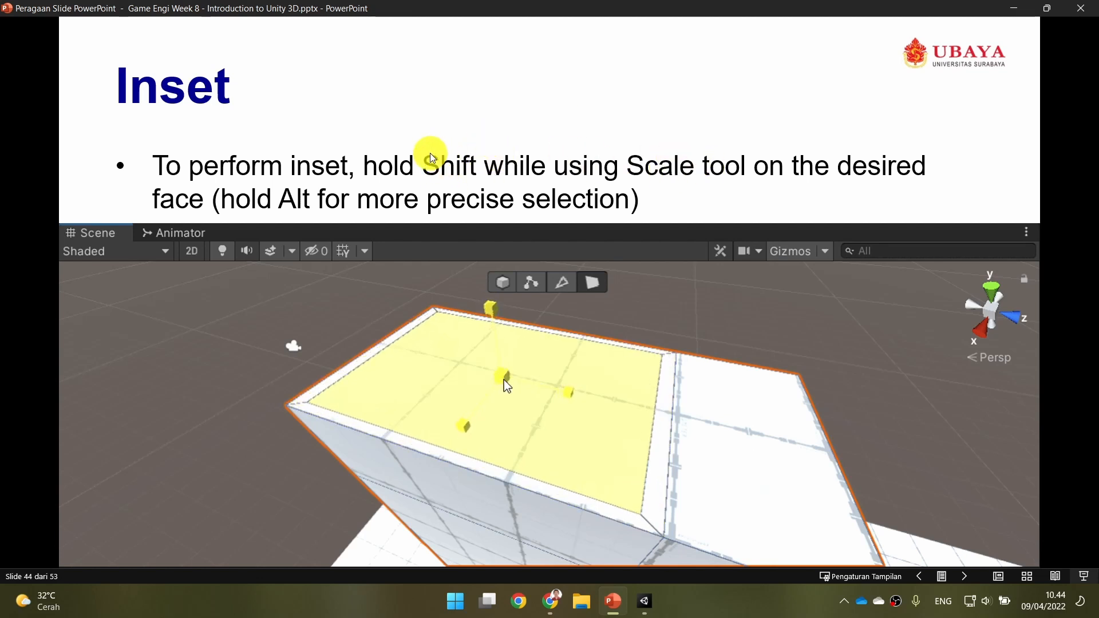
click(644, 601)
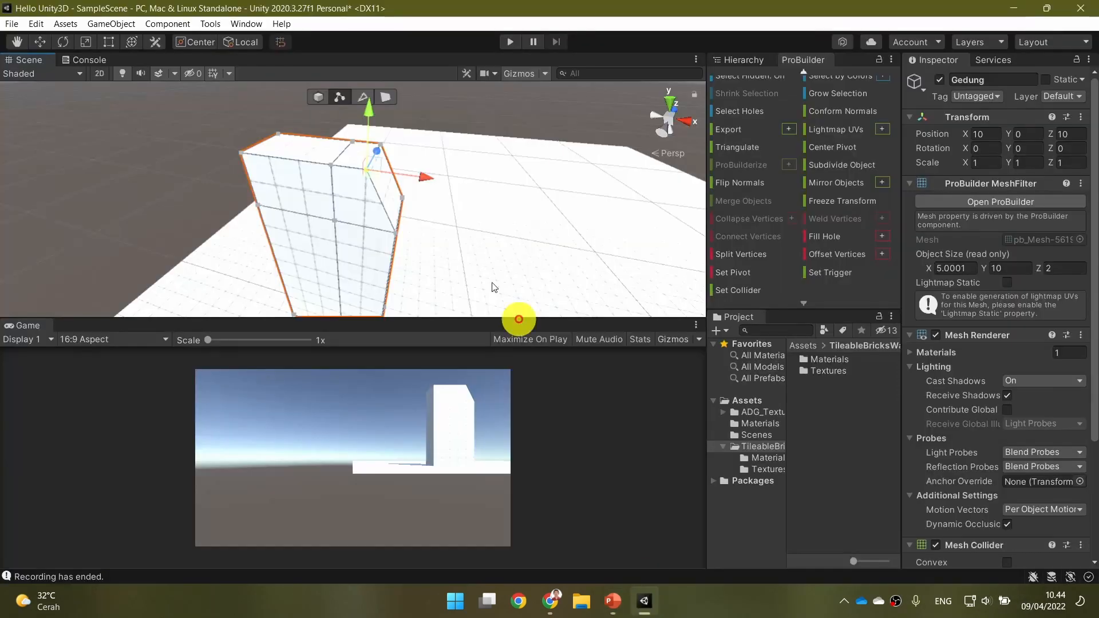
Select Gedung's large top face in face mode and inset it slightly with the Scale tool, leaving a thin rim.
click(387, 97)
alt+drag(404, 184, 411, 186)
key(w)
right_drag(411, 186, 408, 240)
key(a)
key(w)
key(e)
key(s)
key(s)
key(w)
key(w)
key(w)
click(417, 172)
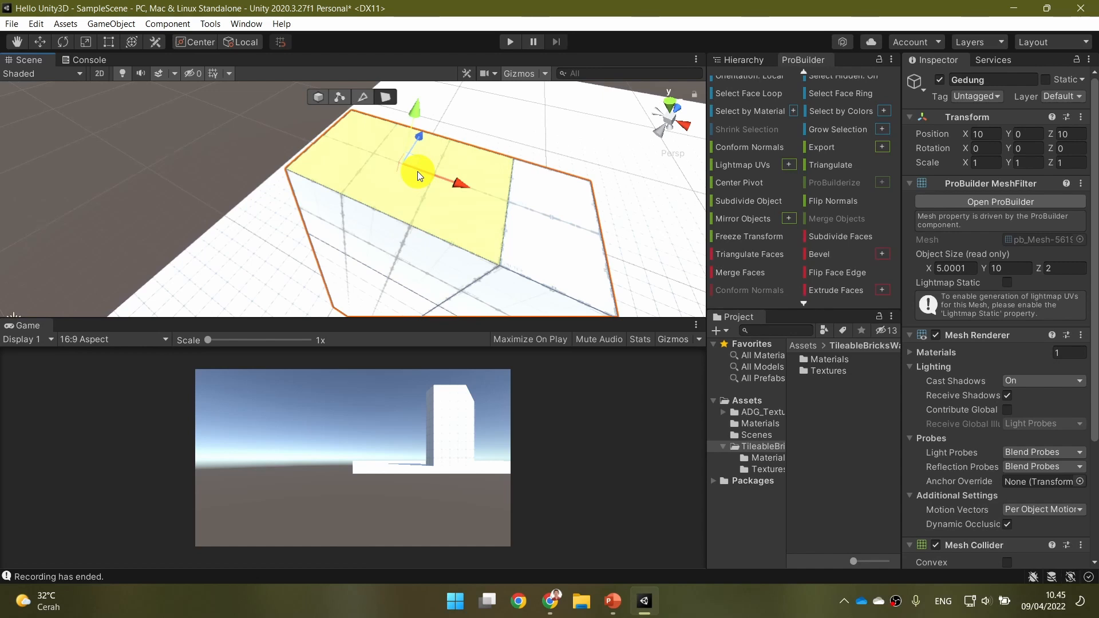
key(r)
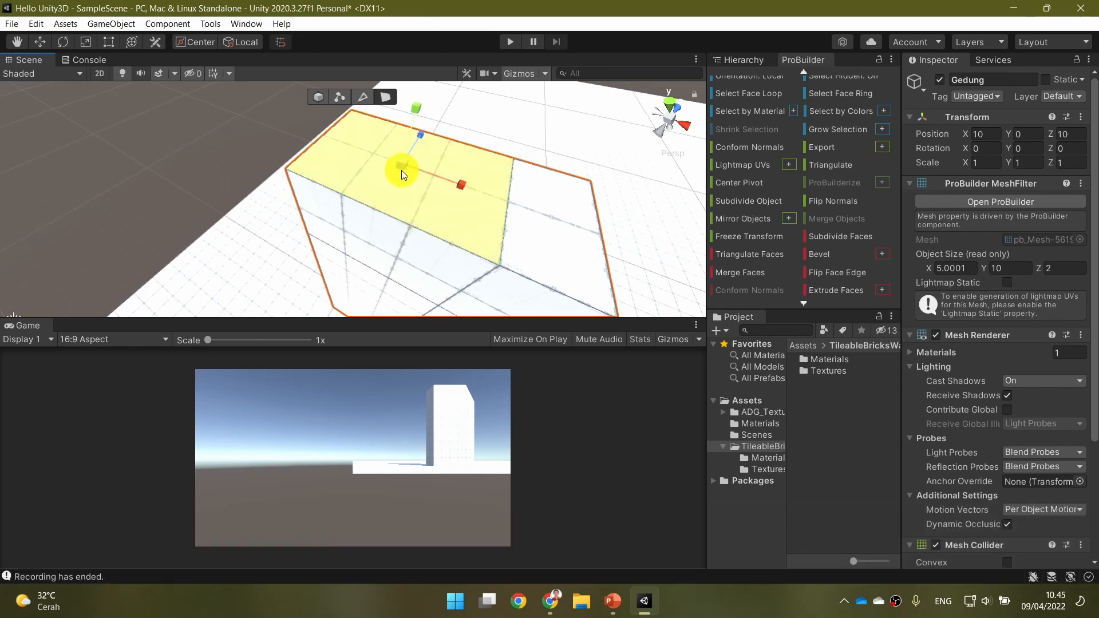
mouse_move(401, 170)
mouse_down()
mouse_move(381, 188)
mouse_move(365, 184)
mouse_move(392, 191)
mouse_move(360, 196)
mouse_move(417, 188)
mouse_move(403, 189)
mouse_up()
key(ctrl+z)
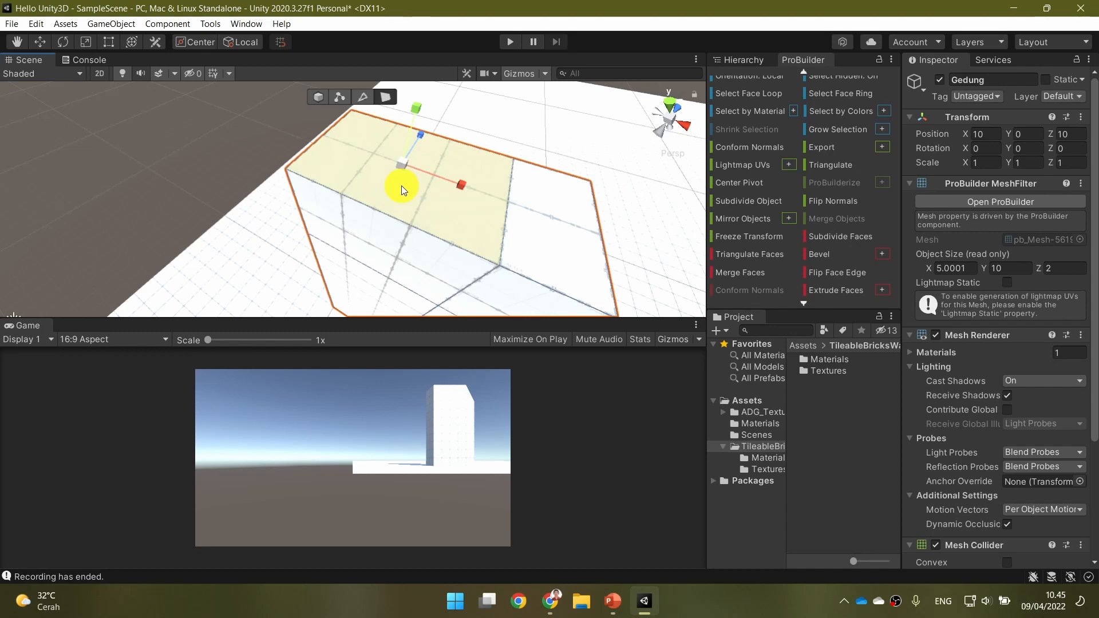
mouse_move(405, 161)
shift+mouse_down()
mouse_move(393, 171)
mouse_move(419, 166)
mouse_move(393, 170)
mouse_move(413, 163)
shift+mouse_up()
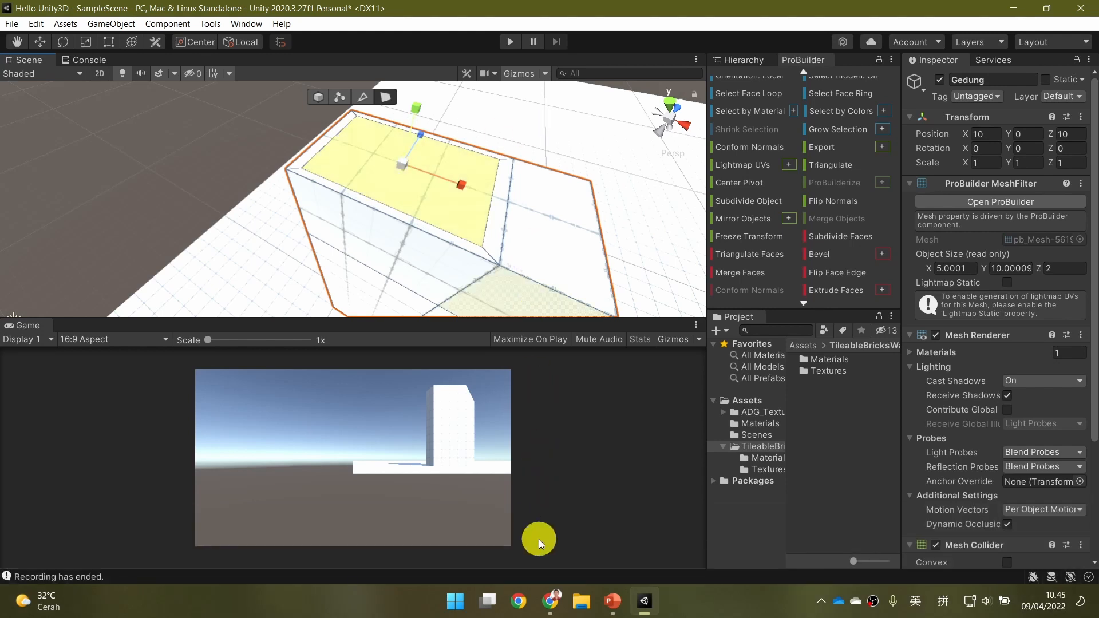
Switch to PowerPoint to read the "Inset + Extrude example" slide, and return to Unity.
click(612, 601)
click(592, 373)
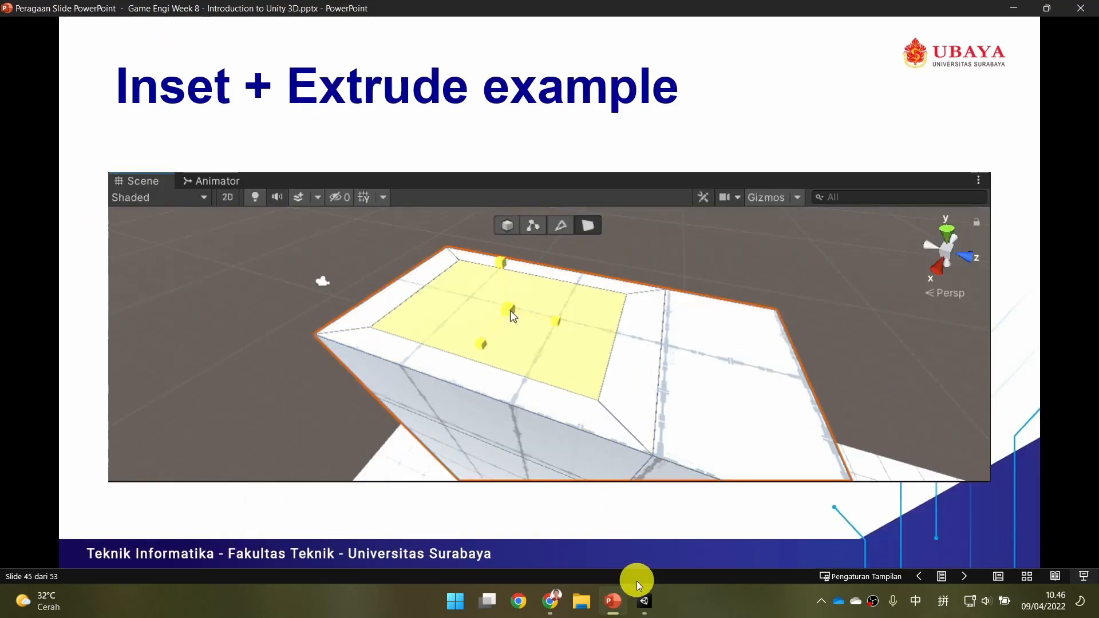
click(642, 600)
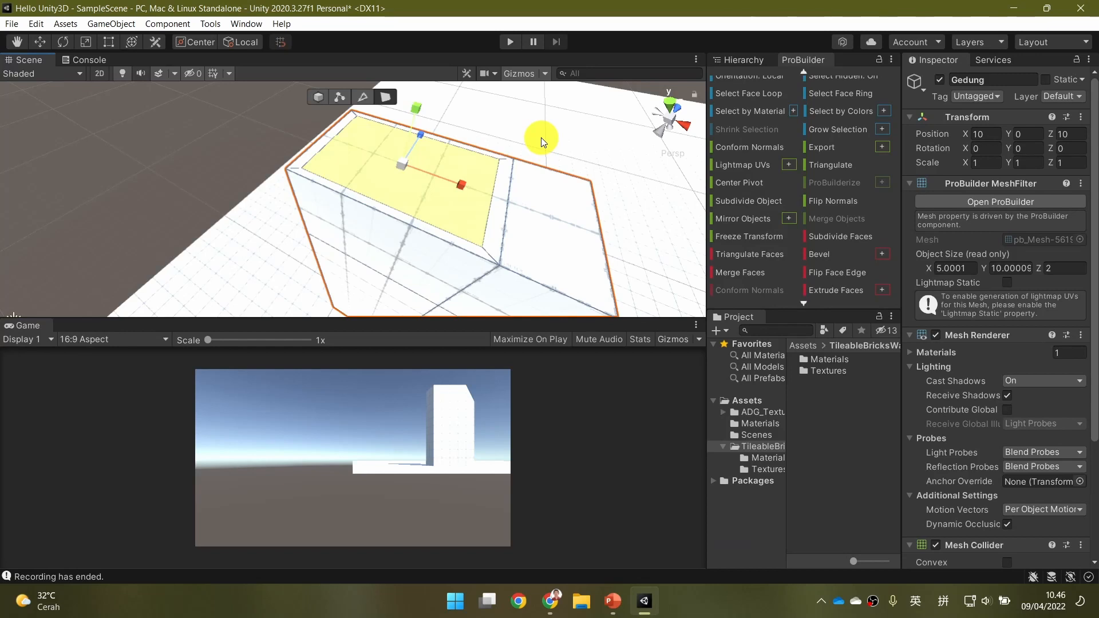
Extrude the inset roof face downward with the Move tool to form a deep recess inside the rim.
key(ctrl+e)
key(e)
key(w)
alt+drag(422, 167, 504, 110)
drag(437, 135, 421, 169)
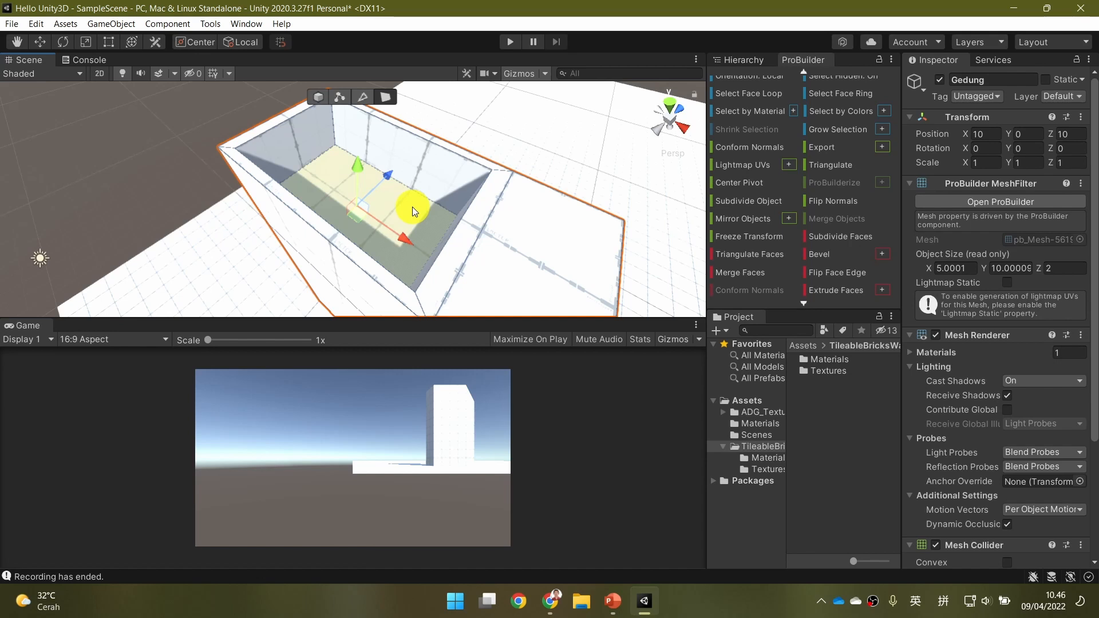
Switch to PowerPoint to examine the shape on the "Exercise" slide, and return to Unity.
click(613, 602)
click(569, 320)
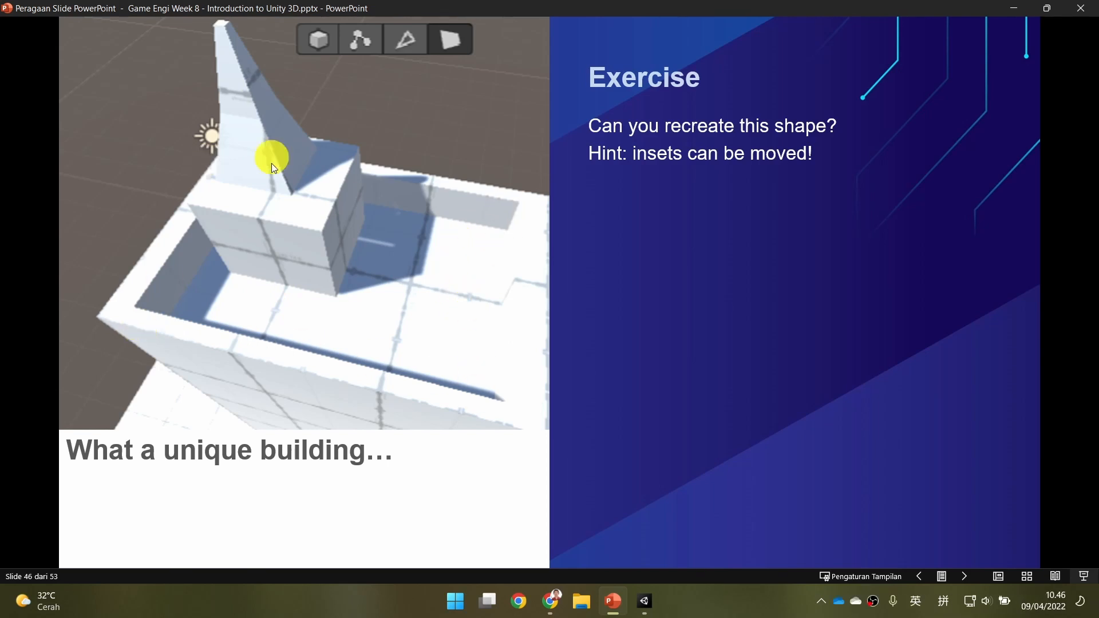
click(645, 600)
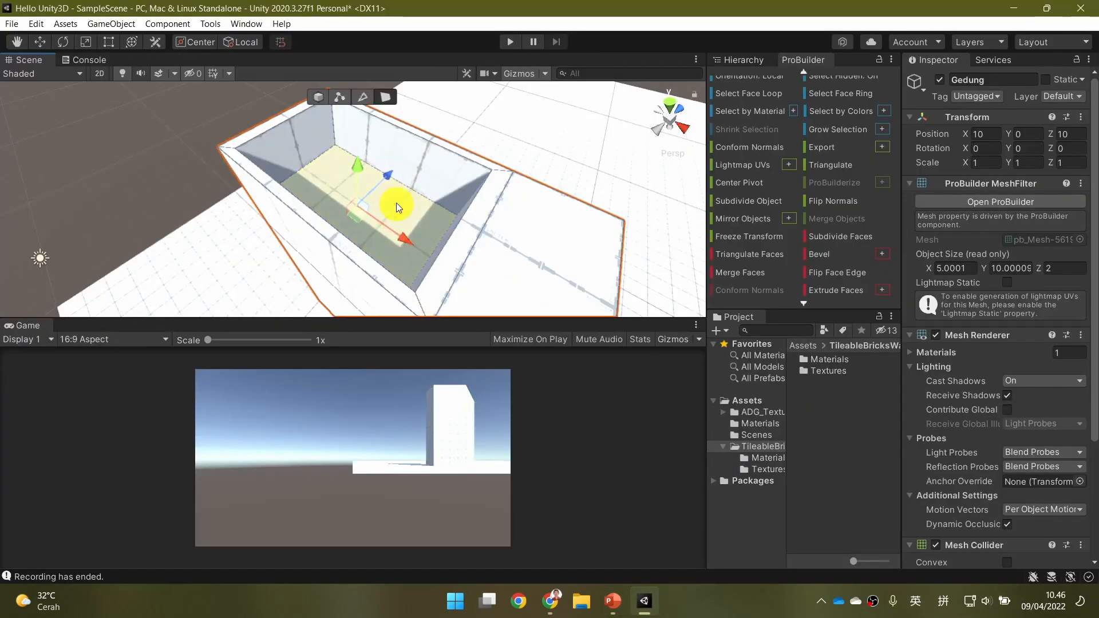
click(612, 600)
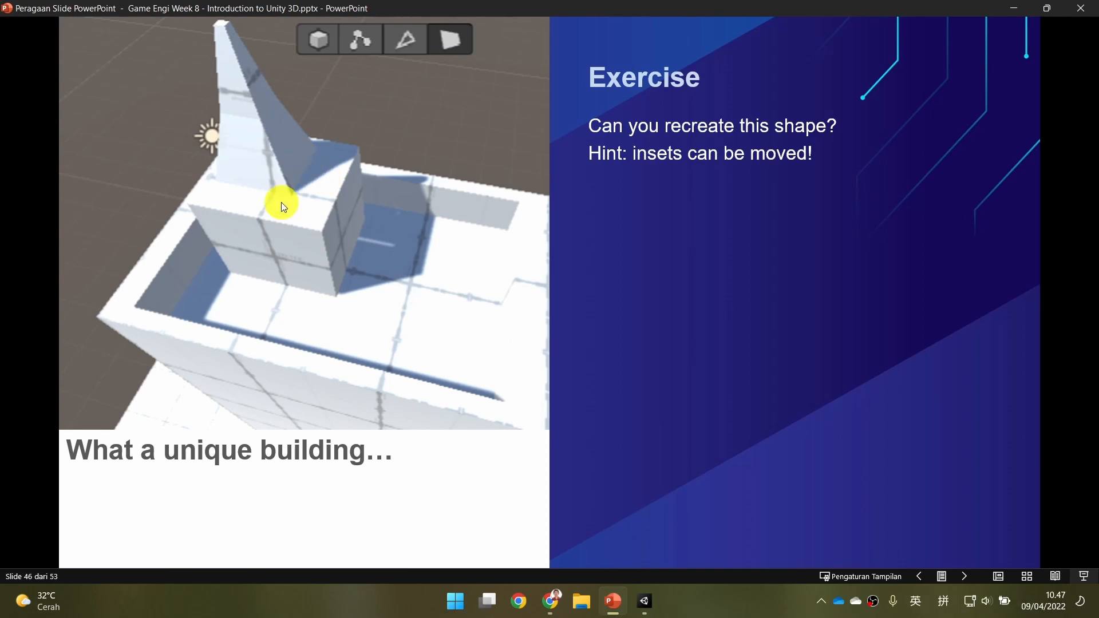
click(642, 600)
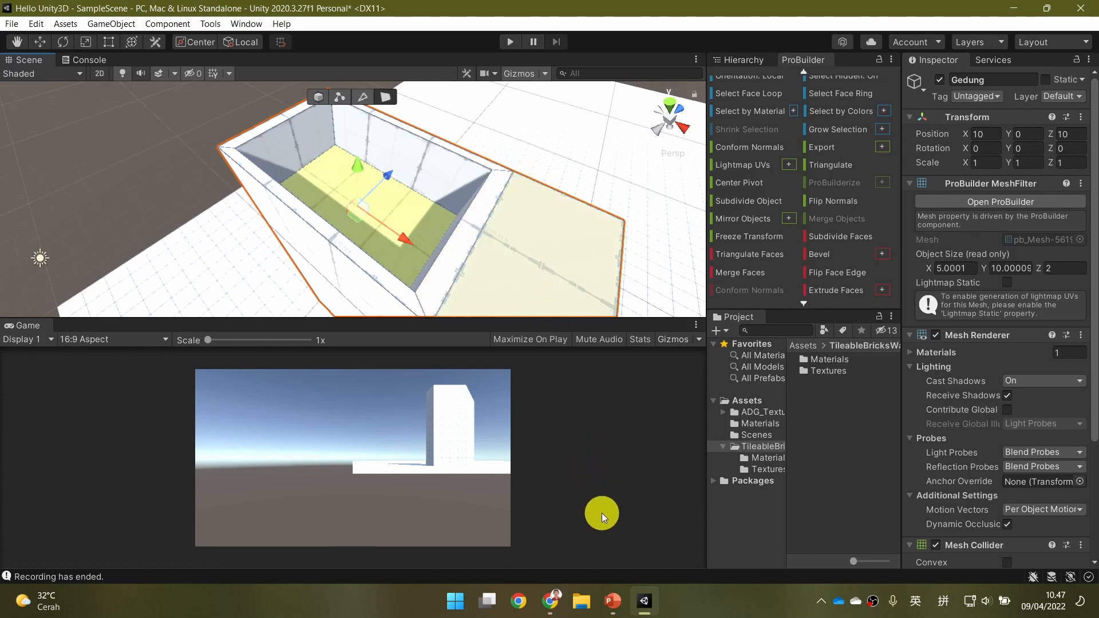
click(613, 601)
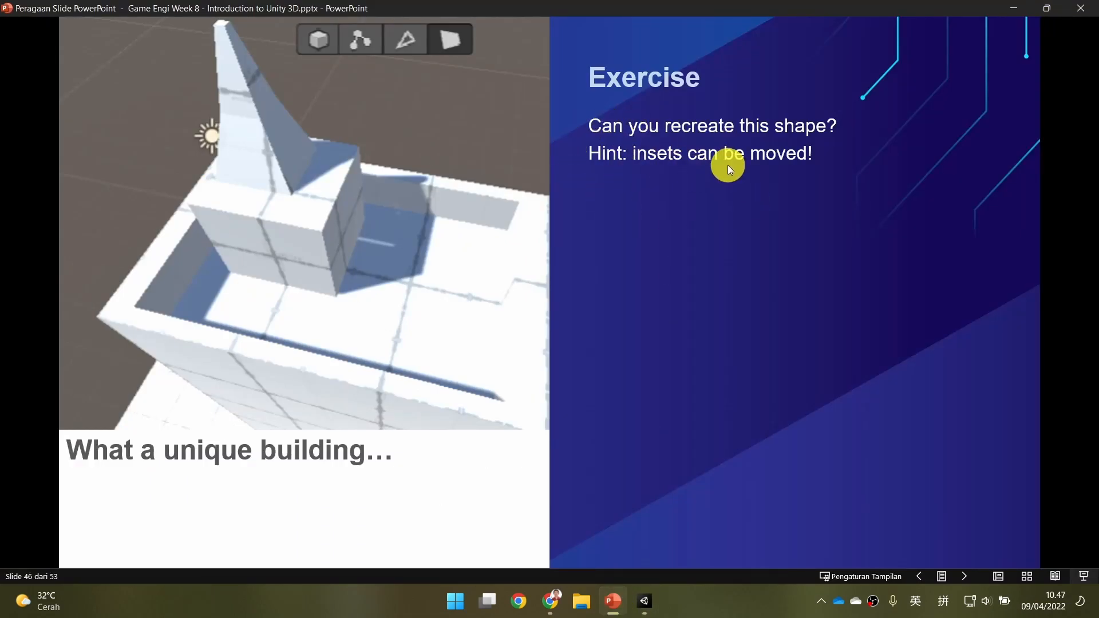
click(647, 602)
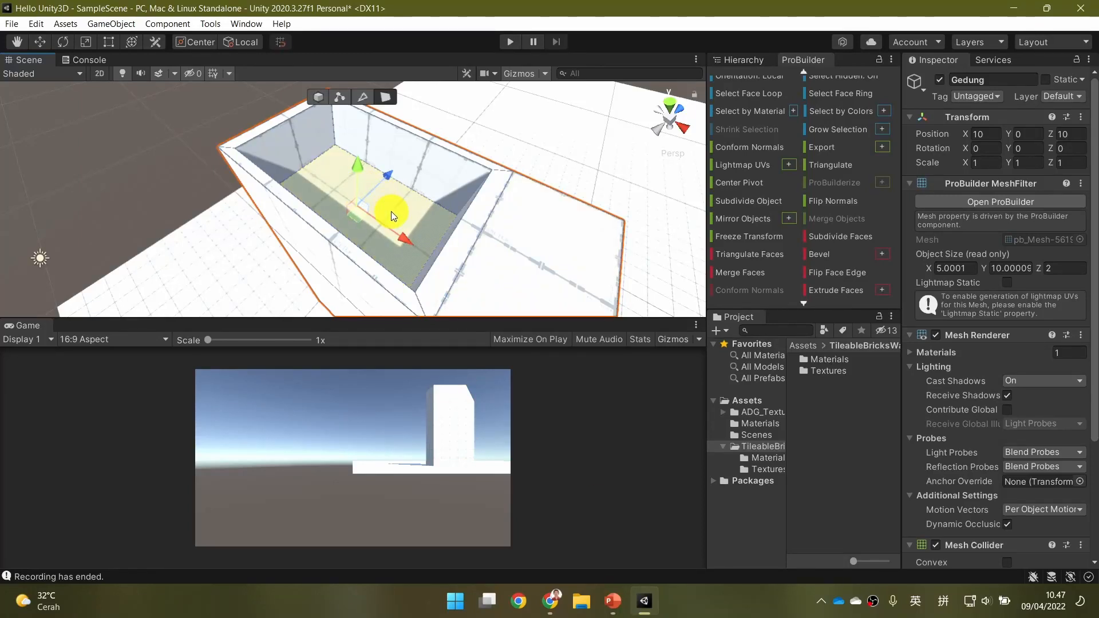
Inset the recess floor to a small rectangle and move it across the floor toward the far end of the recess.
key(r)
right_drag(416, 198, 436, 208)
key(w)
key(a)
shift+drag(377, 197, 448, 232)
key(w)
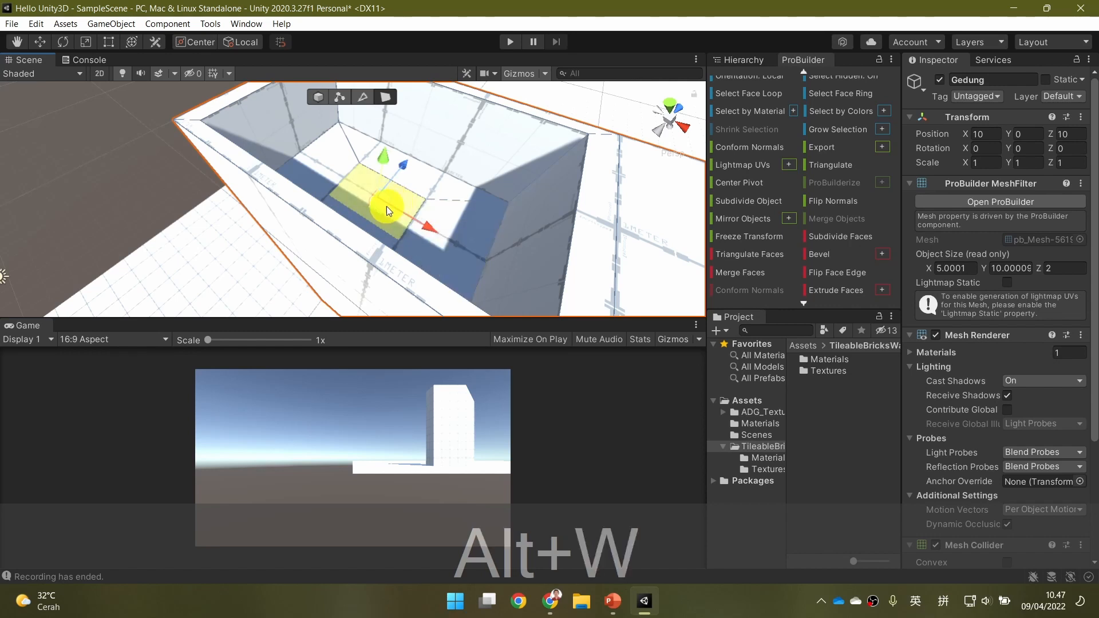
drag(386, 207, 367, 173)
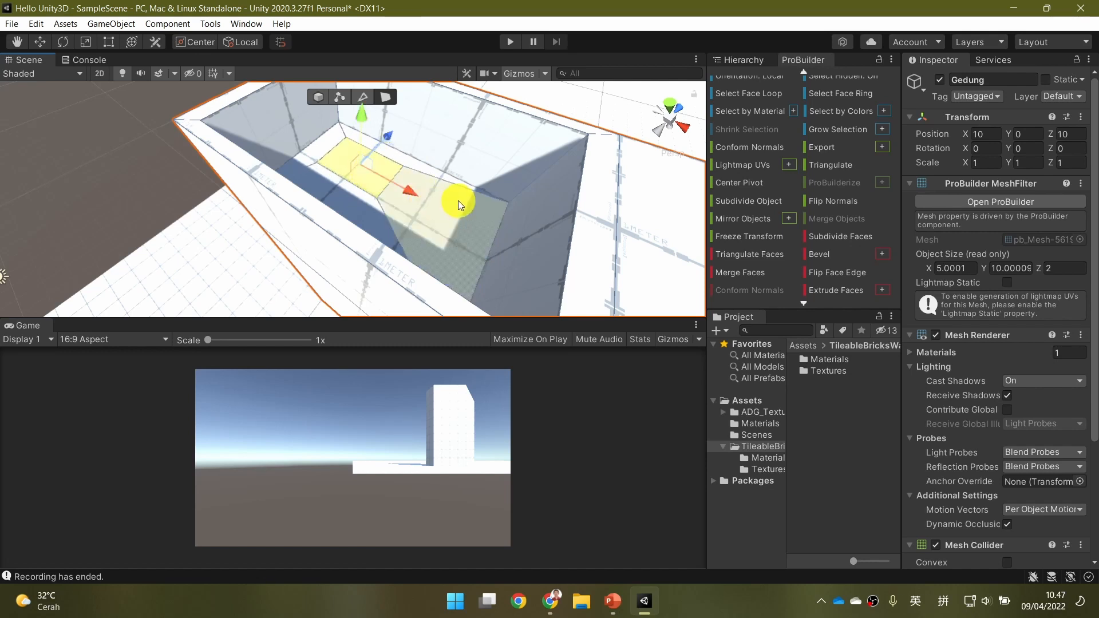
Switch to PowerPoint to compare the model with the building on the "Exercise" slide.
click(611, 604)
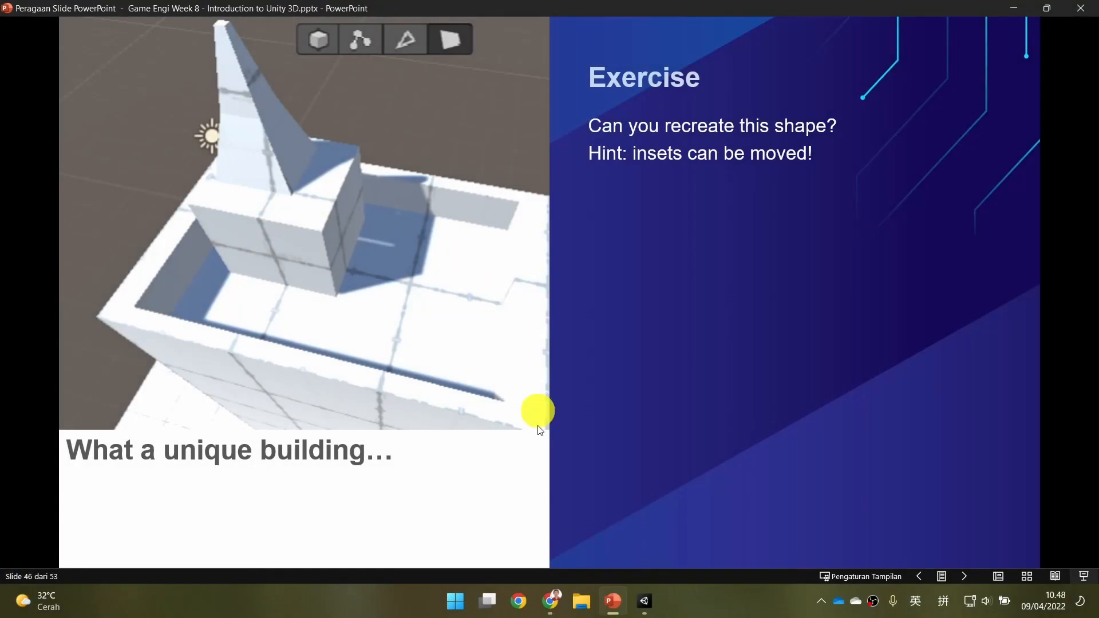
Compare the recessed roof in Unity with the building on the PowerPoint "Exercise" slide, and return to Unity.
click(643, 601)
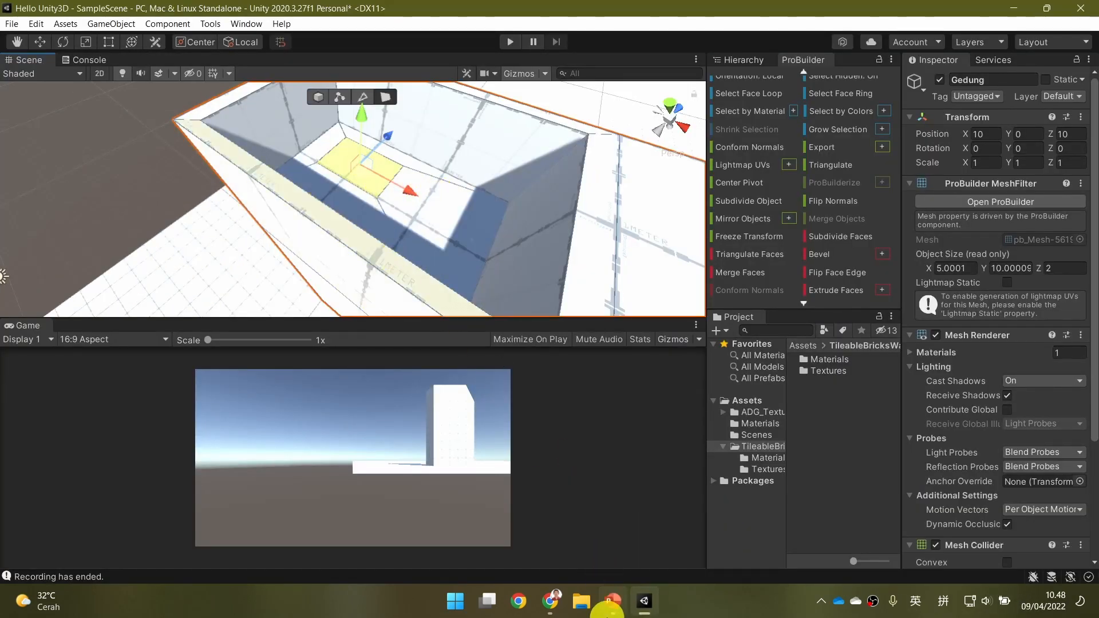
click(609, 608)
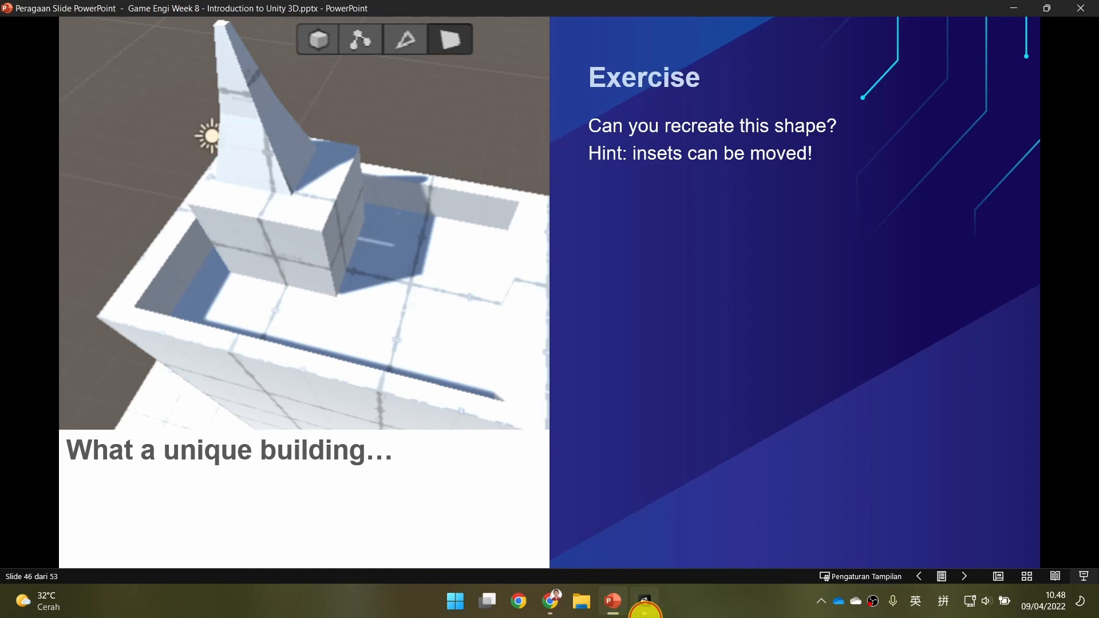
click(644, 608)
Extrude the small rectangle on the recess floor upward to form a rooftop block rising above the rim.
key(w)
right_drag(314, 233, 323, 174)
key(e)
key(ctrl+e)
drag(311, 171, 307, 23)
key(ctrl+e)
scroll(417, 226, down, 5)
key(ctrl+s)
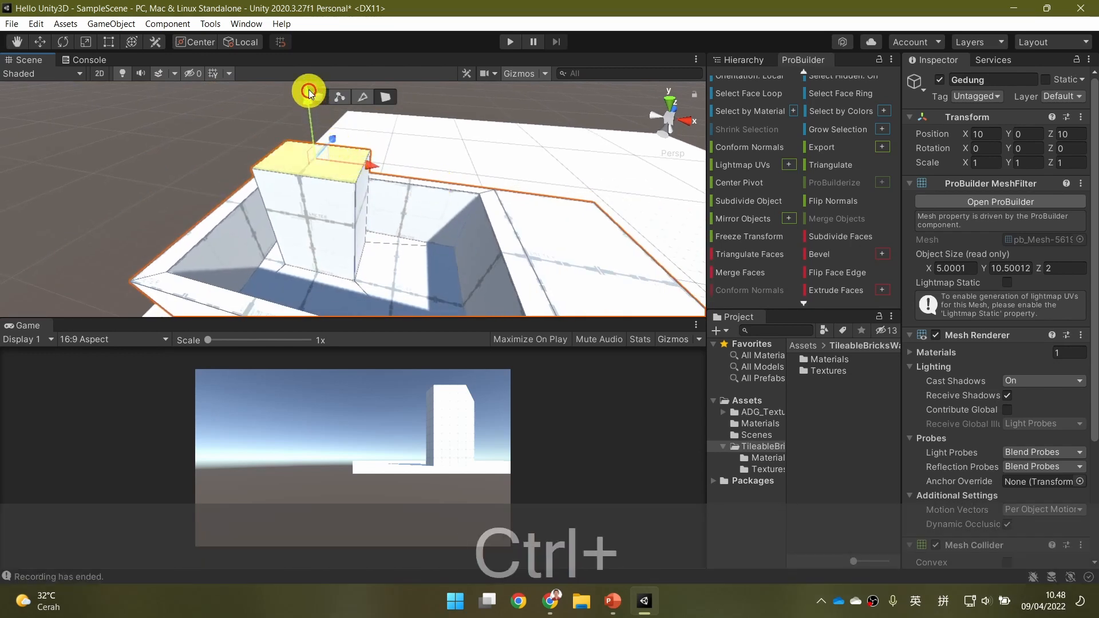
Select the rooftop block's top face in face mode and raise it to make the block taller.
click(317, 96)
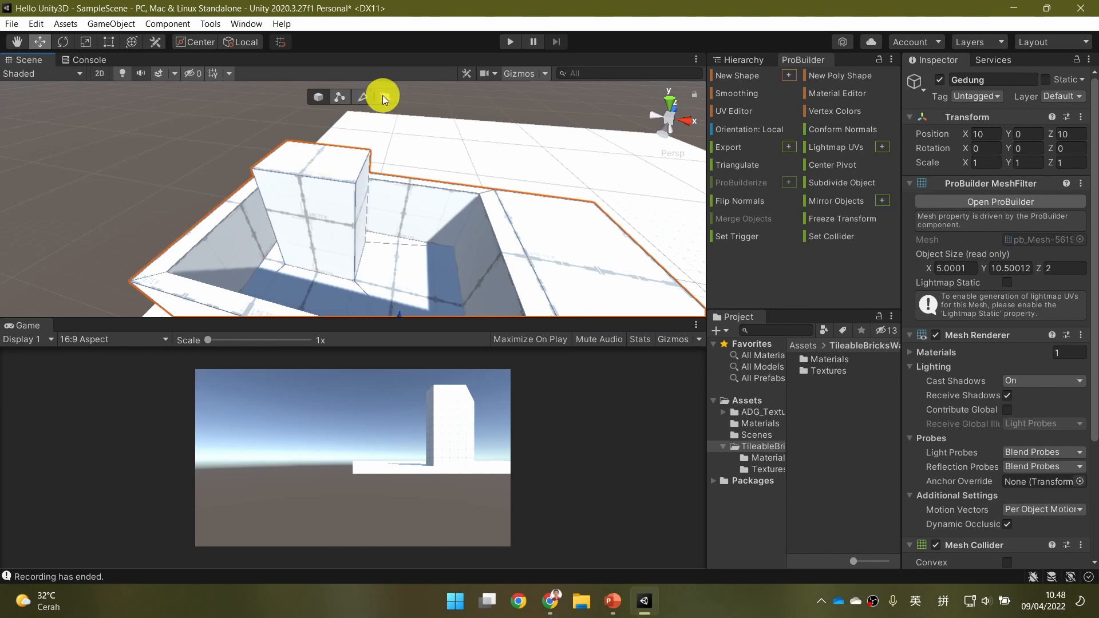
click(379, 96)
click(331, 163)
right_drag(413, 145, 346, 118)
key(d)
key(w)
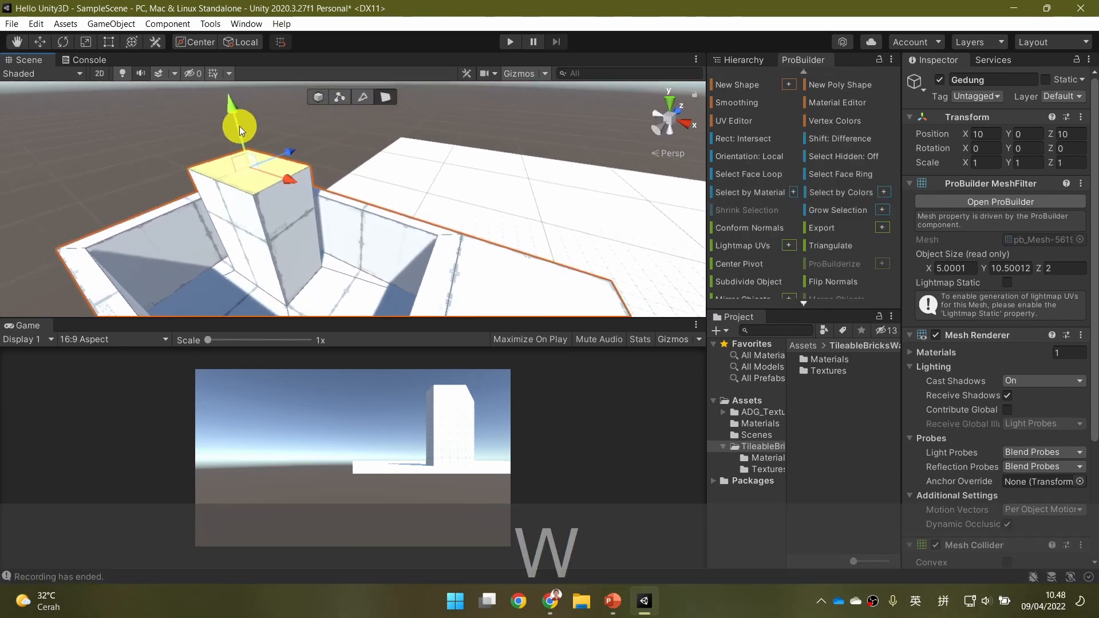
ctrl+drag(235, 112, 232, 13)
Examine the raised rooftop block and compare it with the building on the PowerPoint "Exercise" slide.
click(210, 212)
right_drag(211, 213, 345, 204)
key(a)
key(s)
key(d)
key(s)
key(d)
key(w)
key(a)
key(e)
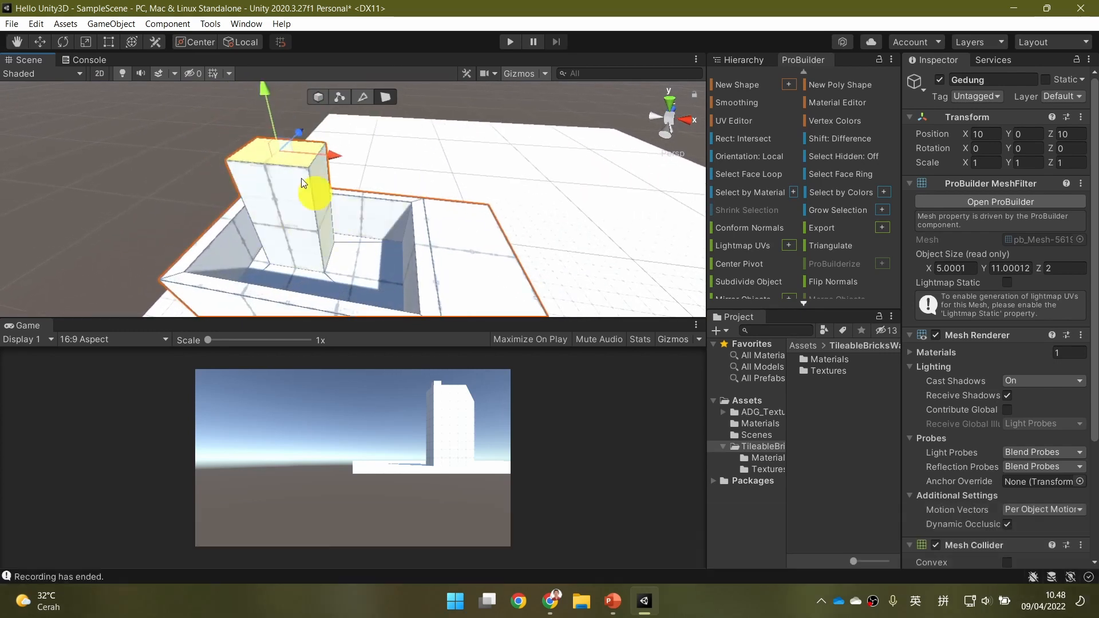
click(616, 604)
click(619, 605)
click(640, 602)
Inset the rooftop block's top face to a small off-centre rectangle.
right_drag(388, 197, 394, 226)
key(w)
key(a)
key(e)
key(e)
key(s)
key(shift)
key(shift+e)
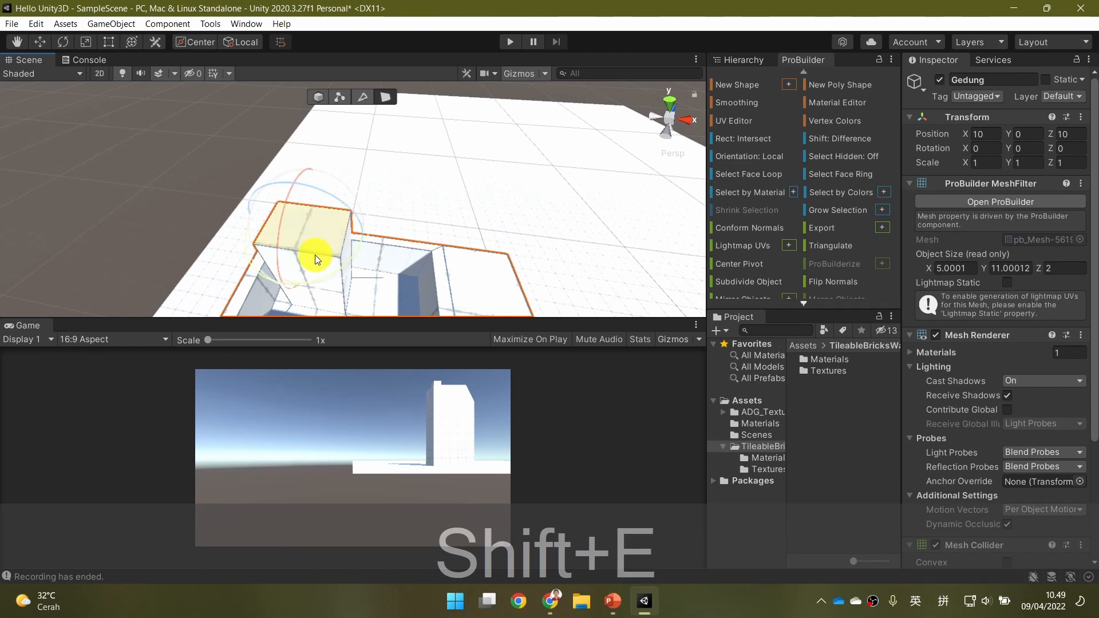
key(shift+r)
key(shift)
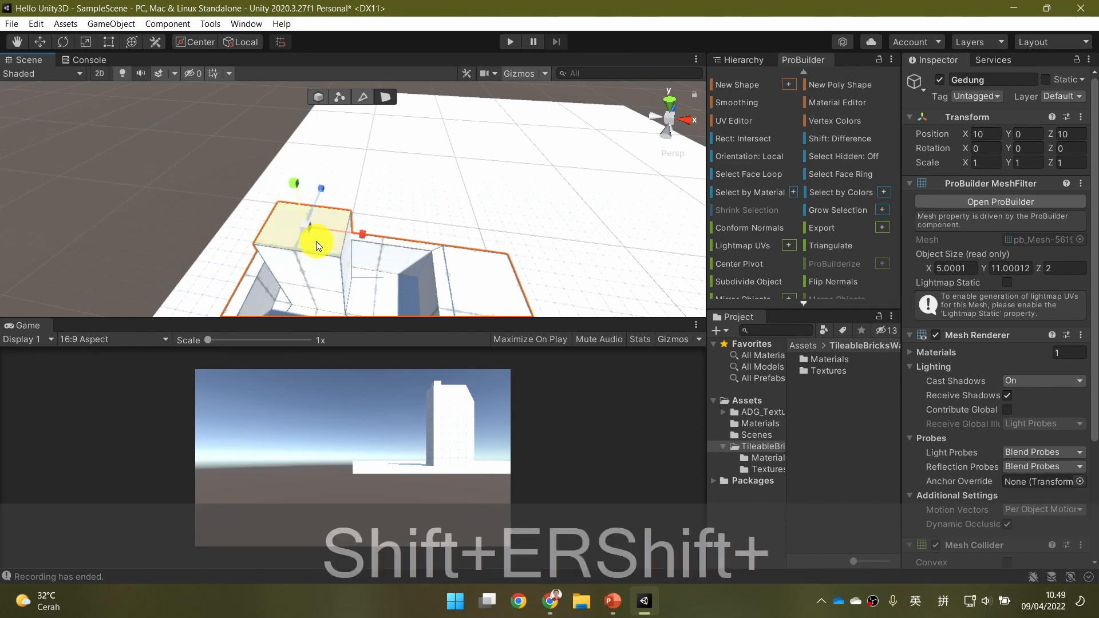
shift+drag(310, 228, 363, 228)
key(shift+w)
alt+drag(434, 187, 419, 205)
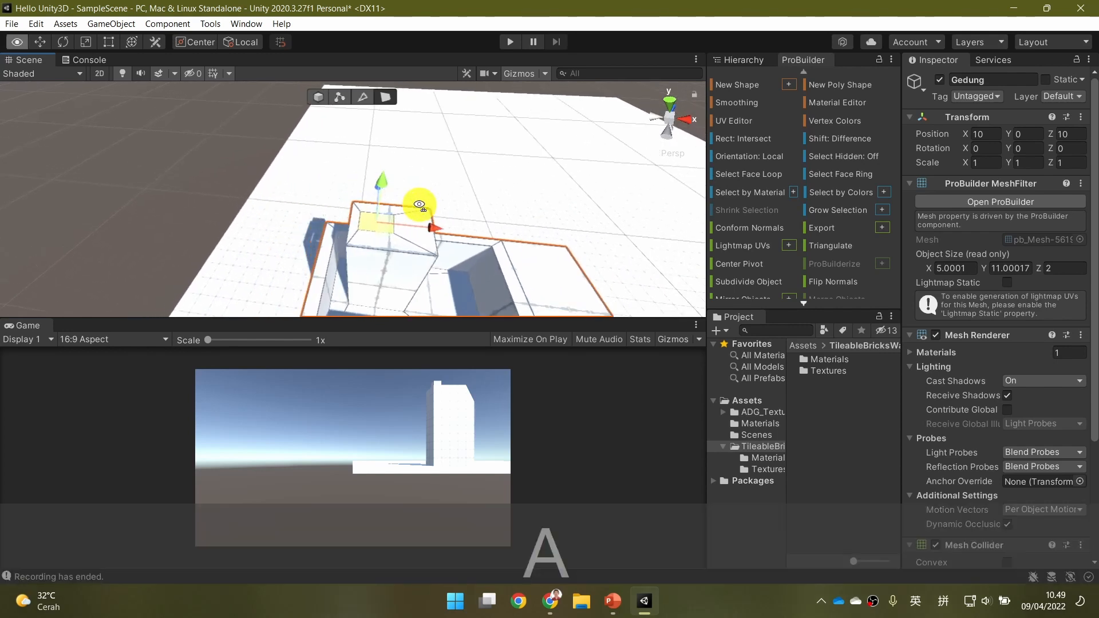
Extrude the inset rectangle upward to form a smaller block on top of the rooftop block.
key(ctrl+e)
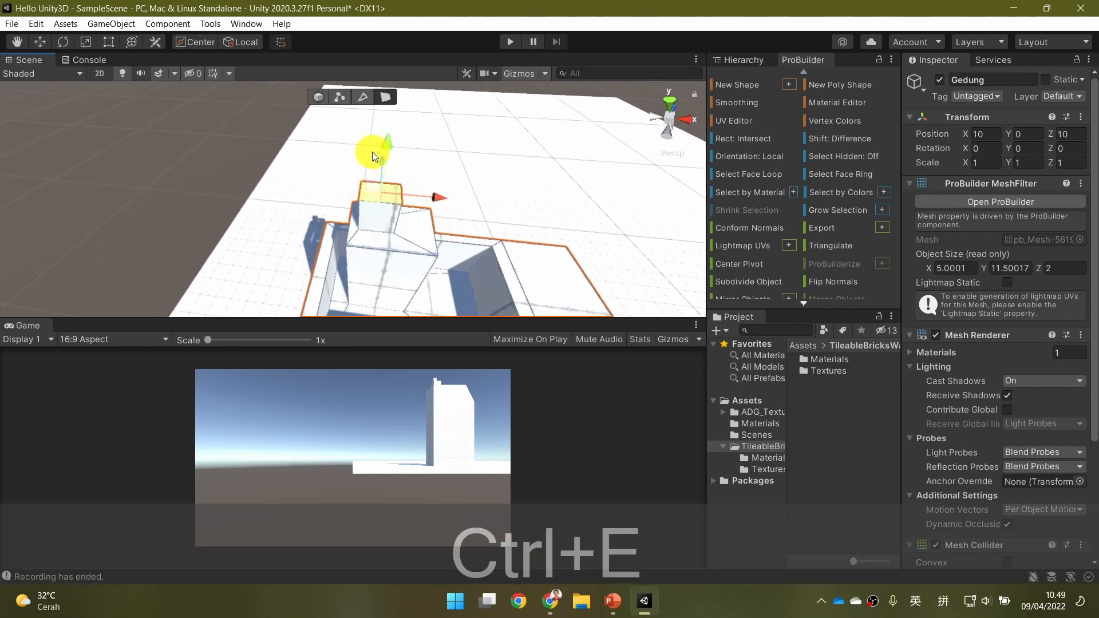
key(e)
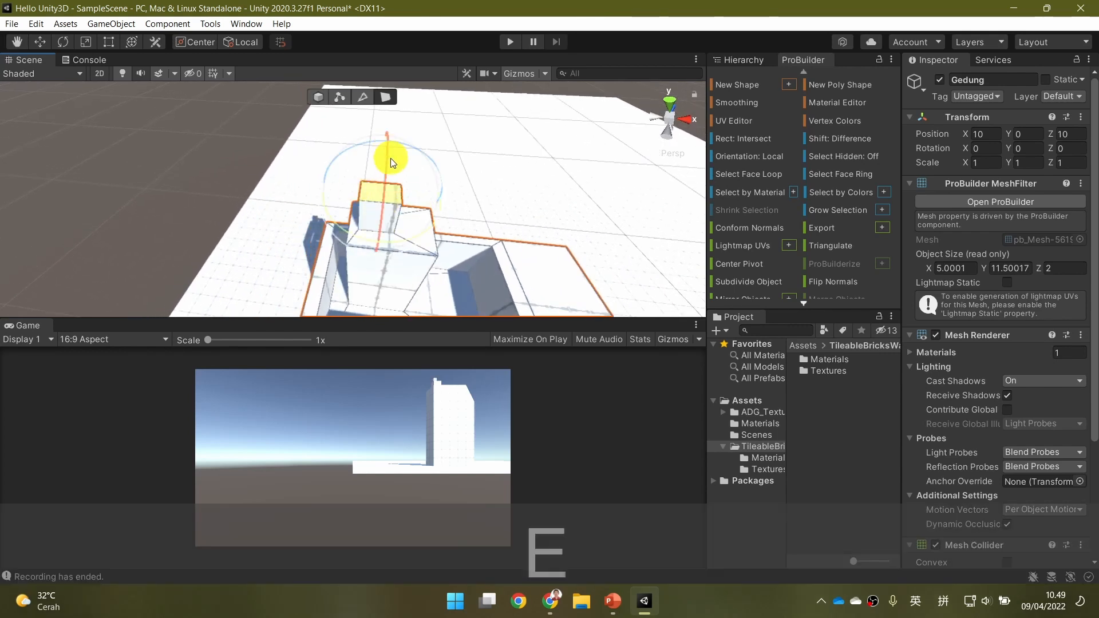
key(r)
alt+drag(395, 194, 484, 184)
right_drag(484, 184, 438, 190)
key(w)
key(w)
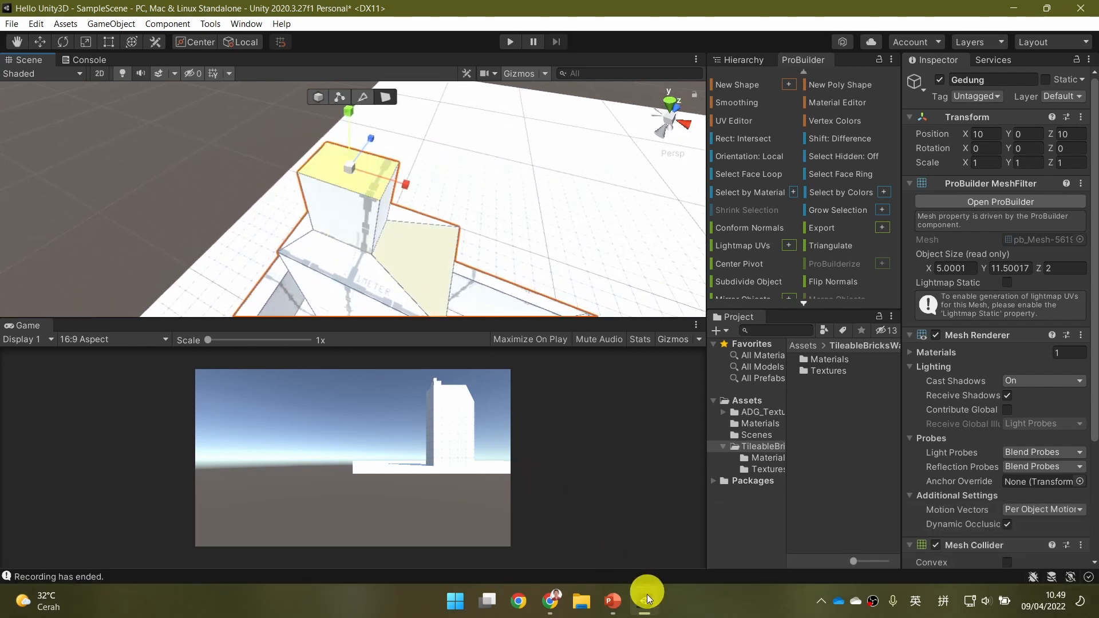
Check the PowerPoint "Exercise" slide and, back in Unity, scale the smaller block's top face down to taper it.
click(612, 601)
click(642, 603)
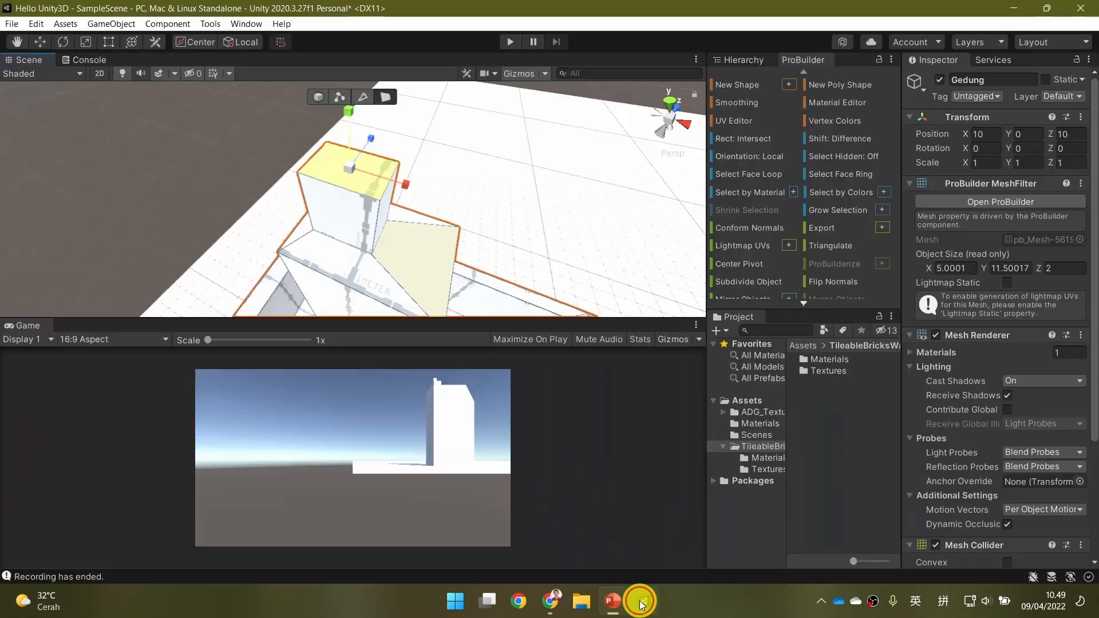
drag(345, 170, 318, 182)
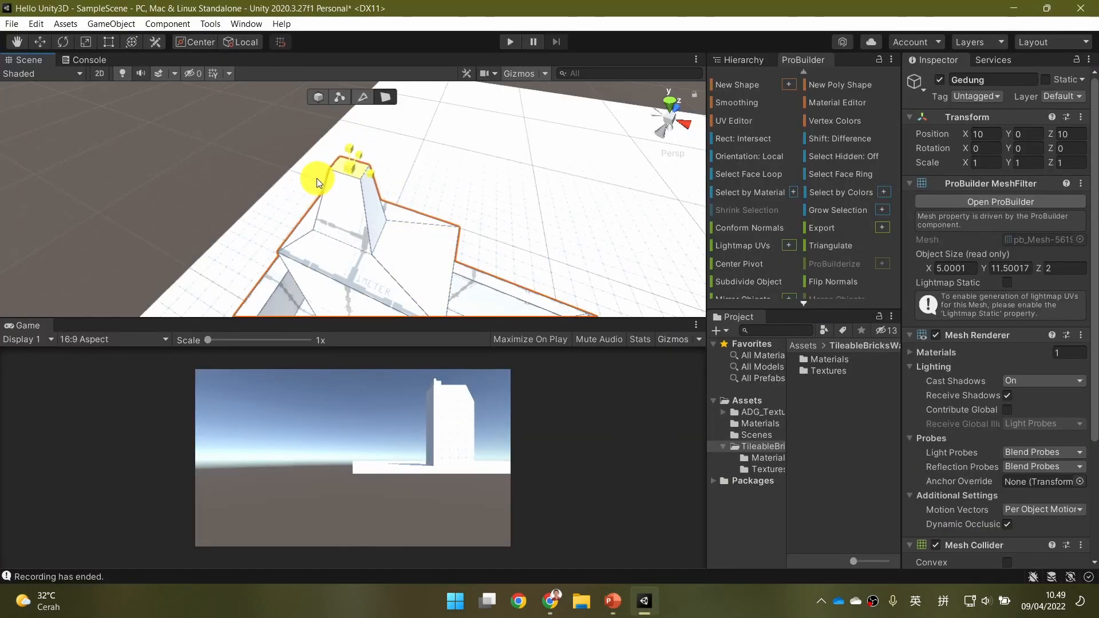
key(d)
key(w)
key(w)
right_drag(289, 200, 328, 189)
key(a)
key(d)
key(e)
Recheck the "Exercise" slide and, in Unity, extrude the tapered top and adjust its height to form a spire.
click(614, 602)
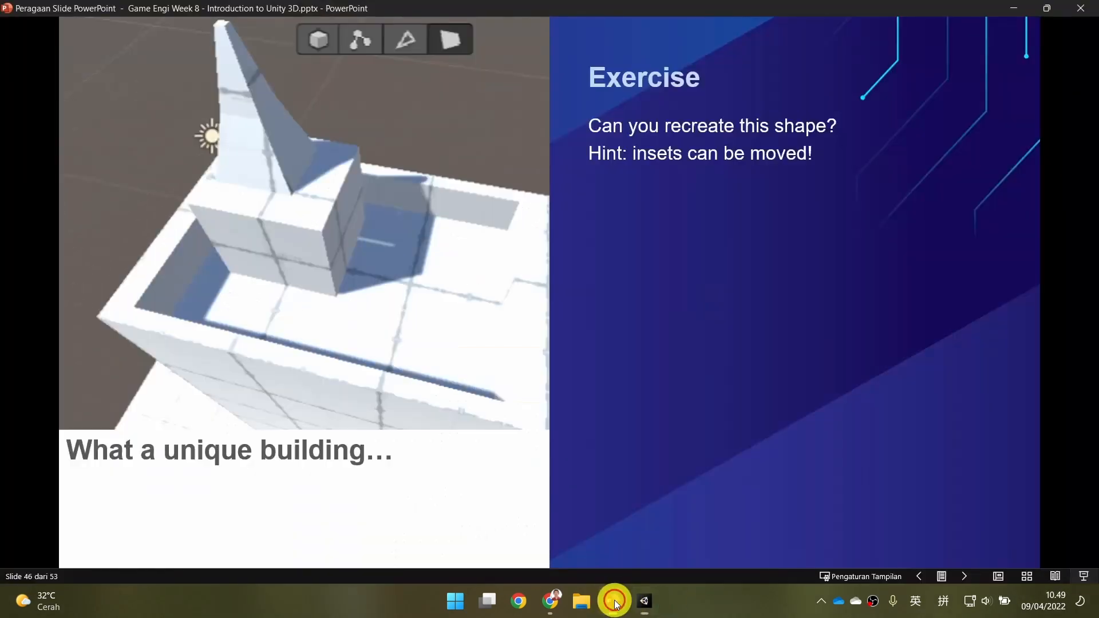
click(646, 601)
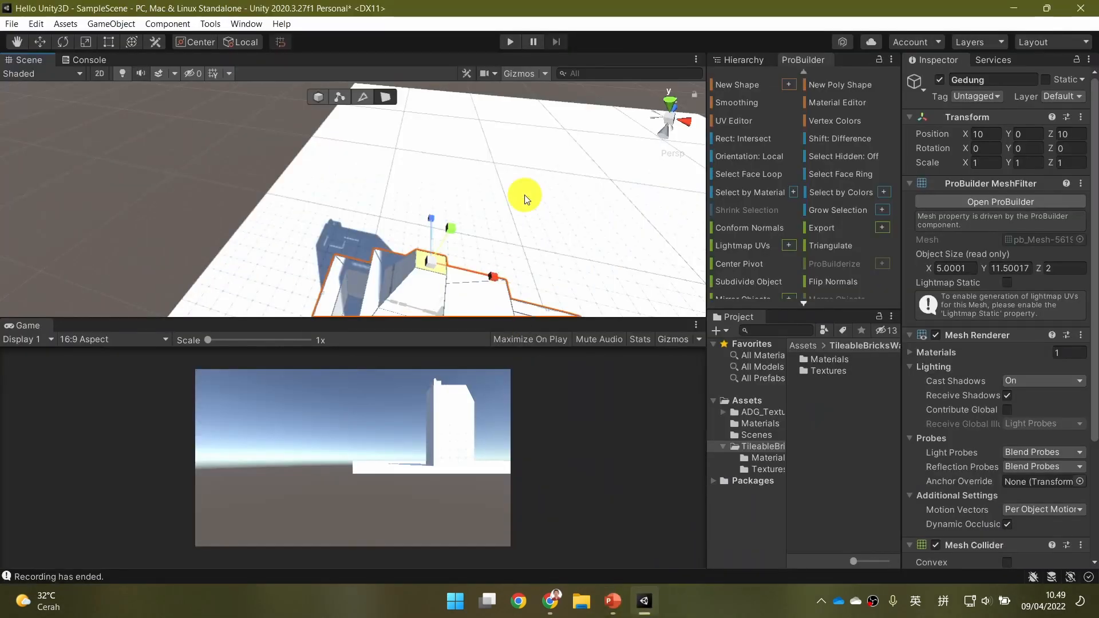
key(ctrl+e)
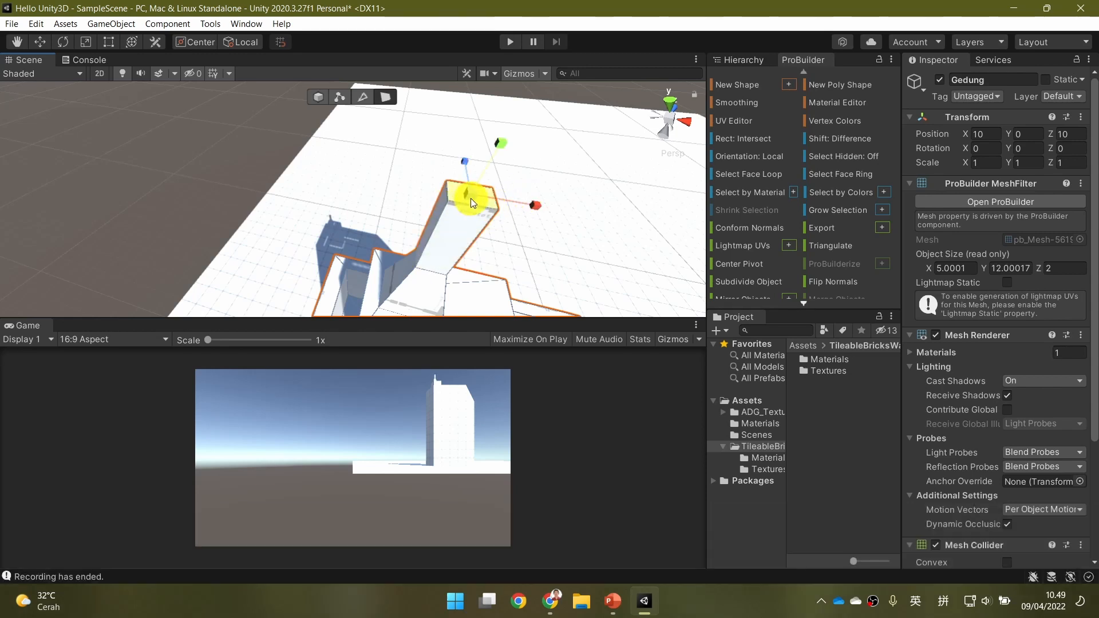
key(w)
drag(503, 141, 407, 252)
key(e)
key(r)
Examine the rooftop block and spire from the side, and clear the selection.
click(559, 199)
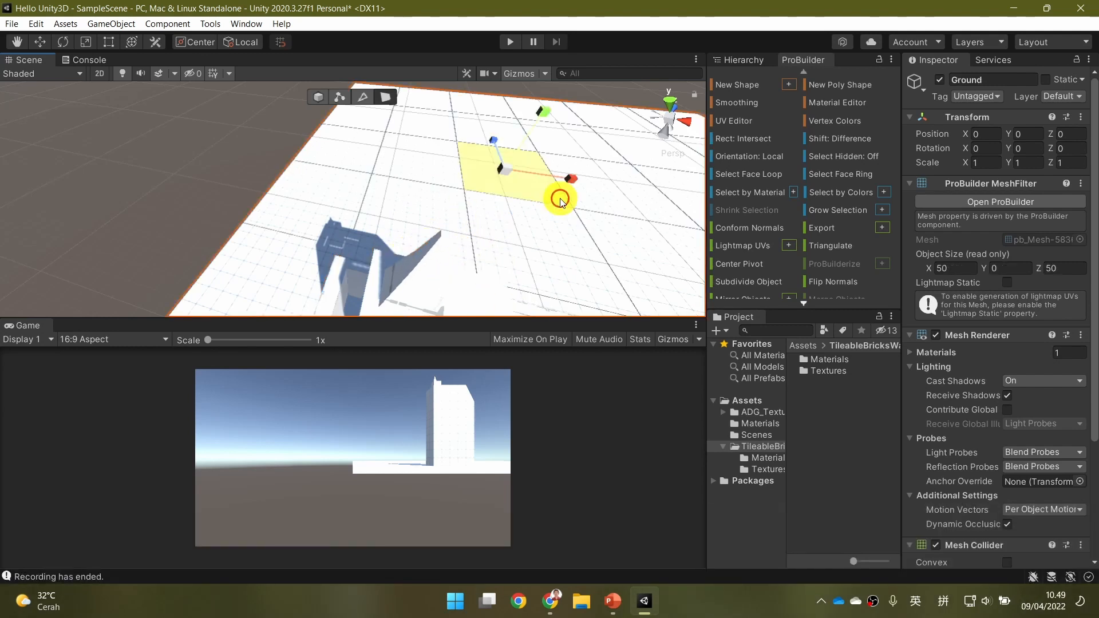
key(s)
key(d)
right_drag(559, 226, 394, 163)
key(w)
key(w)
key(q)
key(a)
key(s)
key(s)
key(d)
key(d)
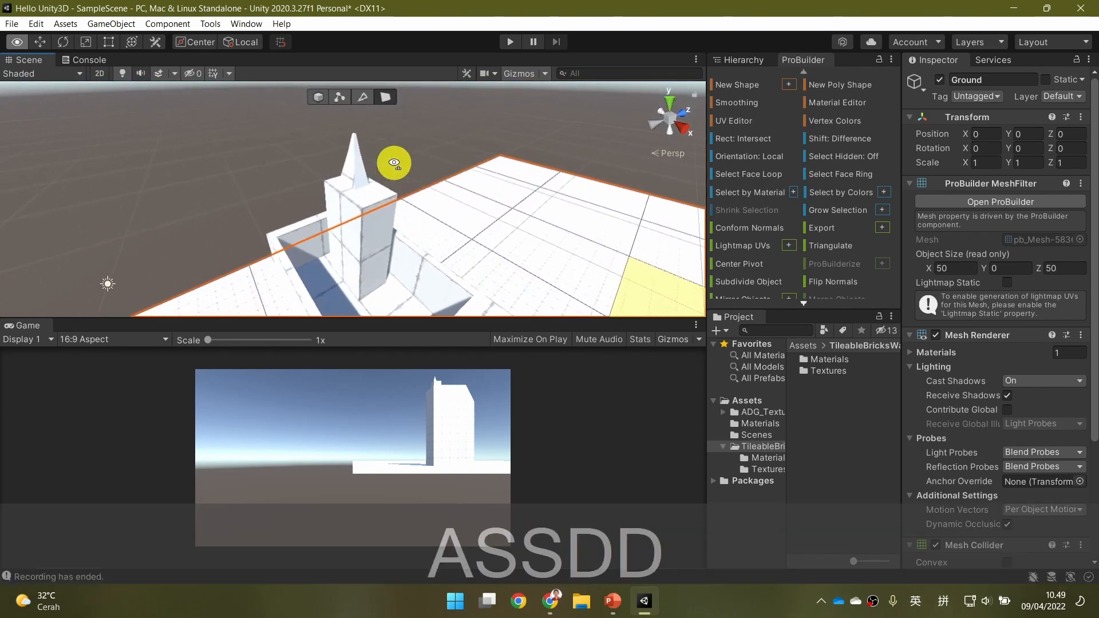
click(449, 137)
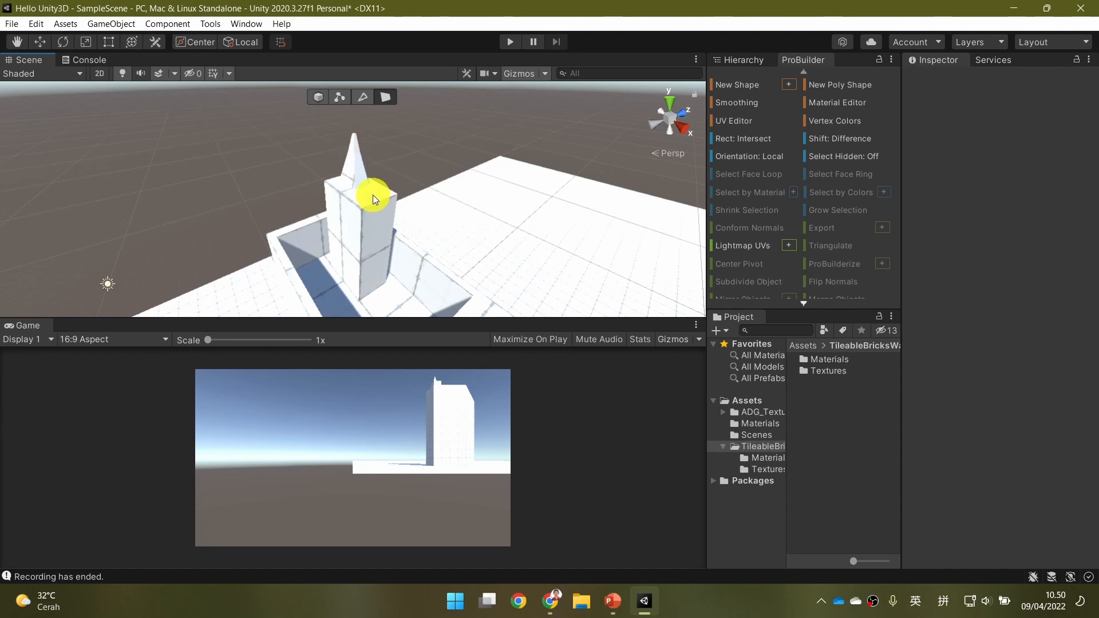
Switch to PowerPoint, advance to the "Loop" slide, and return to Unity.
click(611, 600)
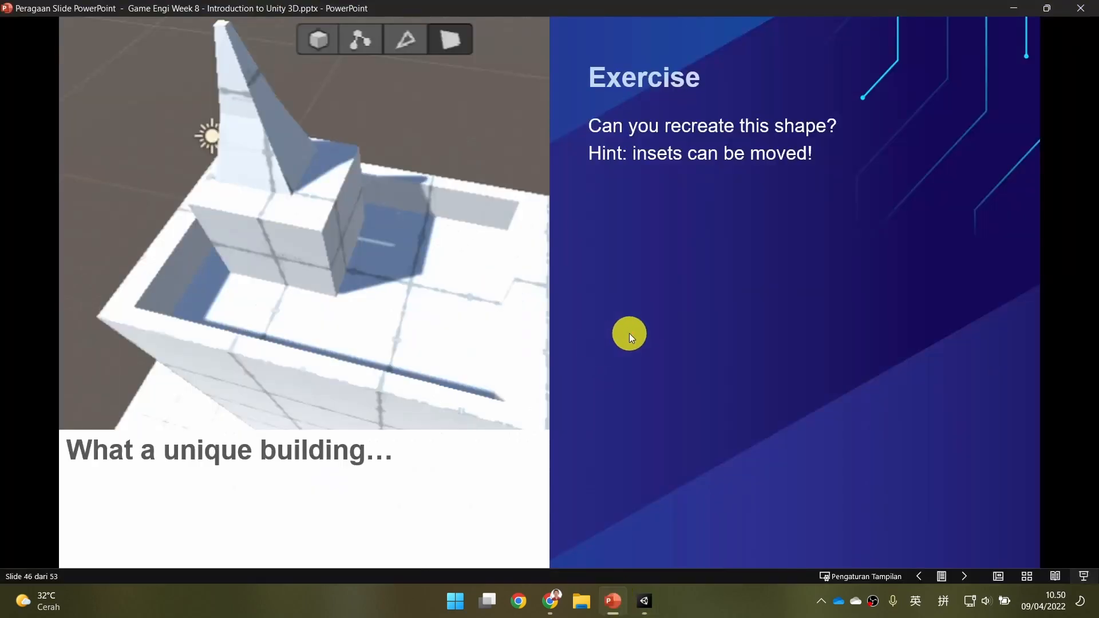
click(629, 333)
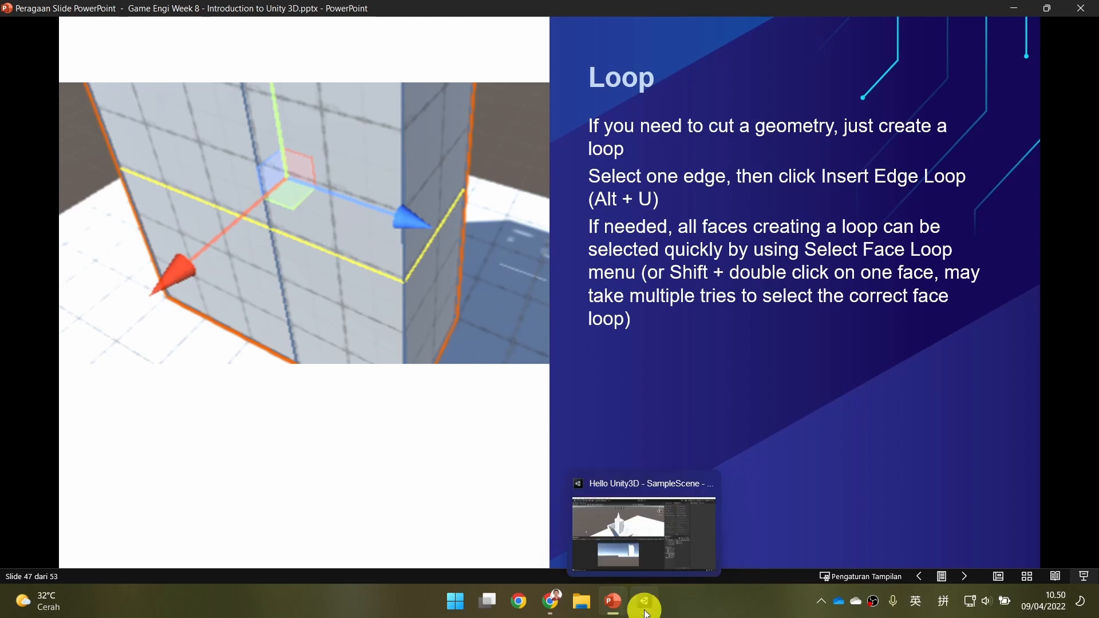
click(630, 593)
Select a face on Gedung's tall wall and examine how the building's side is divided.
key(s)
key(a)
right_drag(456, 235, 493, 245)
key(q)
key(q)
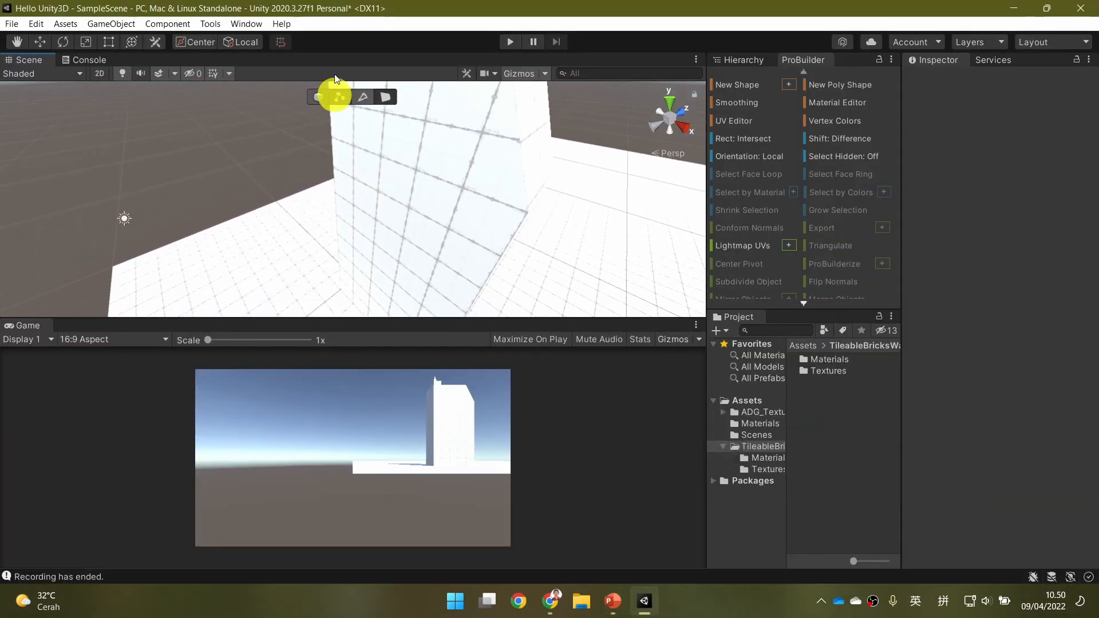
click(379, 246)
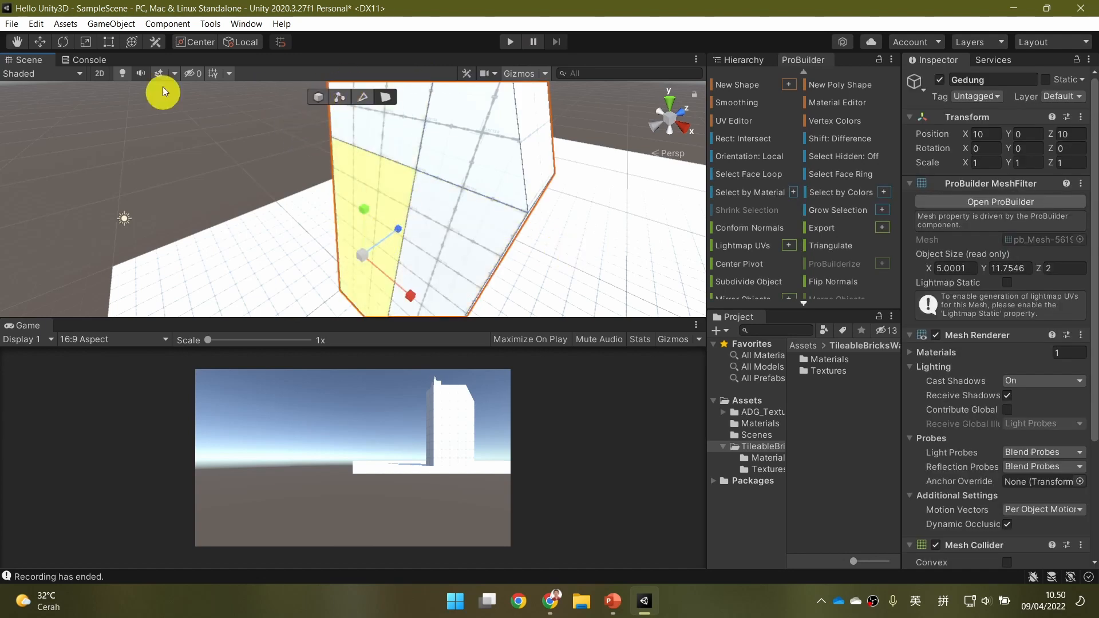
key(w)
right_drag(541, 260, 527, 227)
key(s)
key(s)
key(q)
key(q)
key(w)
key(w)
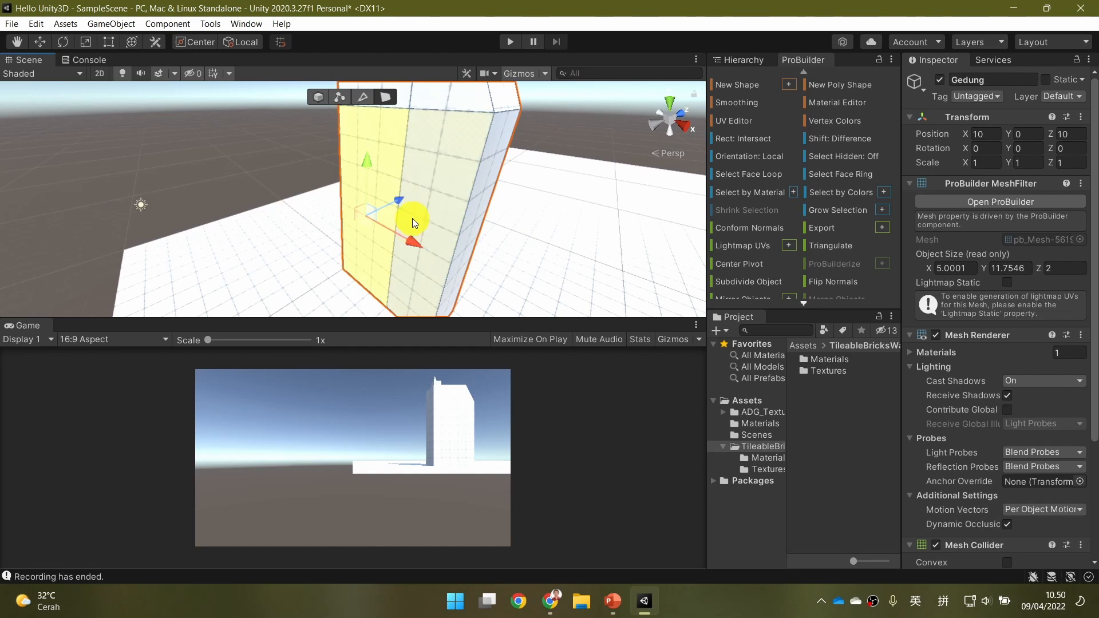
Recheck the "Loop" slide in PowerPoint and, in Unity, select Gedung's slanted corner edge using Edge Selection.
click(613, 601)
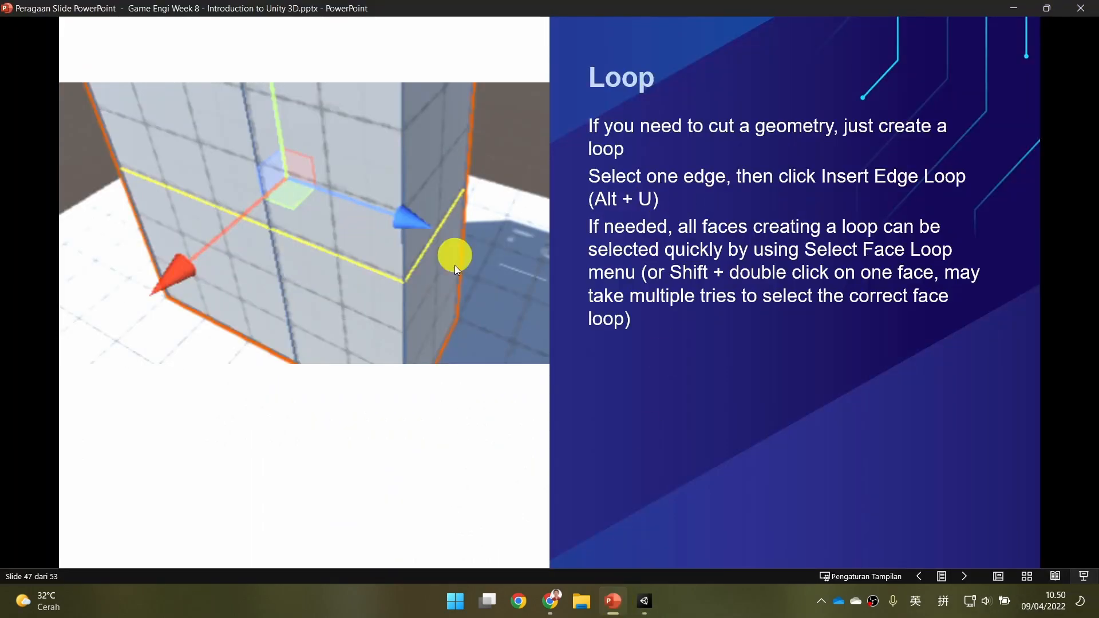
click(643, 601)
click(367, 99)
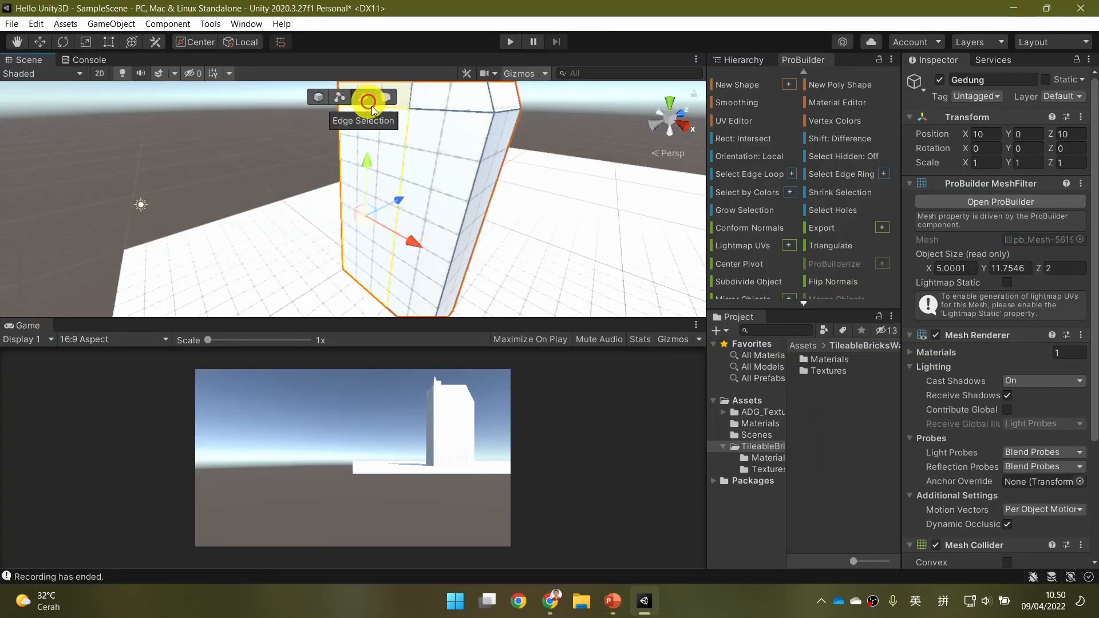
click(469, 216)
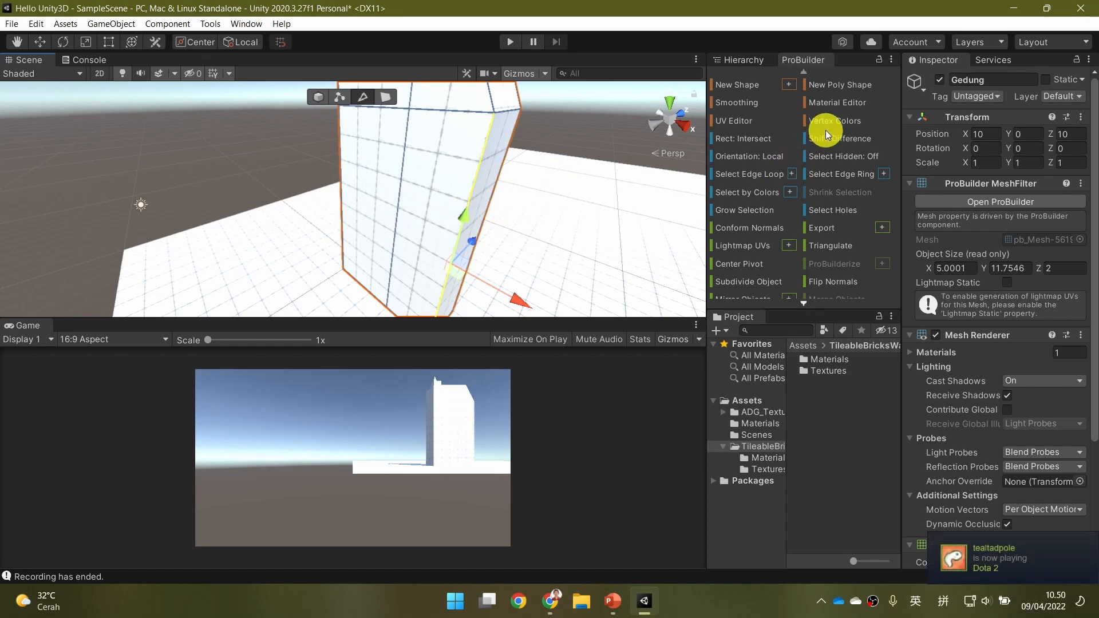
Find the Insert Edge Loop command, check the "Loop" slide once more, and insert an edge loop around Gedung.
scroll(826, 129, down, 3)
scroll(827, 197, down, 4)
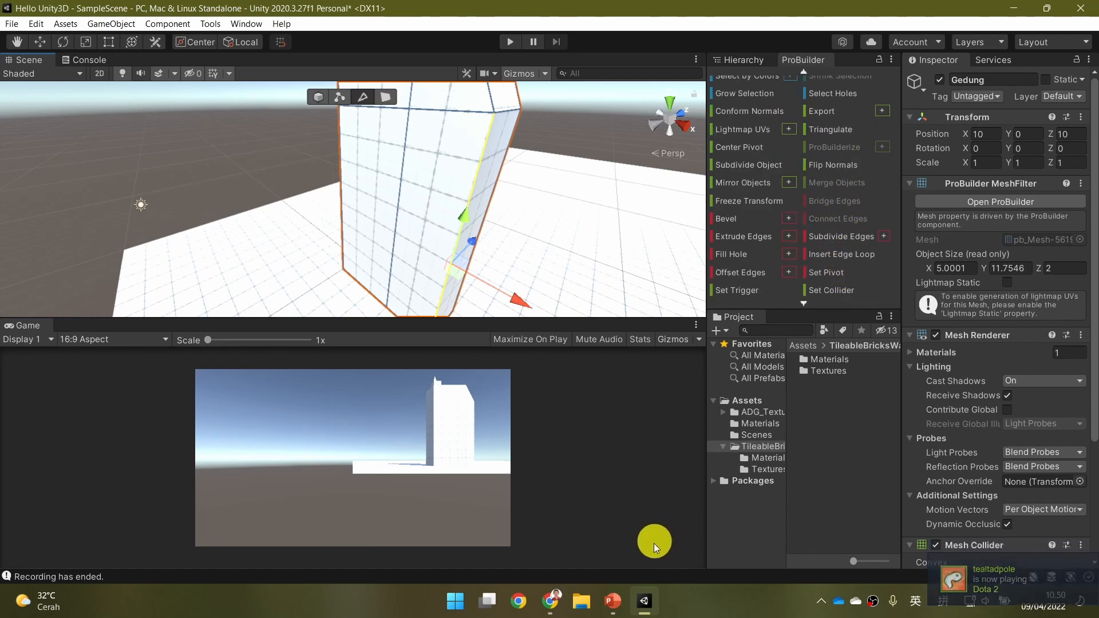
click(613, 608)
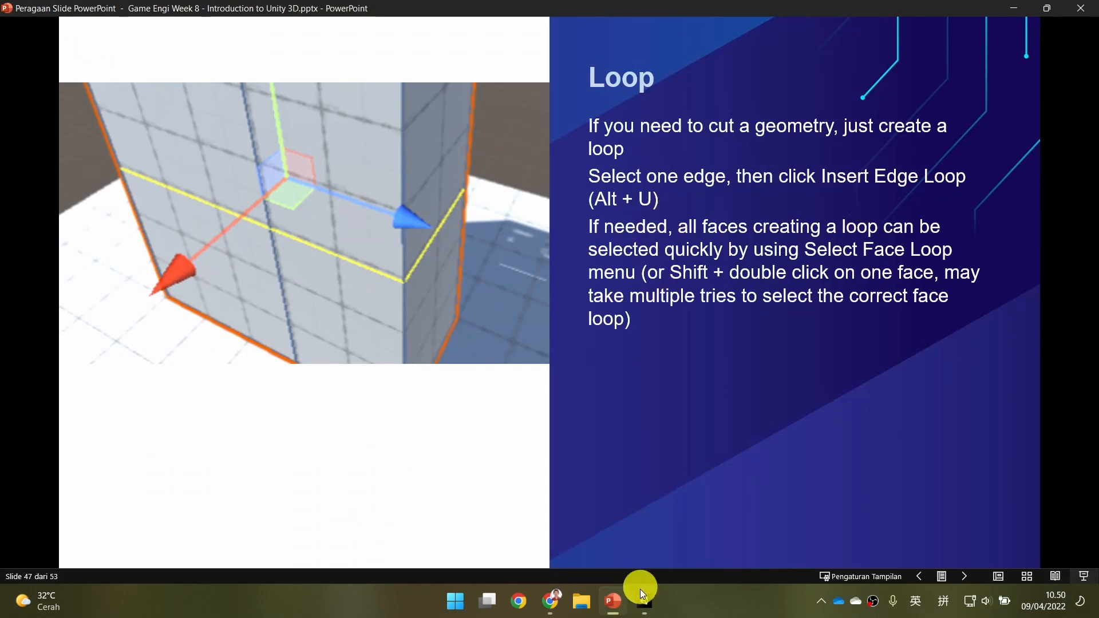
click(650, 538)
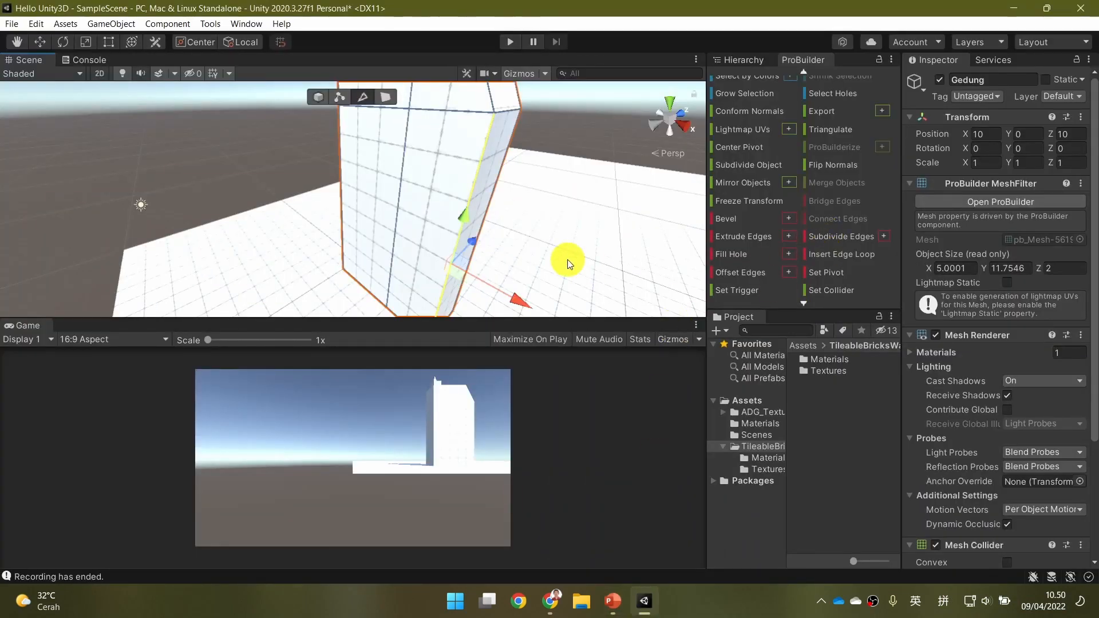
click(843, 254)
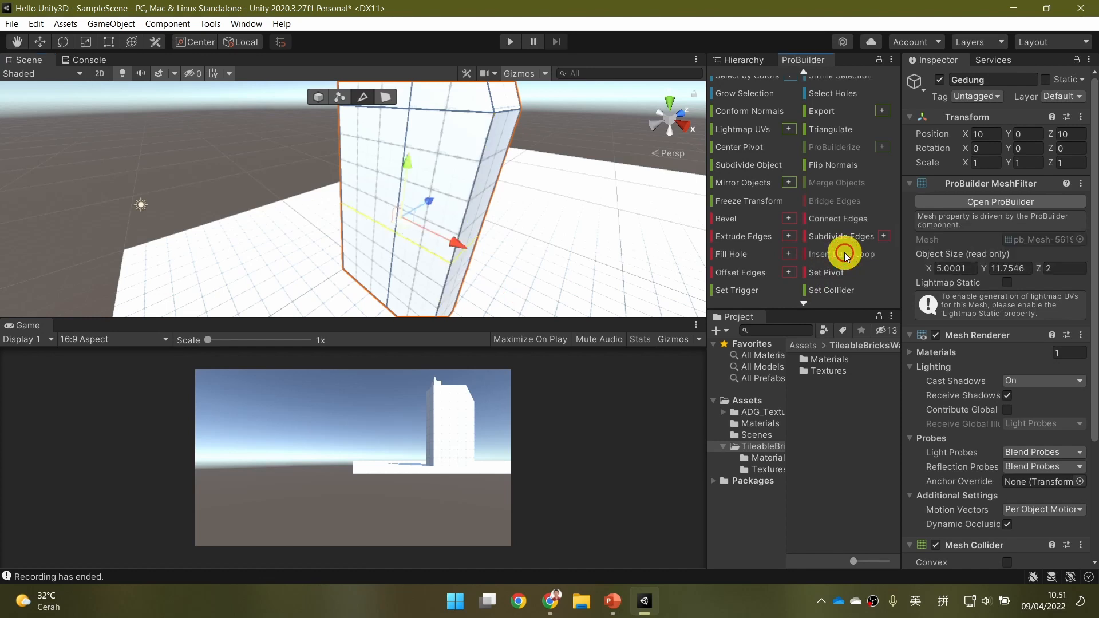
Examine how the inserted edge loop runs around the sides of the building.
right_drag(558, 271, 395, 285)
key(d)
key(d)
key(d)
key(d)
right_drag(237, 297, 515, 229)
key(a)
key(a)
key(a)
key(a)
key(a)
key(a)
key(a)
key(a)
key(a)
key(a)
key(a)
key(a)
key(a)
key(a)
key(a)
Move the edge loop vertically up Gedung's walls to just below the existing upper horizontal edge.
drag(424, 191, 433, 103)
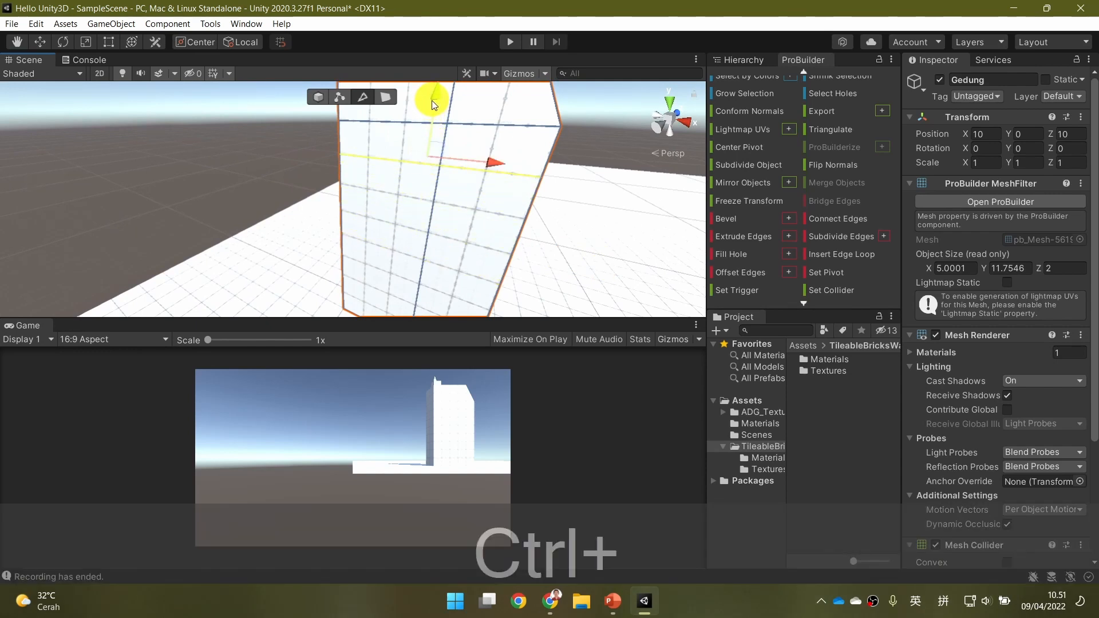
key(d)
right_drag(595, 178, 410, 184)
key(a)
key(d)
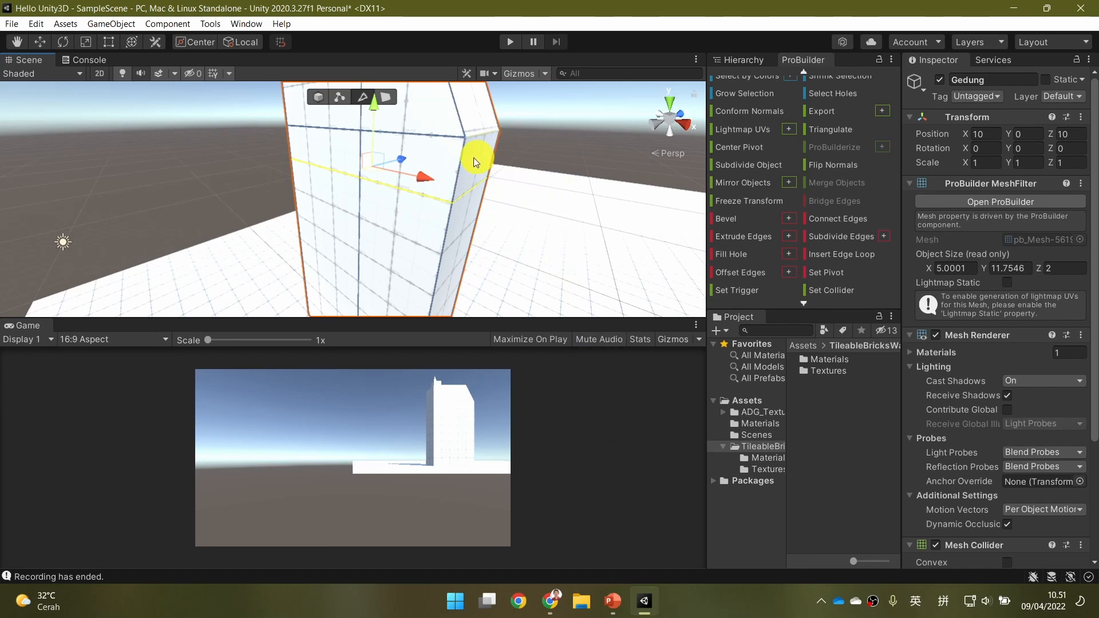
Examine the repositioned edge loop from the building's front, slanted and rear sides.
alt+drag(523, 166, 440, 175)
right_drag(439, 175, 401, 207)
key(d)
key(a)
key(d)
key(a)
key(a)
key(a)
key(a)
key(d)
key(d)
right_drag(515, 184, 189, 165)
key(d)
key(d)
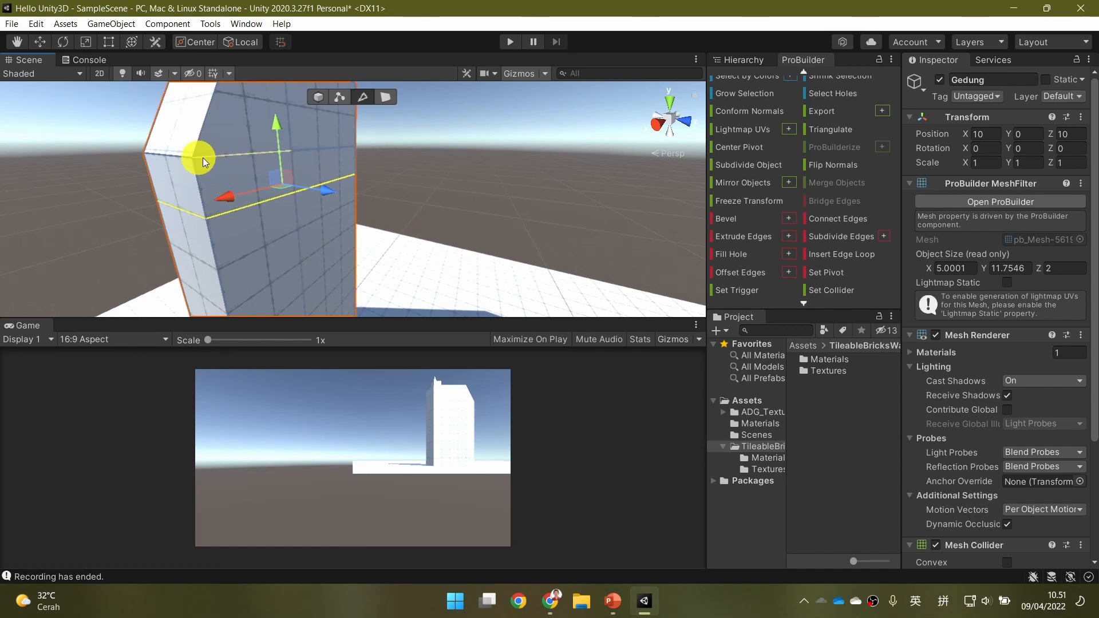
Try moving the edge loop up onto Gedung's existing upper horizontal edge, and undo both the move and the loop.
key(a)
key(a)
key(a)
key(a)
key(a)
key(a)
key(a)
key(a)
key(a)
right_drag(228, 160, 496, 206)
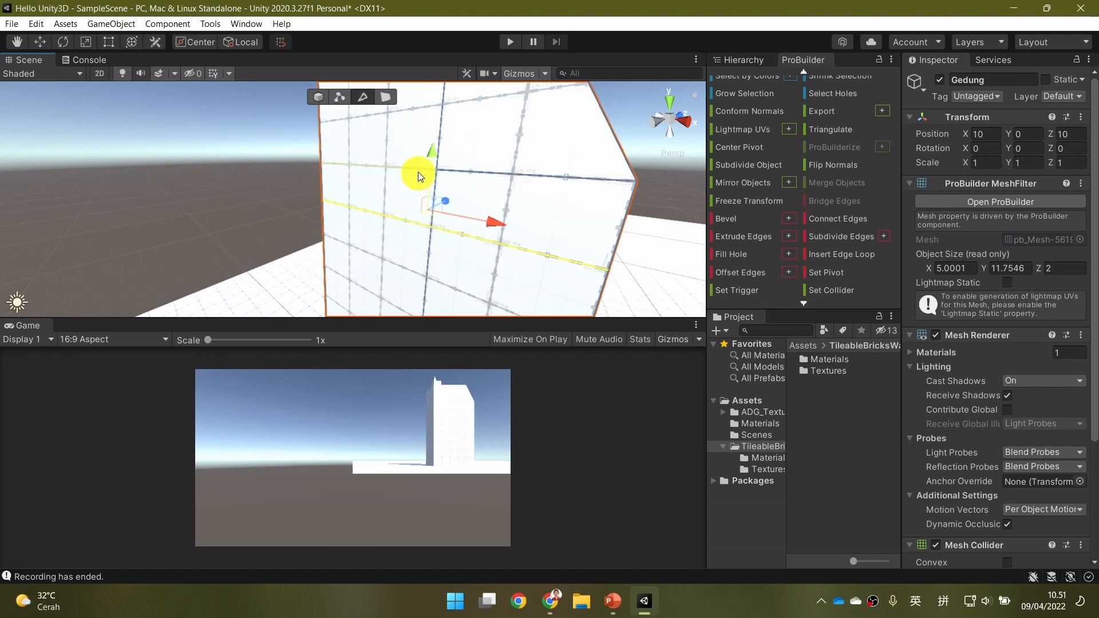
key(s)
right_drag(508, 258, 503, 260)
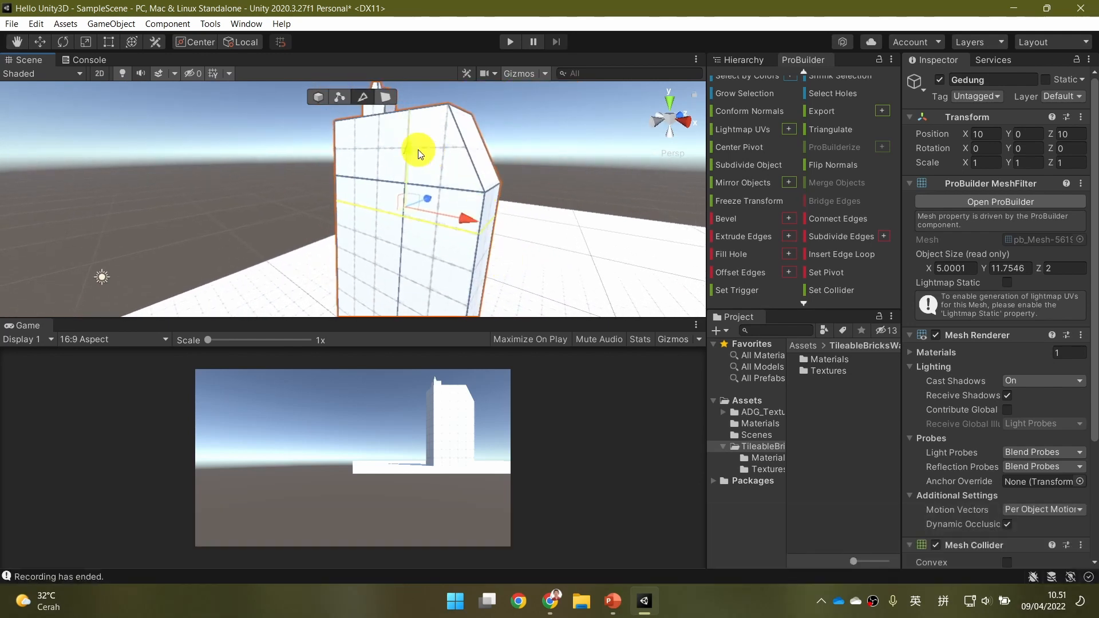
ctrl+drag(407, 150, 409, 135)
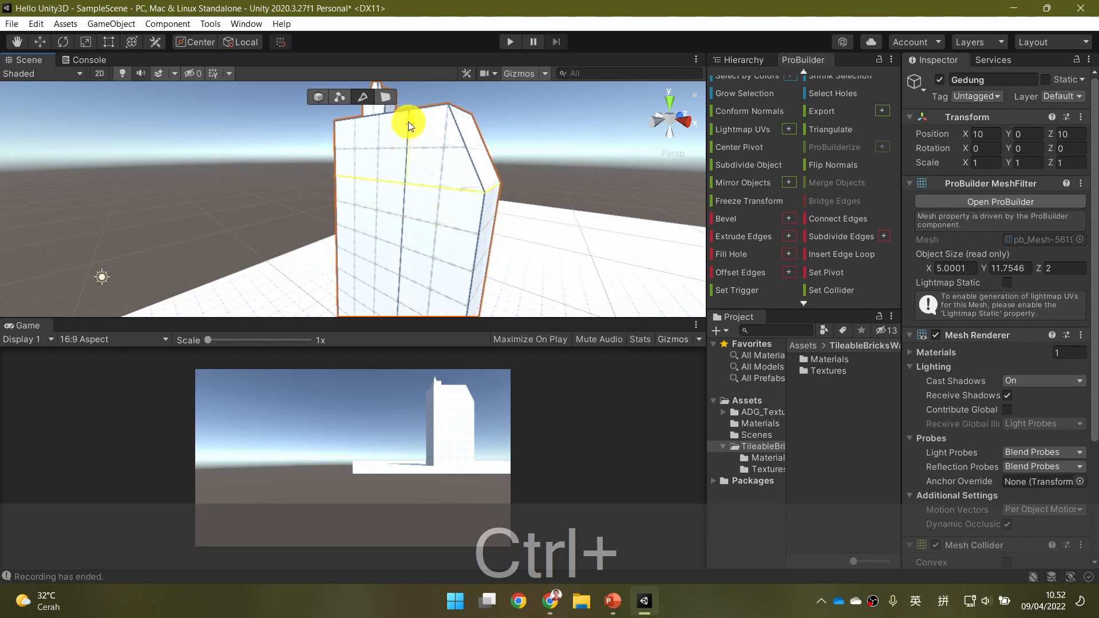
Insert an edge loop from Gedung's vertical corner edge and move it up to just below the upper horizontal edge.
click(482, 246)
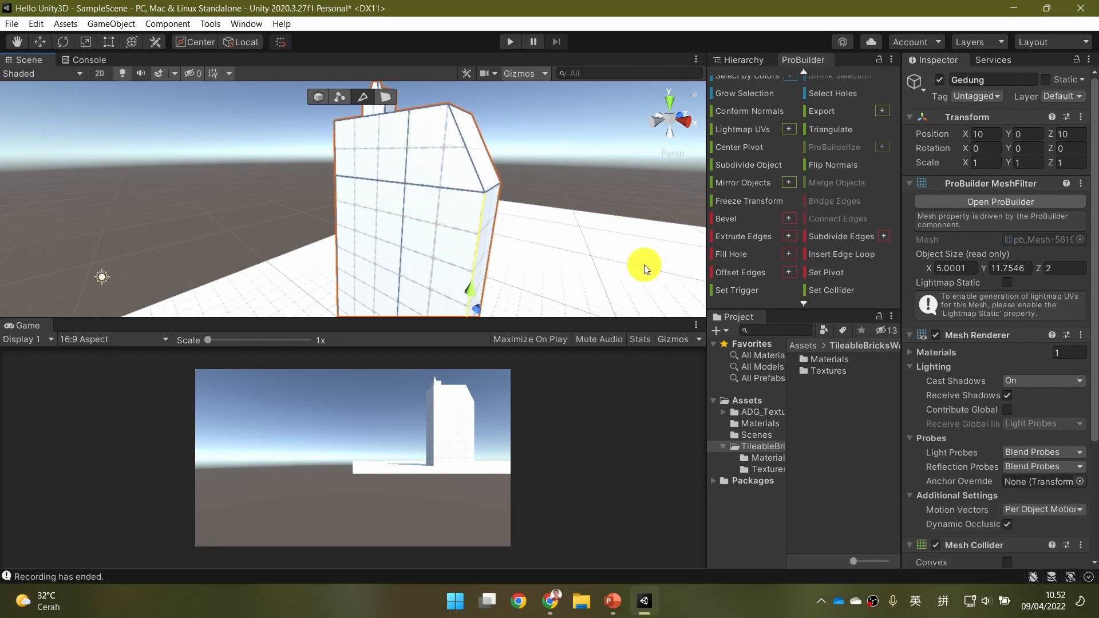
key(alt)
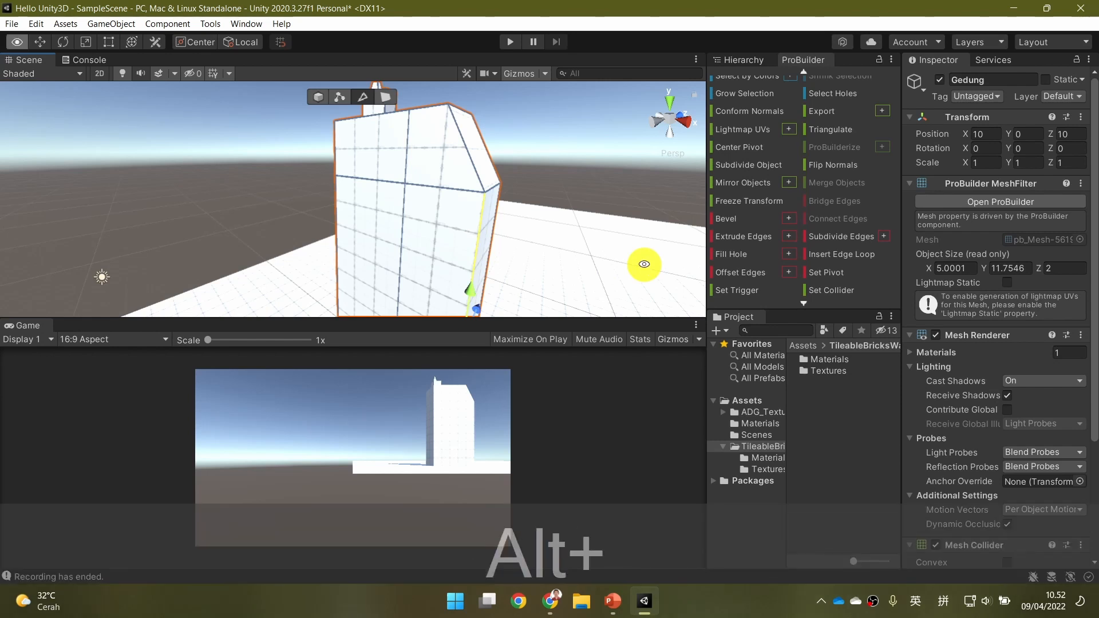
key(alt+u)
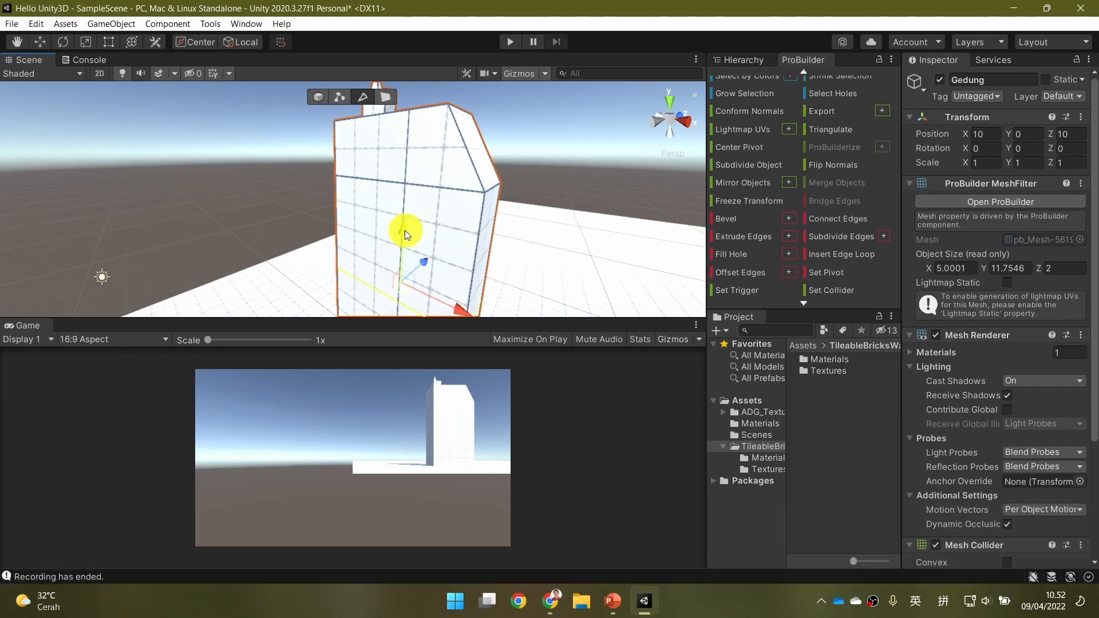
drag(400, 231, 410, 152)
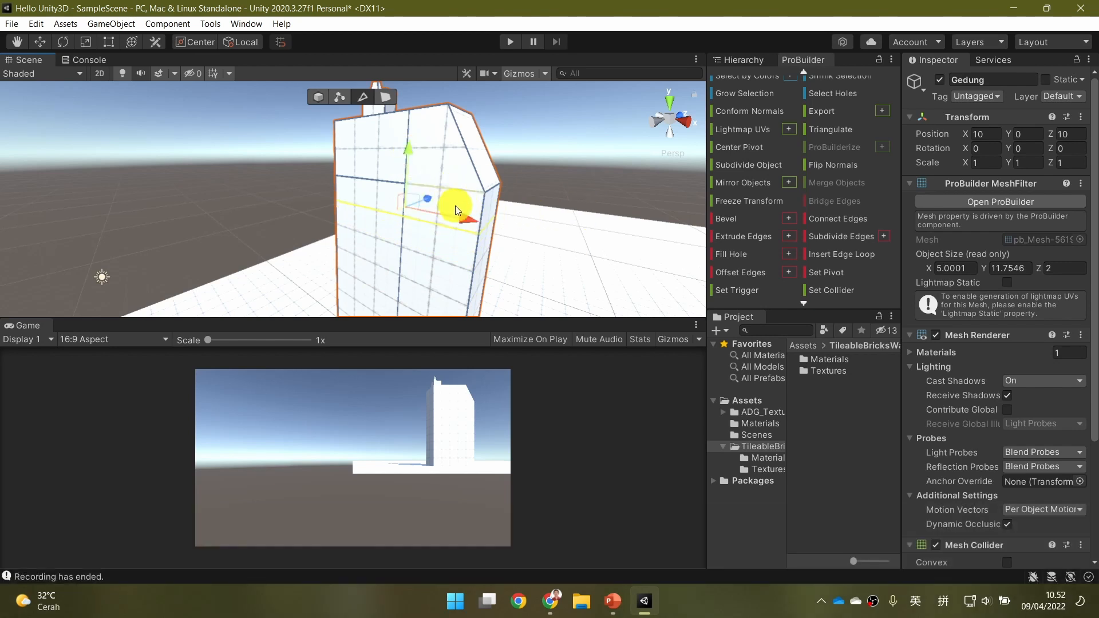
alt+drag(548, 191, 410, 209)
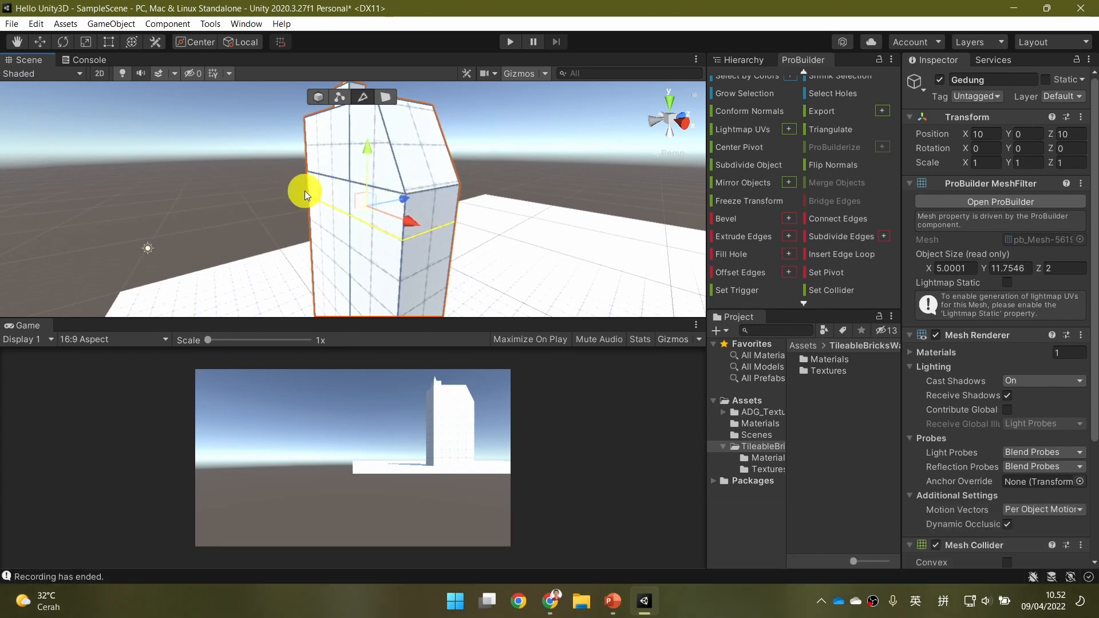
alt+drag(330, 181, 485, 216)
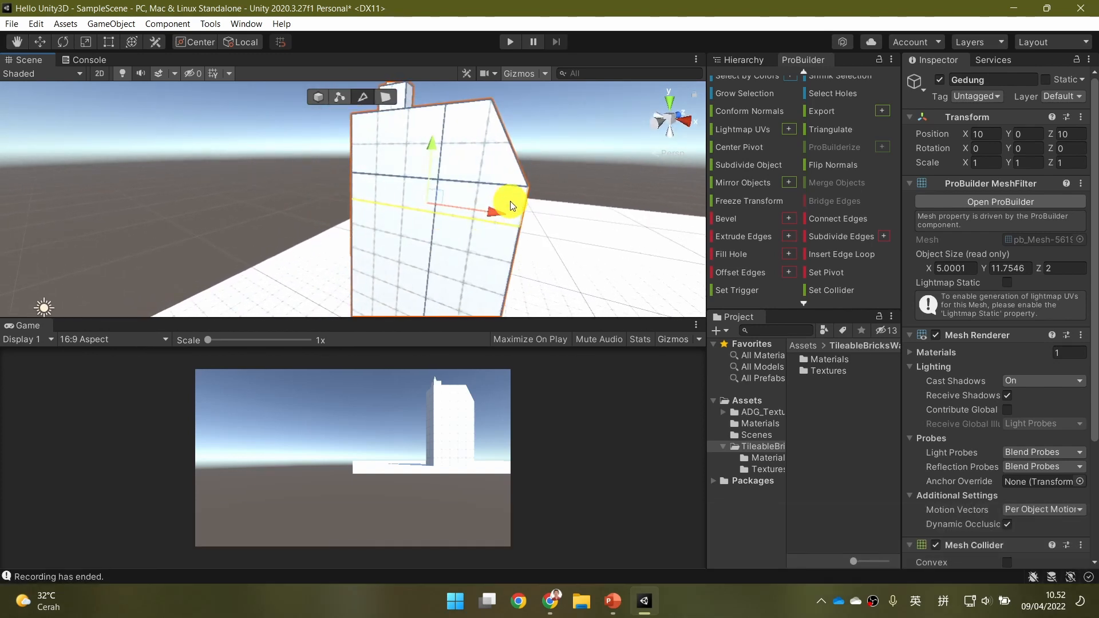
alt+drag(557, 206, 500, 230)
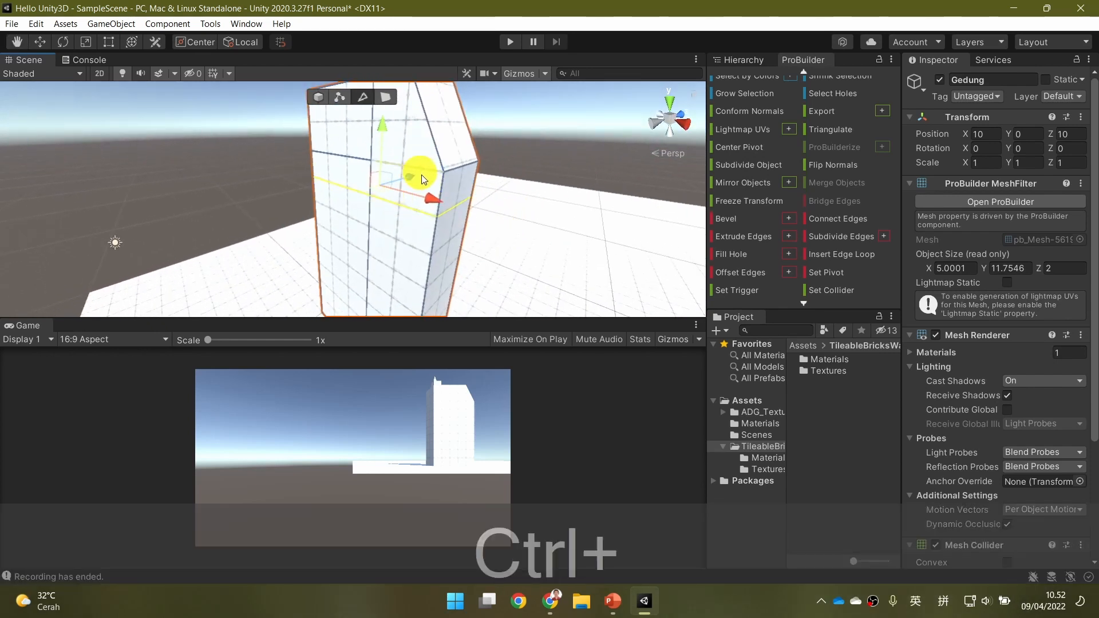
key(ctrl+z)
key(ctrl+z)
key(ctrl+z)
key(ctrl+z)
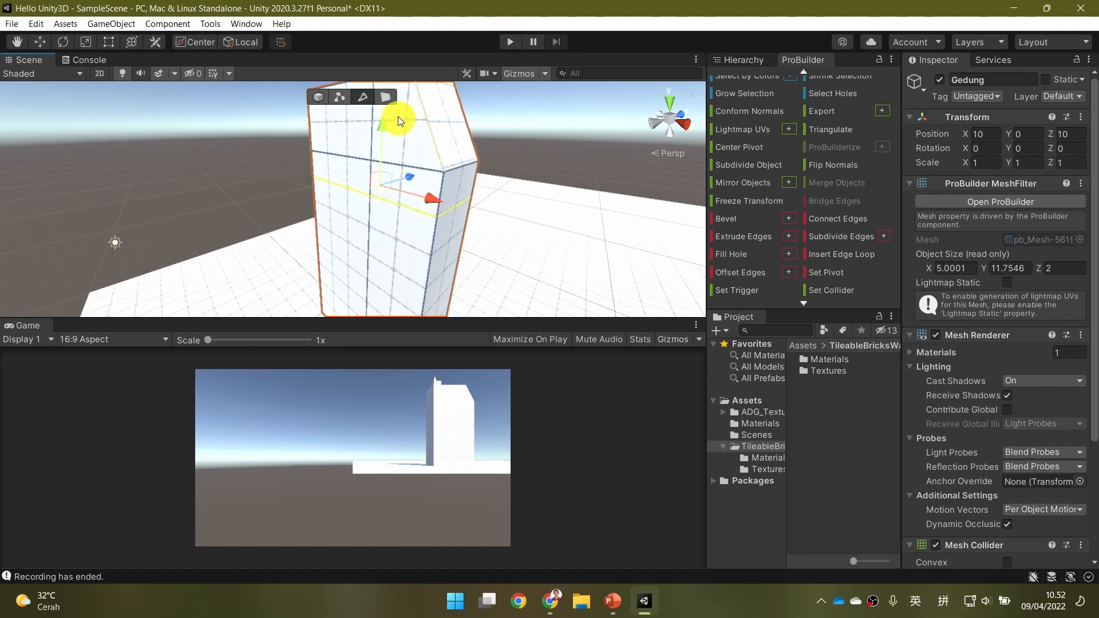
Select the faces of the band between the two upper horizontal edges one by one around the building.
click(388, 100)
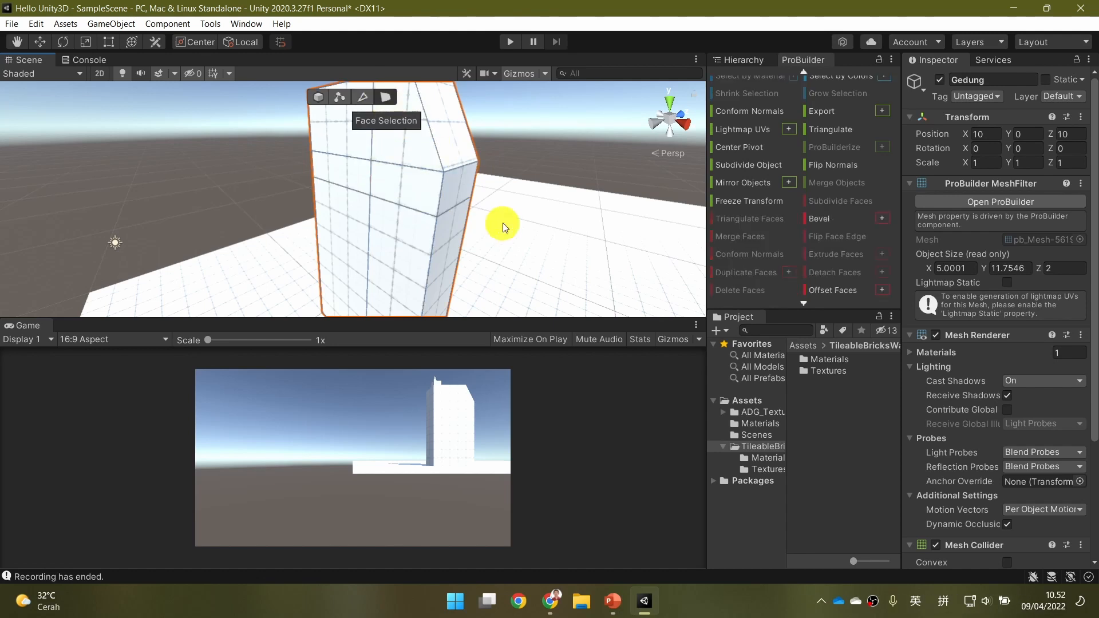
click(455, 187)
ctrl+double_click(331, 189)
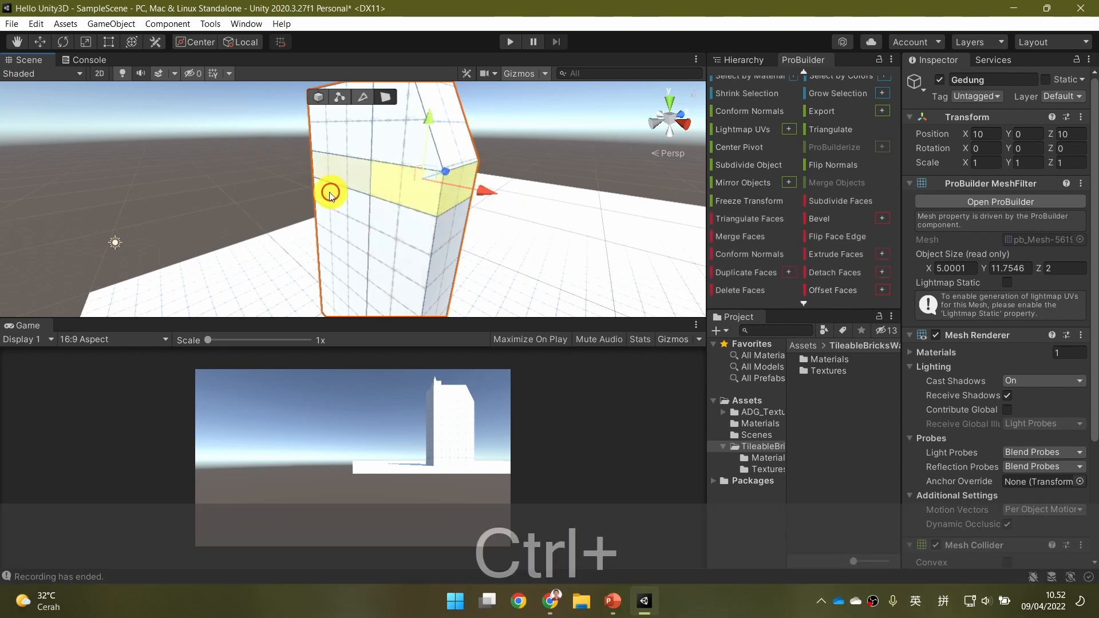
alt+drag(290, 201, 269, 221)
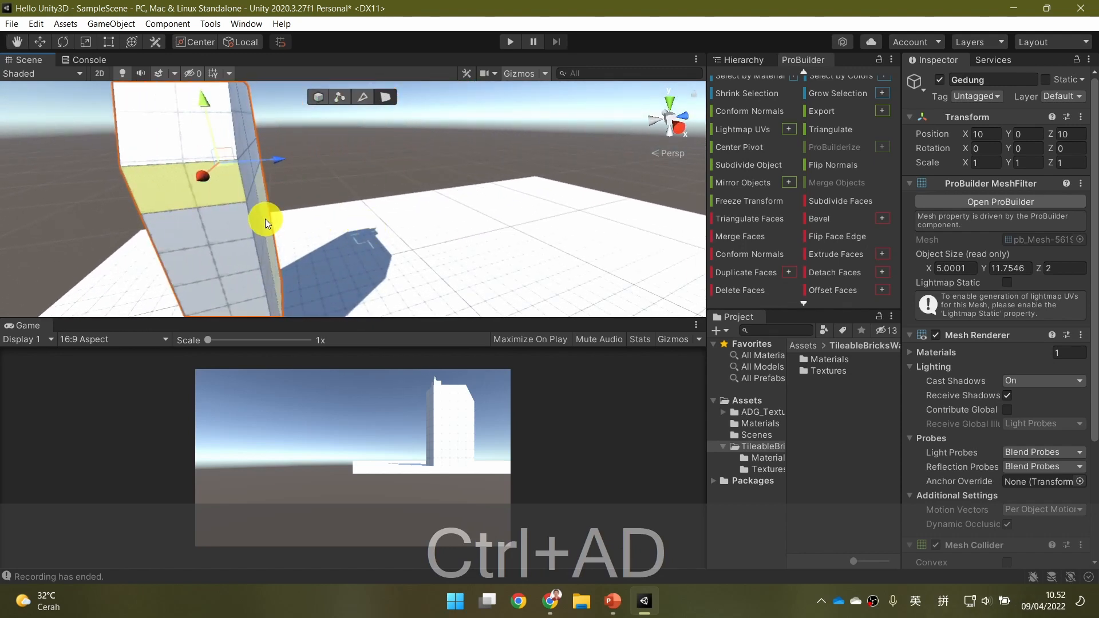
alt+drag(157, 254, 297, 248)
key(d)
key(s)
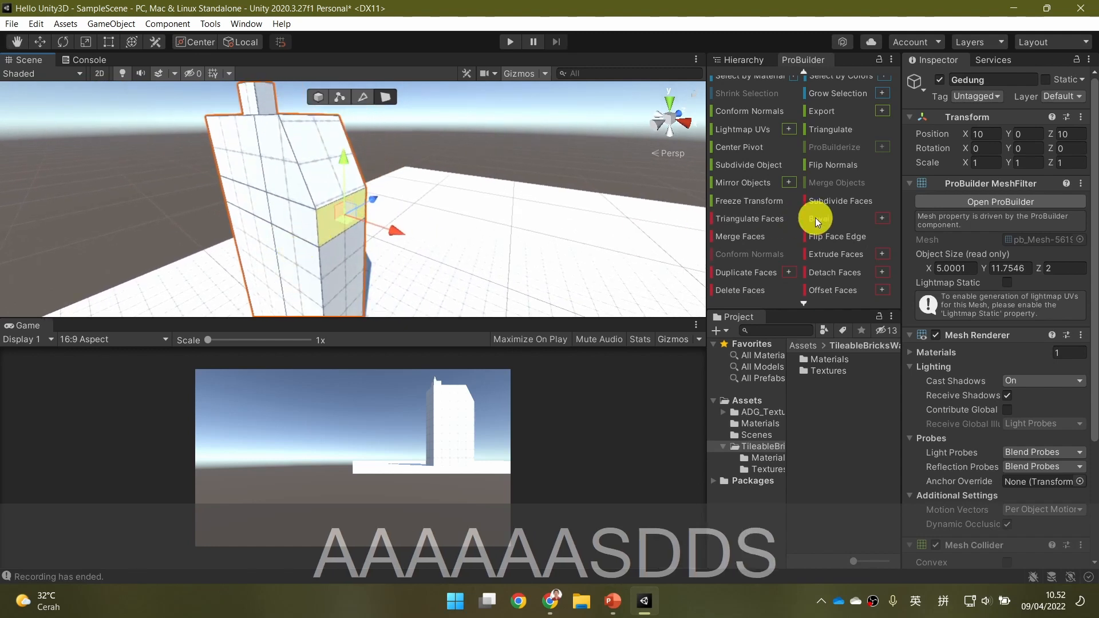
Try Select Face Loop from the band's narrow side face and from its front face beside the sloped corner.
scroll(774, 235, up, 5)
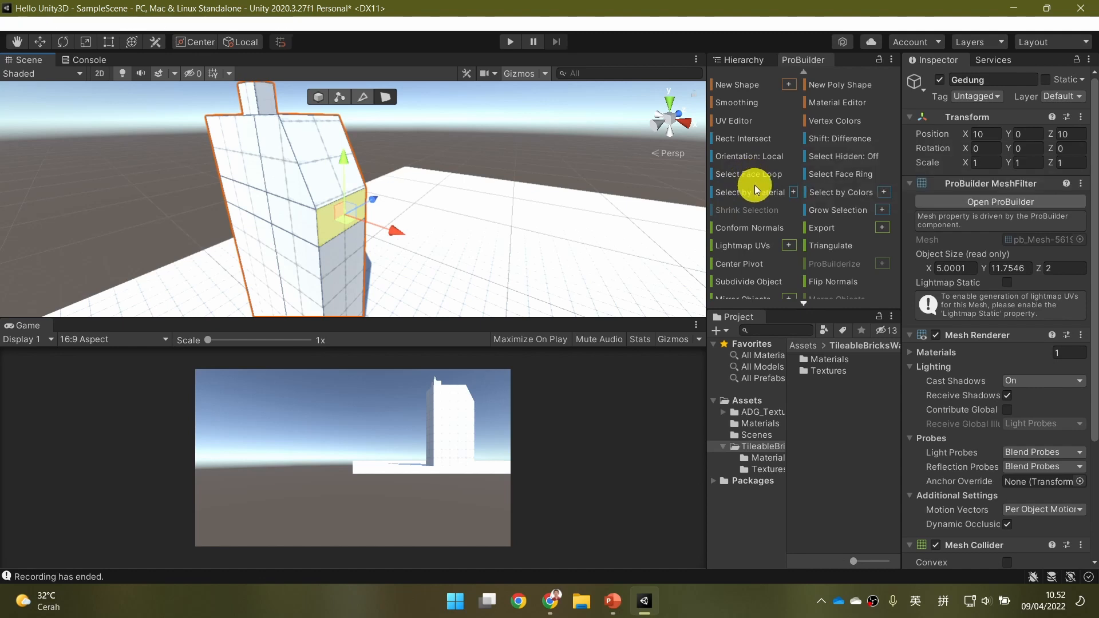
click(757, 171)
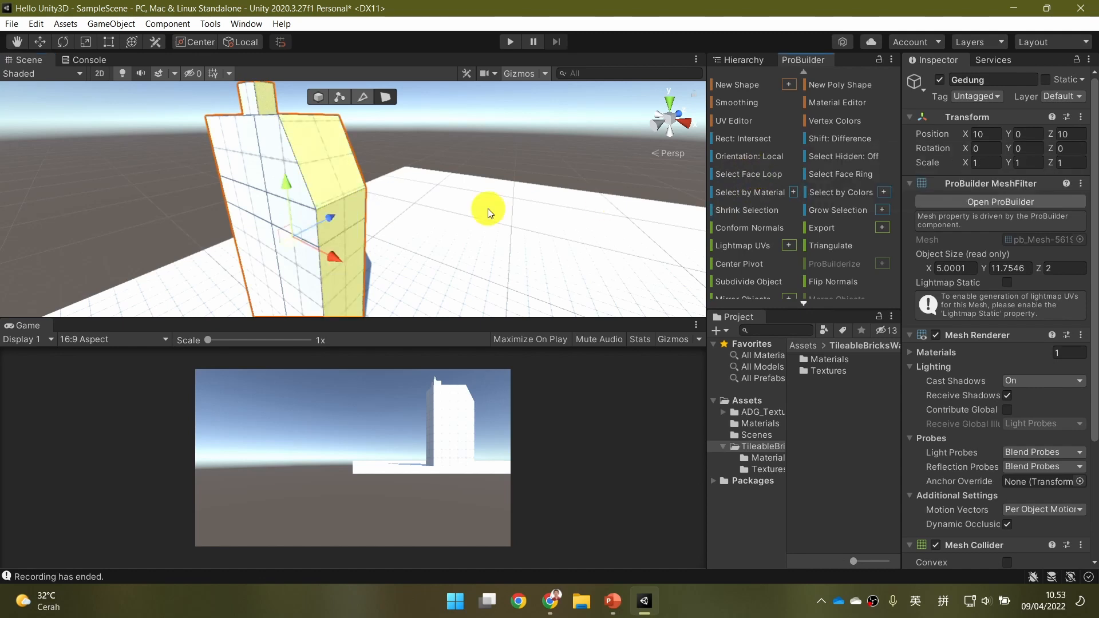
alt+drag(488, 209, 424, 217)
right_drag(424, 217, 506, 197)
key(d)
key(a)
key(a)
key(a)
key(a)
key(a)
key(a)
key(a)
key(a)
key(a)
key(a)
key(a)
key(a)
key(a)
key(a)
key(a)
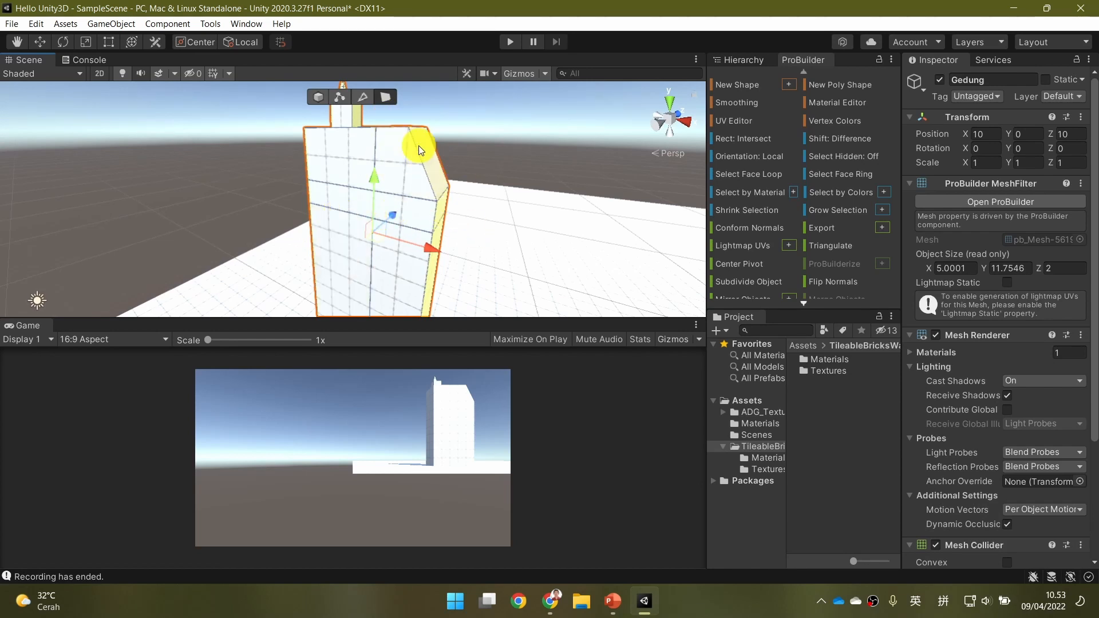
click(422, 221)
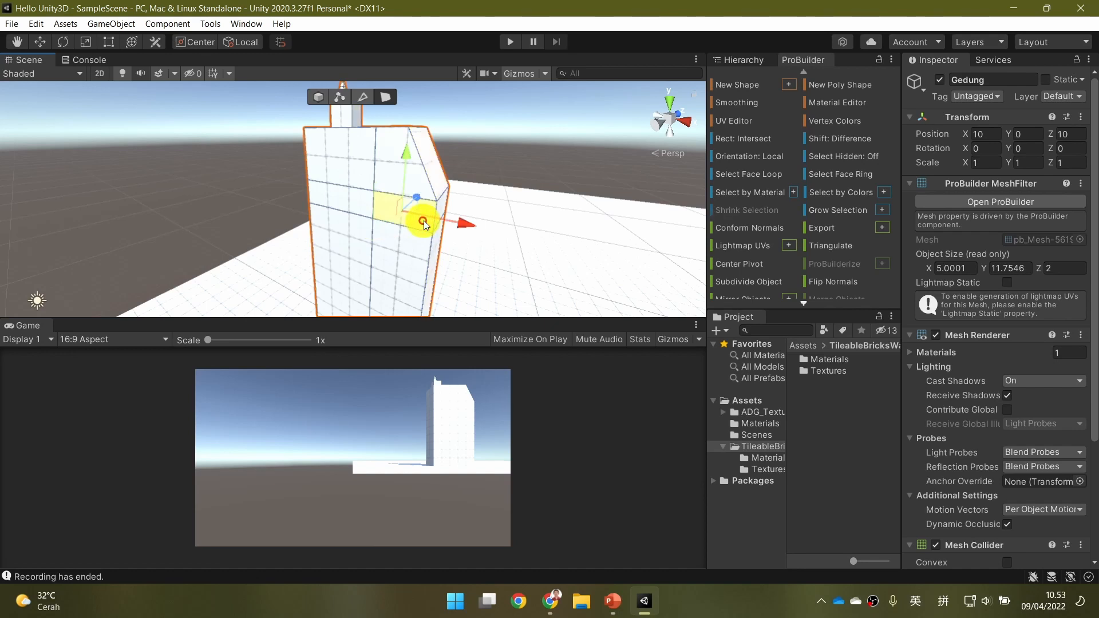
click(751, 175)
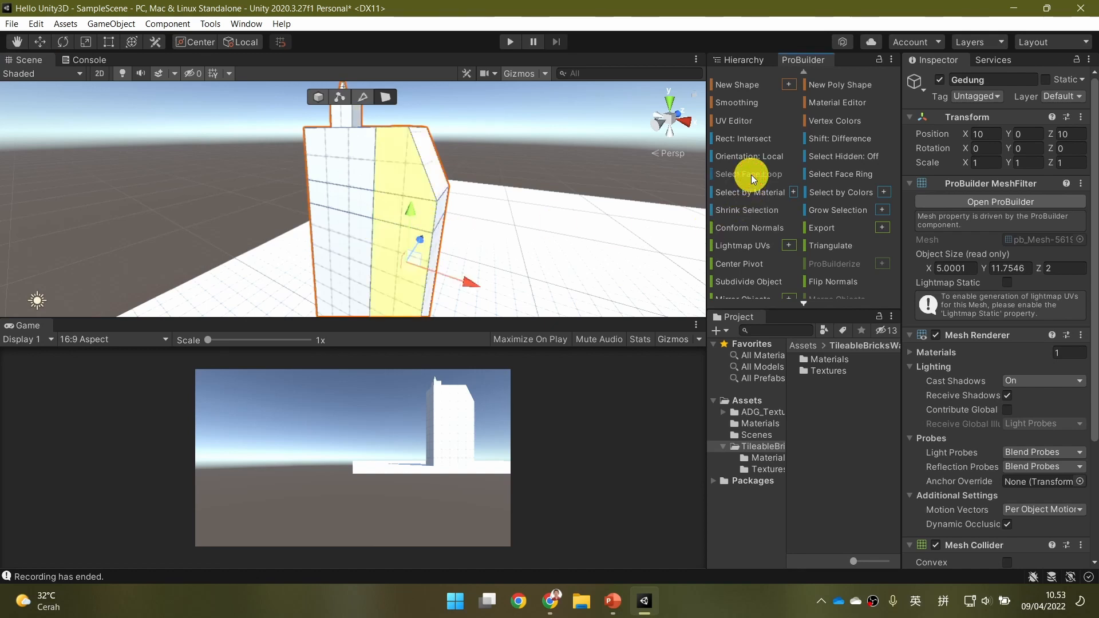
Select the horizontal face loop between the two upper edges of Gedung with Select Face Loop.
key(d)
key(d)
key(d)
key(d)
key(d)
key(d)
key(d)
right_drag(562, 212, 522, 239)
key(a)
key(a)
key(a)
key(a)
key(a)
key(a)
key(a)
key(a)
key(a)
key(a)
key(a)
key(a)
key(a)
key(a)
key(a)
key(a)
key(a)
click(441, 233)
click(751, 175)
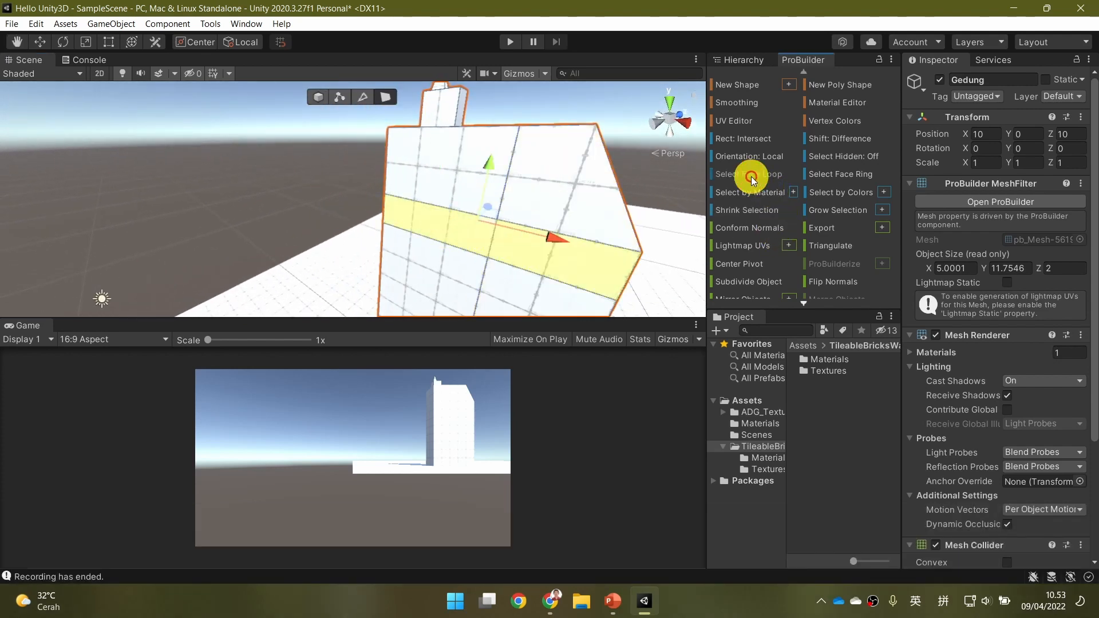
Examine from all sides of the building whether the selected face loop runs completely around it.
key(a)
key(a)
key(a)
right_drag(449, 270, 533, 238)
key(a)
key(a)
key(d)
key(d)
key(d)
key(d)
key(d)
key(d)
key(d)
key(d)
key(d)
key(d)
key(s)
key(d)
key(d)
key(d)
key(a)
key(a)
key(a)
key(a)
key(a)
key(a)
key(a)
key(a)
key(a)
key(a)
key(a)
key(w)
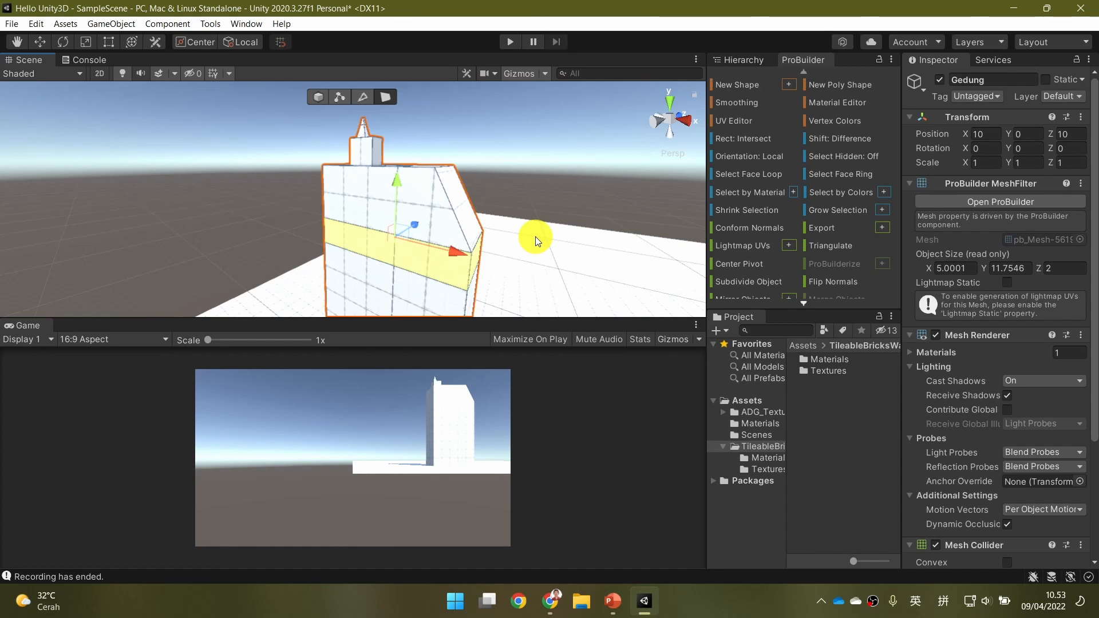
Extrude the selected face loop outward around Gedung.
key(ctrl+e)
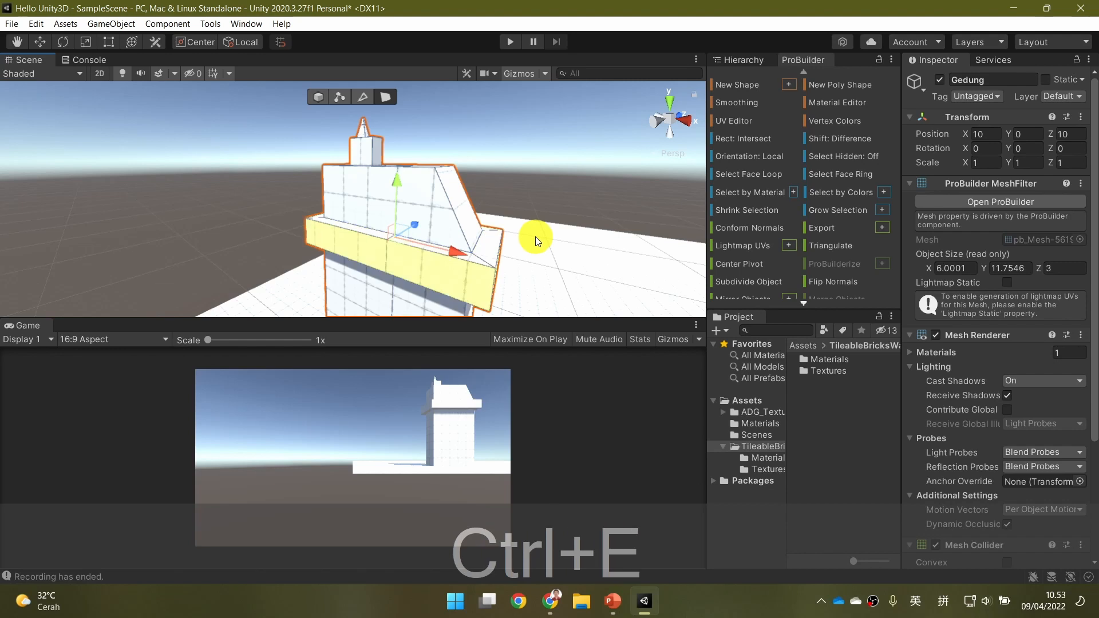
Try shifting the extruded band horizontally along its Z axis, and undo the move.
mouse_move(417, 226)
mouse_down()
mouse_move(388, 240)
mouse_move(419, 217)
mouse_up()
key(d)
key(d)
key(d)
key(d)
key(d)
key(d)
key(d)
key(d)
key(d)
key(d)
key(d)
key(d)
key(d)
right_drag(455, 214, 195, 236)
key(a)
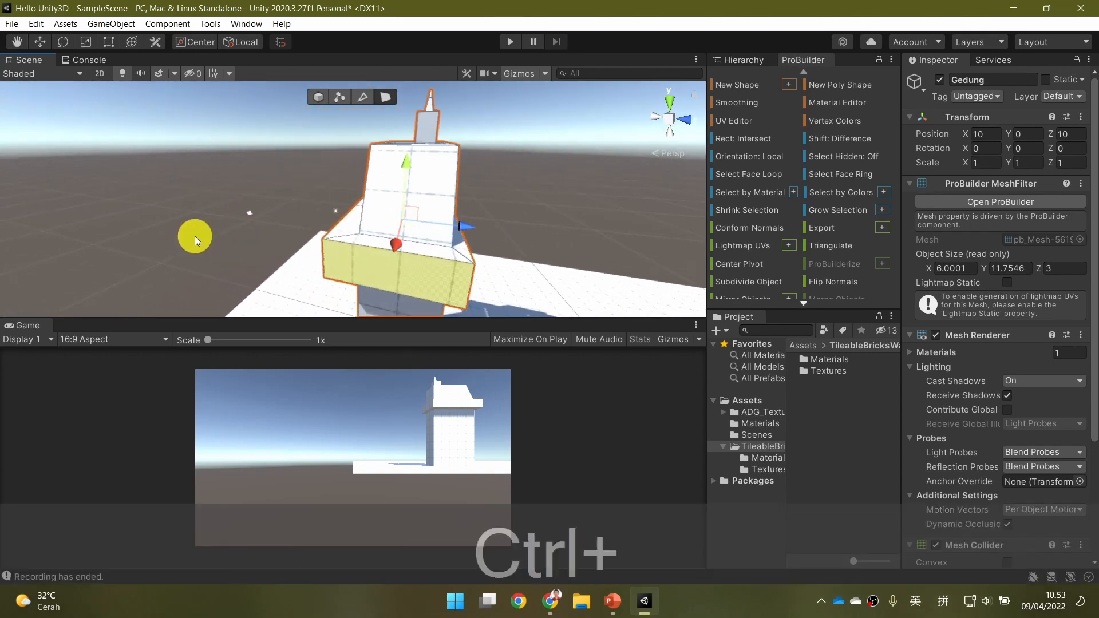
key(ctrl+z)
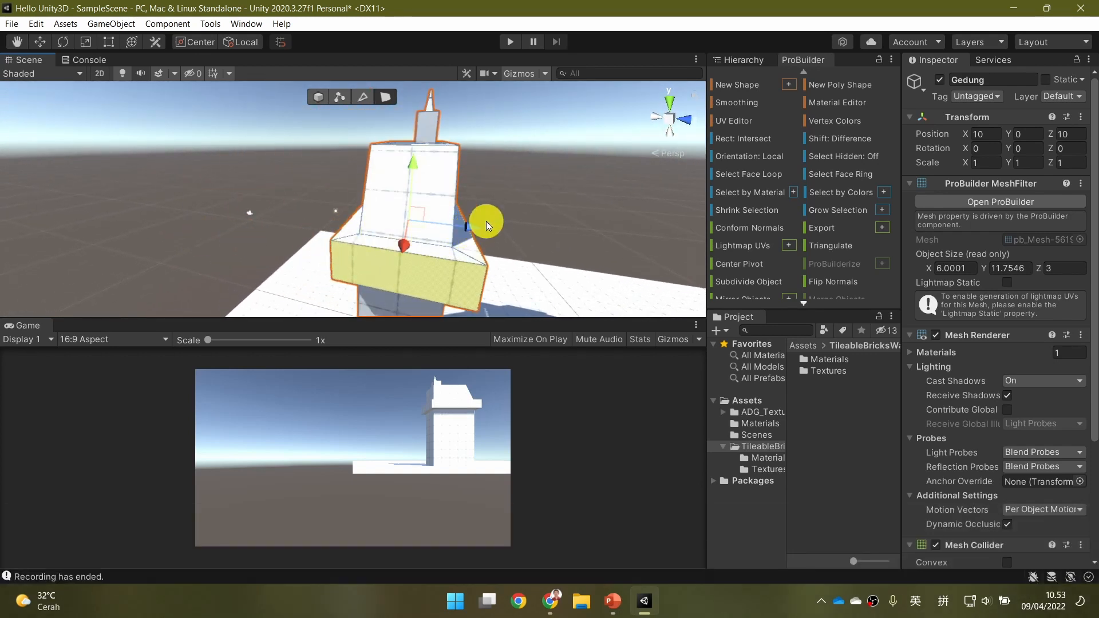
Try scaling the extruded band up uniformly with the Scale tool, and undo the scaling.
key(e)
key(r)
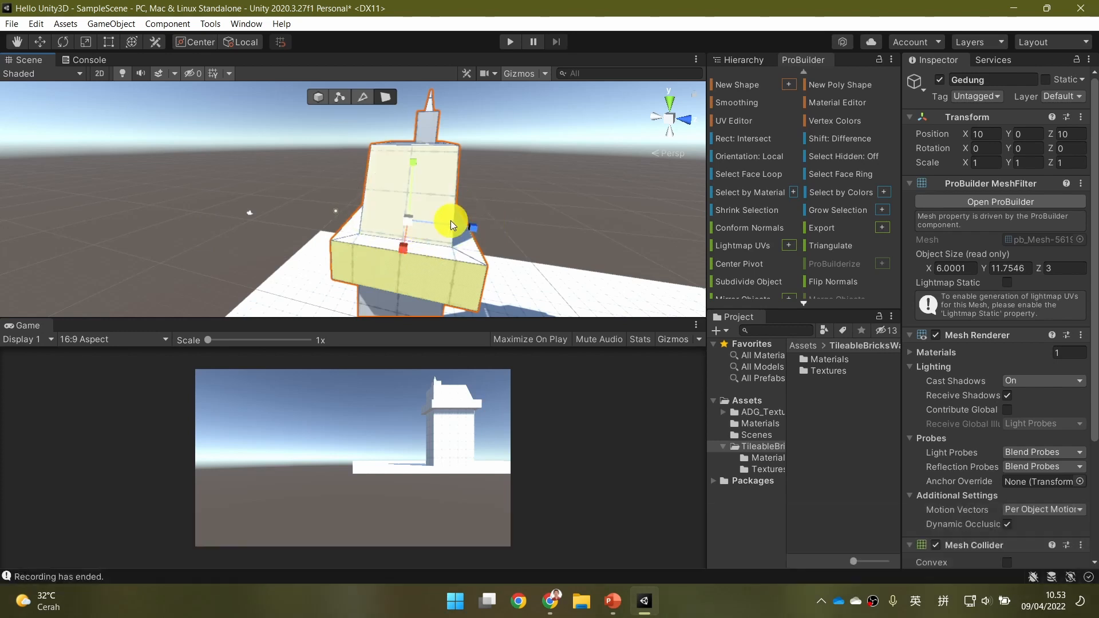
mouse_move(414, 219)
mouse_down()
mouse_move(429, 215)
mouse_move(360, 223)
mouse_move(463, 213)
mouse_move(442, 221)
mouse_move(554, 185)
mouse_move(431, 226)
mouse_up()
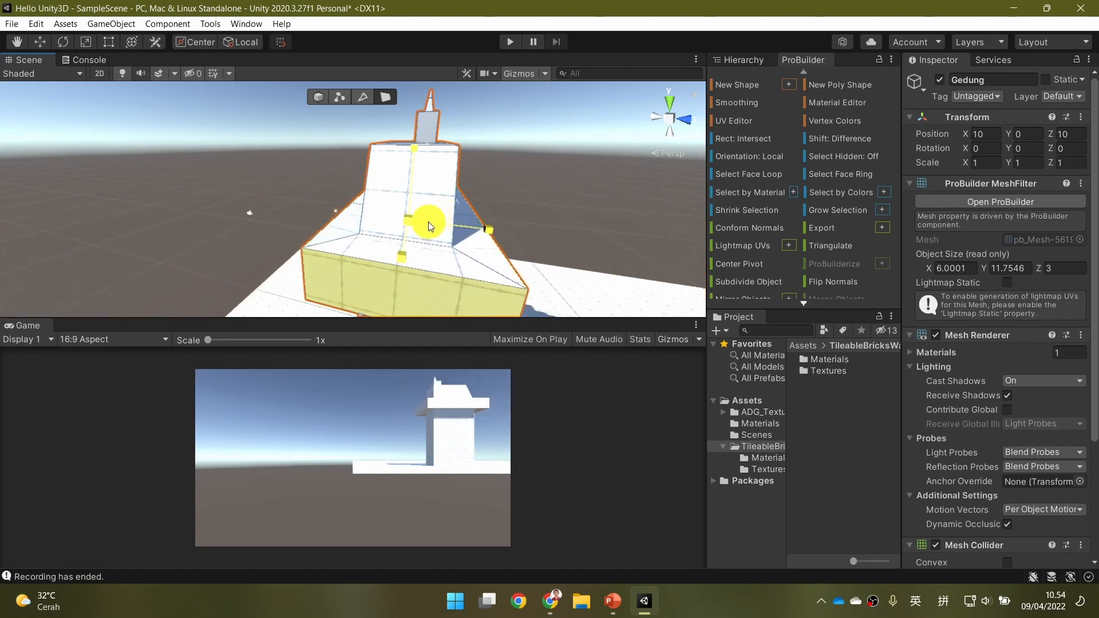
key(ctrl+z)
Scale the extruded band outward uniformly until Gedung measures about 7.28 in X and 3.64 in Z.
right_drag(505, 275, 508, 275)
key(a)
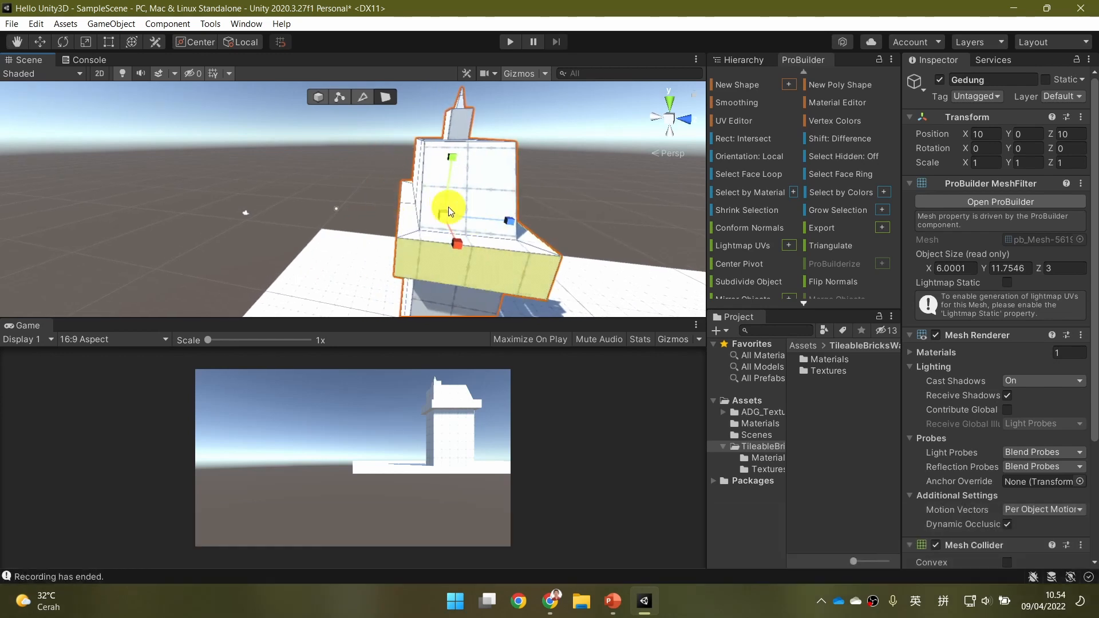
key(a)
right_drag(348, 239, 571, 253)
key(d)
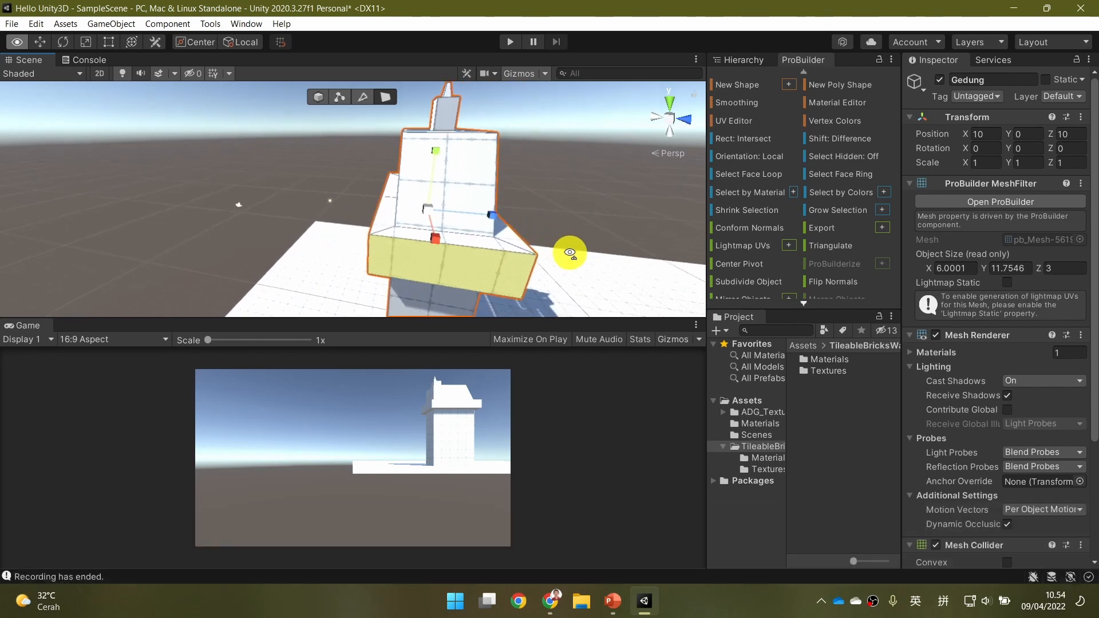
drag(426, 212, 457, 208)
ctrl+drag(463, 211, 544, 233)
right_drag(544, 233, 455, 205)
key(d)
key(d)
key(d)
key(s)
key(s)
right_drag(598, 232, 593, 183)
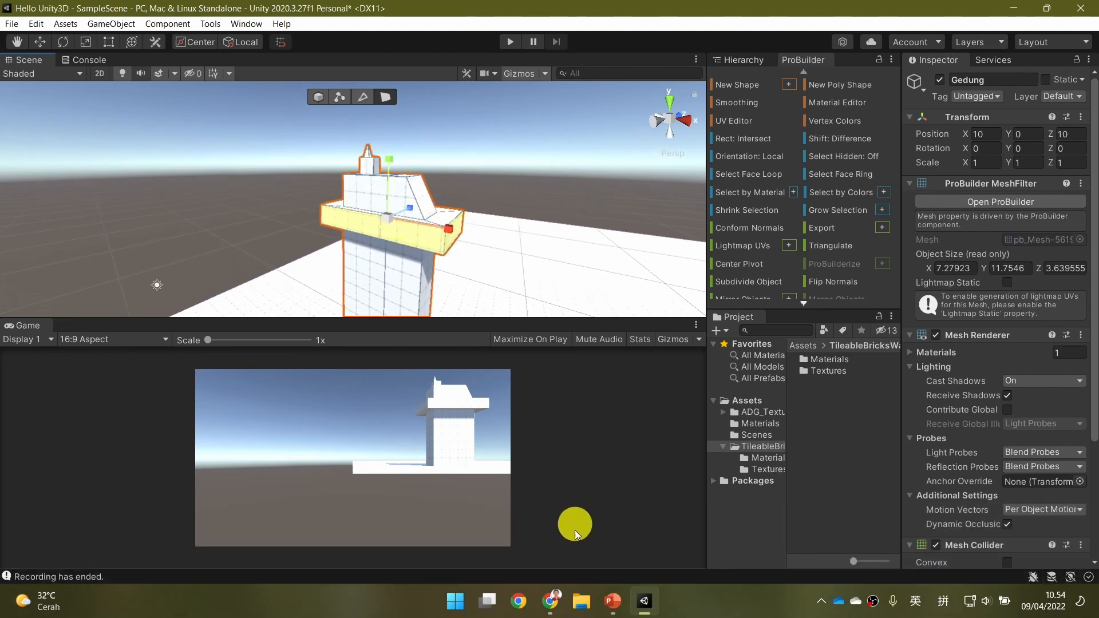
Switch to the PowerPoint presentation, review the "Loop" slide and read the following "Color?" slide.
click(613, 600)
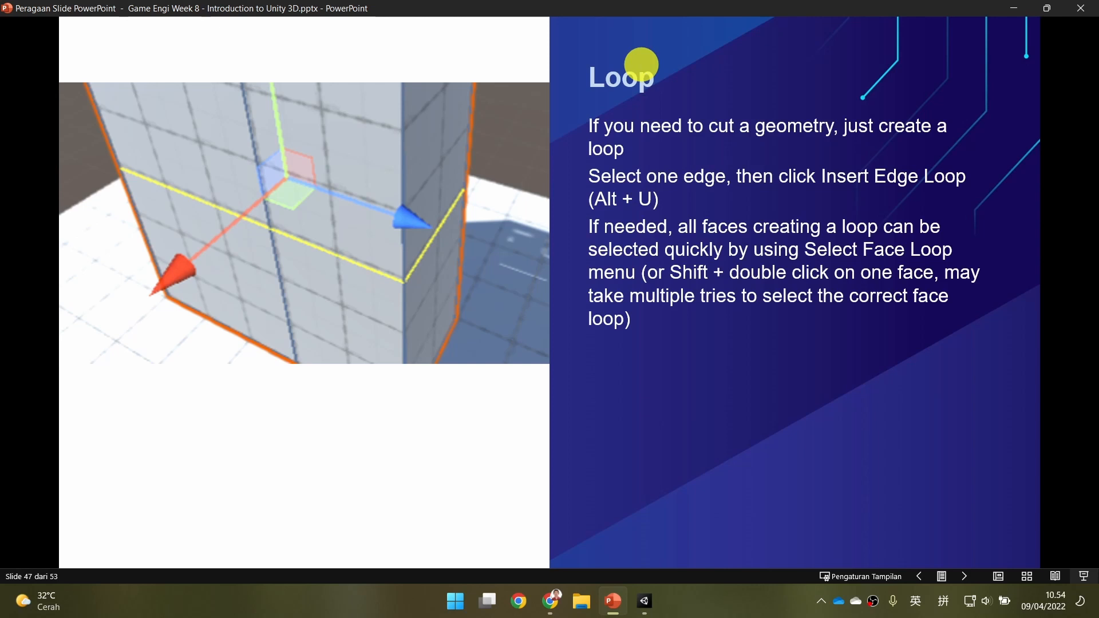
click(673, 333)
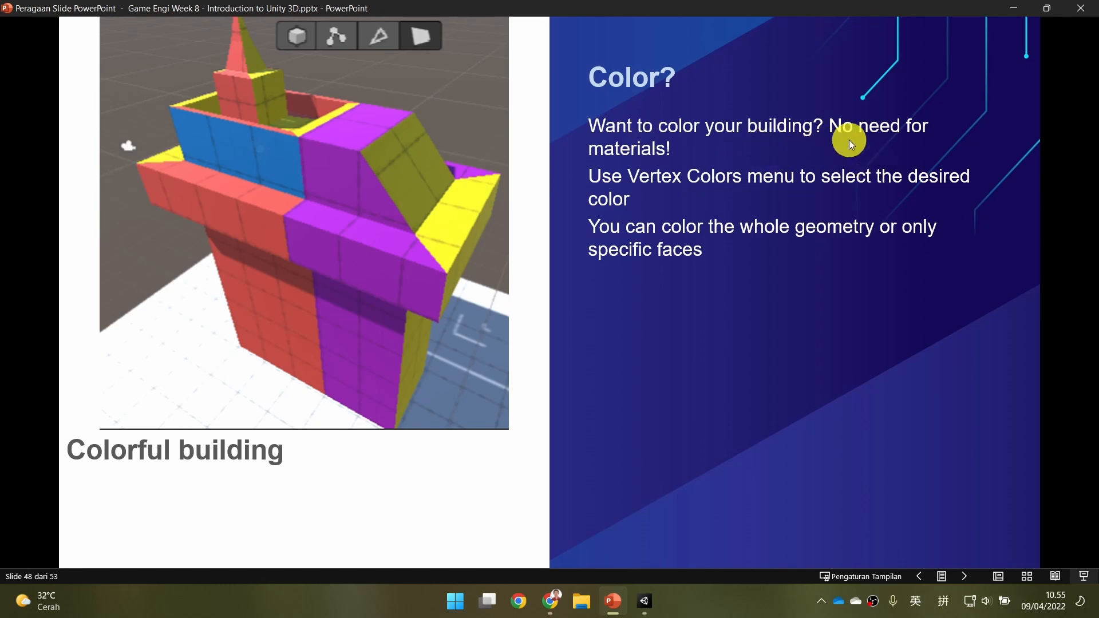
Return to Unity and switch ProBuilder to object selection with the Move tool active.
click(645, 601)
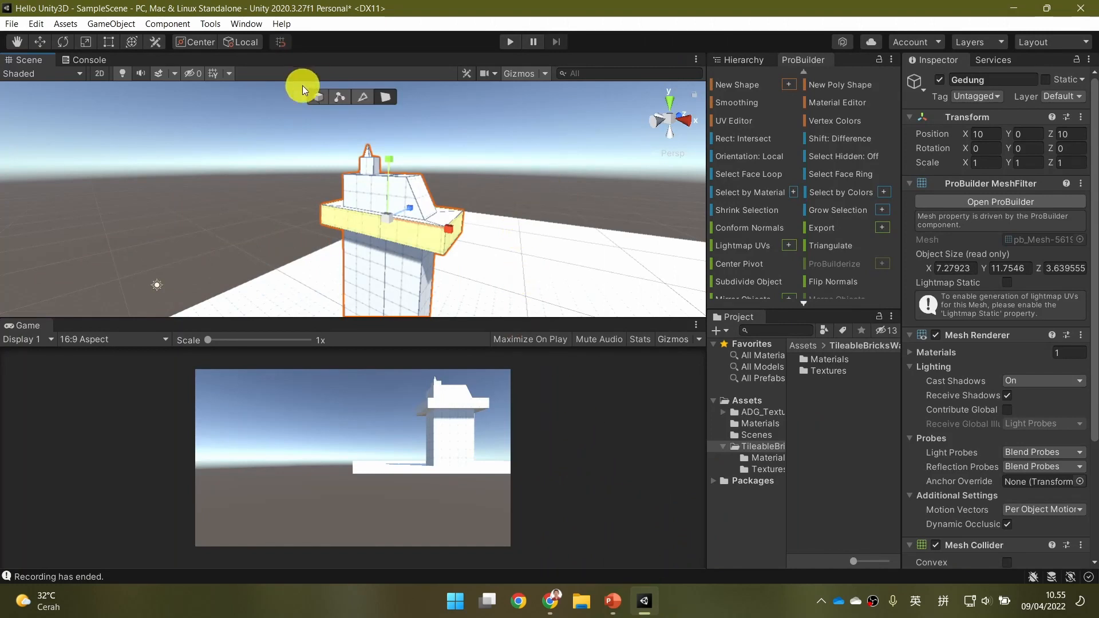
click(318, 97)
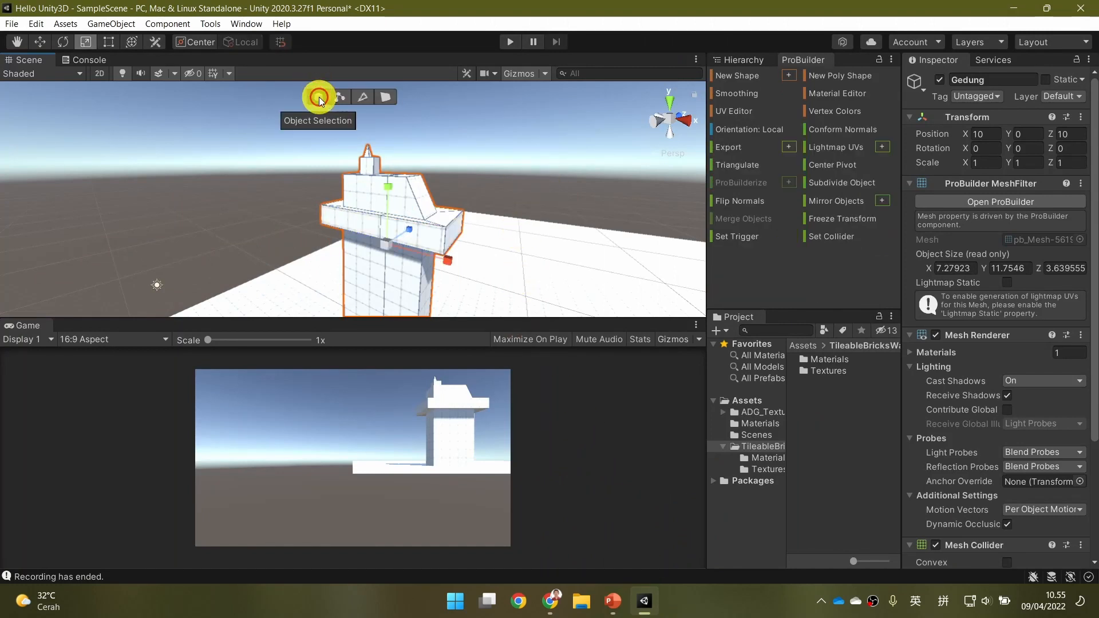
click(48, 47)
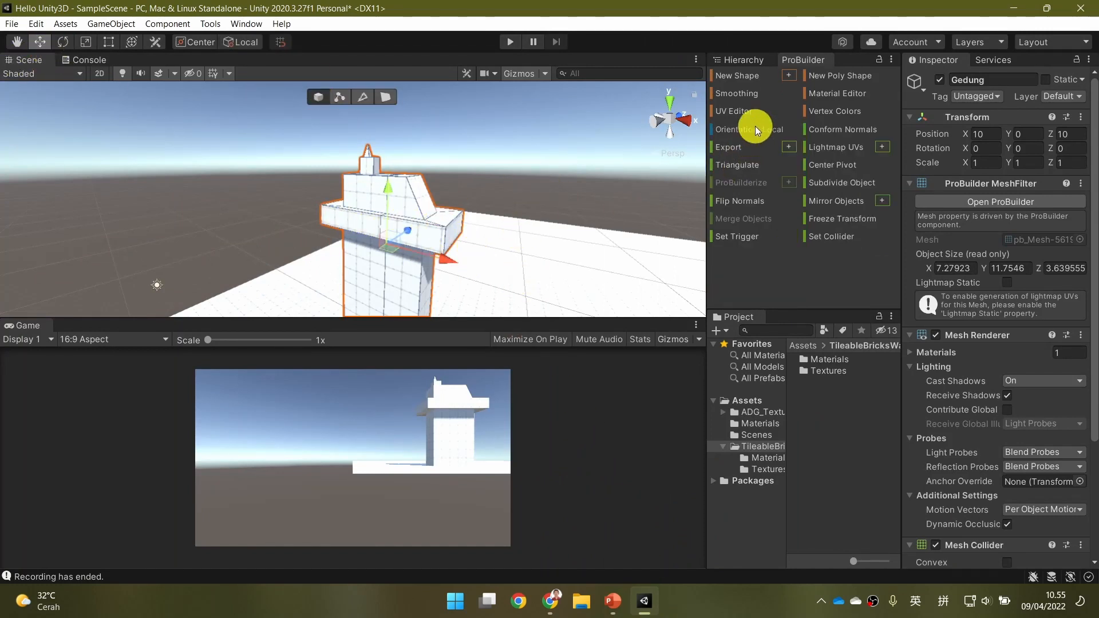
Apply the red vertex color to the whole Gedung object, and check the "Color?" slide in PowerPoint before returning to Unity.
click(844, 110)
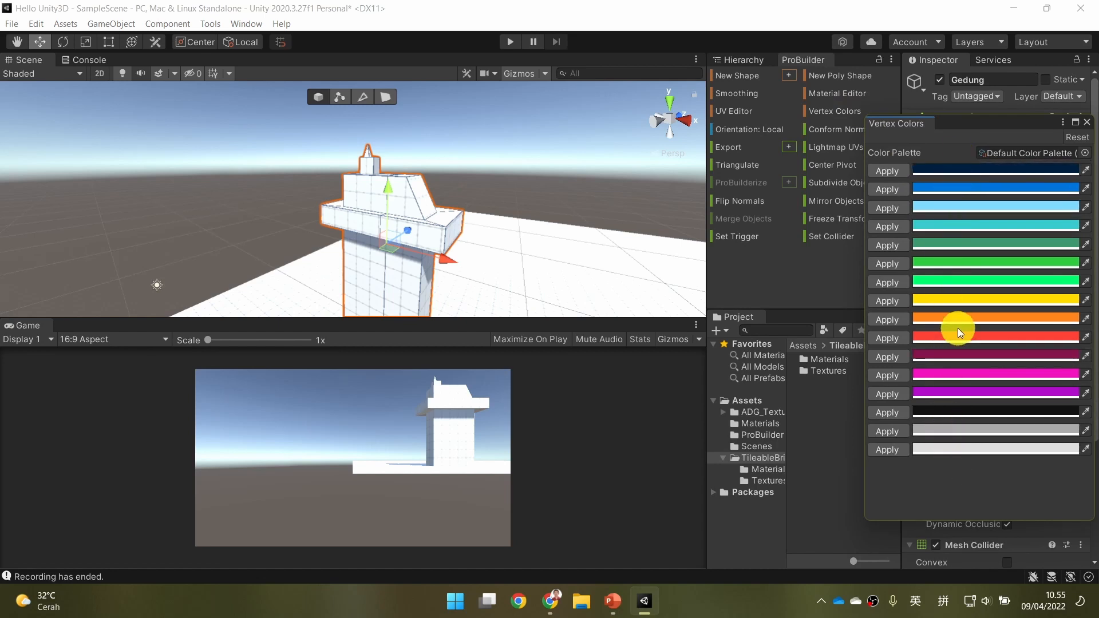
click(888, 338)
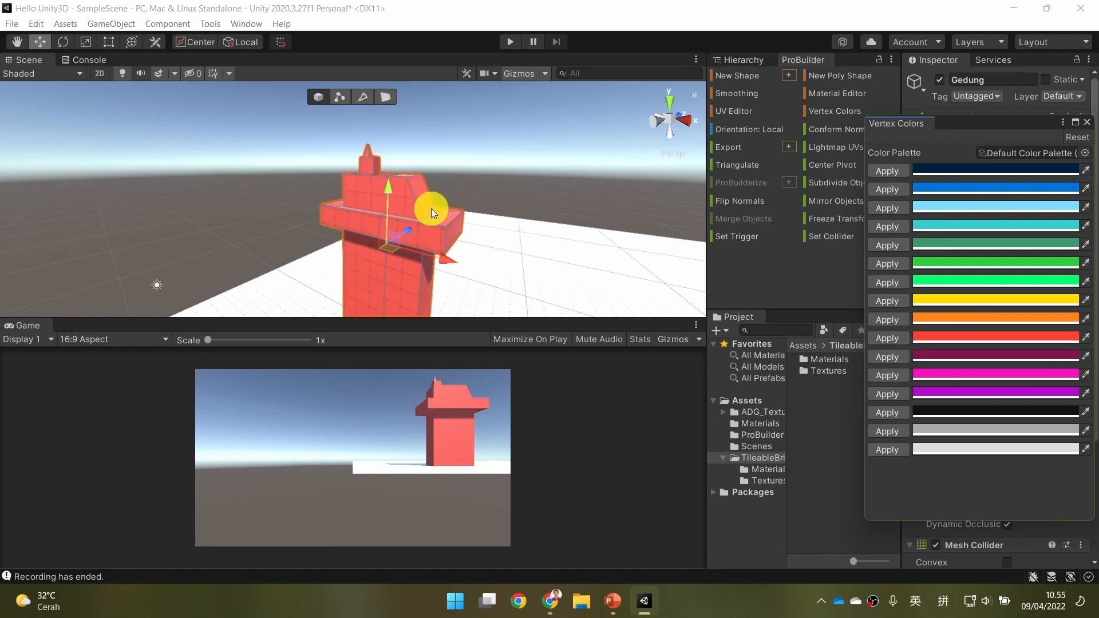
click(613, 601)
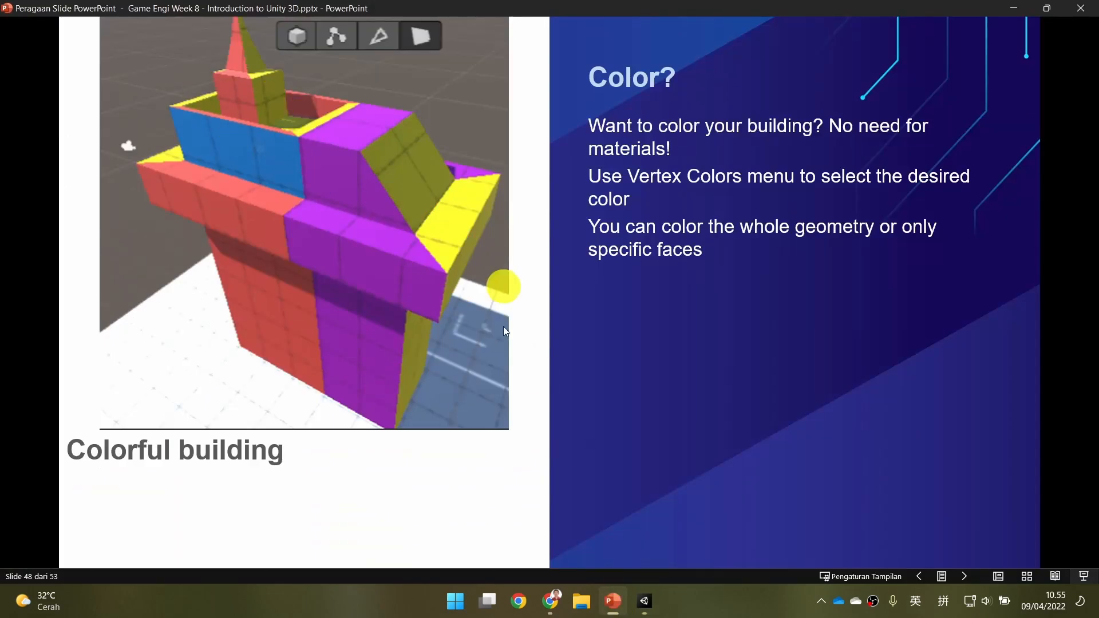
click(644, 601)
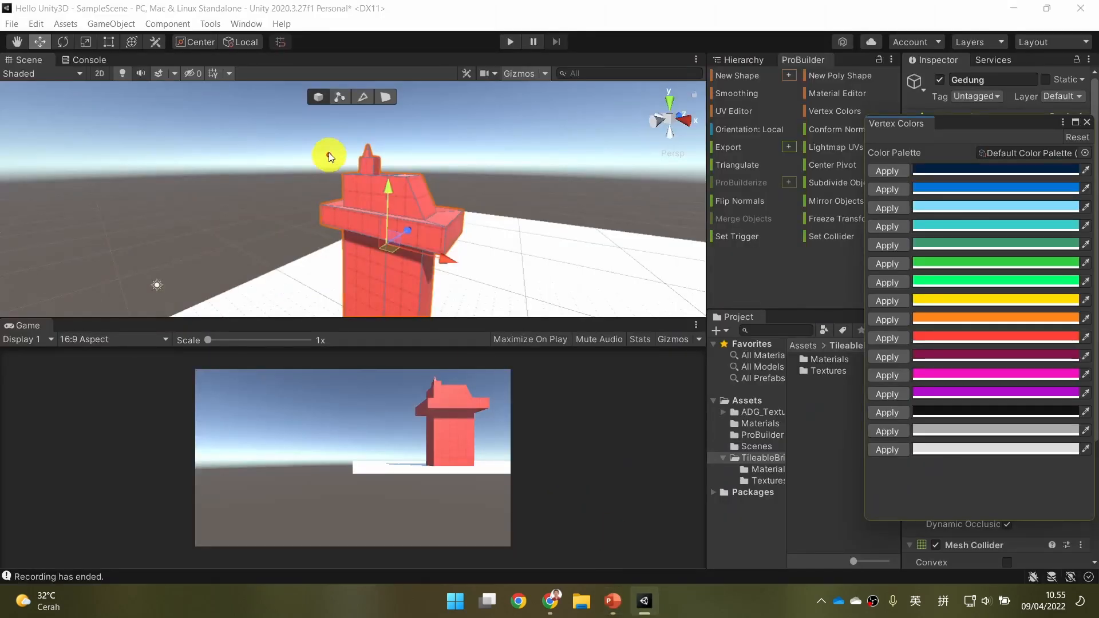
Select the outer faces of the extruded band in face selection mode and apply the blue vertex color.
click(385, 96)
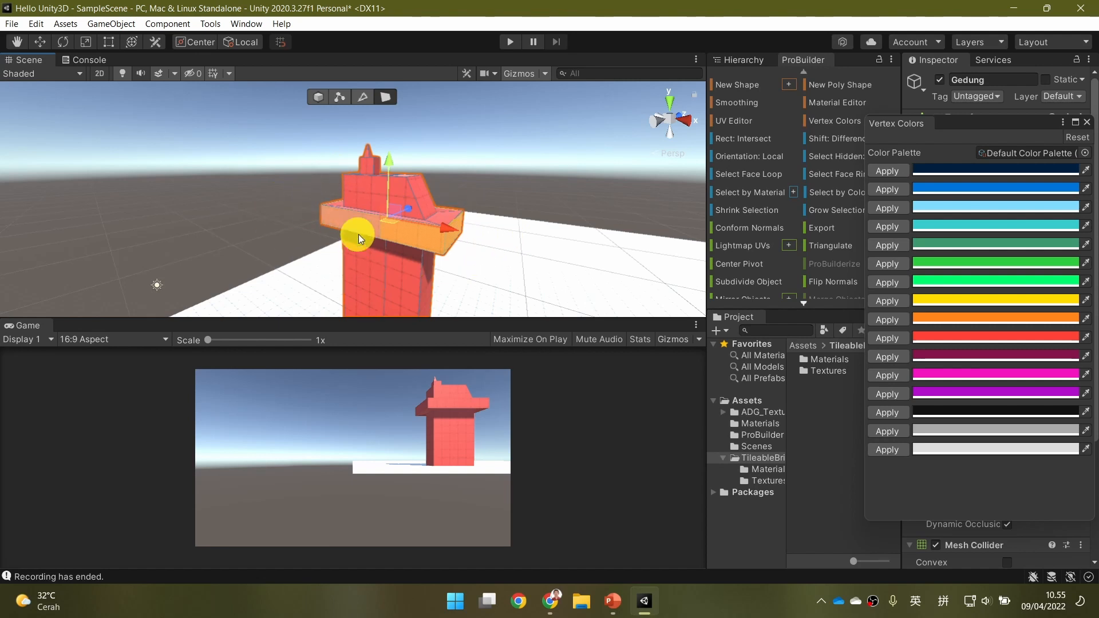
alt+drag(579, 216, 630, 212)
click(890, 184)
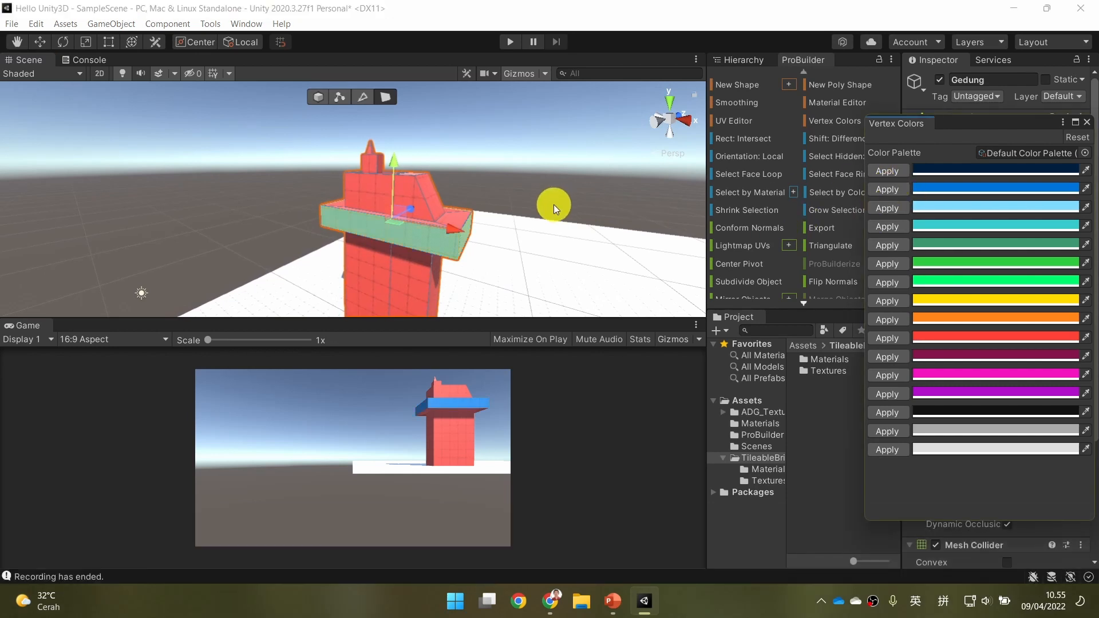
Apply the magenta vertex color to the sloped face above the extruded band.
click(524, 226)
alt+drag(558, 190, 461, 206)
click(447, 176)
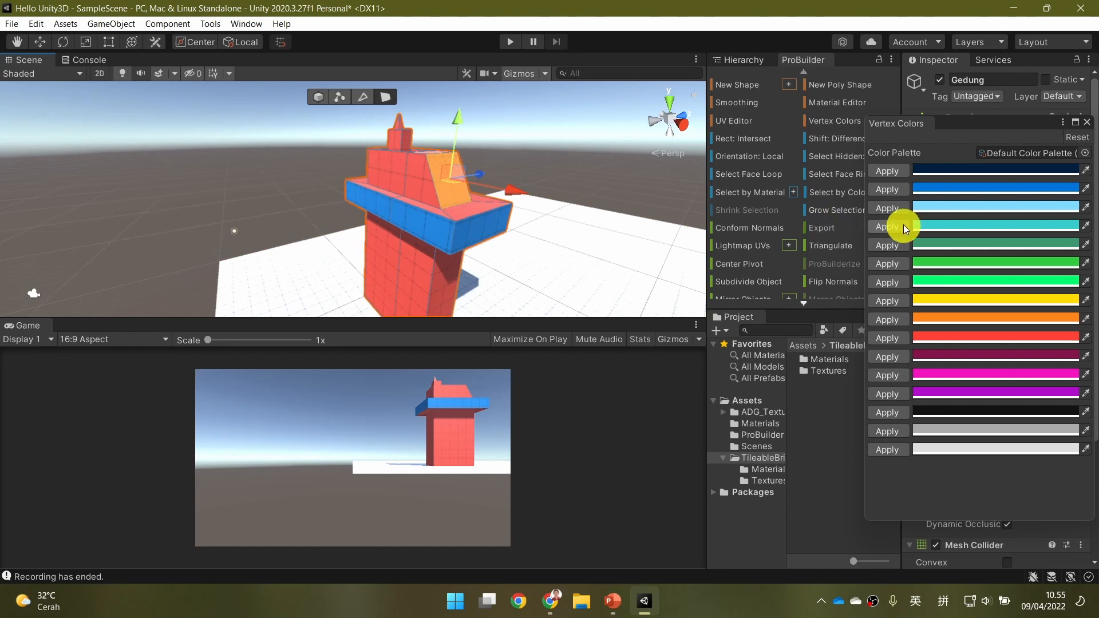
click(892, 379)
Select the side faces of the block beneath the spire and color them grey.
click(517, 272)
right_drag(435, 267, 452, 295)
key(e)
key(e)
key(w)
key(w)
key(w)
click(487, 242)
ctrl+click(486, 239)
right_drag(572, 198, 201, 149)
key(d)
key(ctrl+d)
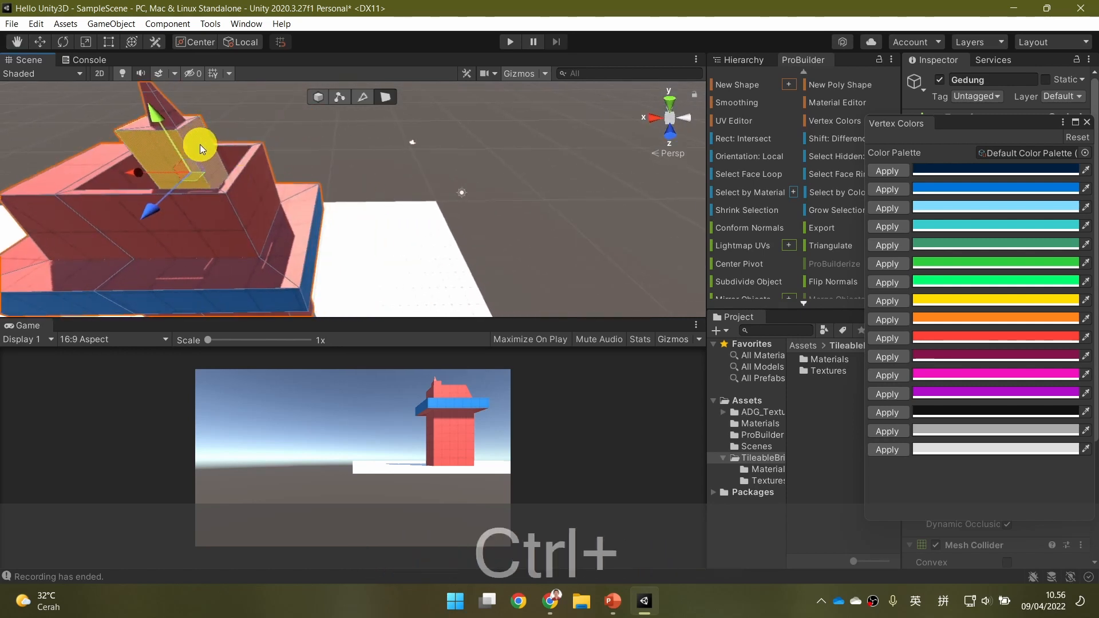
key(ctrl+a)
right_drag(164, 223, 685, 228)
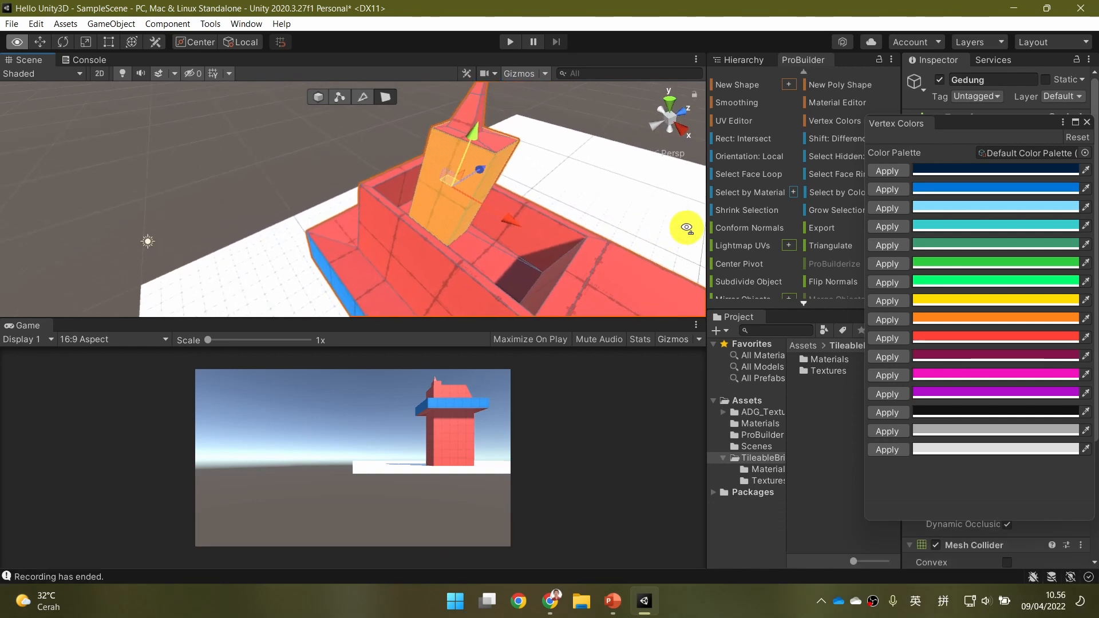
click(897, 433)
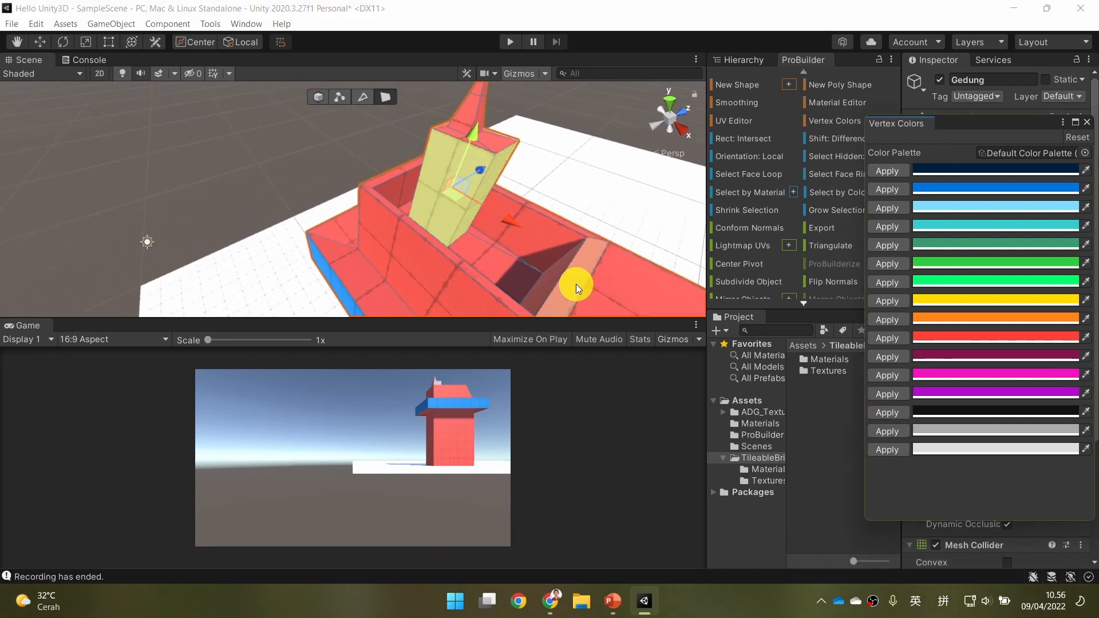
Color the flat roof face adjoining the magenta slope magenta as well.
click(594, 195)
key(s)
key(s)
key(s)
right_drag(591, 213, 480, 277)
key(w)
click(448, 237)
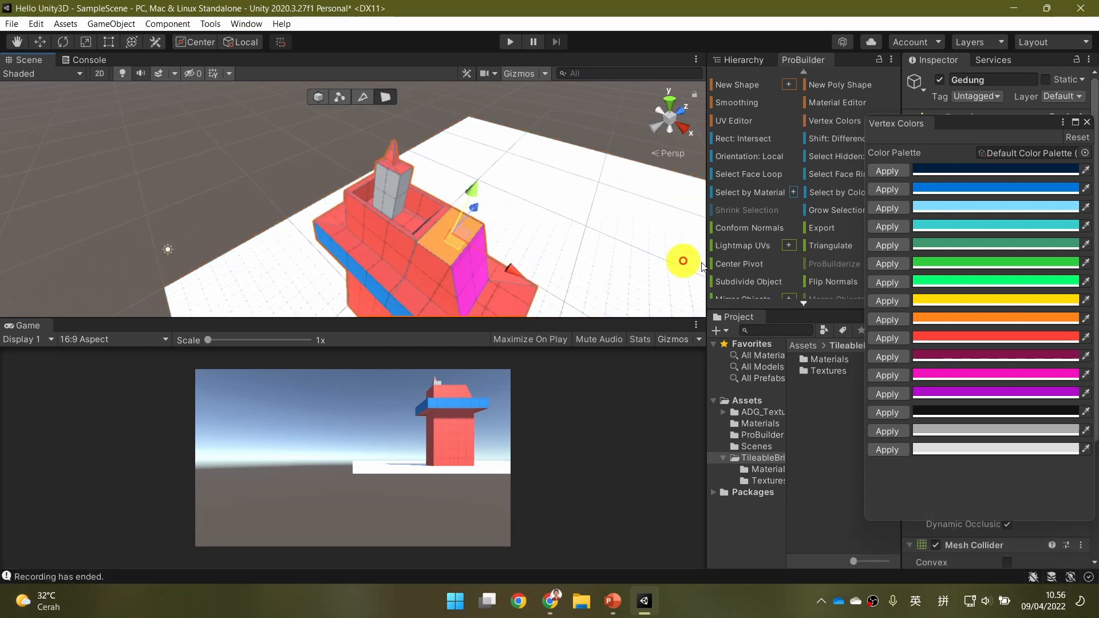
click(900, 378)
Select the upward-facing faces all around the extruded band and color them blue.
click(522, 203)
right_drag(536, 276, 466, 289)
key(s)
key(a)
click(465, 287)
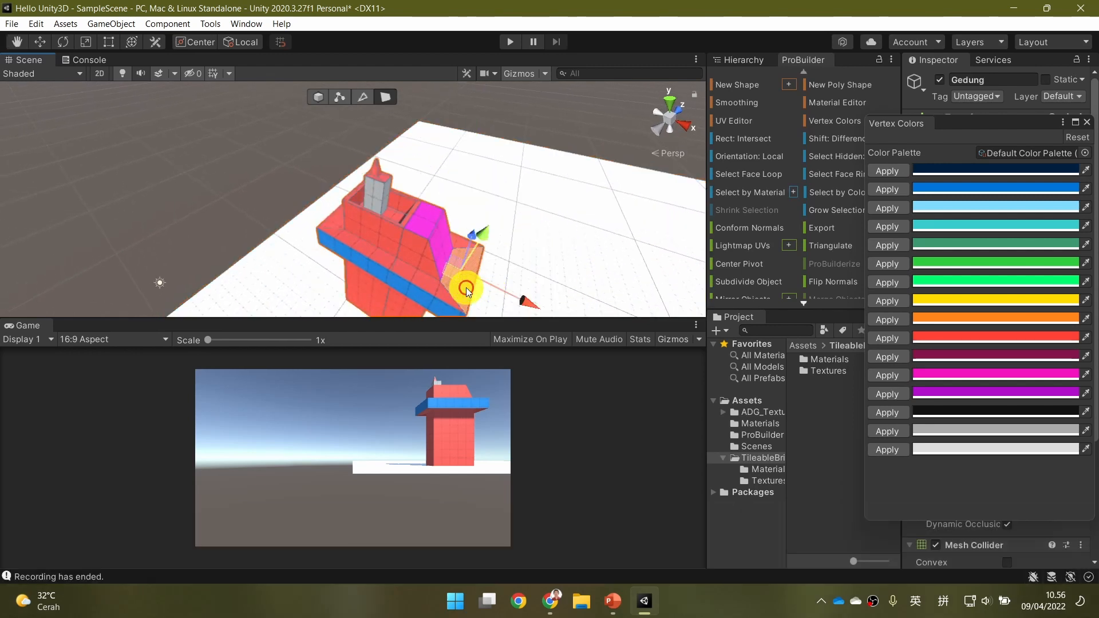
ctrl+click(427, 284)
ctrl+click(376, 256)
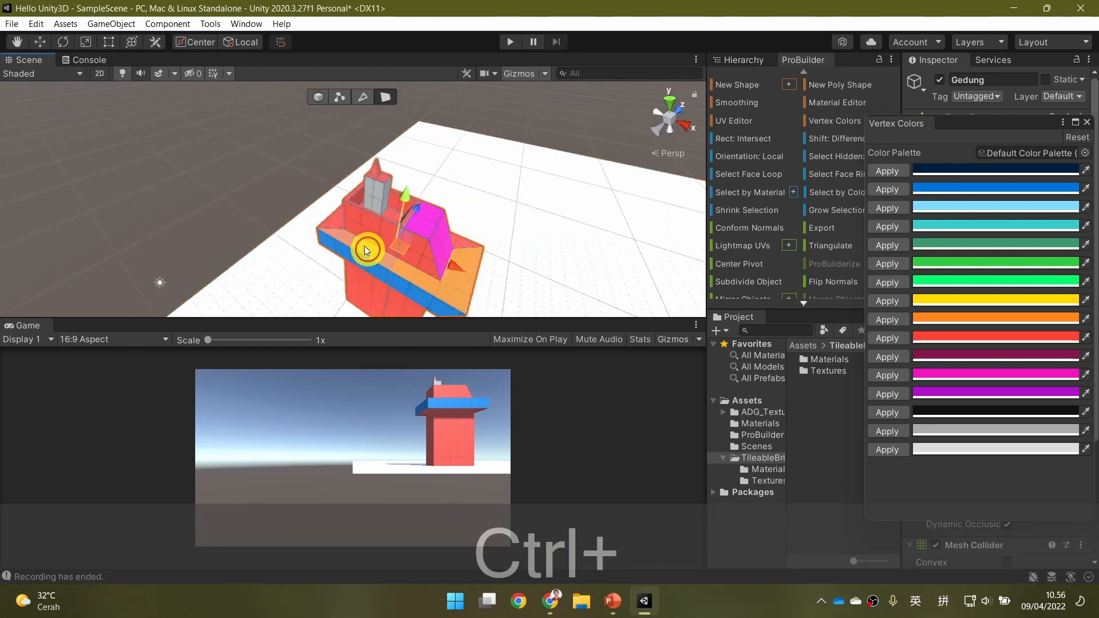
key(d)
right_drag(599, 196, 324, 284)
ctrl+click(324, 283)
key(d)
right_drag(493, 201, 296, 197)
ctrl+click(294, 186)
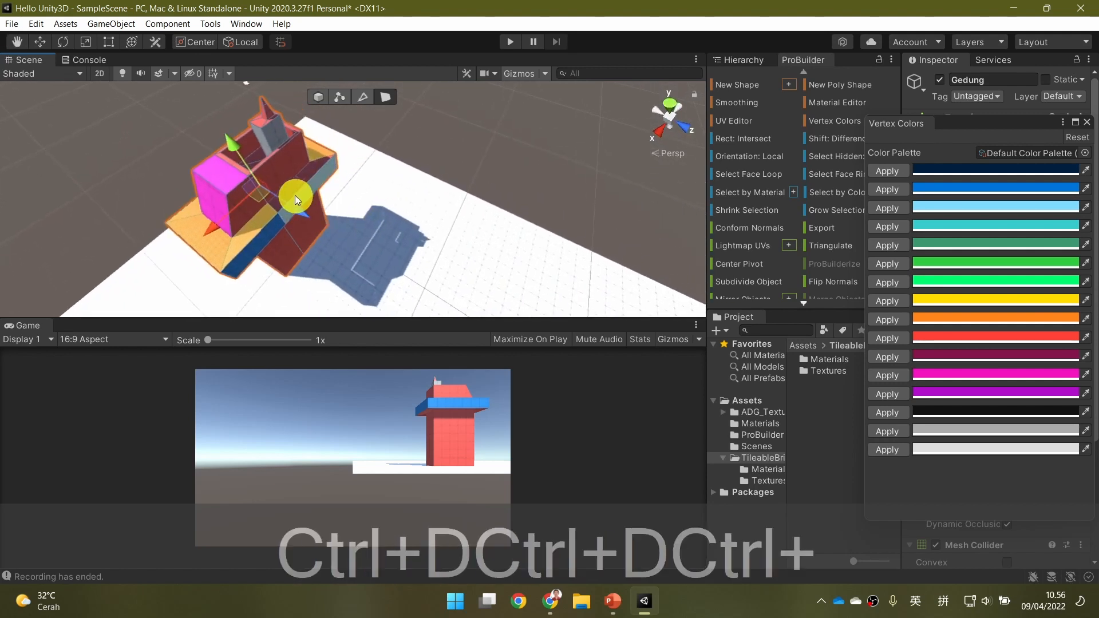
click(886, 190)
Select the front wall faces of the building below the blue band and color them green.
key(alt)
key(a)
right_drag(285, 235, 417, 249)
click(276, 258)
key(a)
right_drag(288, 268, 410, 162)
key(a)
key(a)
key(a)
key(e)
key(w)
key(s)
key(e)
key(q)
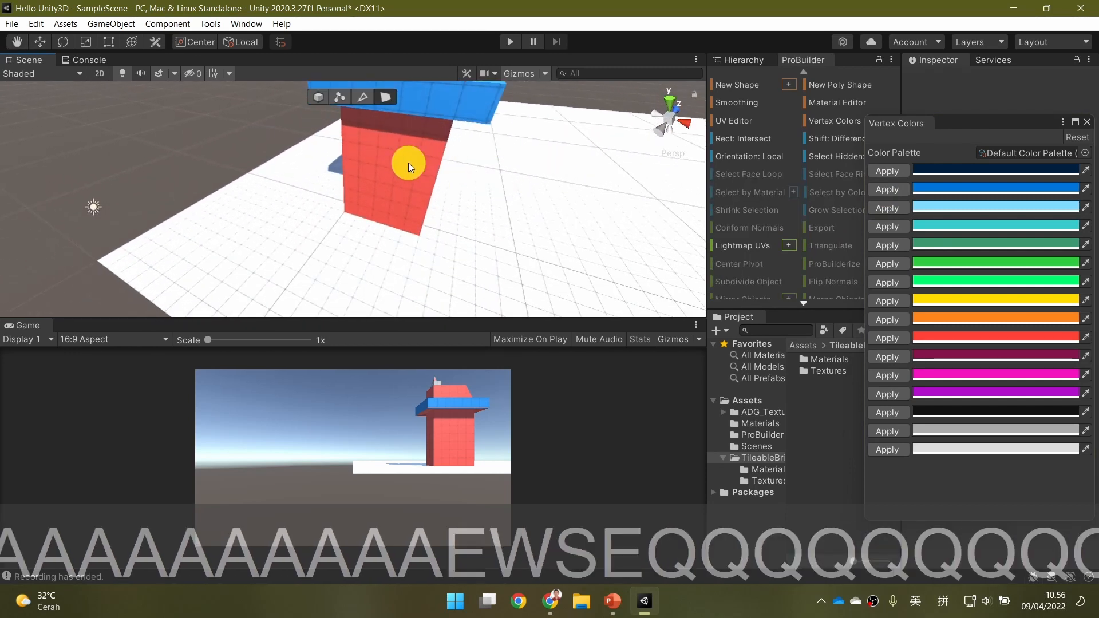
click(410, 165)
ctrl+click(377, 161)
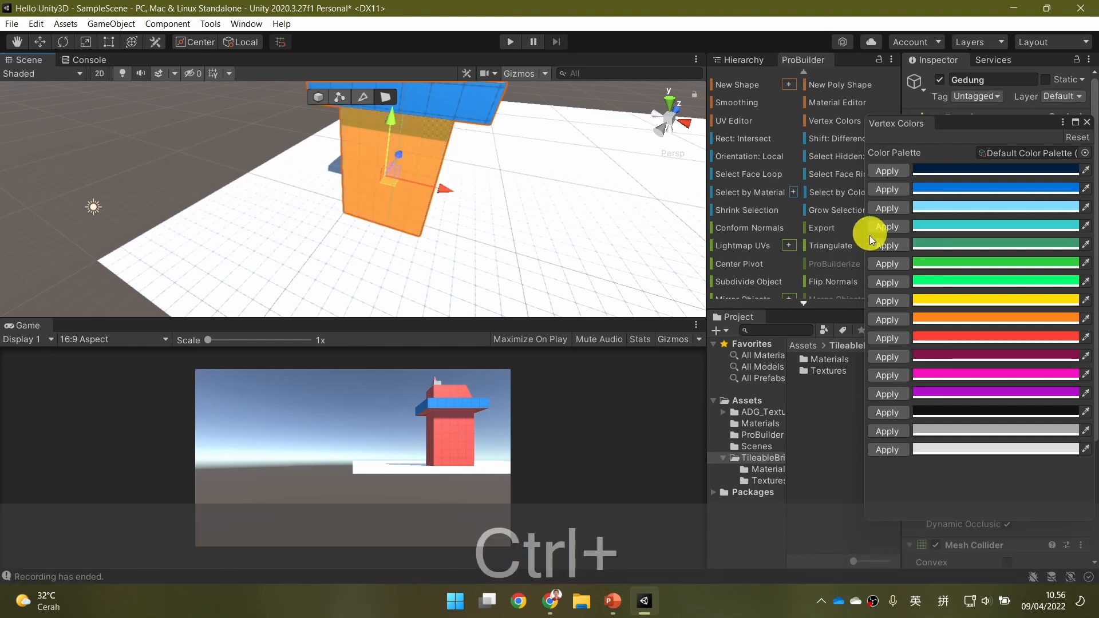
click(887, 263)
Review the colored building, switch to PowerPoint and advance from the "Color?" slide to the "Poly Shape" slide.
click(559, 215)
right_drag(517, 191, 479, 197)
key(d)
key(e)
key(e)
key(e)
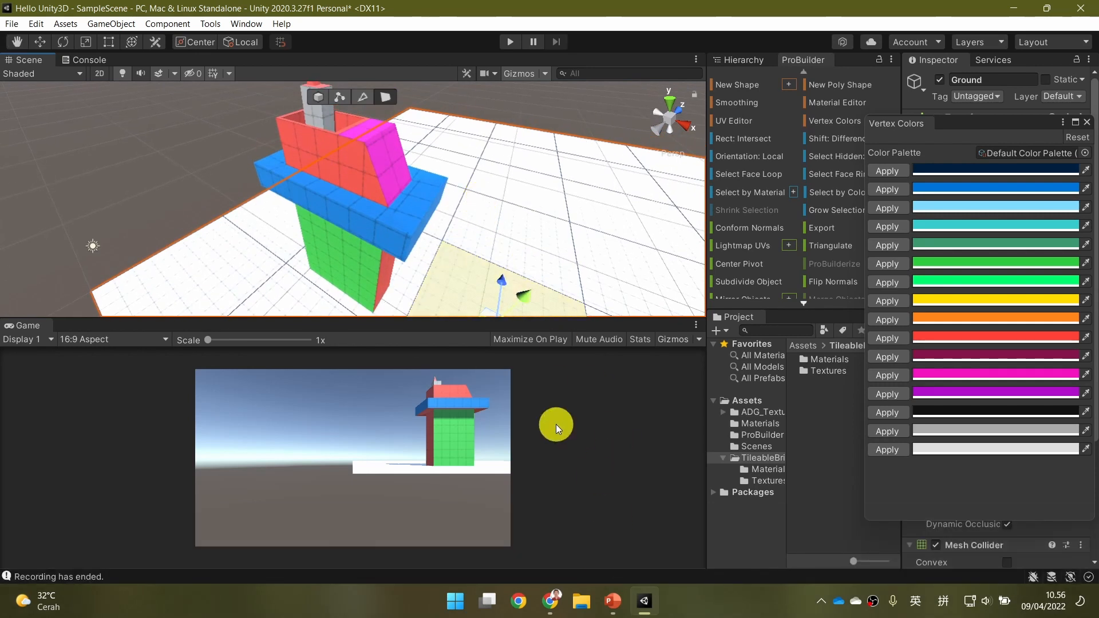
click(613, 600)
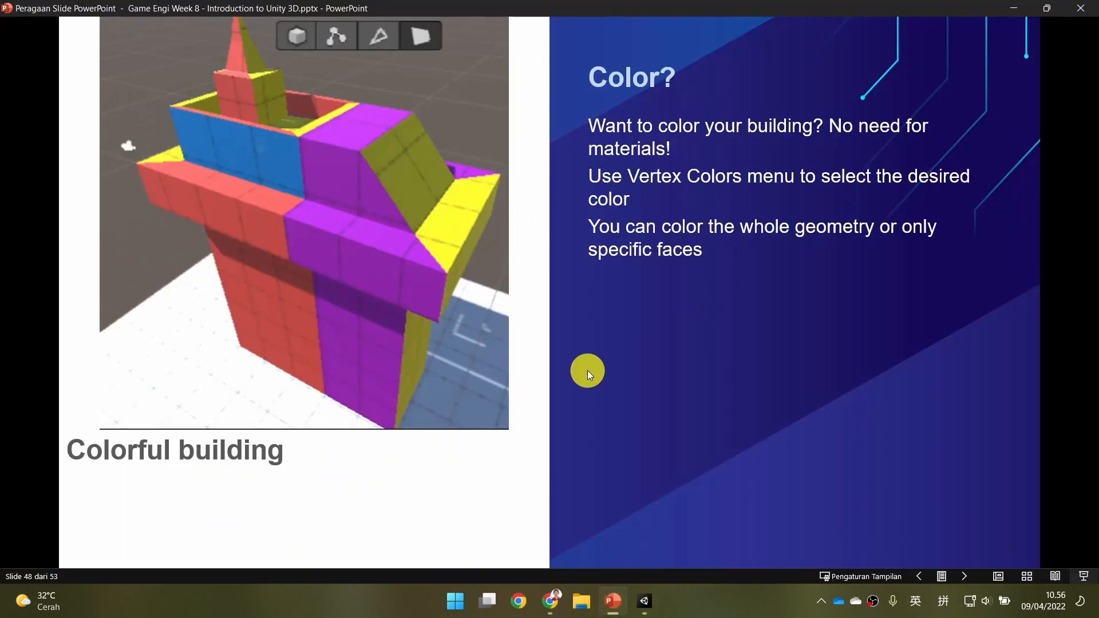
click(649, 365)
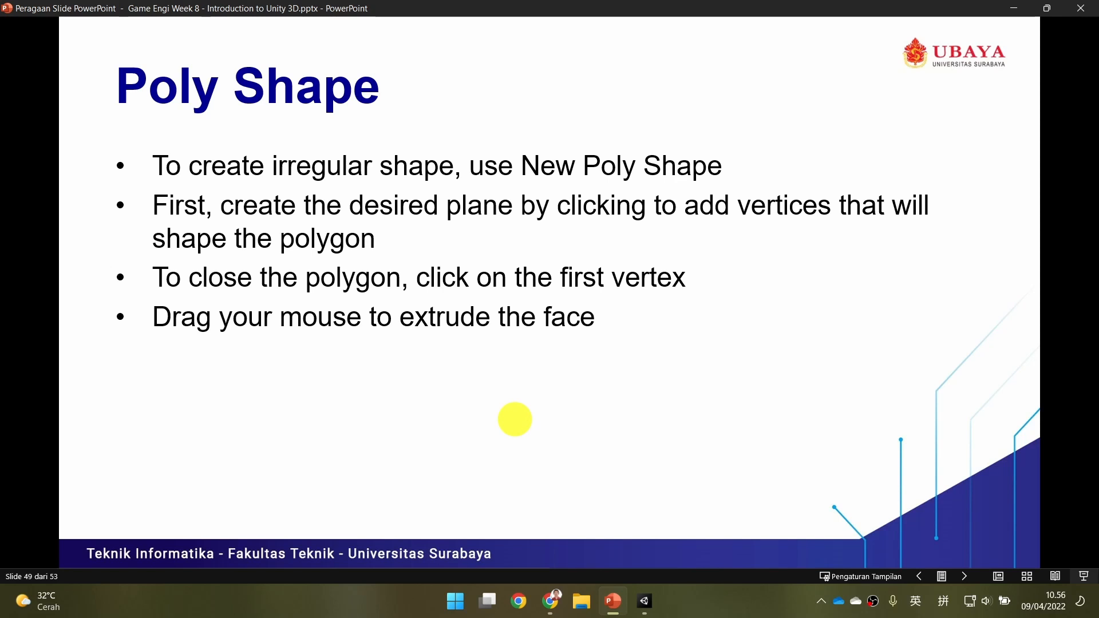
Return to Unity, bring an empty area beside the Ground into view and close the Vertex Colors window.
click(653, 595)
right_drag(259, 189, 289, 194)
key(a)
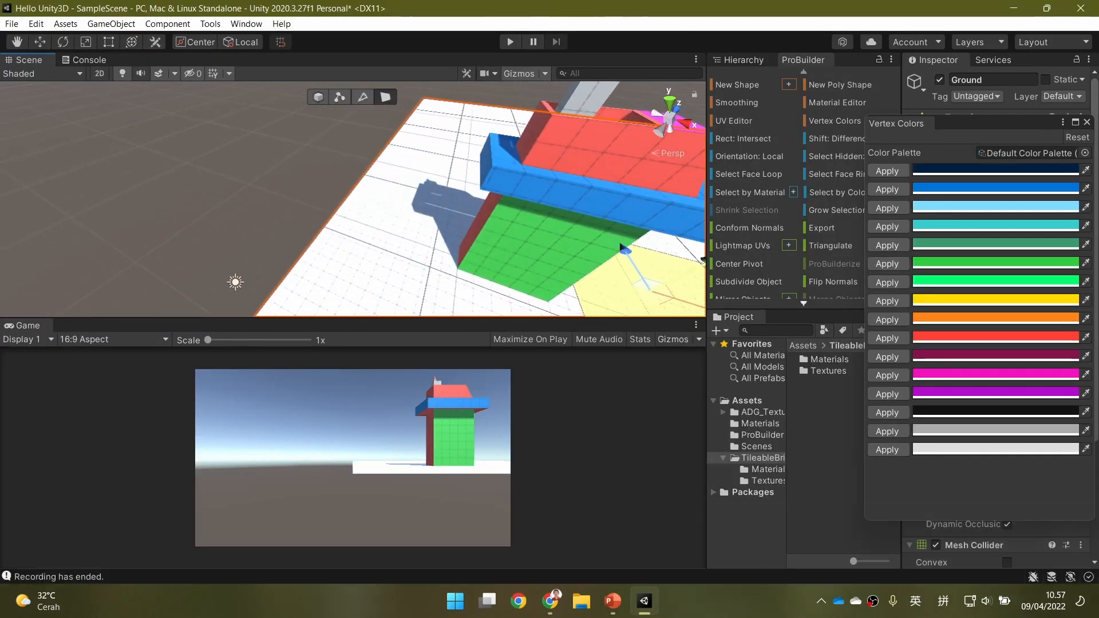
key(a)
right_drag(166, 219, 91, 189)
click(1087, 122)
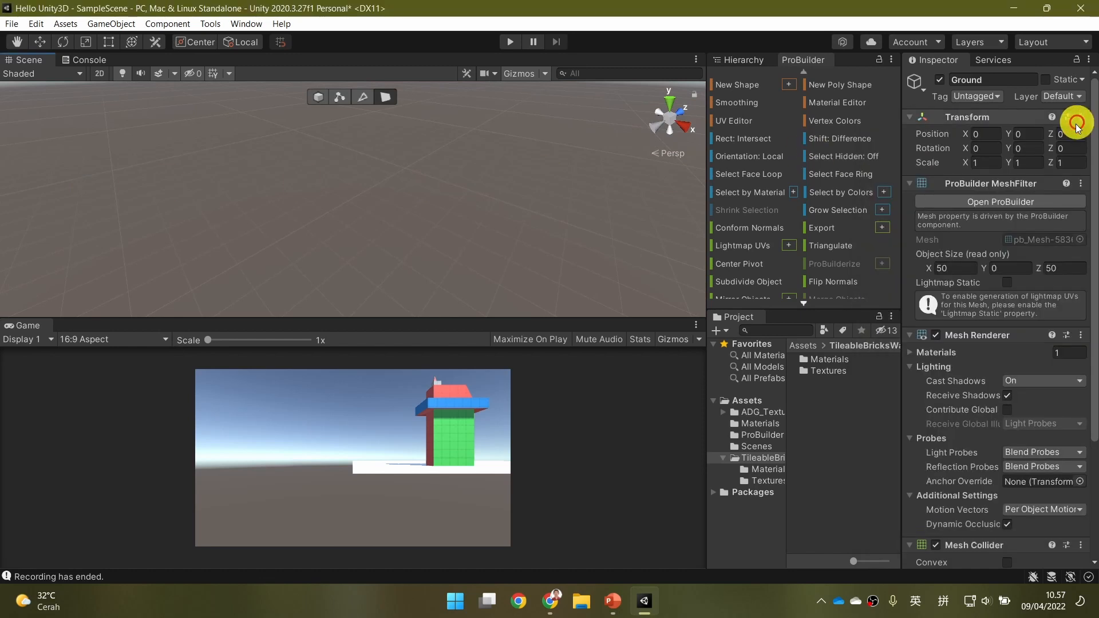
Start a New Poly Shape in the empty area and outline a human figure's head and first outstretched arm.
click(858, 87)
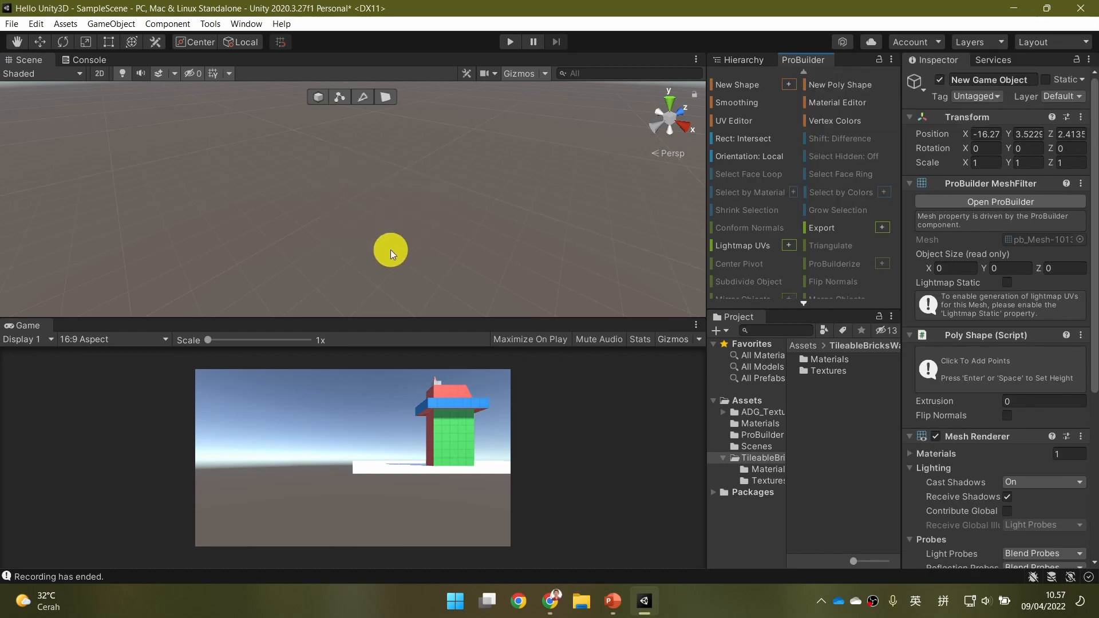
click(352, 197)
click(339, 175)
click(364, 163)
click(388, 159)
click(401, 174)
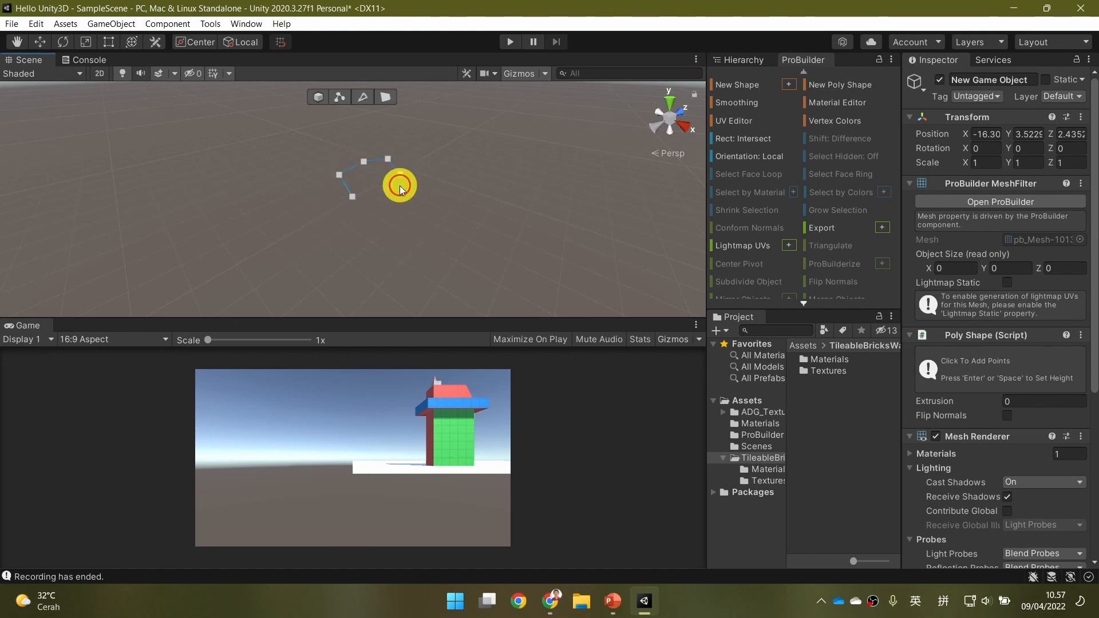
click(413, 193)
click(442, 196)
click(460, 195)
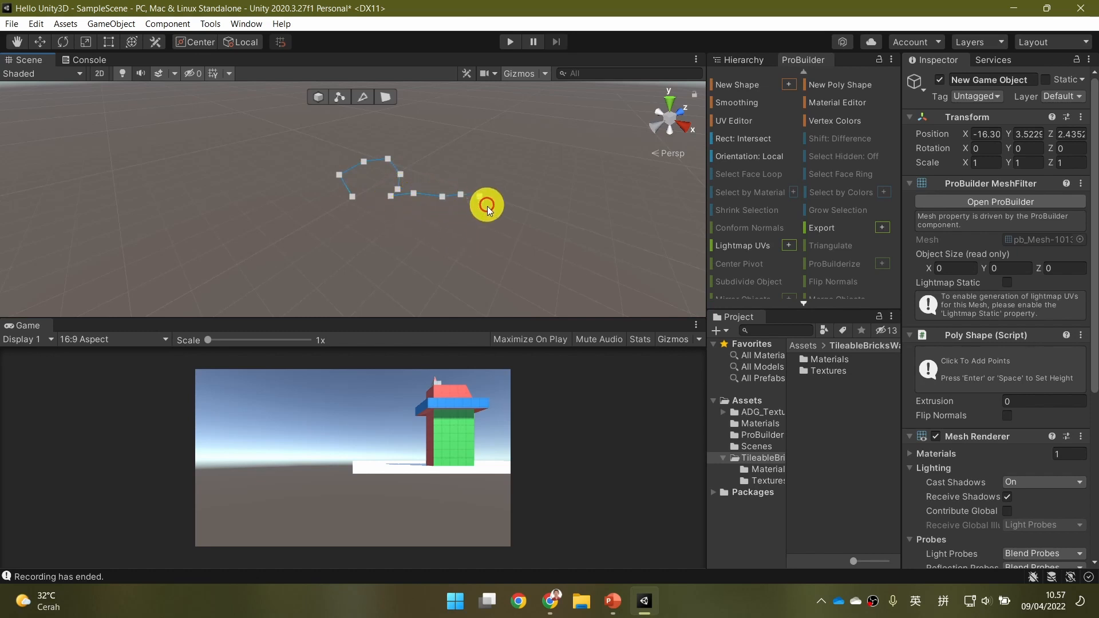
click(485, 212)
click(465, 211)
click(442, 213)
click(420, 214)
click(394, 225)
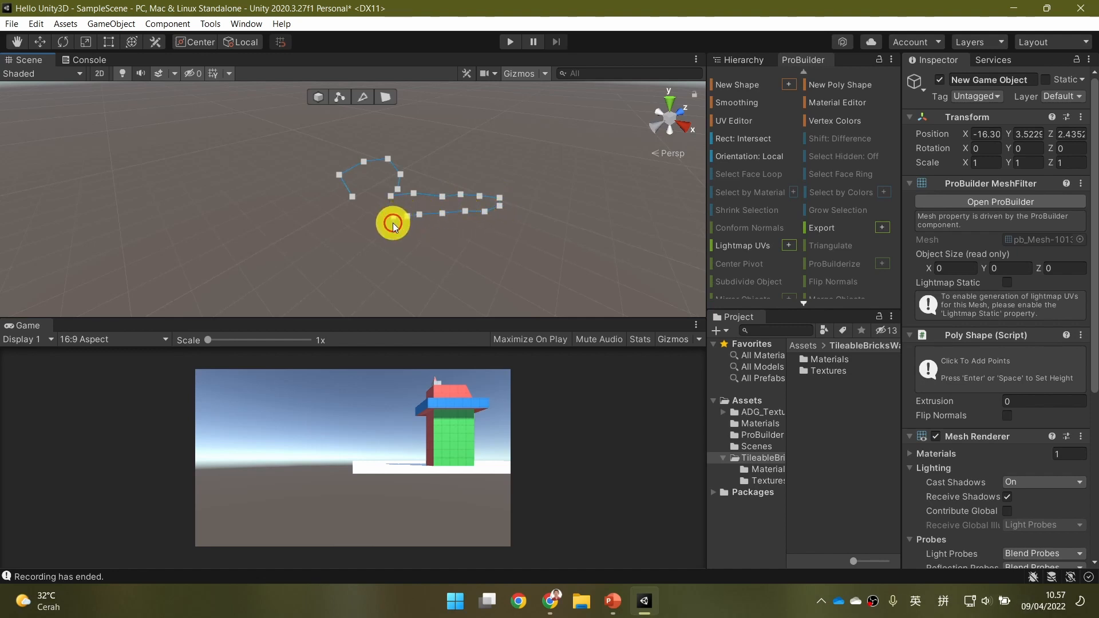
Continue the poly shape outline down the figure's side and around both legs.
click(393, 267)
click(399, 286)
click(411, 303)
click(390, 305)
click(358, 302)
click(360, 273)
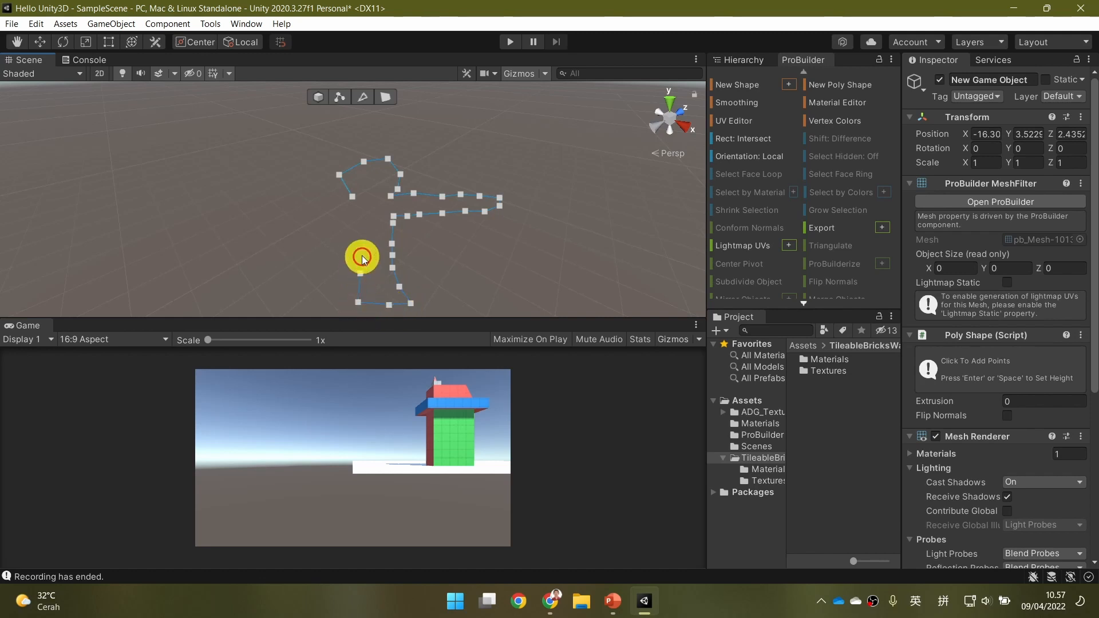
click(350, 242)
click(341, 268)
click(321, 287)
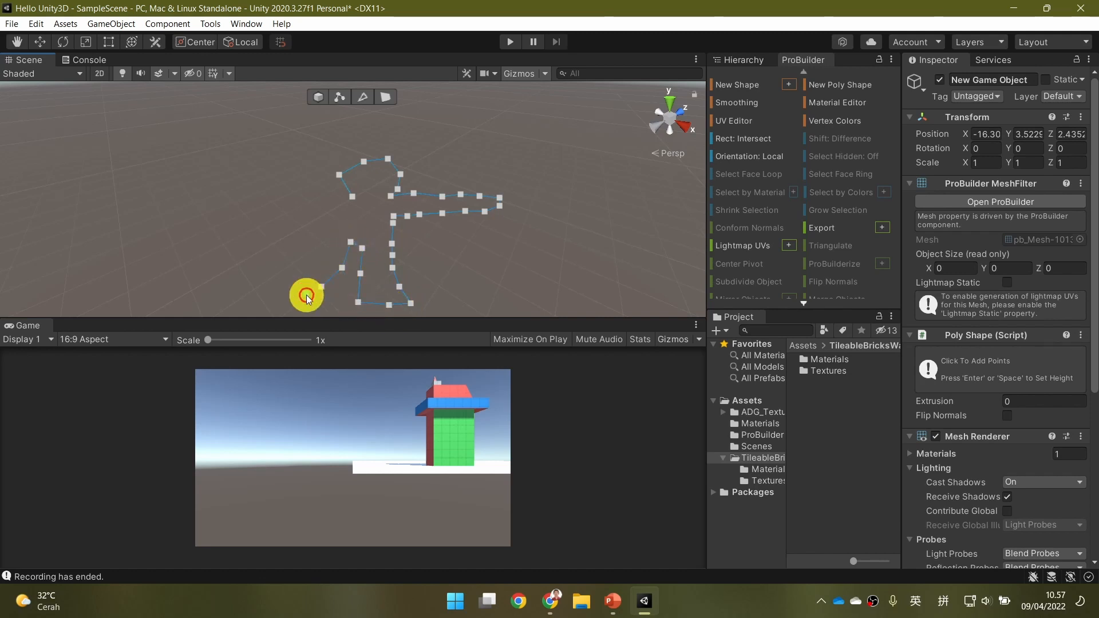
click(289, 294)
click(271, 290)
click(281, 268)
click(301, 252)
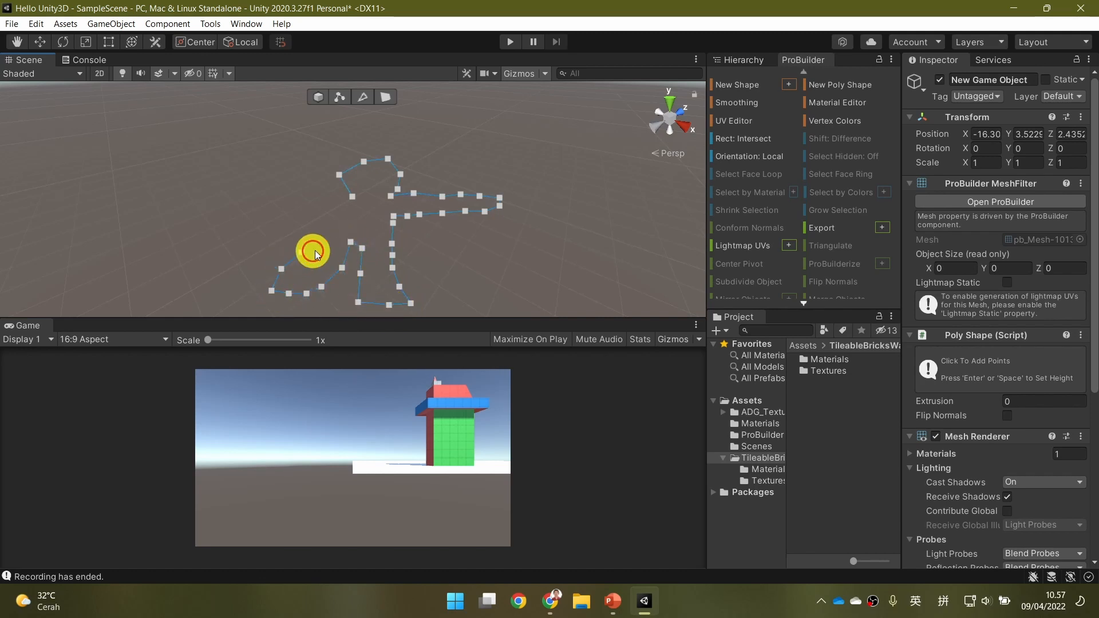
click(325, 245)
Outline the figure's second outstretched arm with poly shape points, leading back toward the neck.
click(331, 233)
click(325, 210)
click(301, 214)
click(280, 219)
click(242, 221)
click(215, 224)
click(192, 225)
click(176, 219)
click(187, 202)
click(214, 197)
click(243, 196)
click(304, 193)
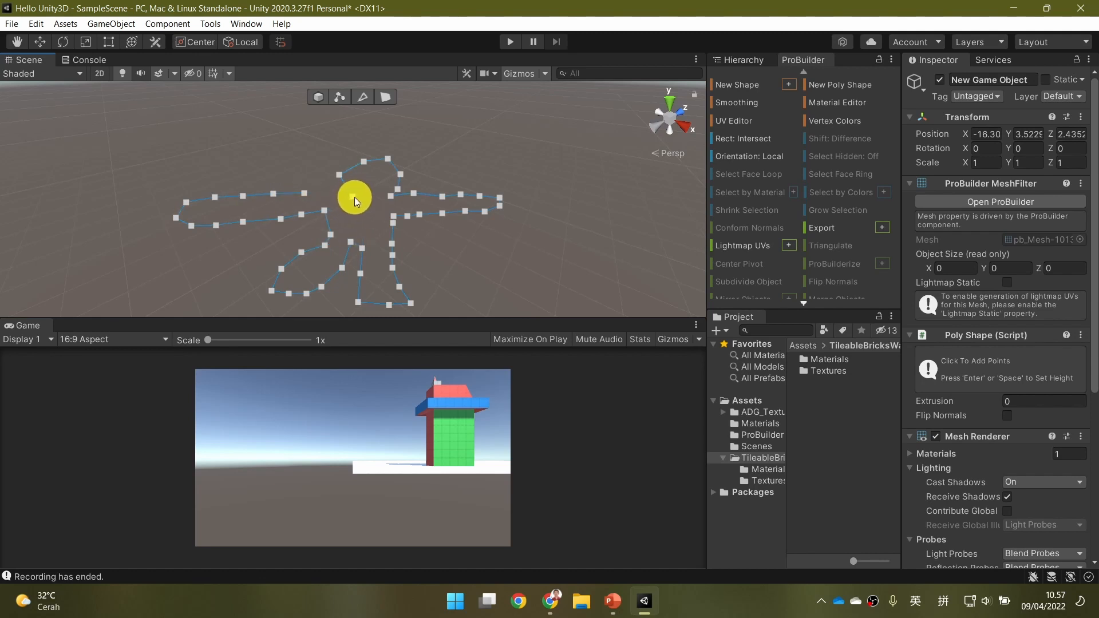
Close the figure's outline, extrude it to a height of about 0.41 and finish editing the poly shape.
key(Return)
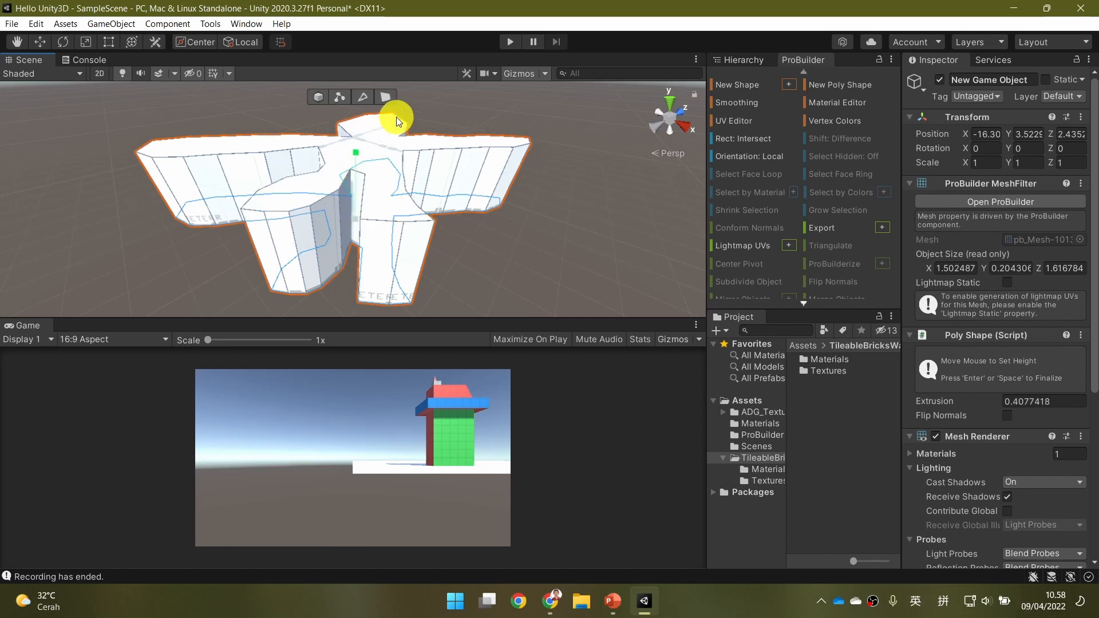
click(351, 171)
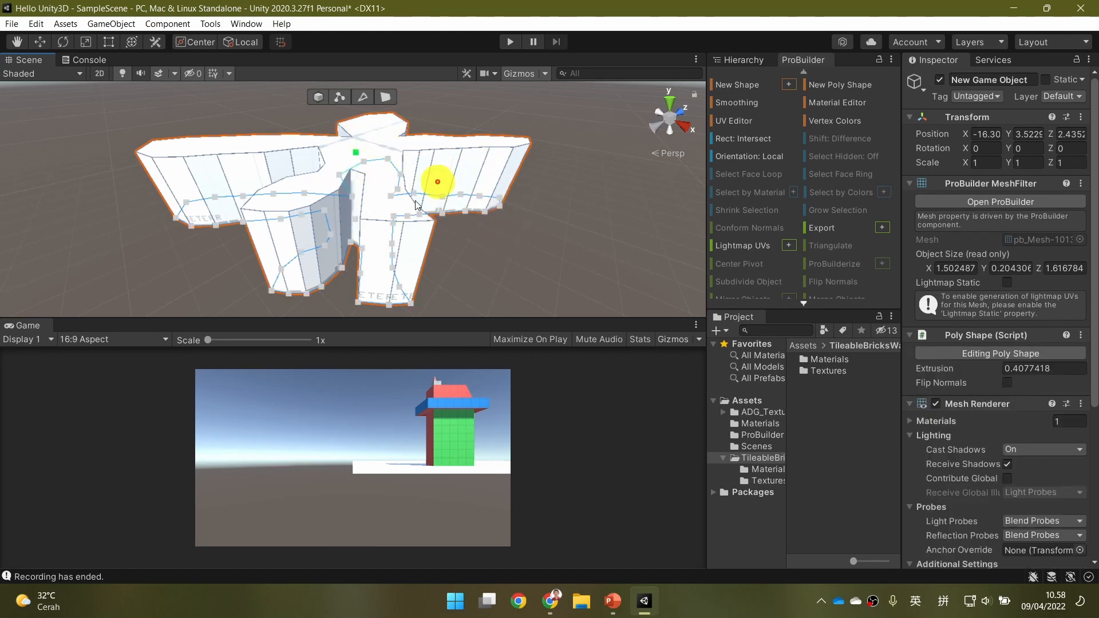
key(Return)
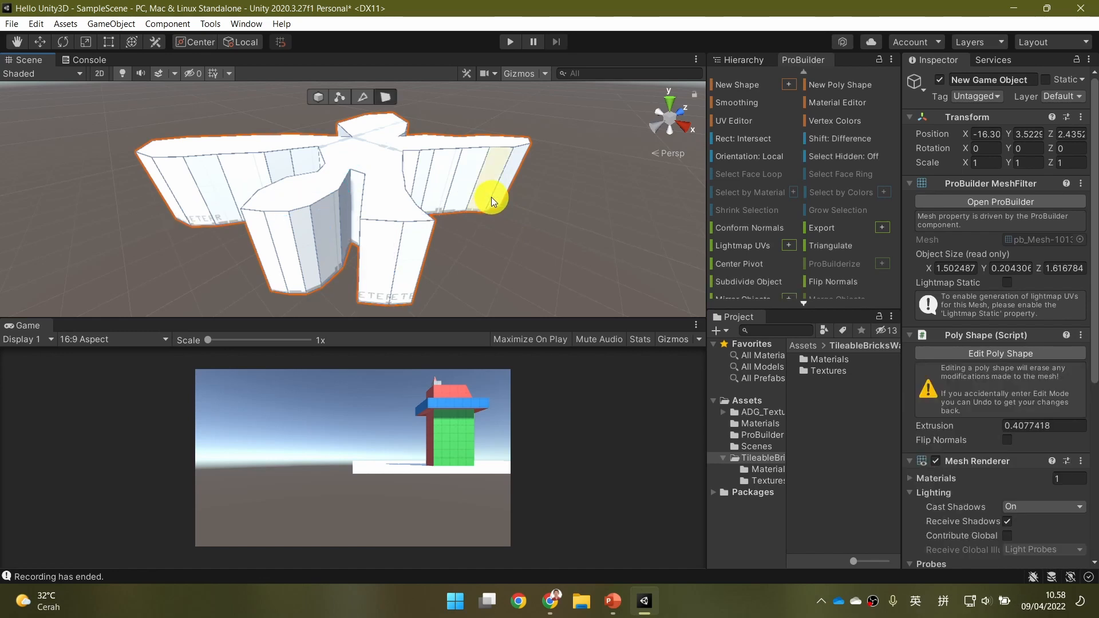
Switch to object selection and move the figure to about X -13.15, Y 4.47, Z 4.8.
alt+drag(469, 223, 523, 265)
scroll(503, 281, down, 8)
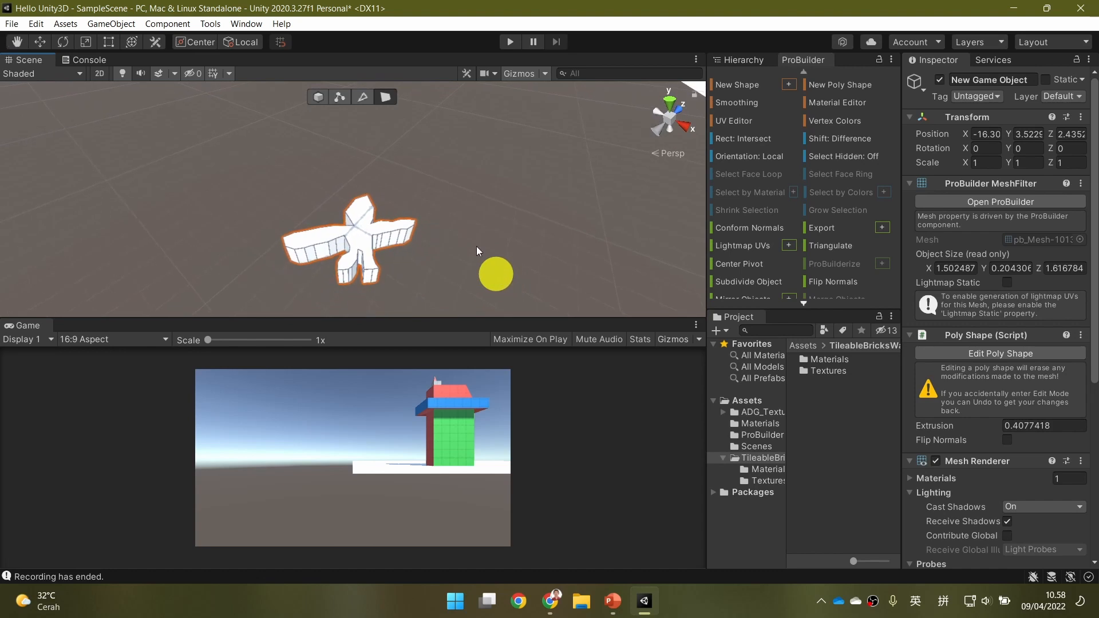
click(317, 100)
alt+drag(412, 231, 253, 235)
drag(300, 207, 596, 209)
Show the scene hierarchy and set the position of New Game Object to X 0, Y 0, Z 0.
click(744, 60)
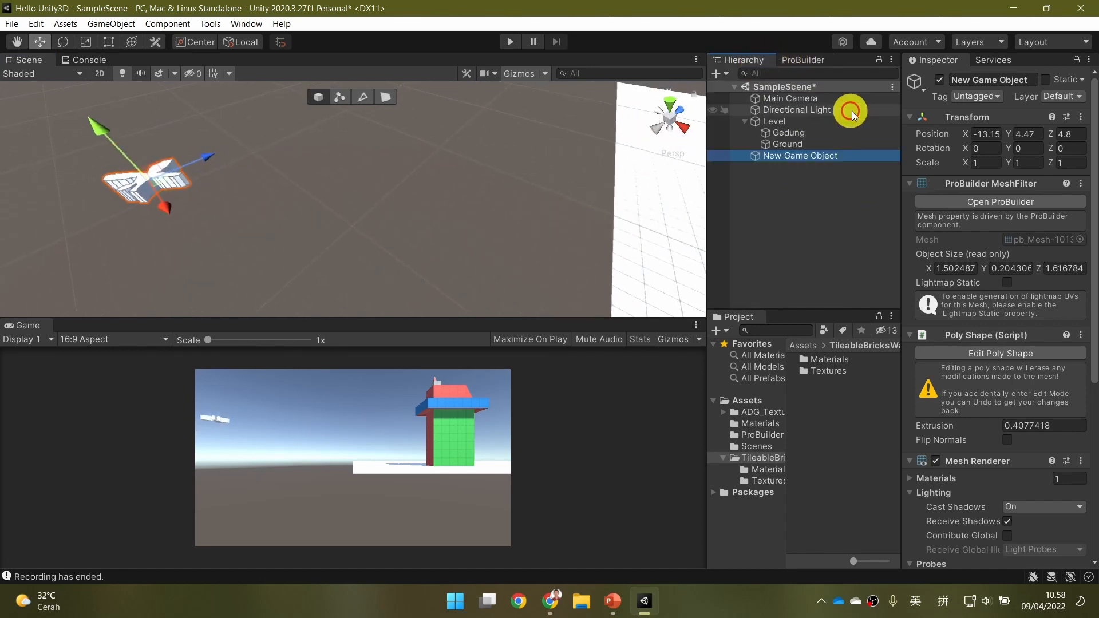
click(989, 133)
text(0)
key(Tab)
text(0)
key(Tab)
text(0)
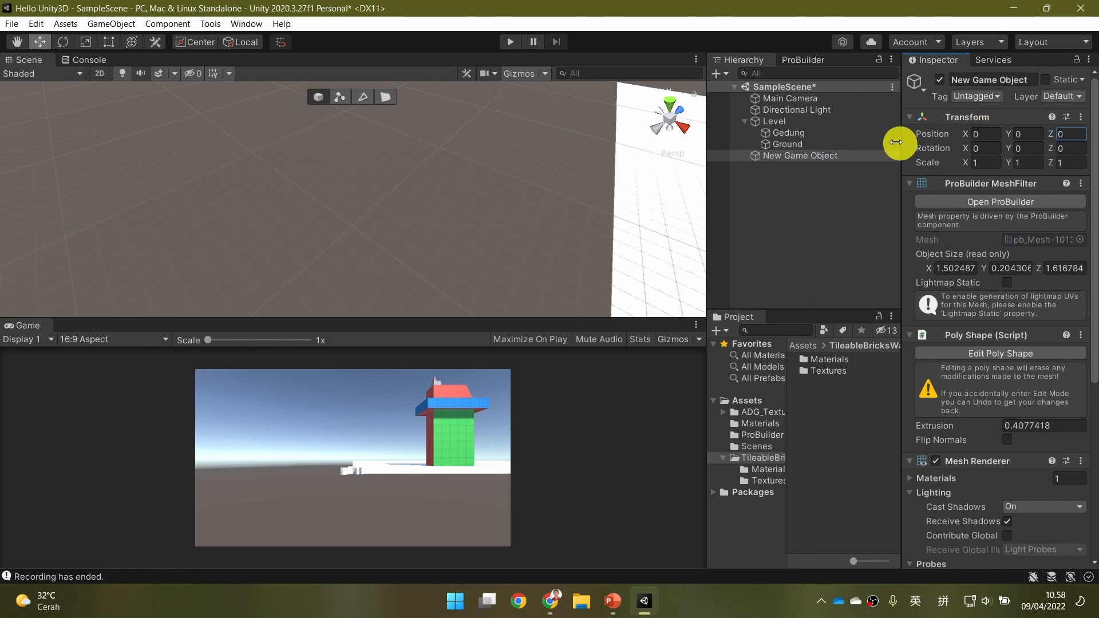
Move the figure onto the ground near the building at about X 7.4, Y 0.1, Z 10.2 and tilt it to about -62 around Z.
double_click(822, 158)
mouse_move(534, 248)
alt+mouse_down()
mouse_move(256, 187)
mouse_move(613, 197)
mouse_move(577, 258)
mouse_move(650, 255)
mouse_move(454, 167)
mouse_move(520, 211)
mouse_move(450, 249)
mouse_move(596, 238)
mouse_move(530, 239)
alt+mouse_up()
key(e)
key(ctrl+z)
drag(423, 137, 434, 201)
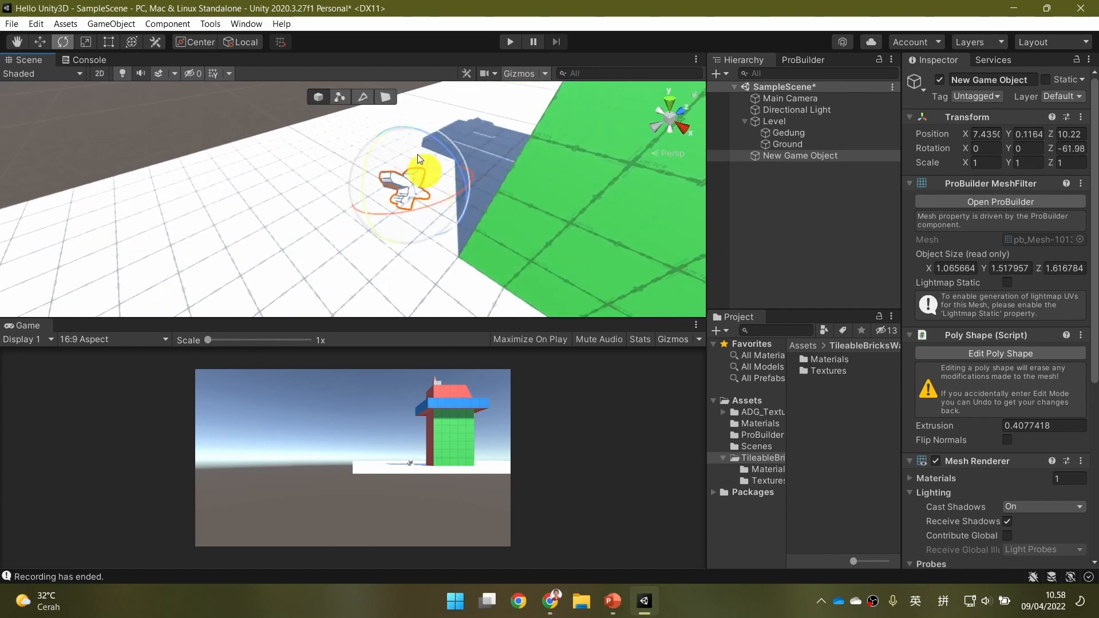
Rotate the figure freehand to about X -22.8, Y -12.9, Z -59.4.
drag(380, 142, 900, 150)
key(w)
right_drag(616, 205, 613, 204)
key(w)
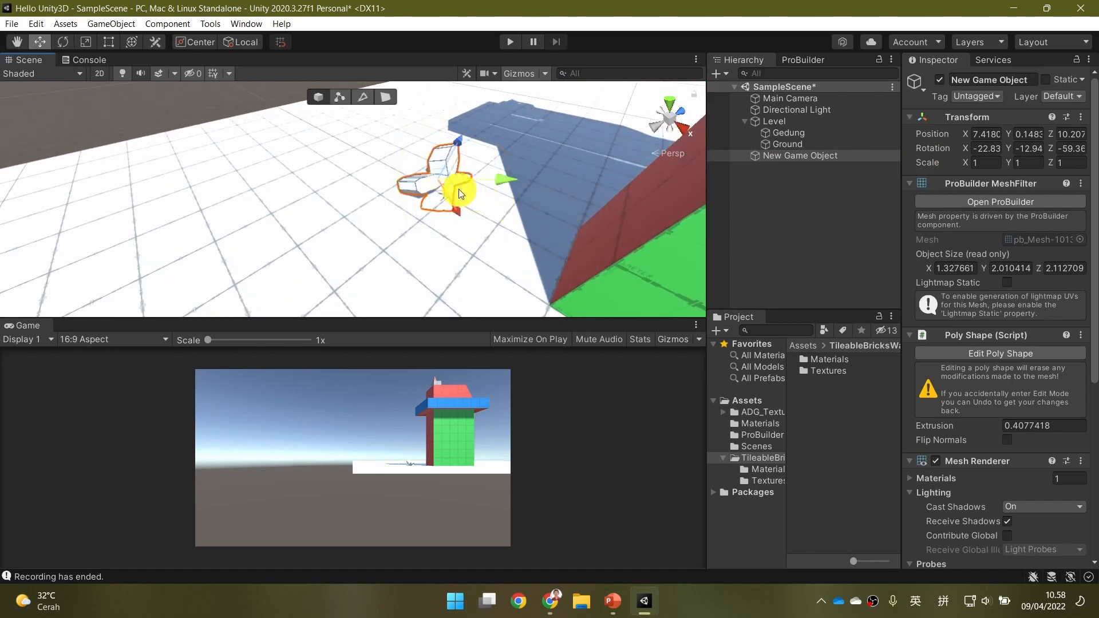
Move the figure in front of the building's green wall, to about X 10.9, Y 0.4, Z 7.3.
drag(453, 188, 474, 248)
key(s)
right_drag(514, 288, 520, 281)
drag(397, 225, 434, 233)
right_drag(514, 266, 432, 204)
Rotate the figure freehand around several axes to stand it upright in front of the green wall.
key(e)
drag(315, 131, 365, 166)
drag(324, 133, 343, 146)
right_drag(483, 152, 452, 150)
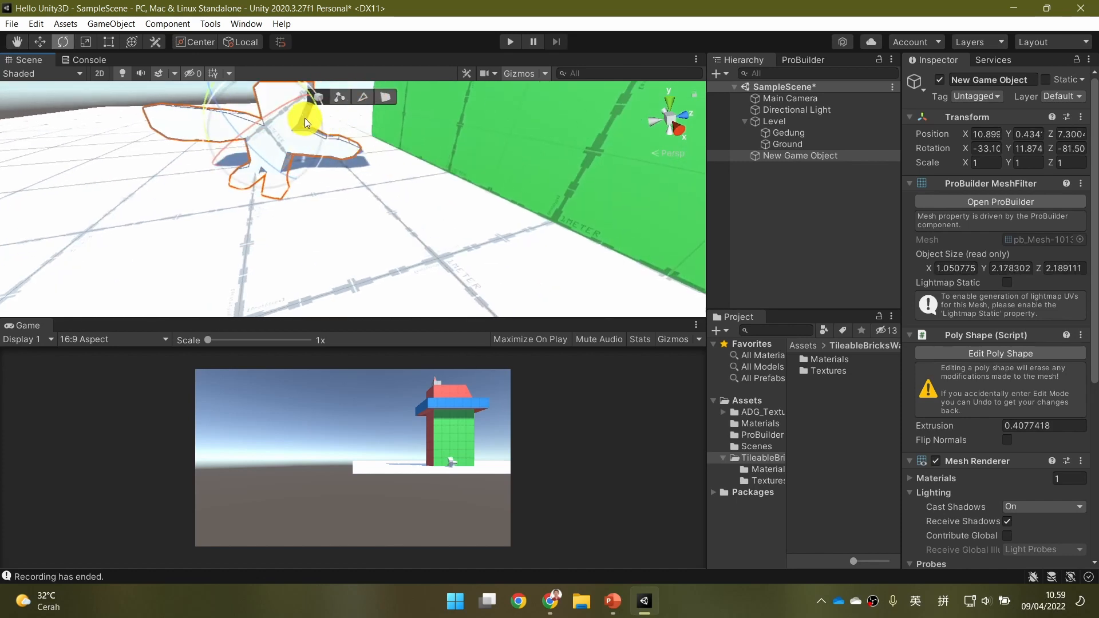
drag(289, 99, 257, 113)
mouse_move(320, 134)
mouse_down()
mouse_move(307, 116)
mouse_move(318, 101)
mouse_move(328, 122)
mouse_up()
Set the figure's rotation to 0 on the X, Y and Z axes.
click(976, 150)
text(0)
key(Tab)
text(0)
key(Tab)
text(0)
Tilt the figure freehand around X, with slight turns to about Y -5.7 and Z 1.6.
mouse_move(424, 194)
right_down()
mouse_move(375, 187)
mouse_move(410, 177)
mouse_move(438, 198)
right_up()
drag(394, 208, 346, 289)
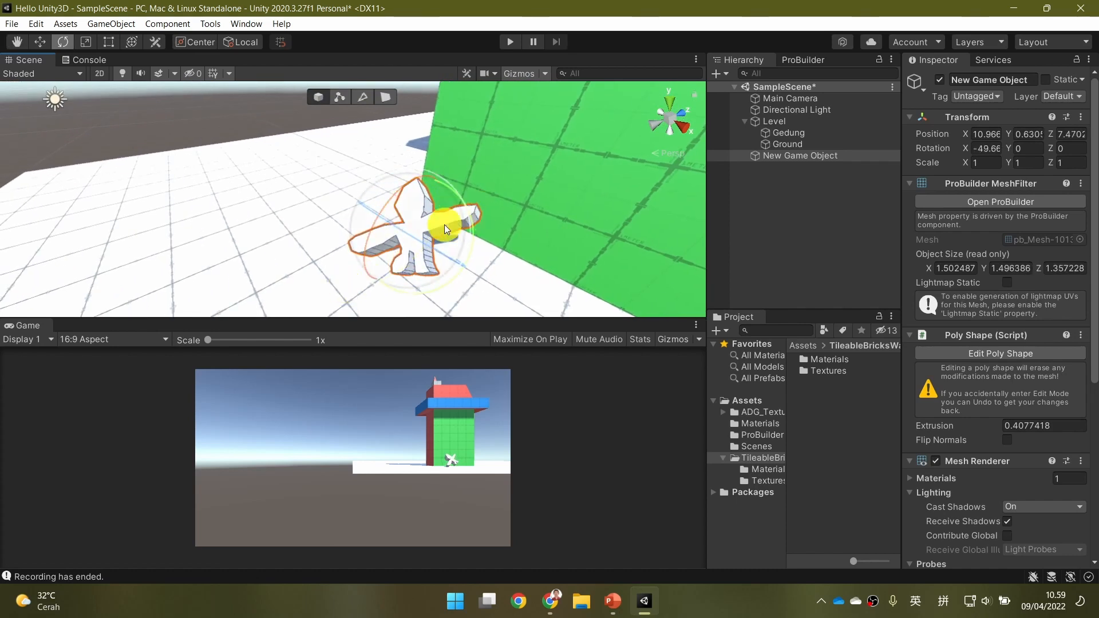
drag(449, 183, 445, 232)
mouse_move(427, 184)
mouse_down()
mouse_move(434, 211)
mouse_move(417, 166)
mouse_up()
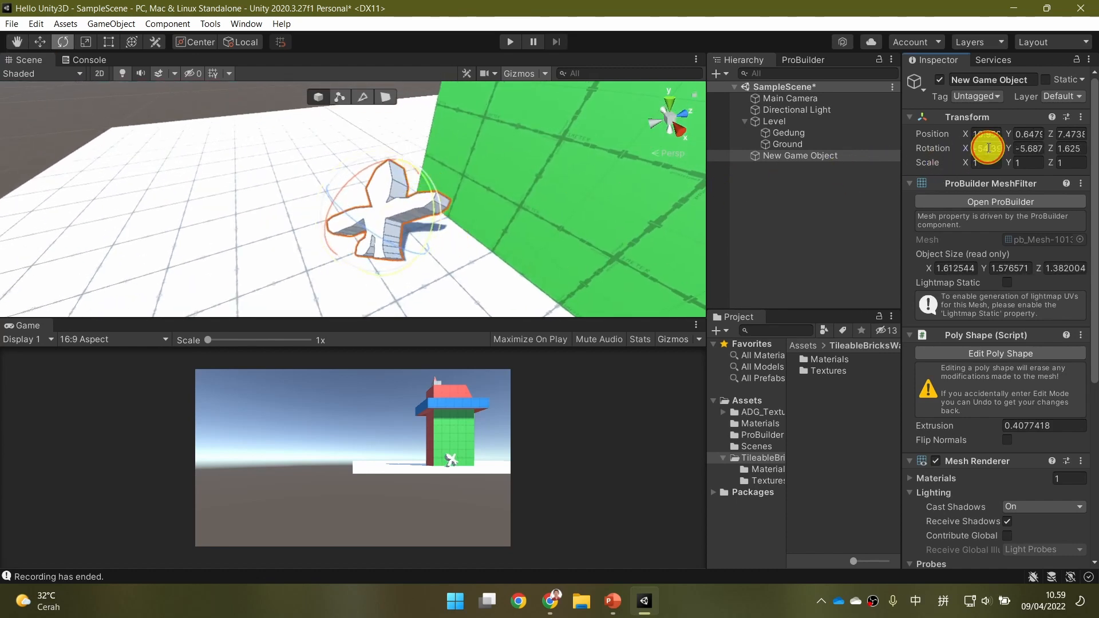
Reset the tilted figure's rotation to X 0, Y 0, Z 0.
text(0)
key(Tab)
text(0)
key(Tab)
text(0)
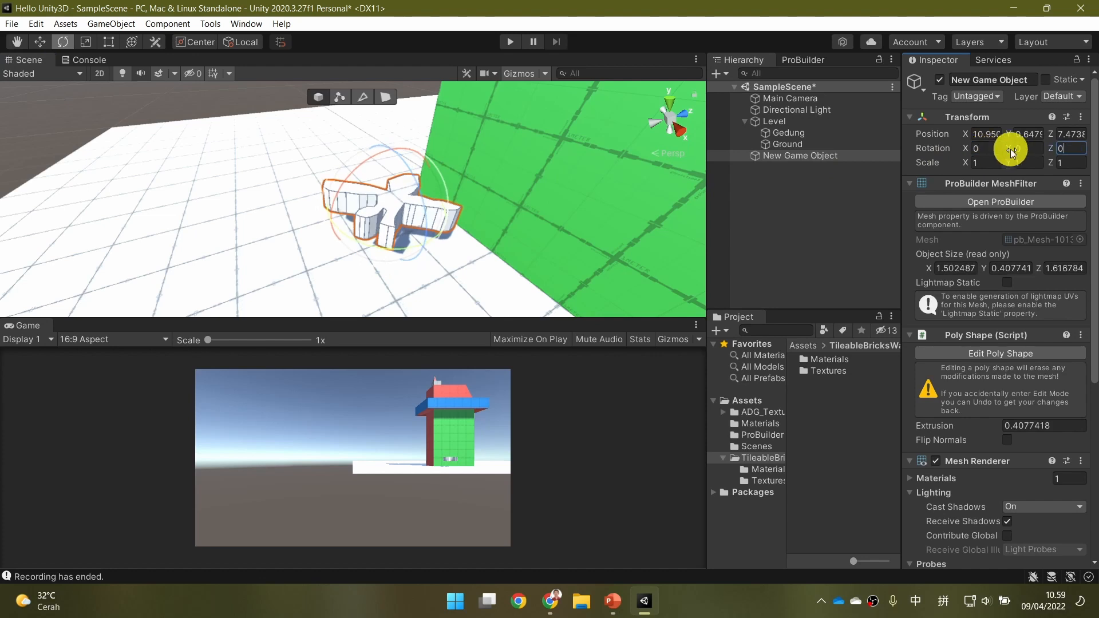
text(w)
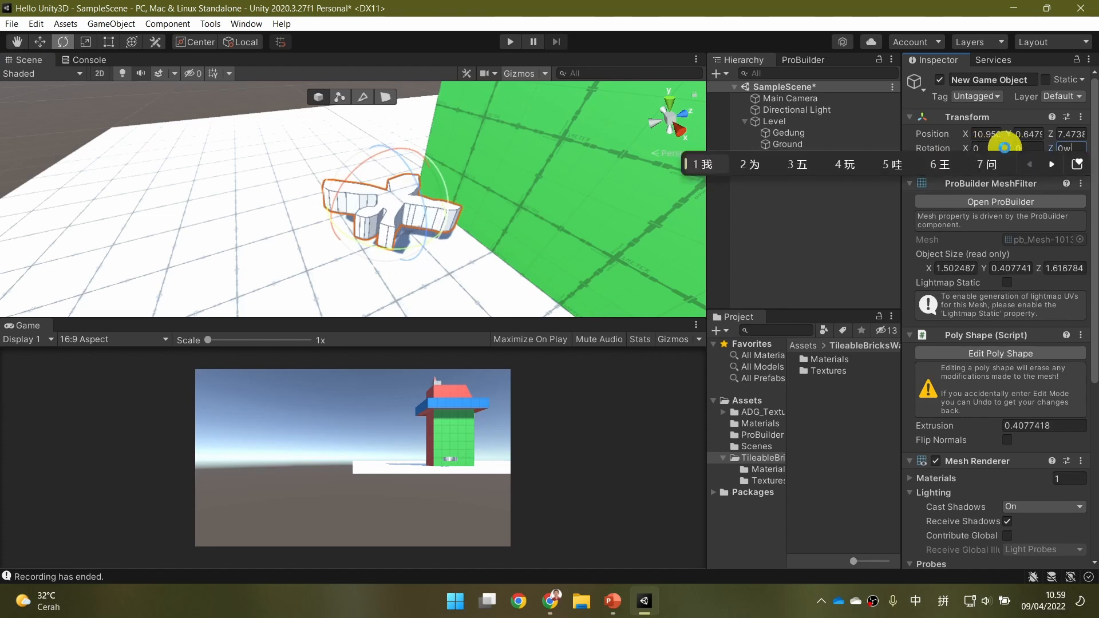
key(BackSpace)
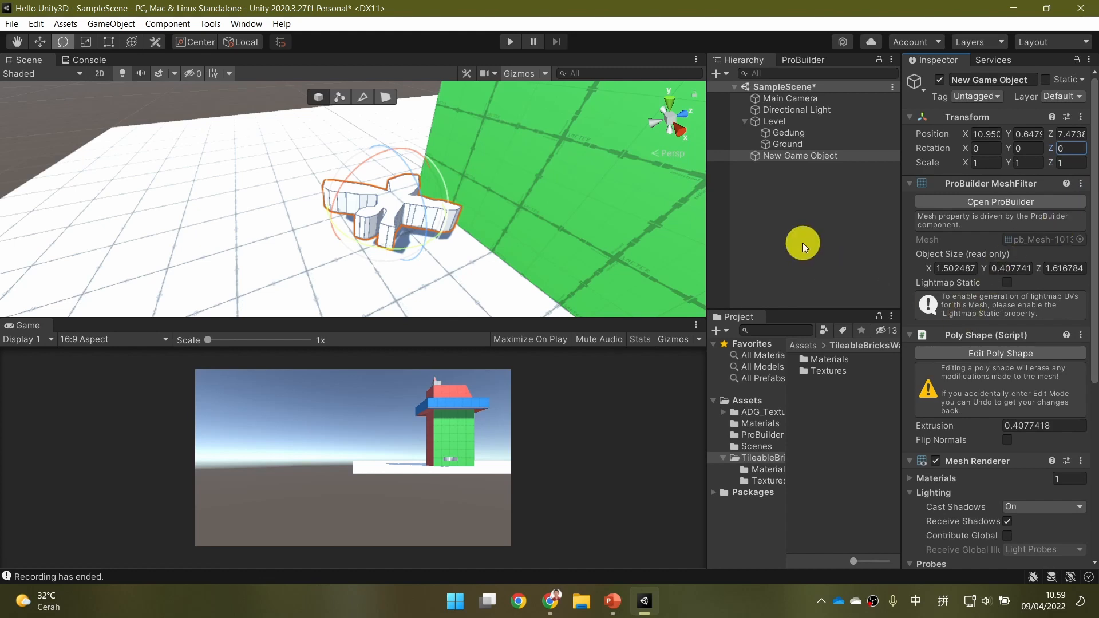
Switch the keyboard input language to Indonesian (IND) and activate the Rotate tool.
key(super+space)
key(super+space)
key(super+space)
key(super+space)
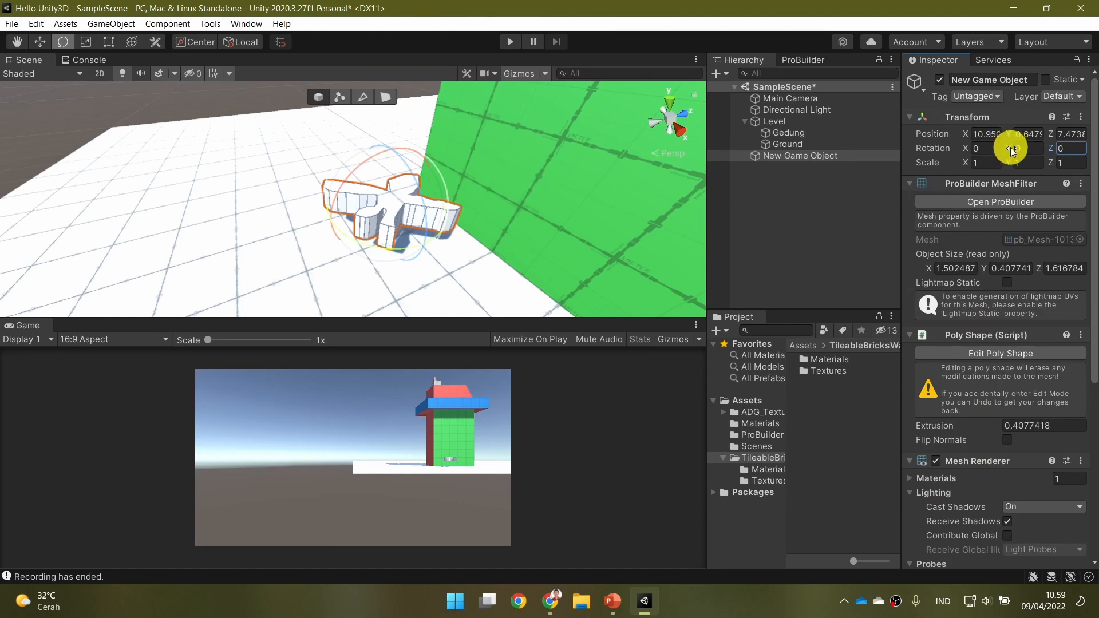
click(38, 44)
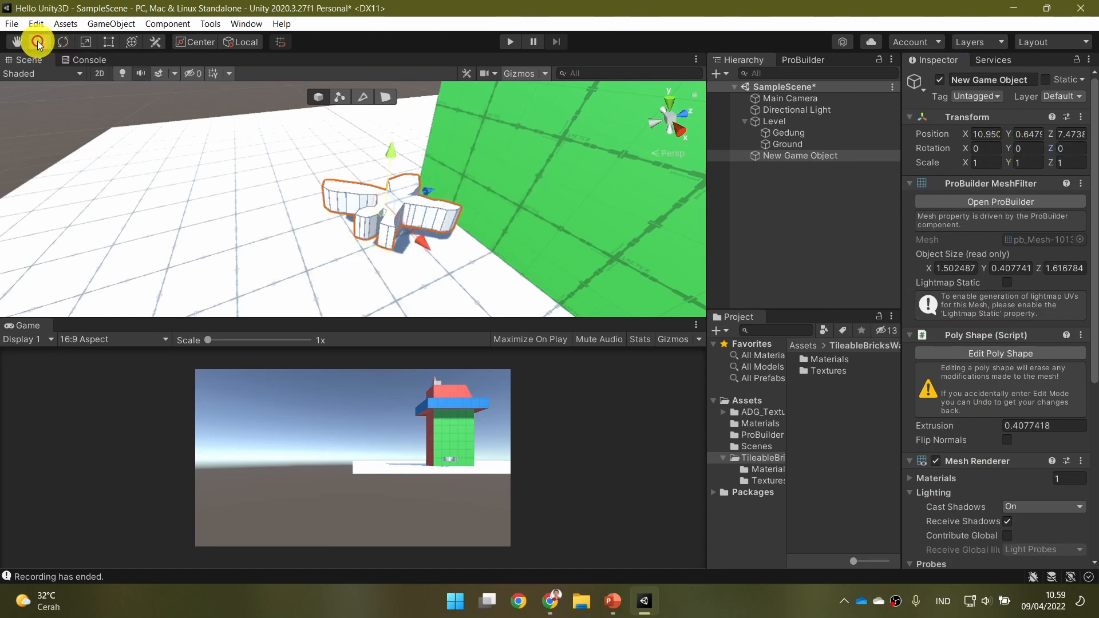
click(63, 42)
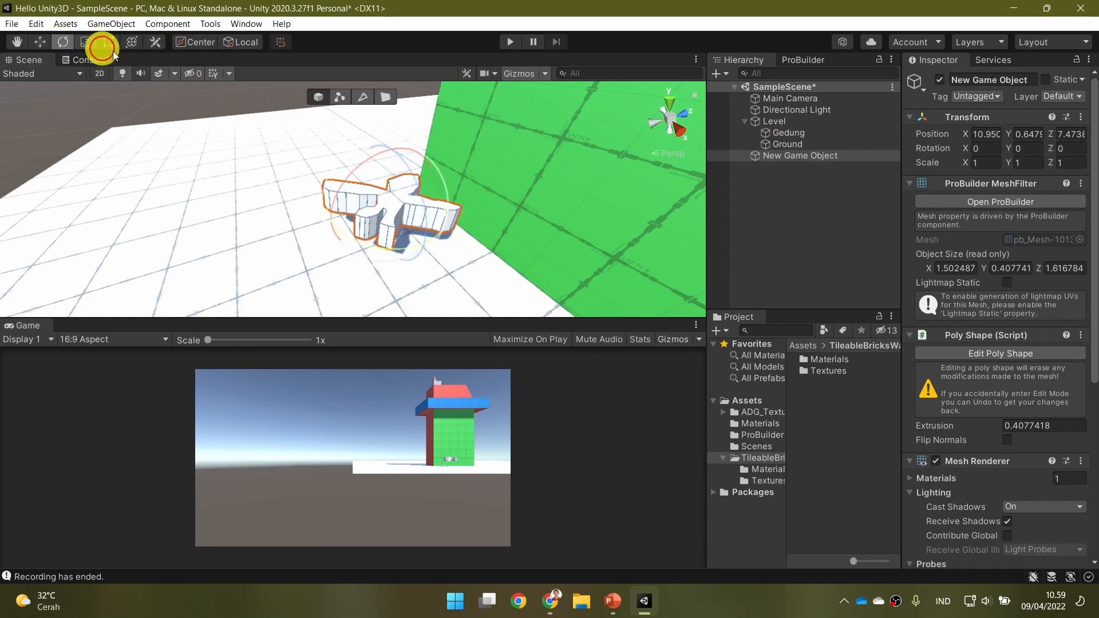
Try an X rotation of 90 on the figure, then set it to -45.
drag(977, 150, 962, 219)
click(987, 148)
text(90)
key(Return)
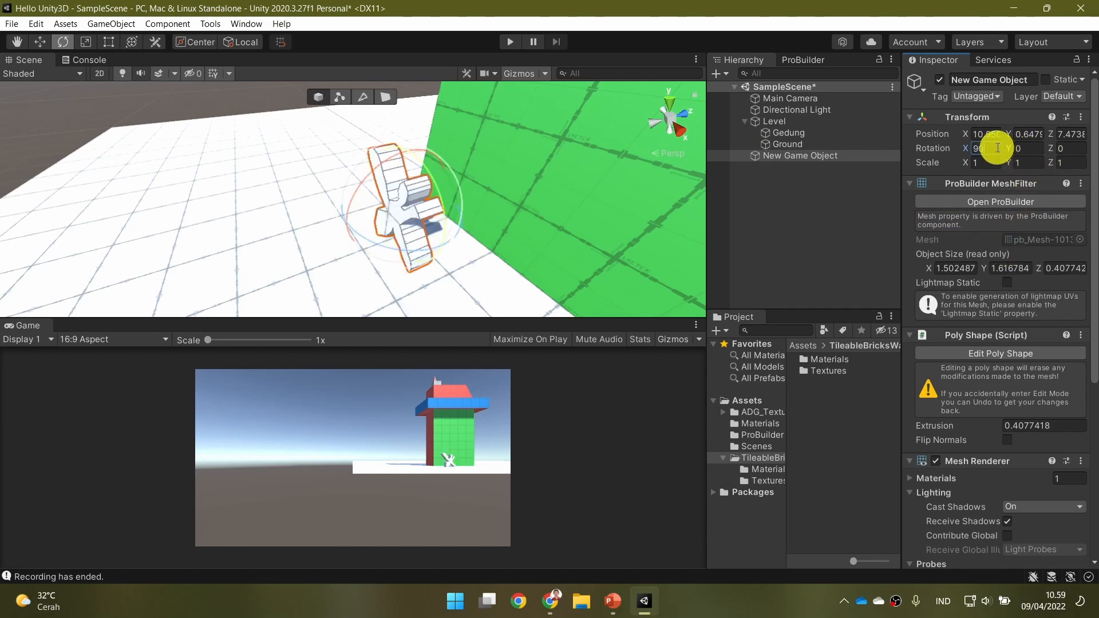
text(-45)
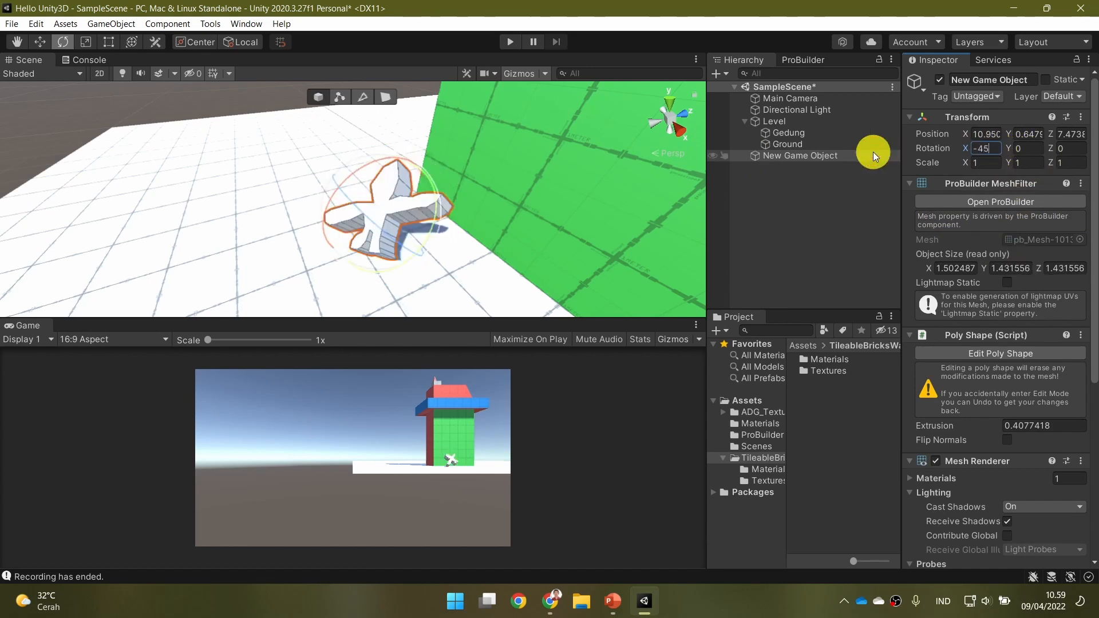
Try a Y rotation of 45 on the figure, return Y to 0 and set Z to 45.
click(1018, 149)
text(45)
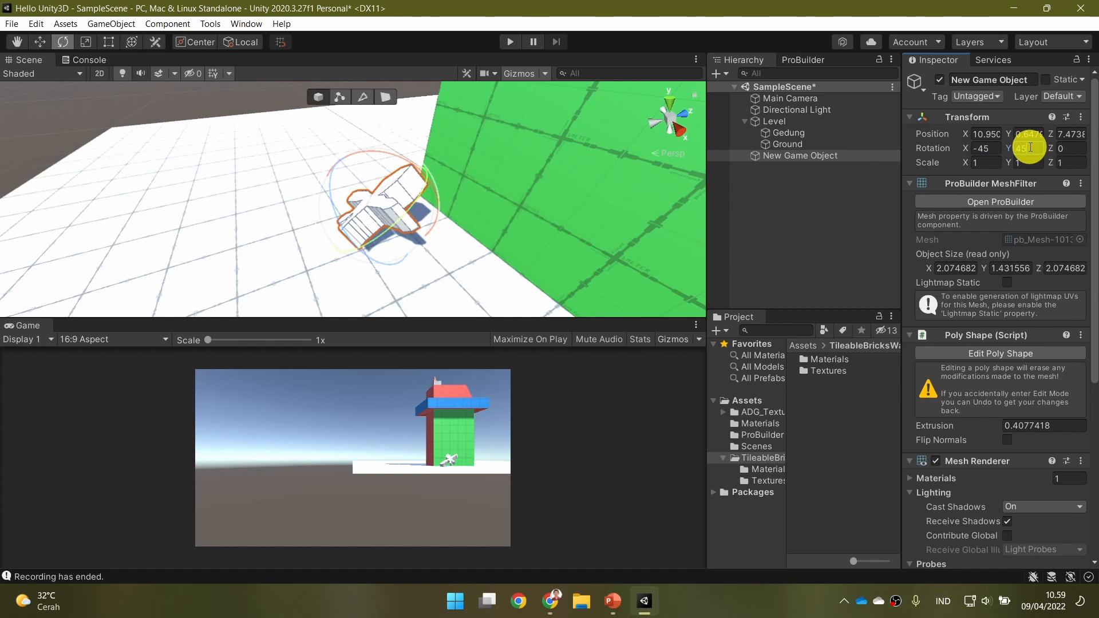
text(0)
key(Tab)
text(45)
Rotate the figure freehand to about X -64.3, Y -217.8, Z 231.7.
middle_drag(485, 164, 603, 133)
drag(536, 150, 543, 198)
drag(468, 130, 623, 226)
drag(400, 236, 495, 225)
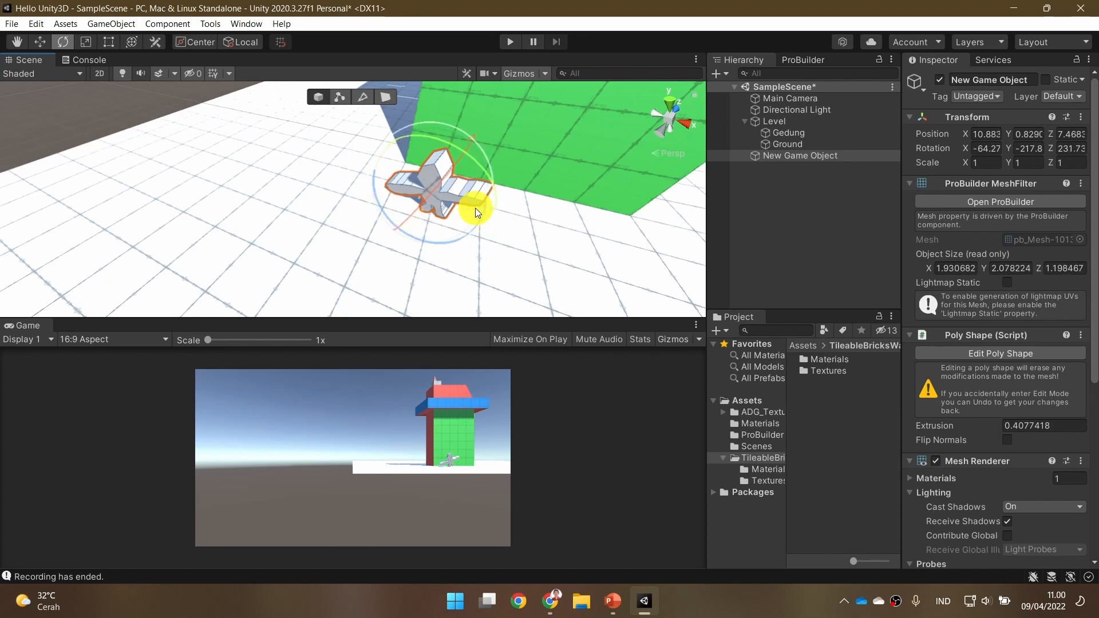
Move the figure to about X 11.06, Y 1.23, Z 7.59 and select New Game Object in the scene hierarchy.
key(w)
mouse_move(470, 150)
mouse_down()
mouse_move(490, 122)
mouse_move(486, 139)
mouse_up()
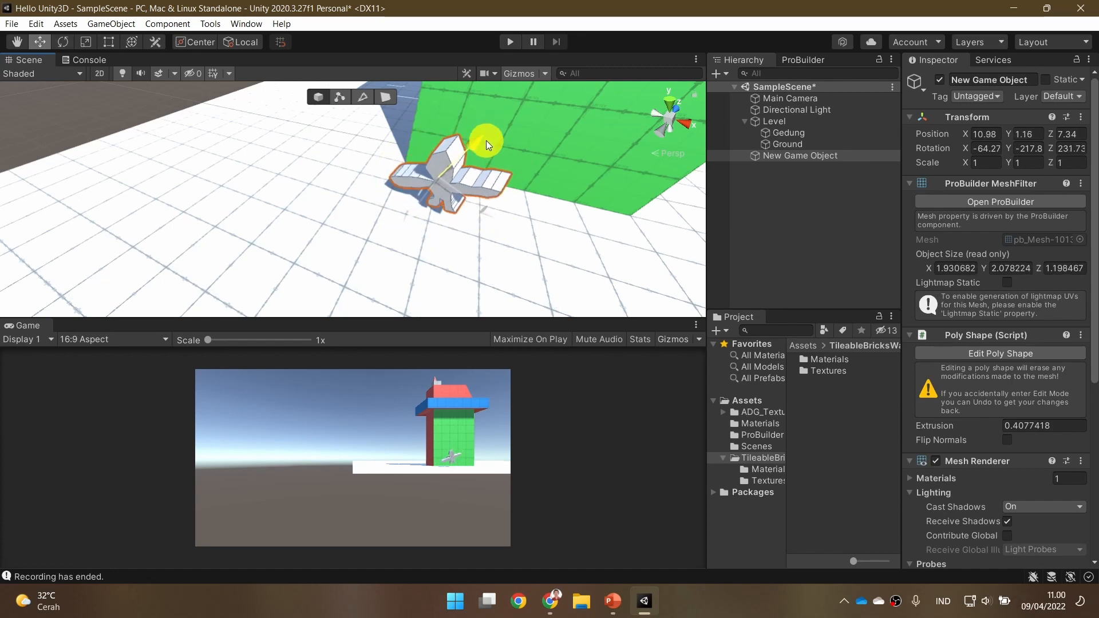
click(424, 208)
click(446, 195)
drag(410, 220, 421, 208)
right_drag(503, 210, 540, 154)
key(s)
key(d)
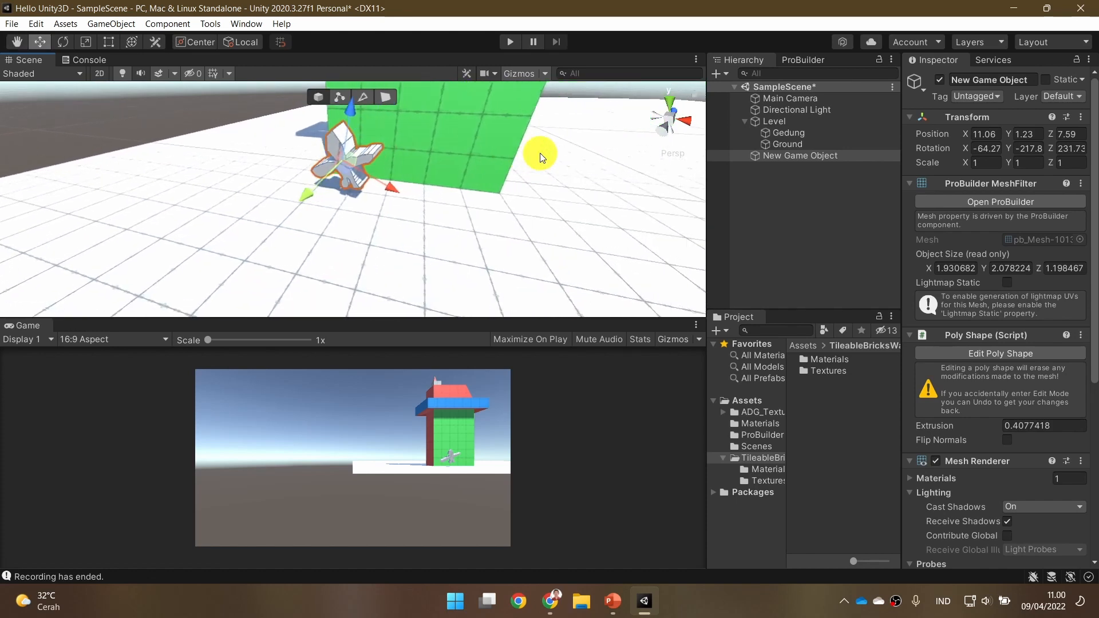
click(837, 154)
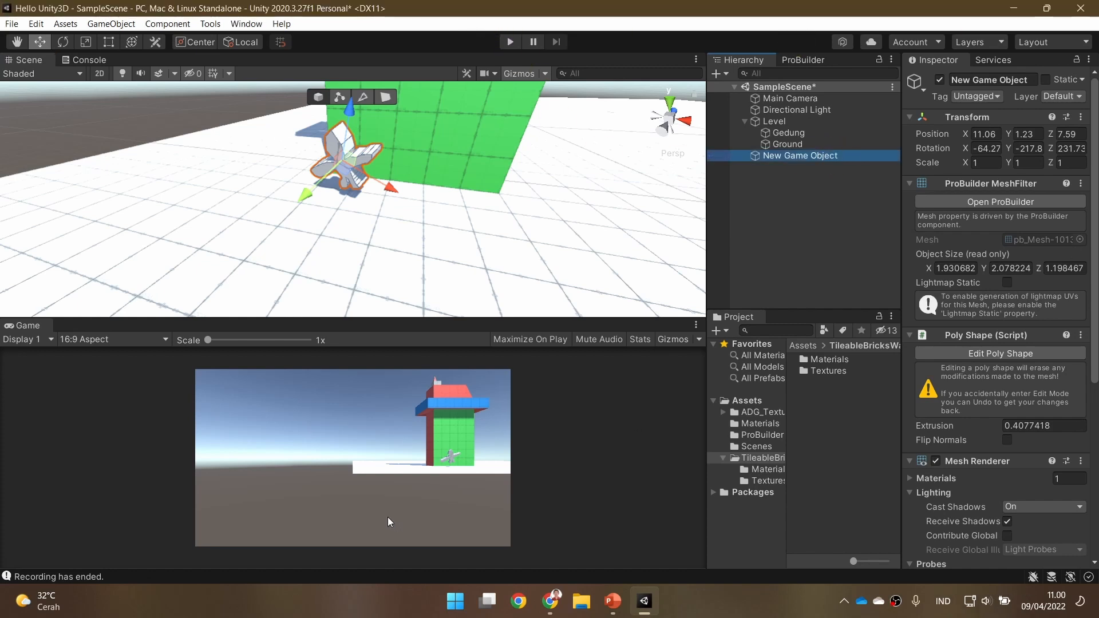
Launch the PointerFocus pointer-highlighting tool.
click(455, 611)
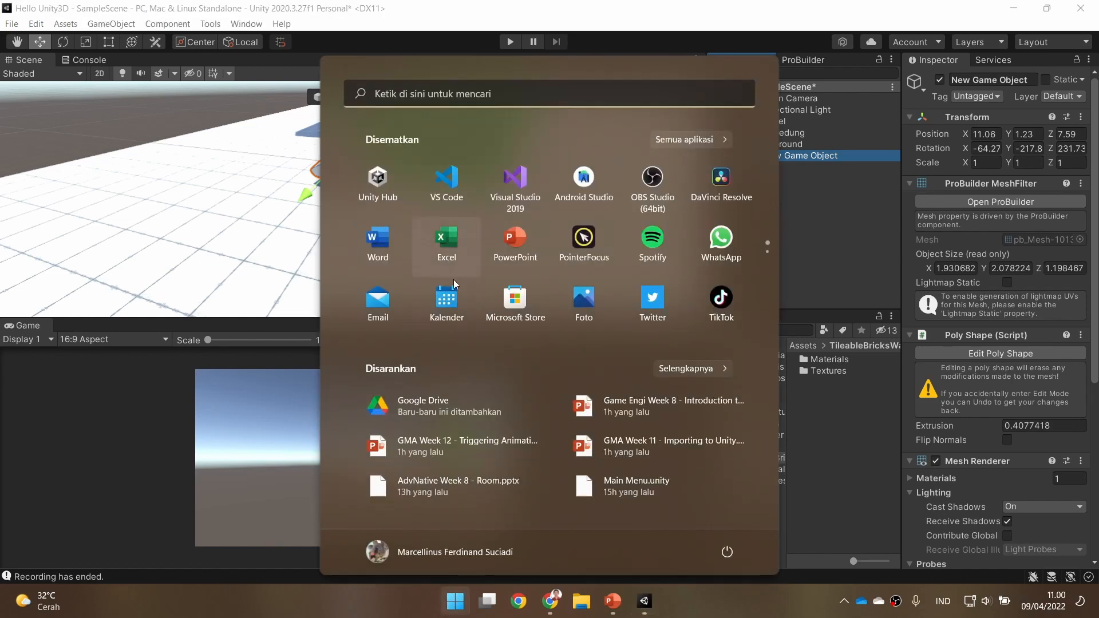
click(585, 238)
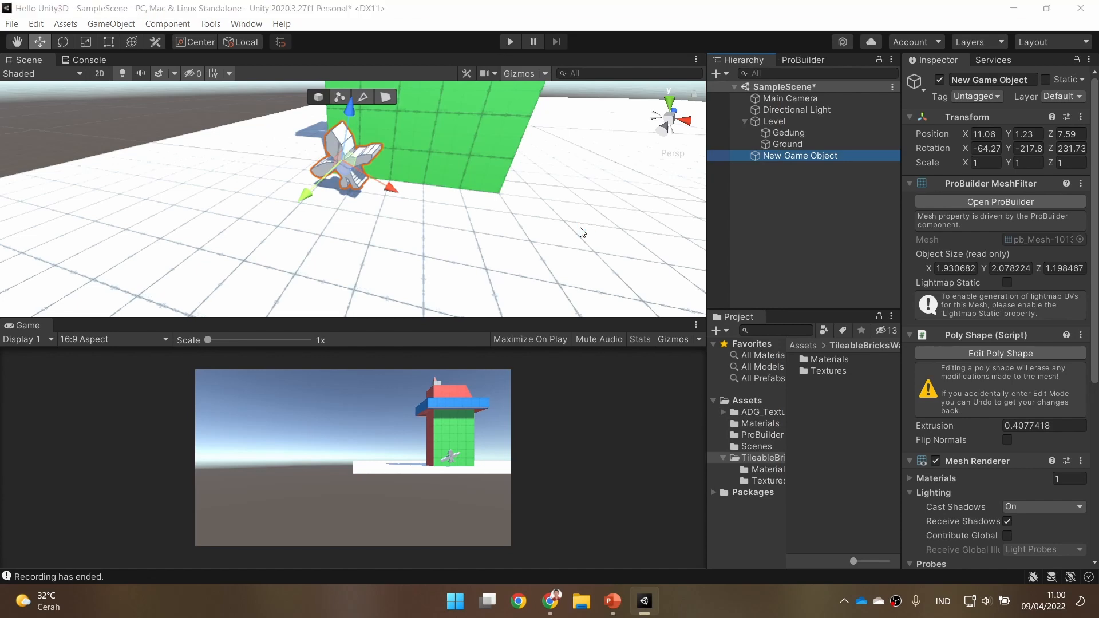
click(460, 116)
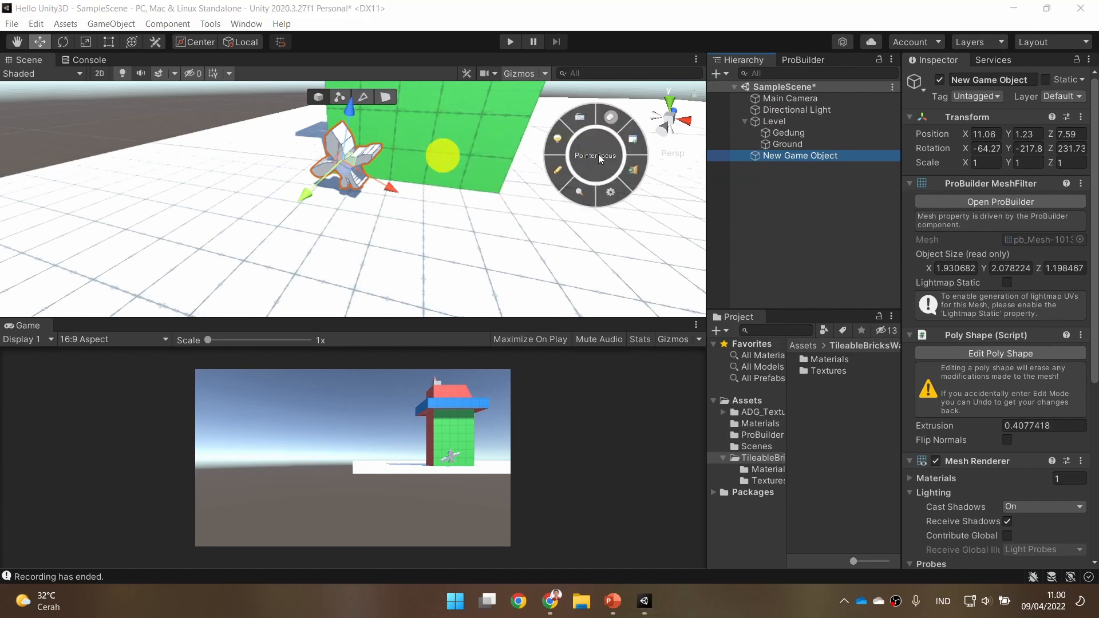
Switch to the PowerPoint slideshow and advance from the Poly Shape slide to the Export slide.
click(613, 601)
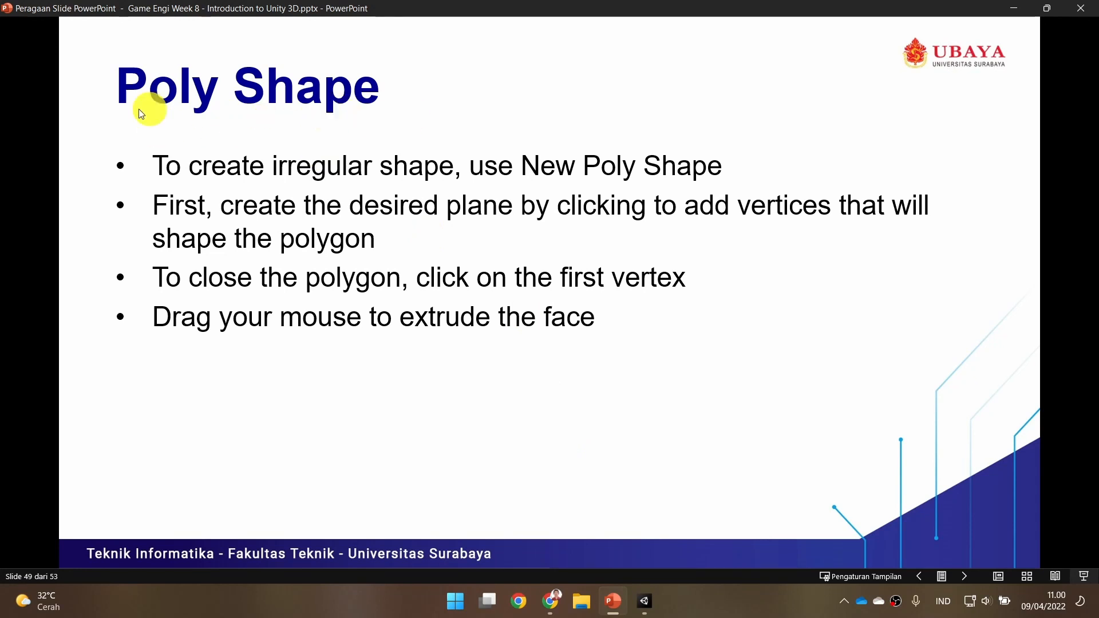
click(521, 308)
click(572, 155)
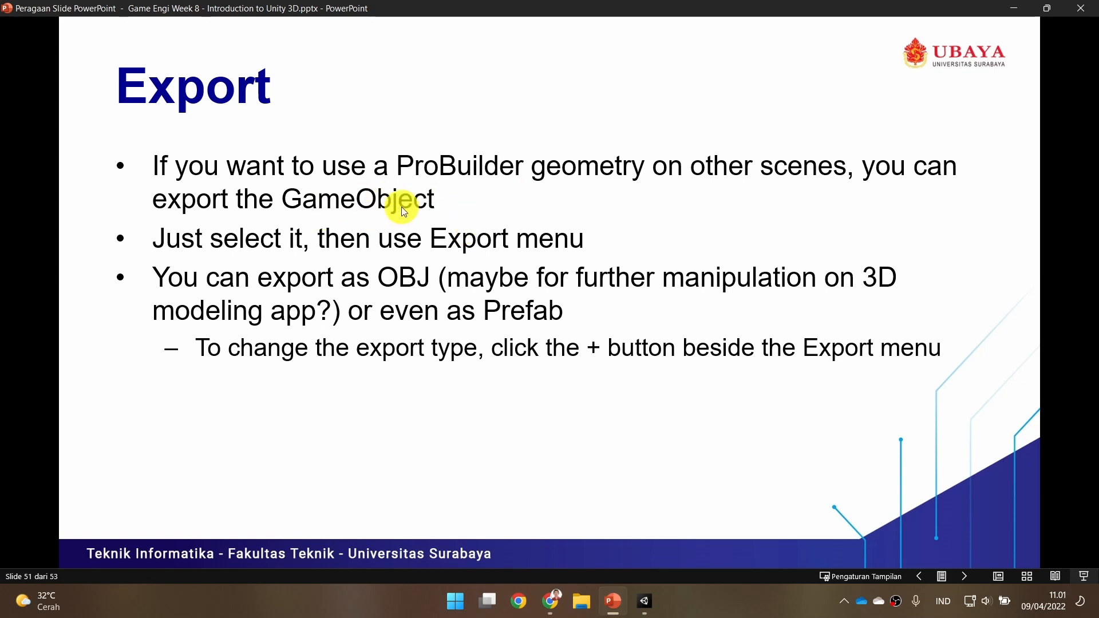
Return to Unity, select and frame the Gedung object, and show the ProBuilder tools.
click(644, 601)
double_click(833, 137)
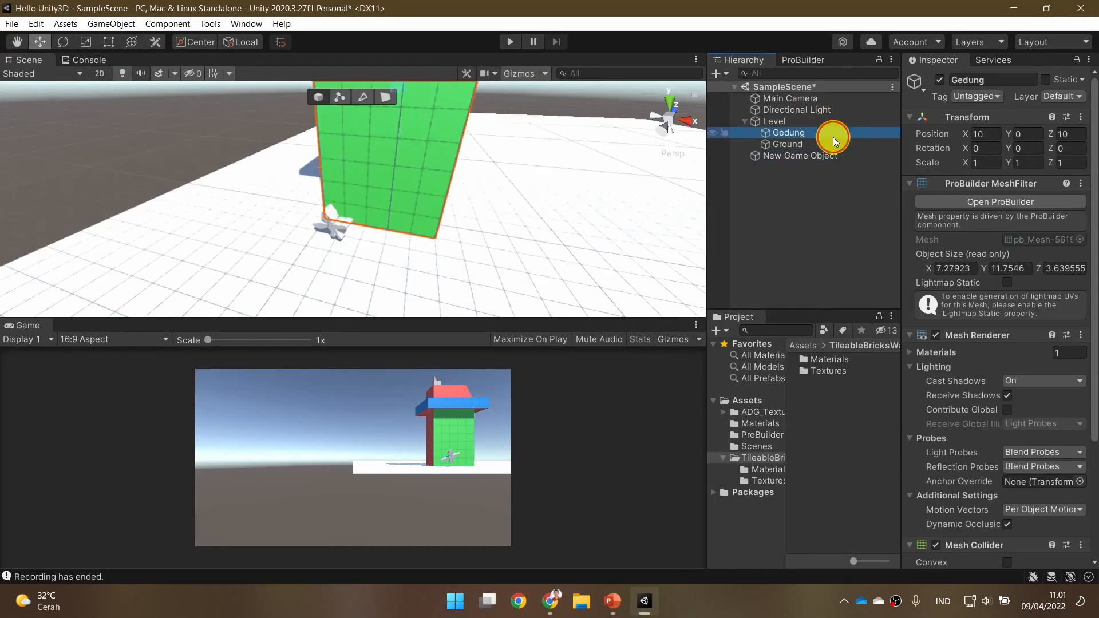
click(815, 59)
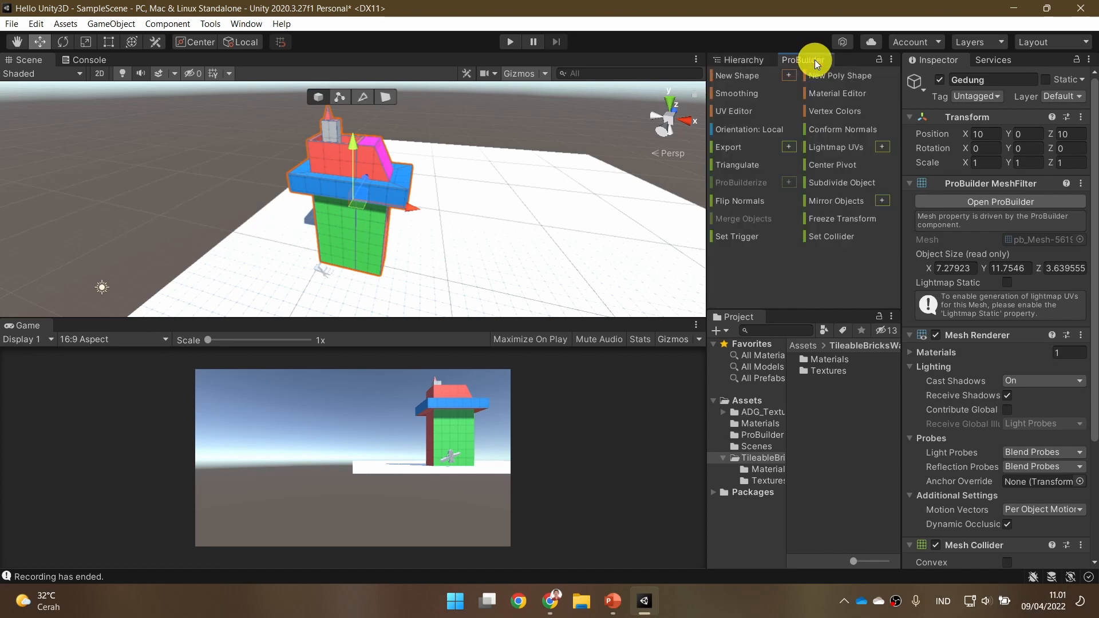
Open the OBJ export for Gedung, check which file types it offers and cancel the export.
click(737, 147)
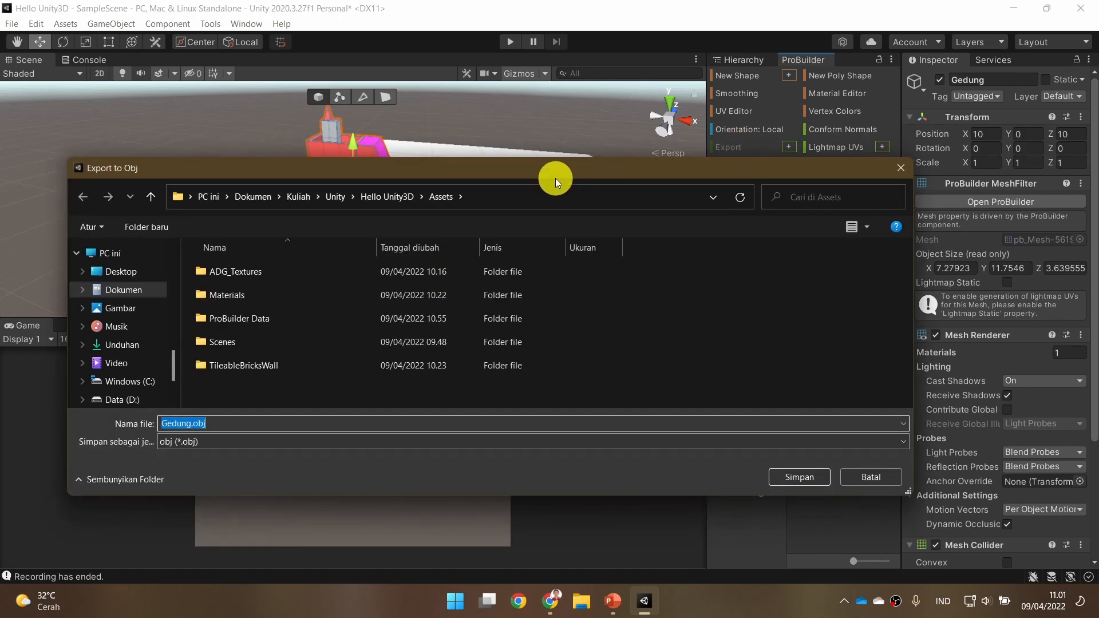
drag(555, 178, 528, 114)
click(377, 379)
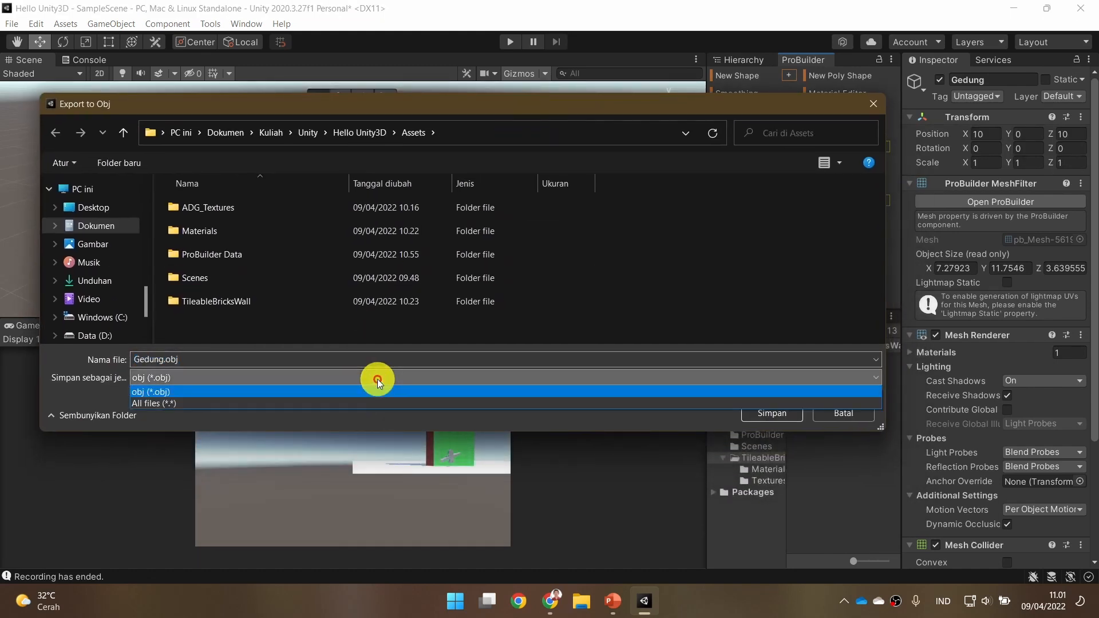
click(469, 108)
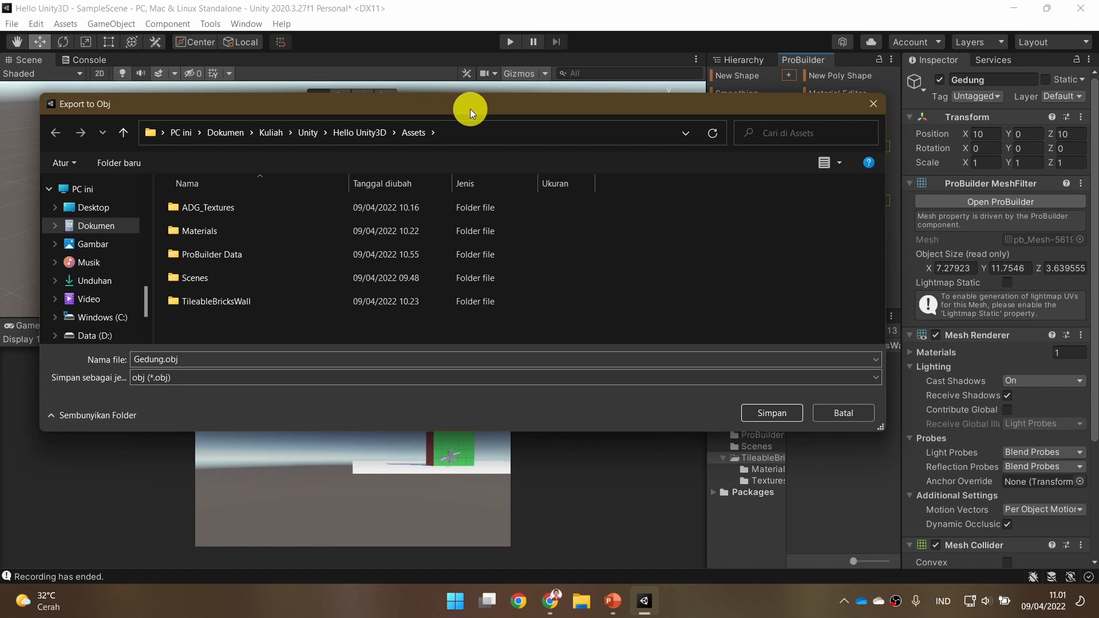
click(837, 419)
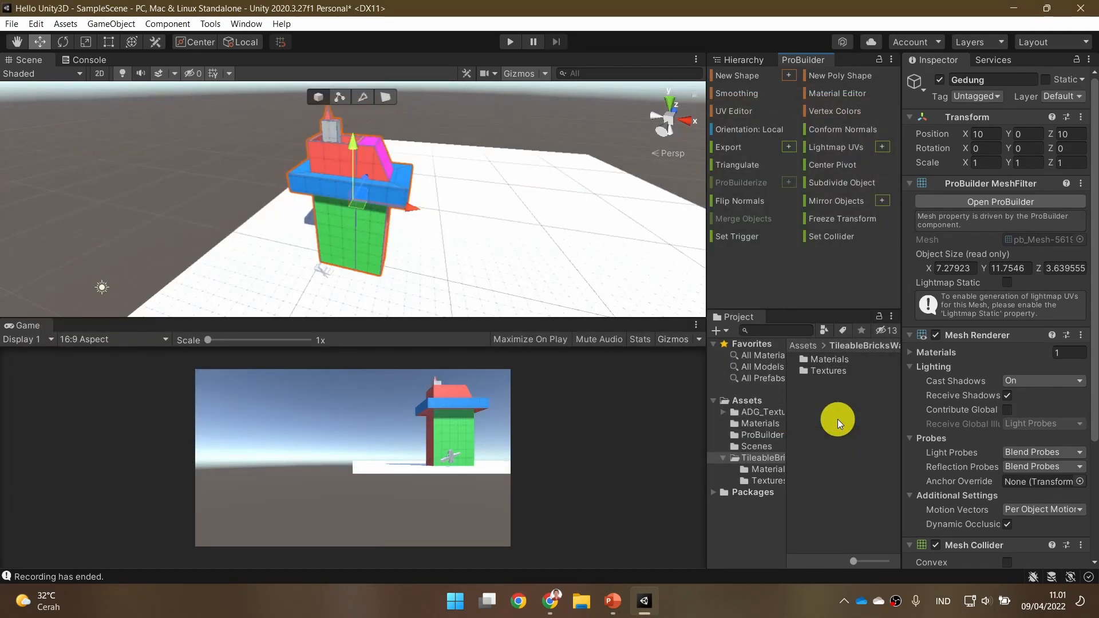
Open the ProBuilder export options for Gedung and set the export format to Prefab.
click(745, 57)
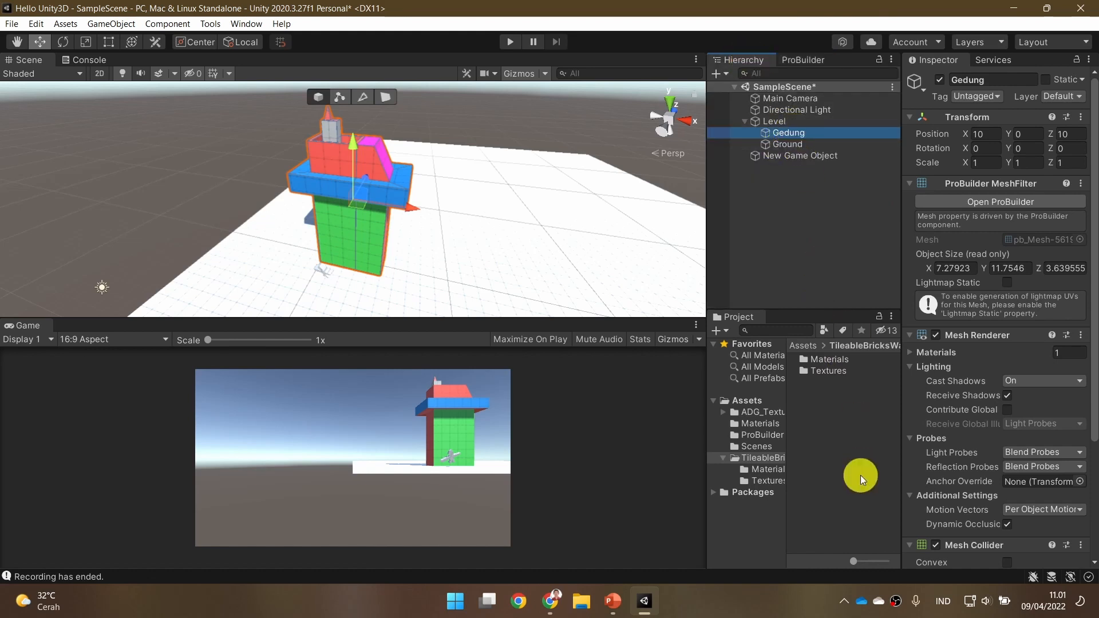
click(810, 57)
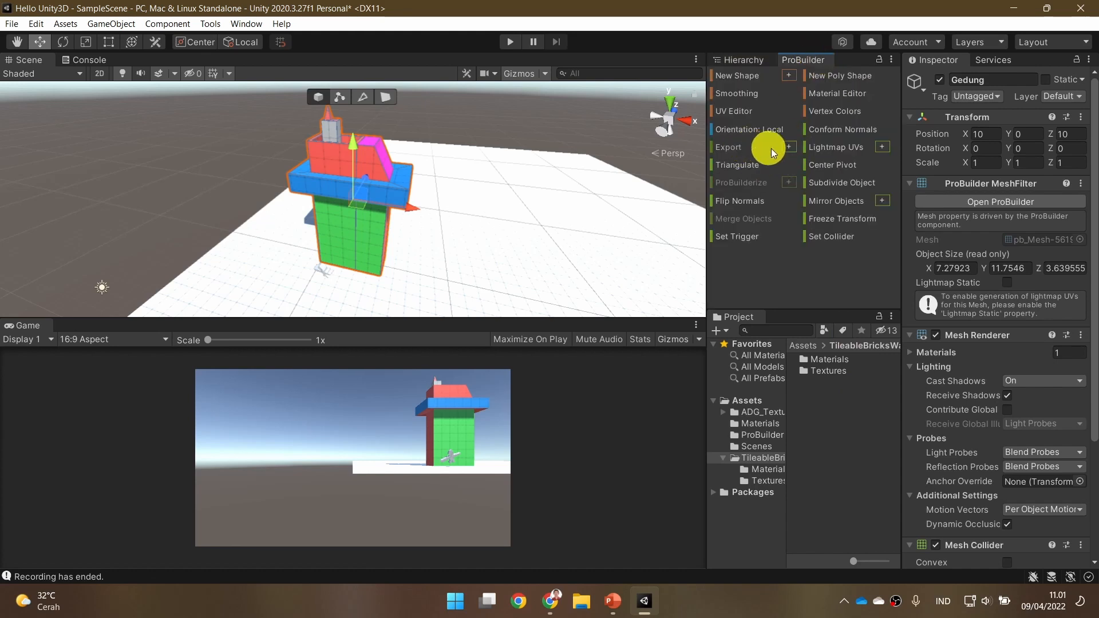
click(790, 147)
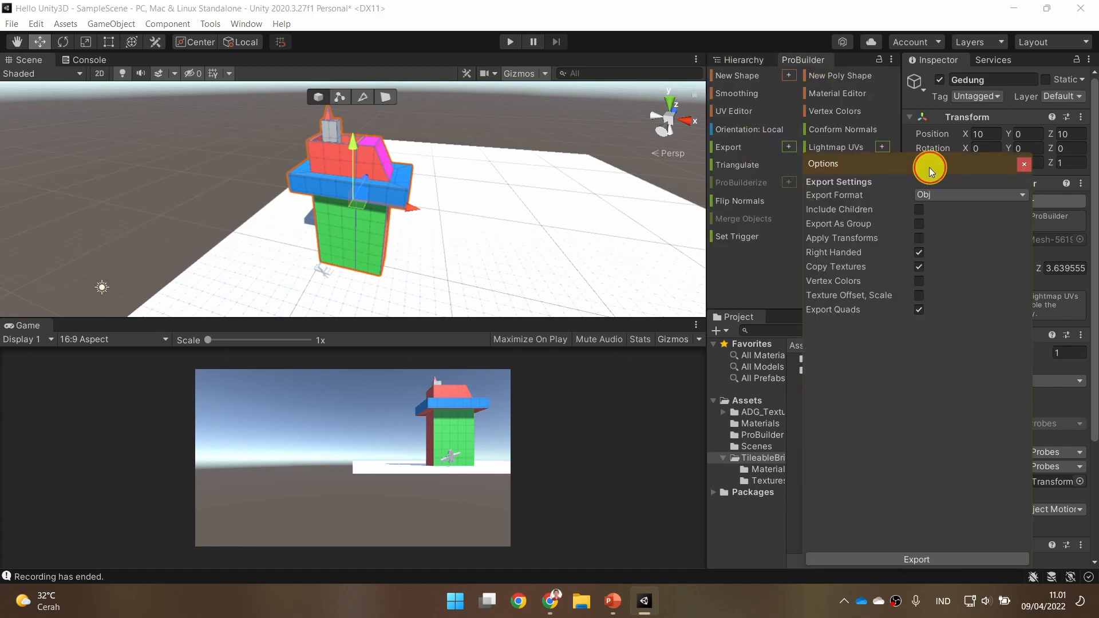
drag(930, 167, 532, 122)
click(570, 151)
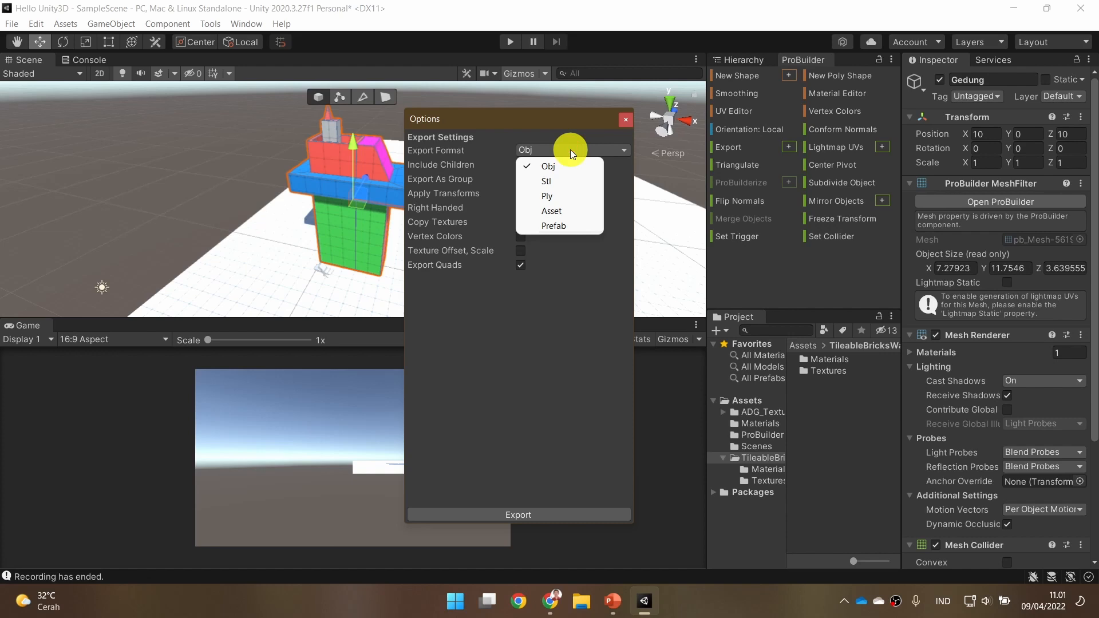
click(569, 227)
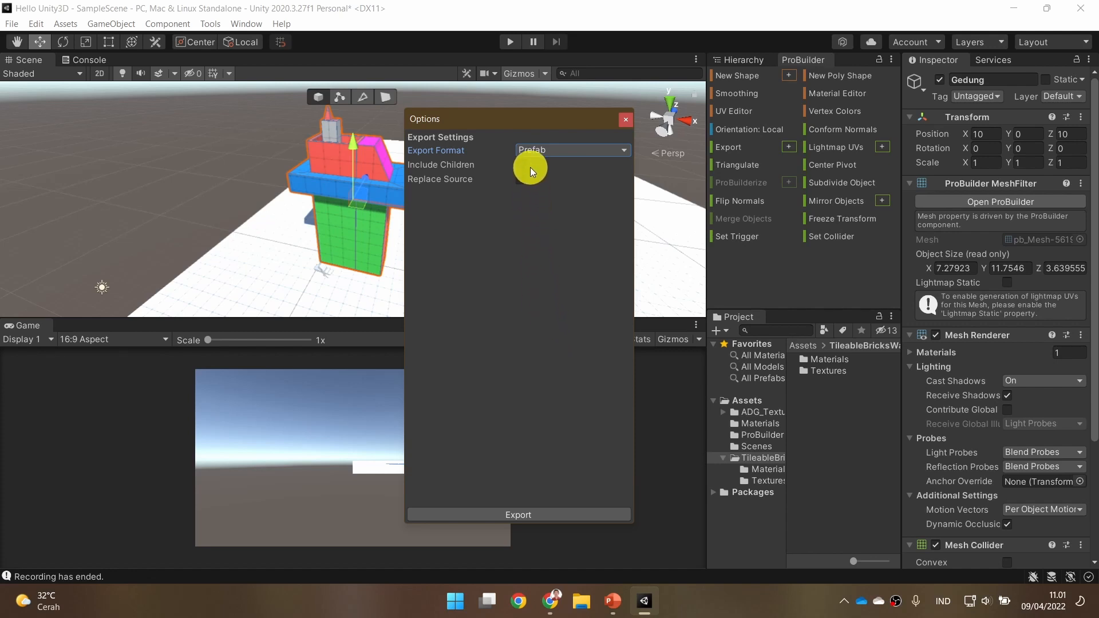
Export Gedung as Gedung.prefab into a new Prefabs folder inside Assets and close the export options.
click(563, 514)
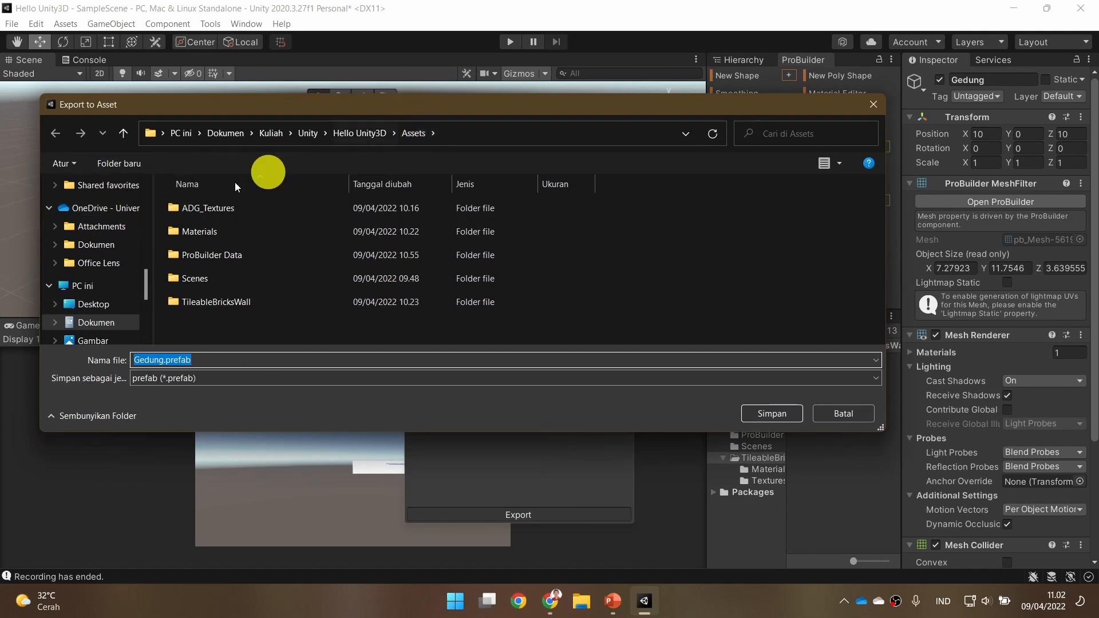
click(115, 164)
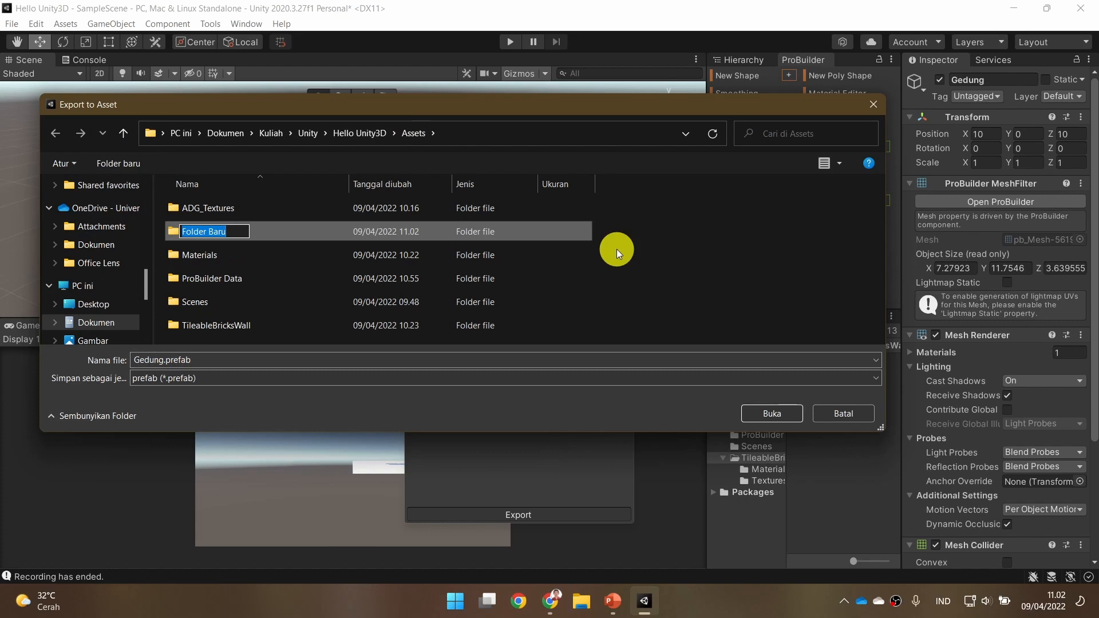
text(Prefabs)
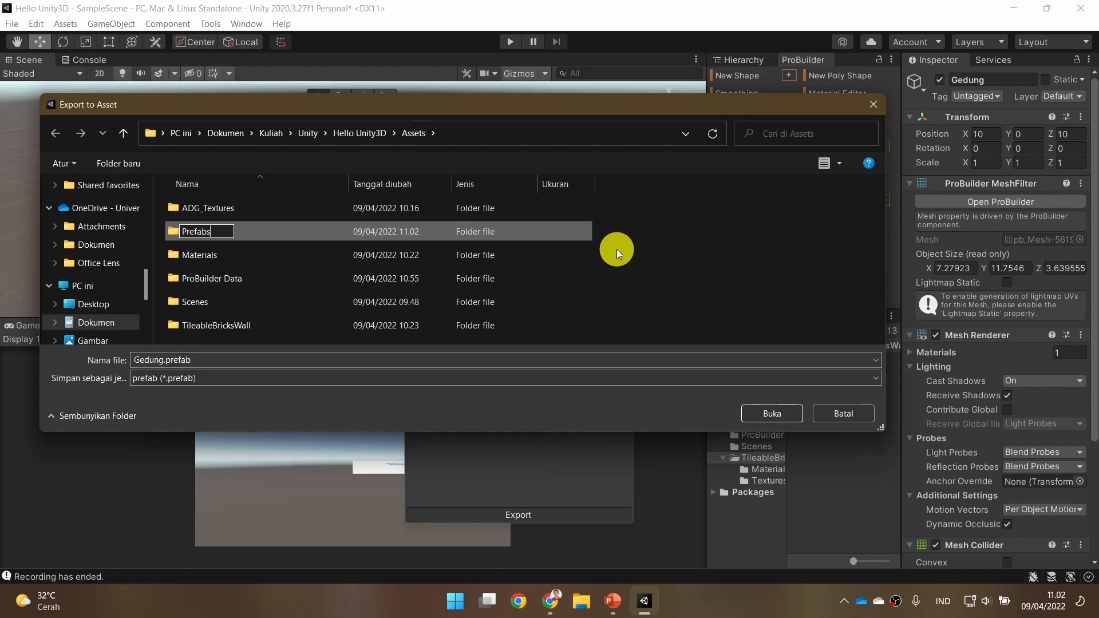
key(Return)
double_click(214, 255)
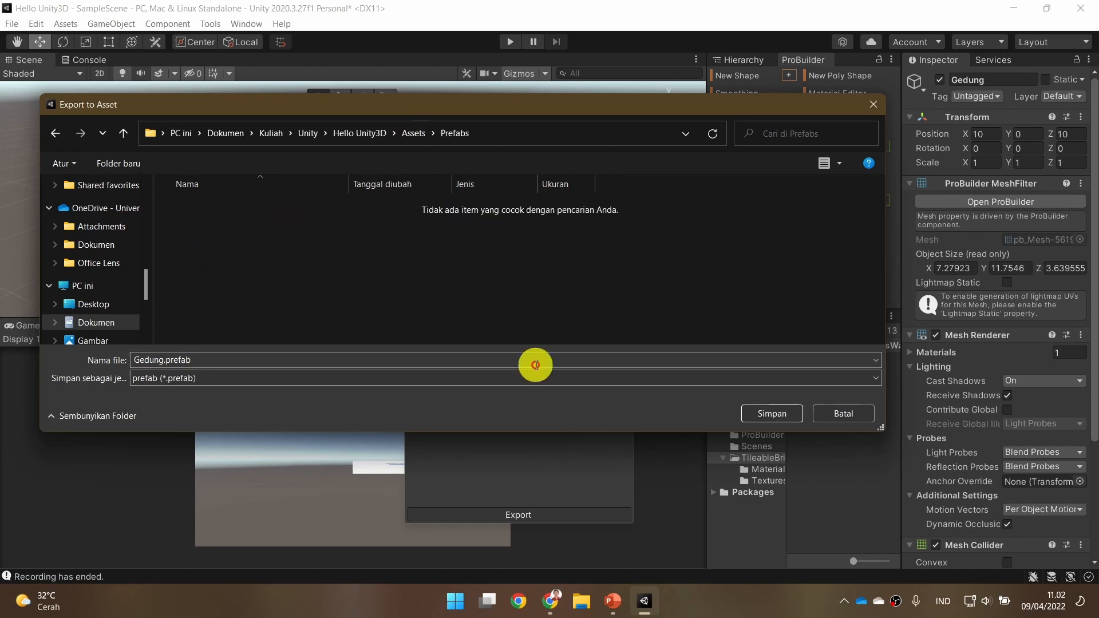
click(768, 413)
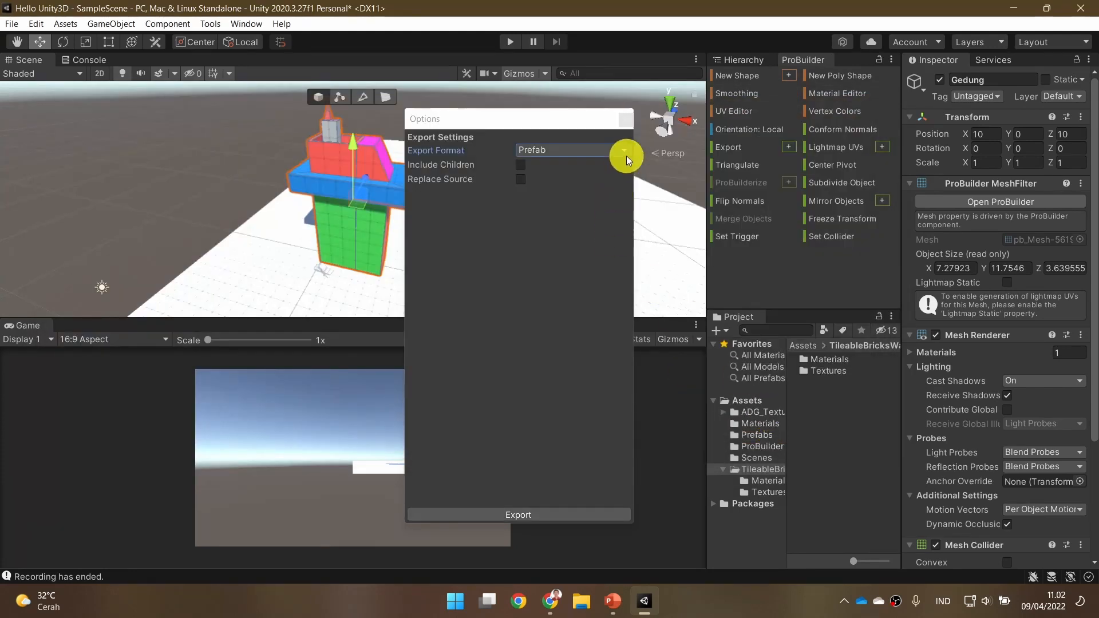
click(625, 119)
Create a Basic (Built-in) scene, place the Gedung prefab from the Prefabs folder in it, and show the Hierarchy.
click(757, 435)
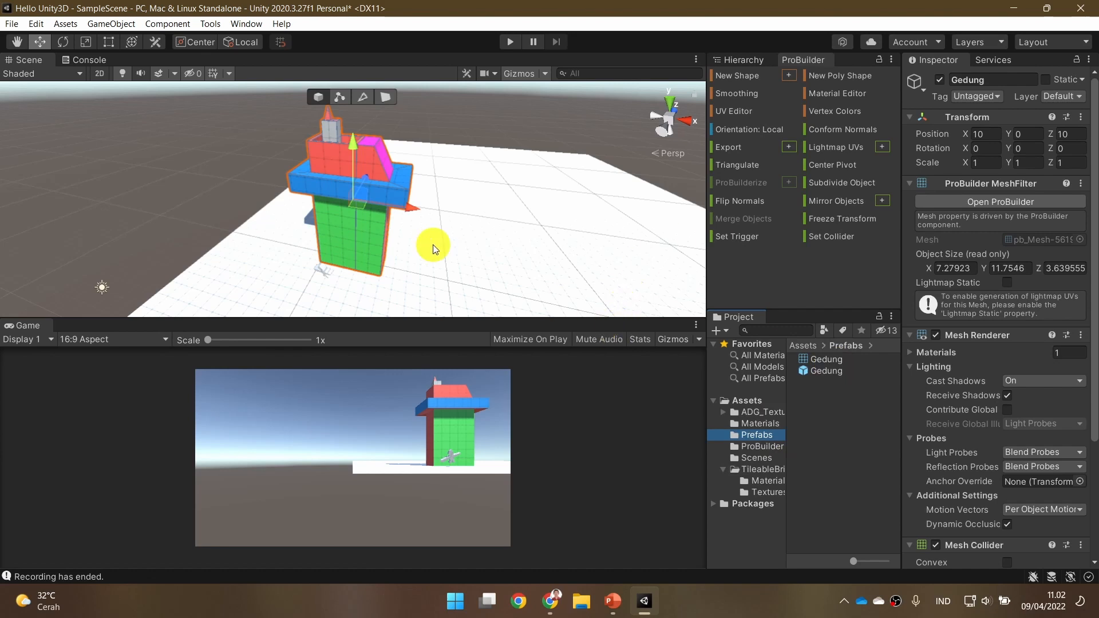
key(ctrl+n)
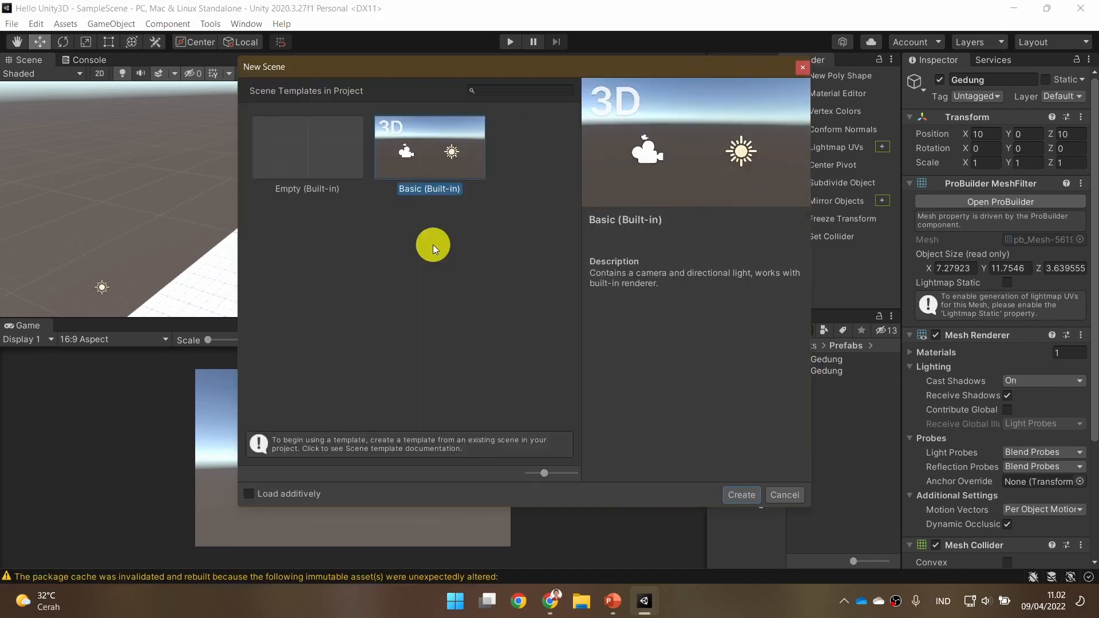
click(742, 495)
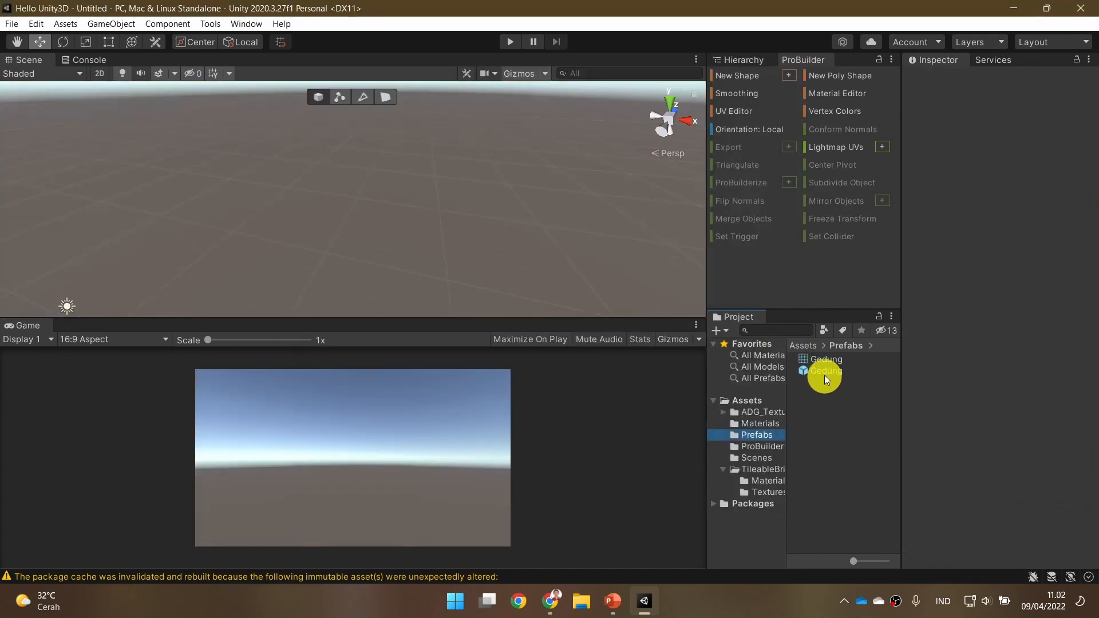
drag(825, 373, 366, 211)
scroll(441, 218, down, 5)
alt+drag(441, 218, 345, 199)
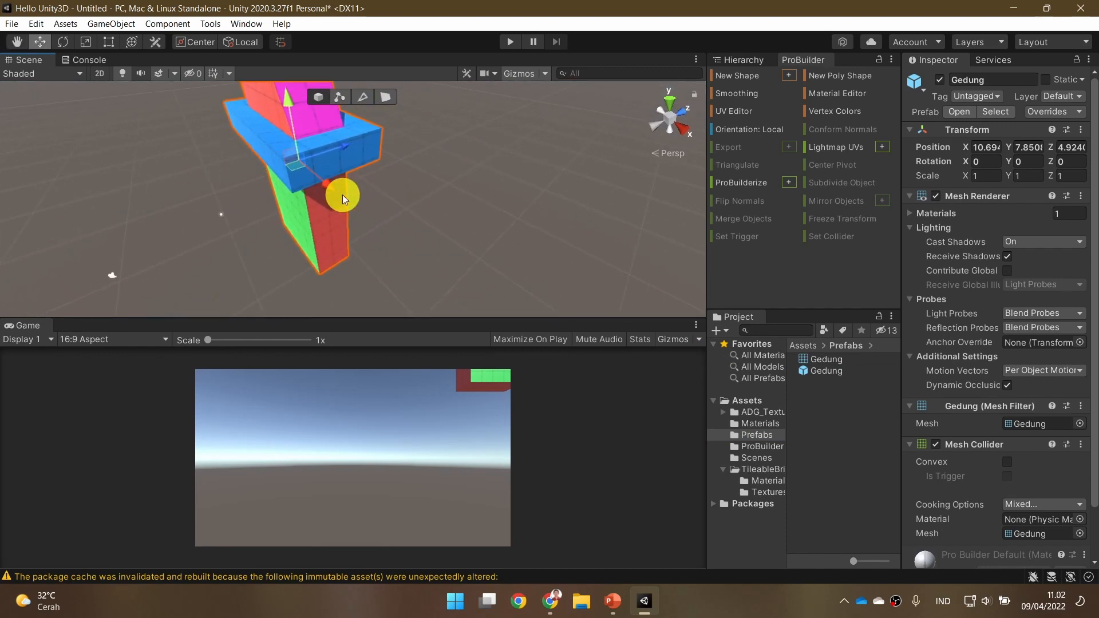
click(742, 59)
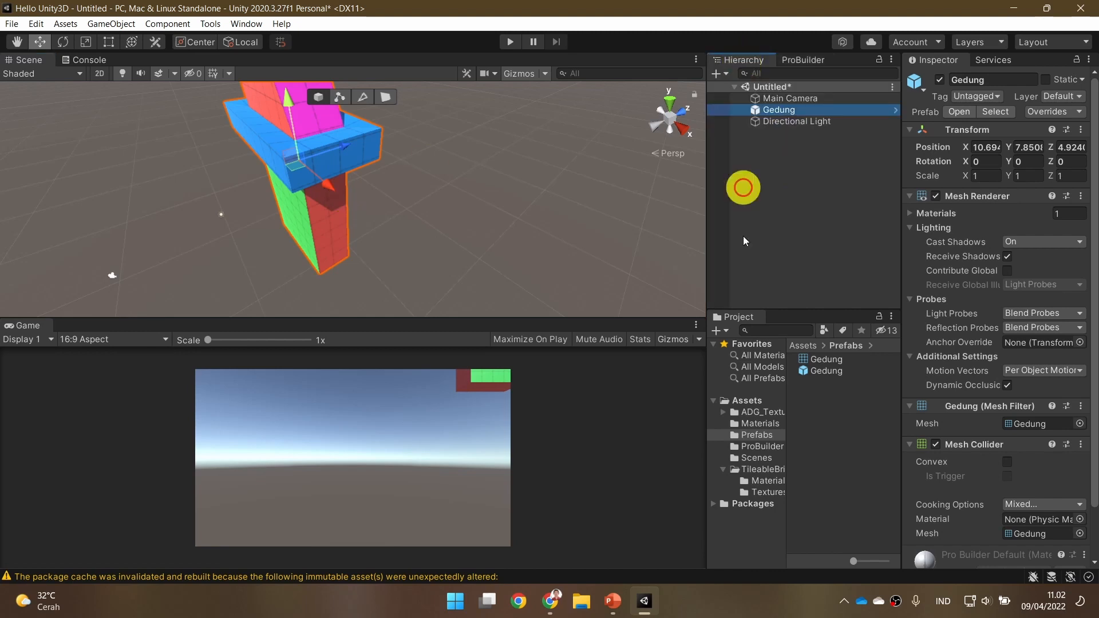
Reopen SampleScene from the Scenes folder without saving the untitled scene.
click(760, 424)
click(766, 447)
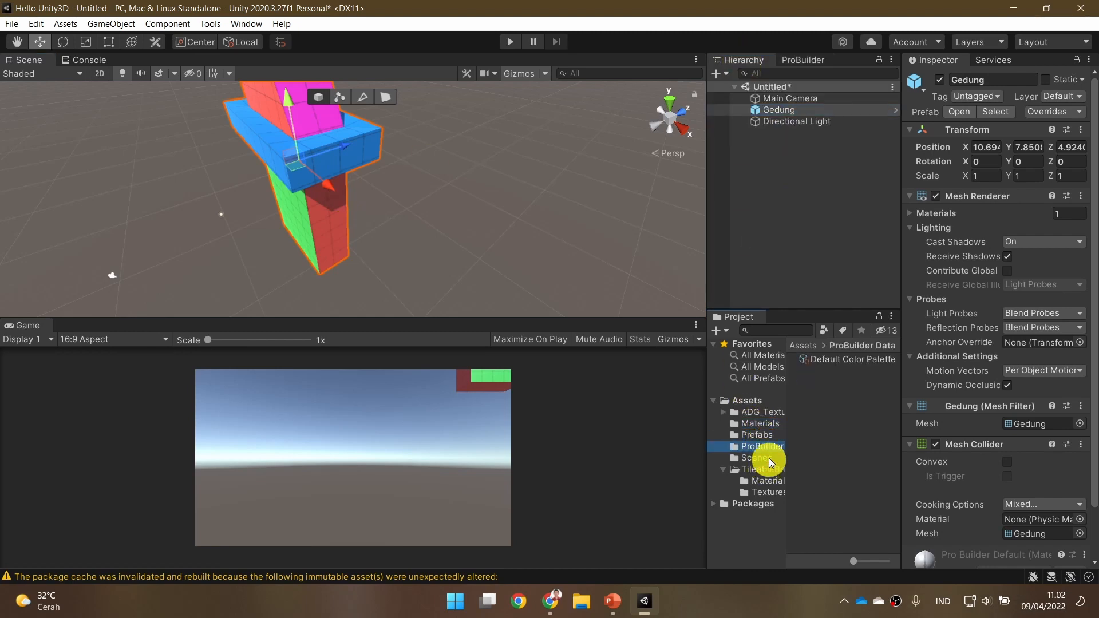
click(767, 459)
double_click(863, 359)
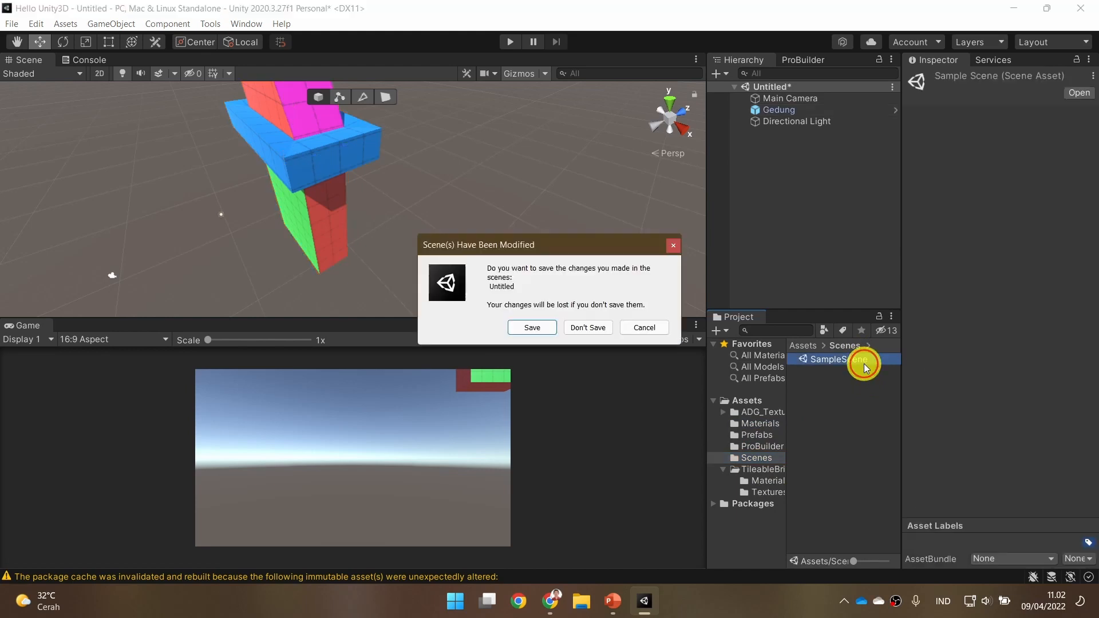
click(593, 328)
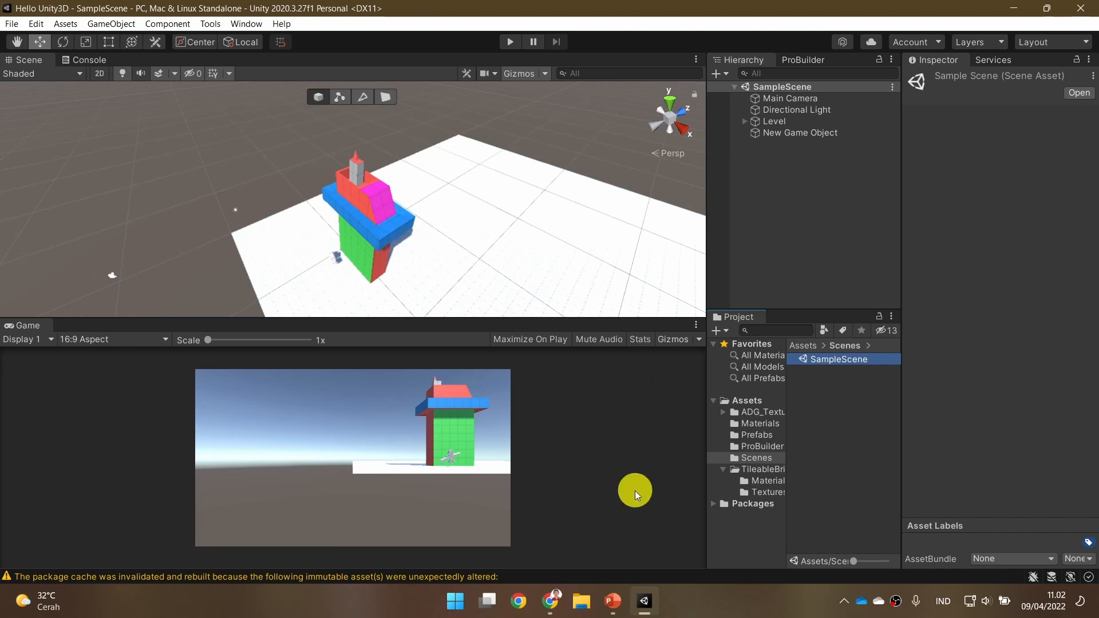
Switch to the PowerPoint slideshow and advance from the Export slide to the temple Exercise slide.
click(622, 607)
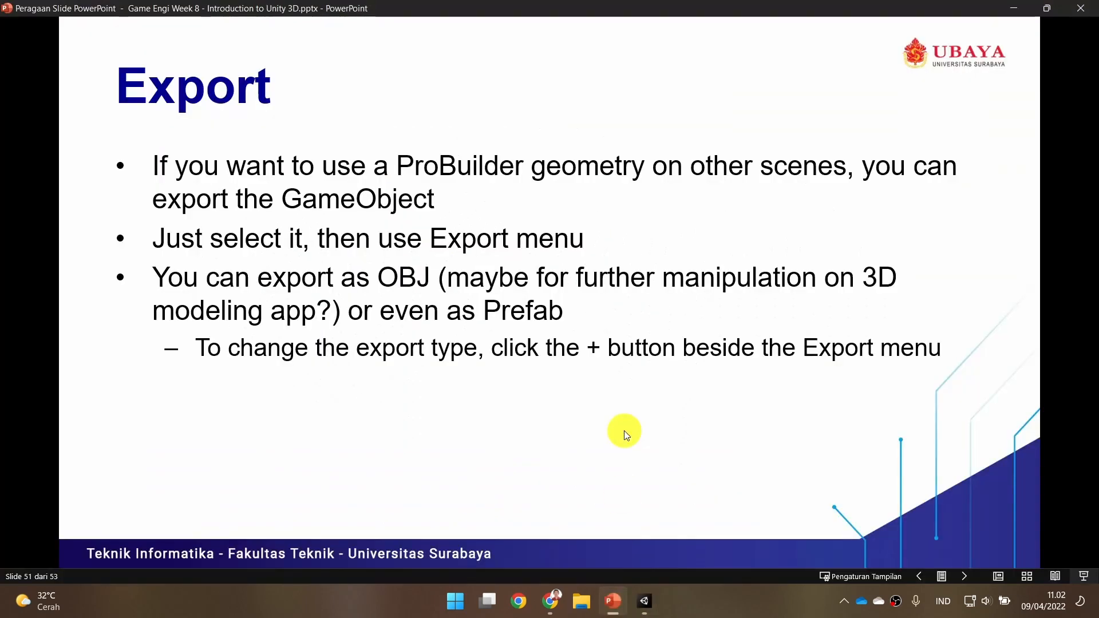
click(626, 435)
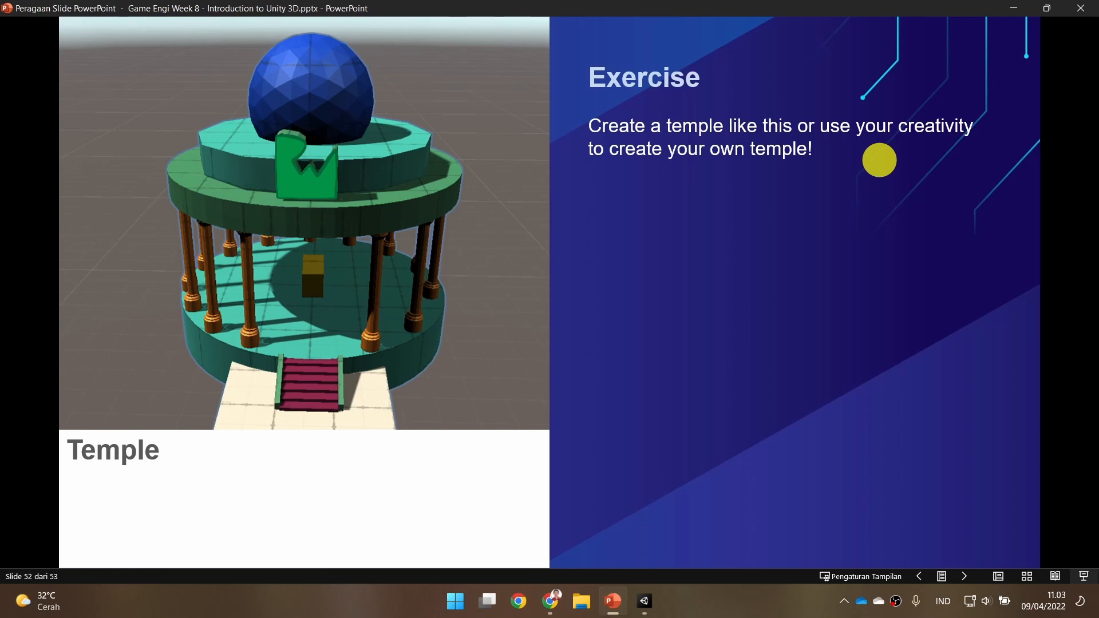
Return to Unity, frame the free part of the ground beside Gedung, and show the ProBuilder tools.
click(644, 599)
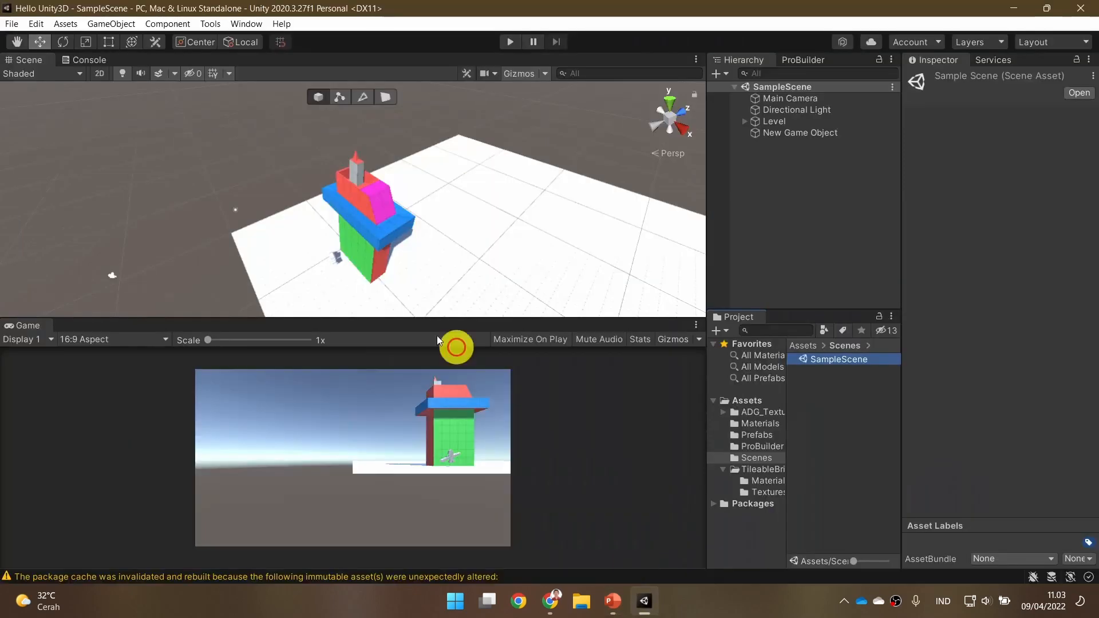
key(d)
right_drag(464, 287, 475, 255)
key(q)
click(804, 60)
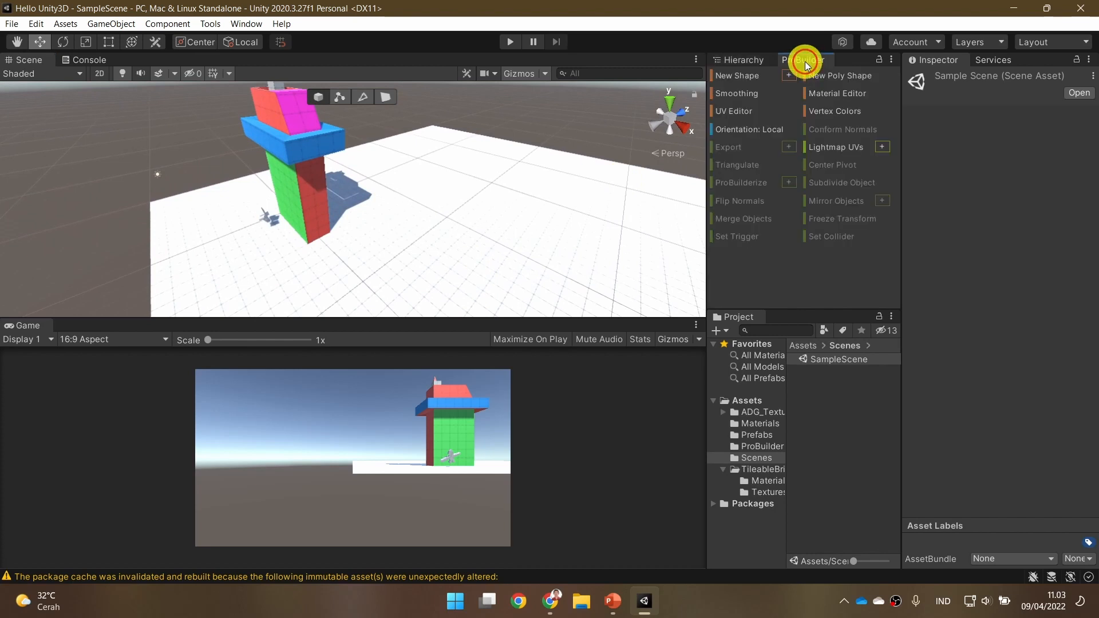
click(761, 75)
right_drag(564, 230, 587, 232)
key(ctrl+z)
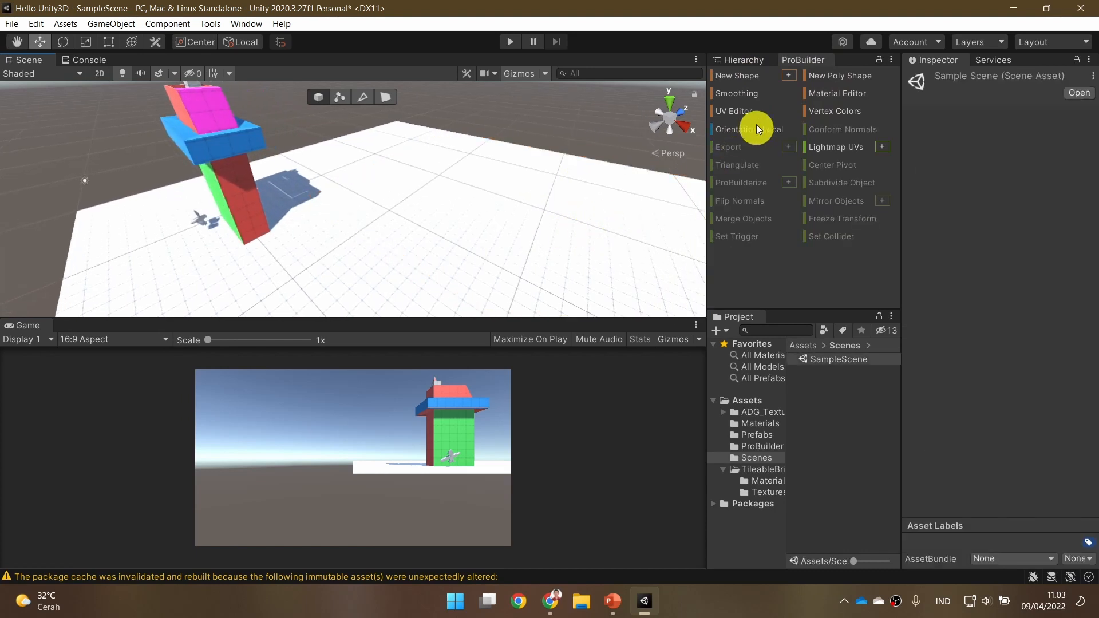
Open the options for a new ProBuilder shape and choose Cylinder as its type.
click(789, 75)
drag(553, 111, 717, 168)
click(710, 190)
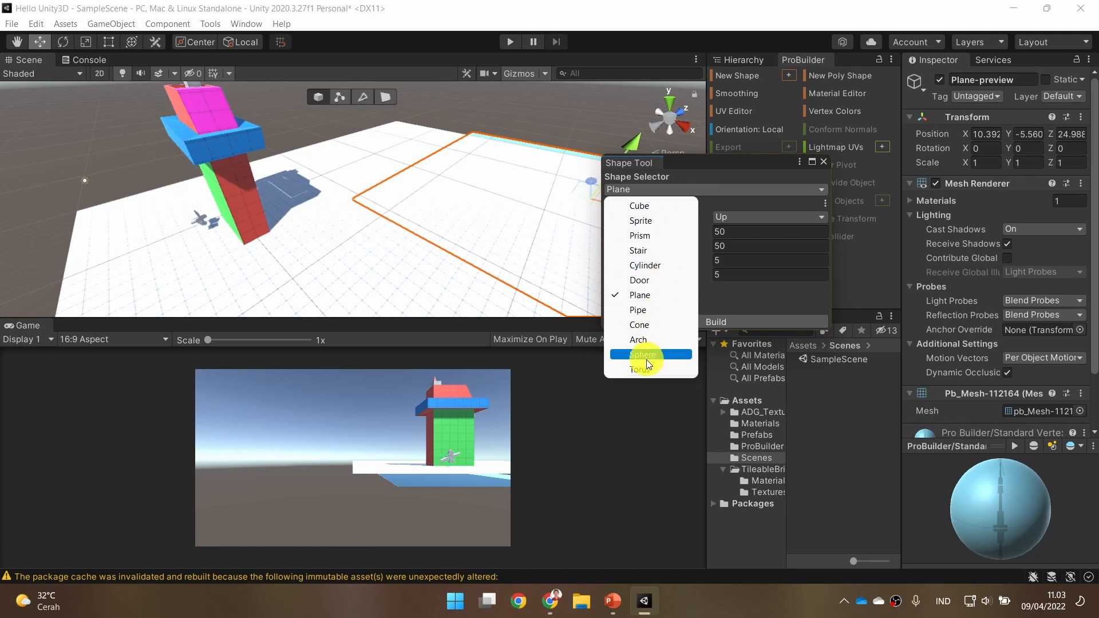
click(659, 325)
alt+drag(486, 246, 562, 209)
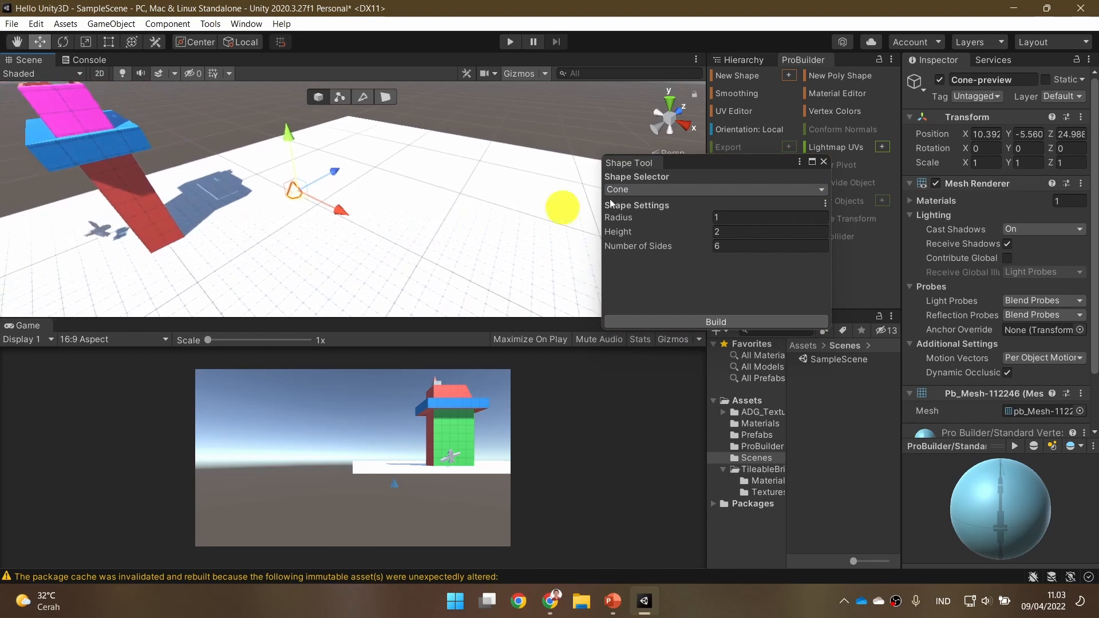
click(666, 198)
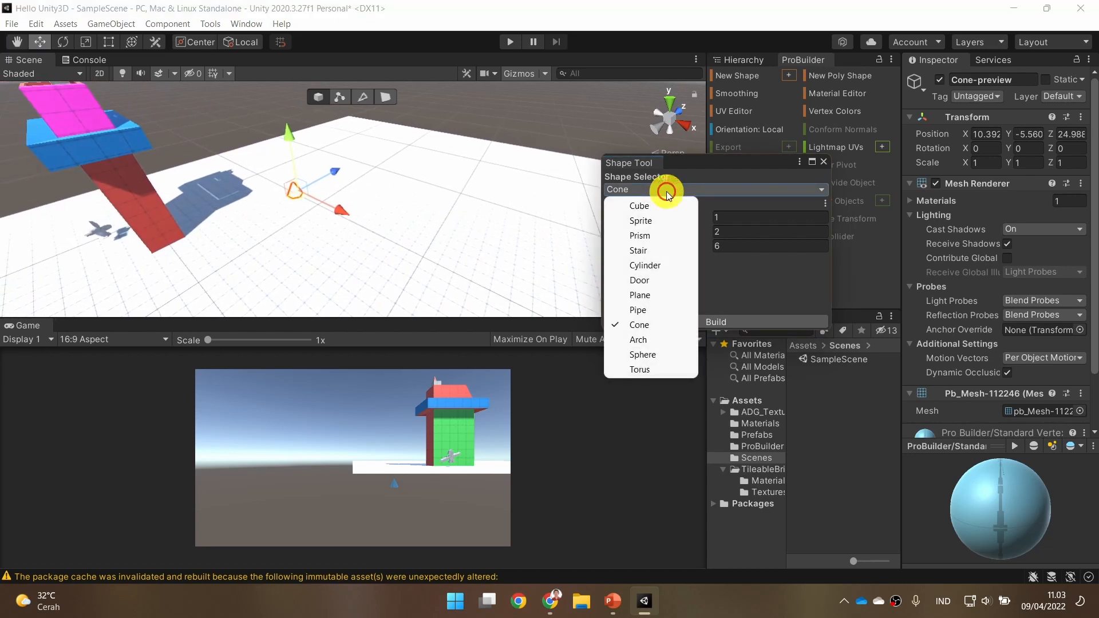
click(668, 266)
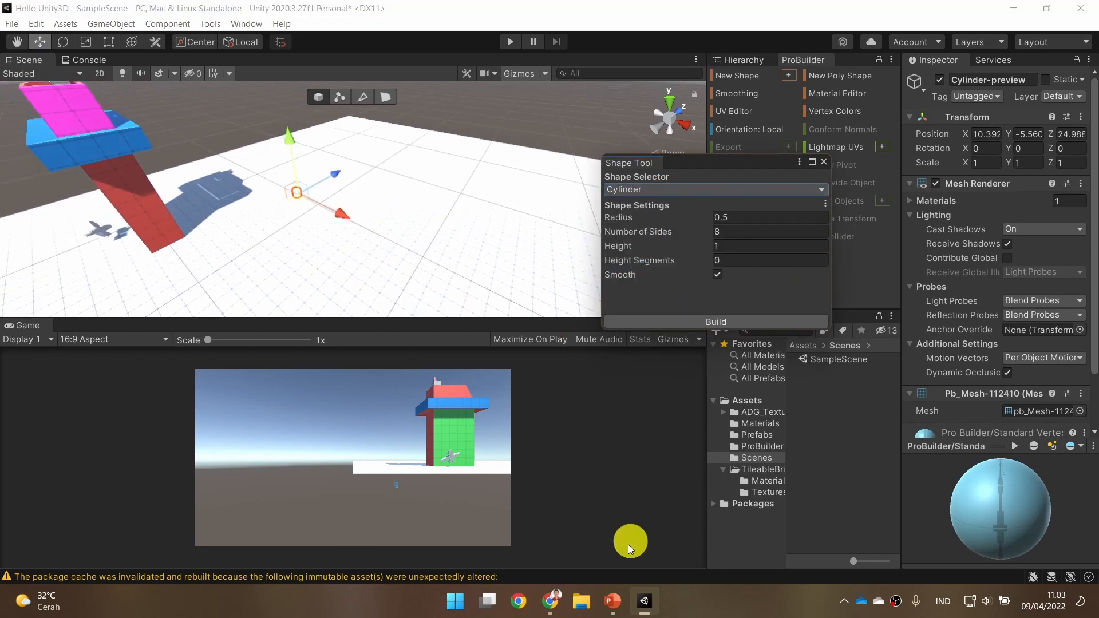
Consult the temple picture in PowerPoint, then in Unity raise the cylinder preview to about Y 1.21 with a radius of about 2.12.
click(613, 601)
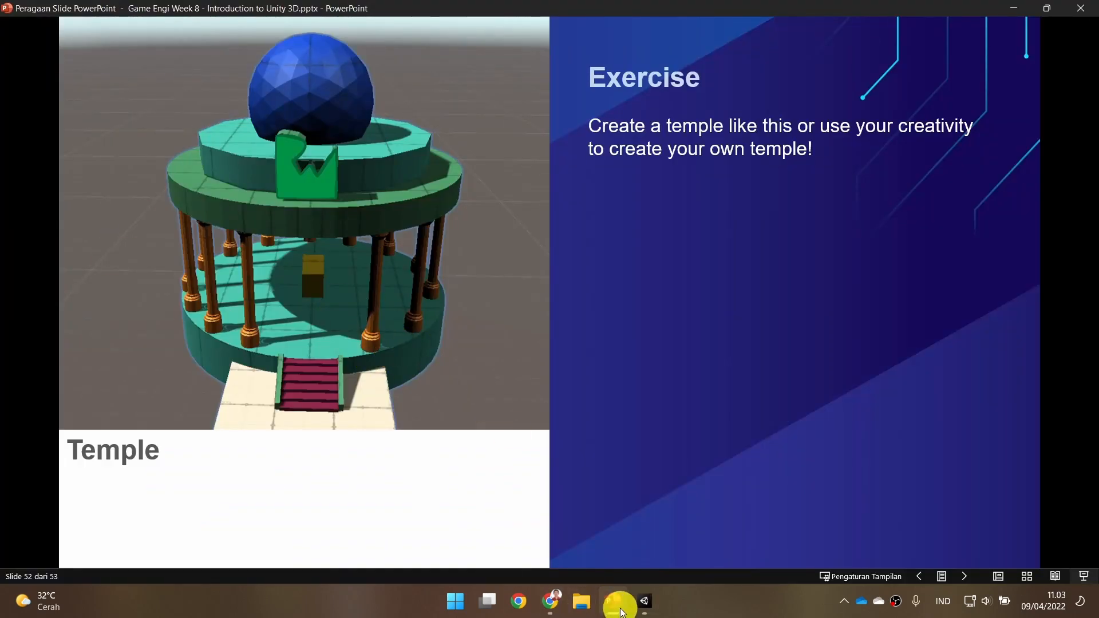
click(645, 601)
right_drag(355, 252, 592, 212)
drag(488, 154, 515, 63)
right_drag(518, 131, 513, 197)
drag(552, 153, 583, 67)
right_drag(534, 207, 475, 207)
drag(671, 221, 527, 249)
Set the cylinder's number of sides to 26, recheck the temple picture in PowerPoint, and build the cylinder in Unity.
text(20)
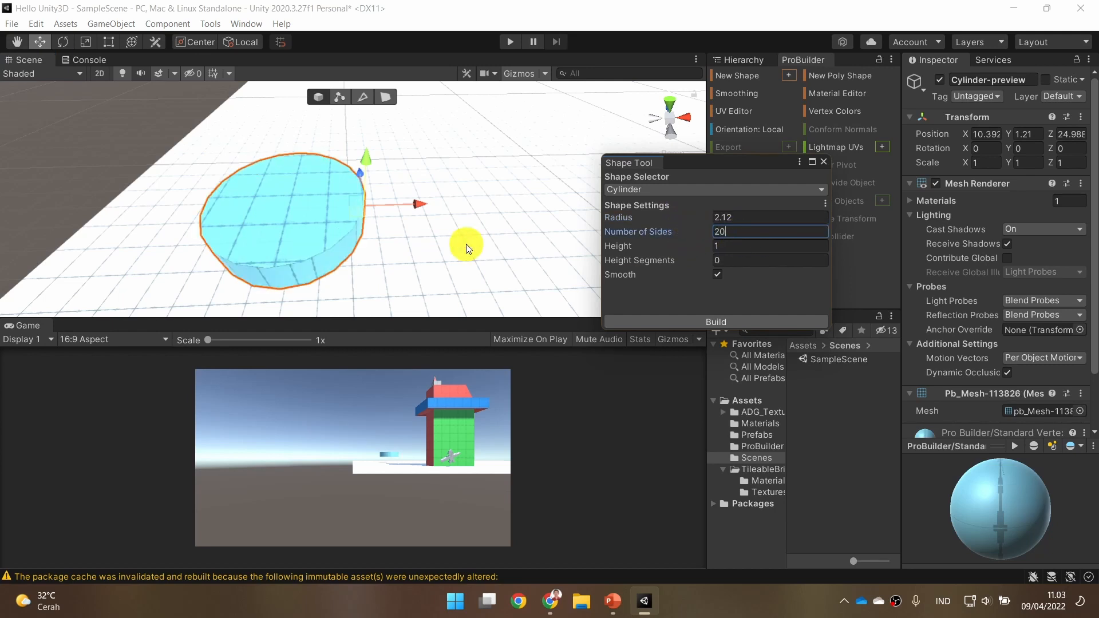
alt+drag(441, 271, 486, 279)
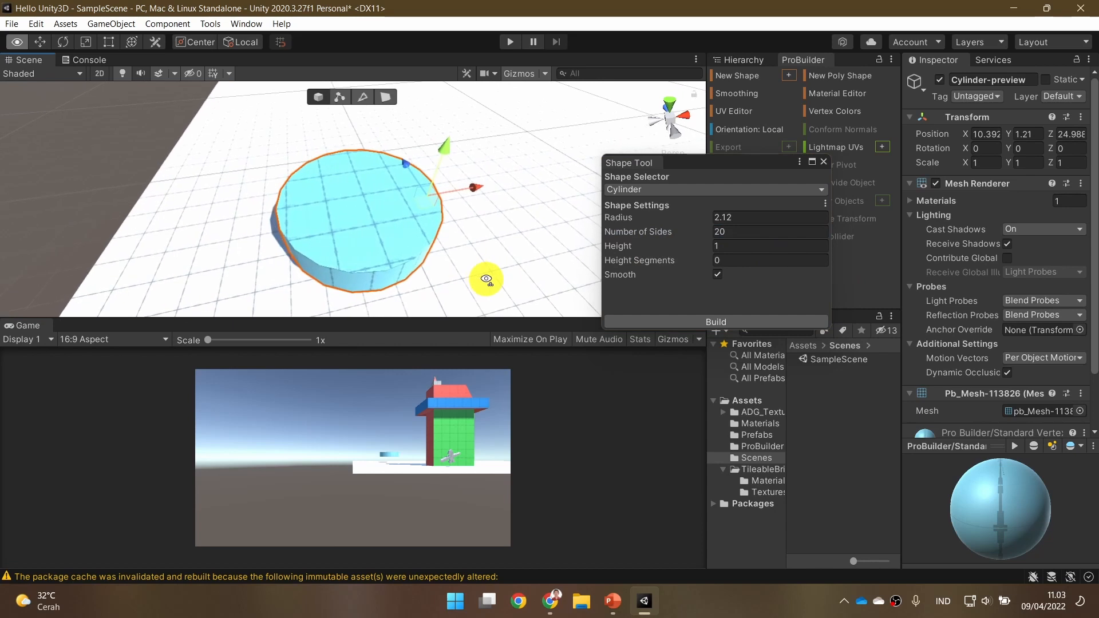
click(753, 230)
text(25)
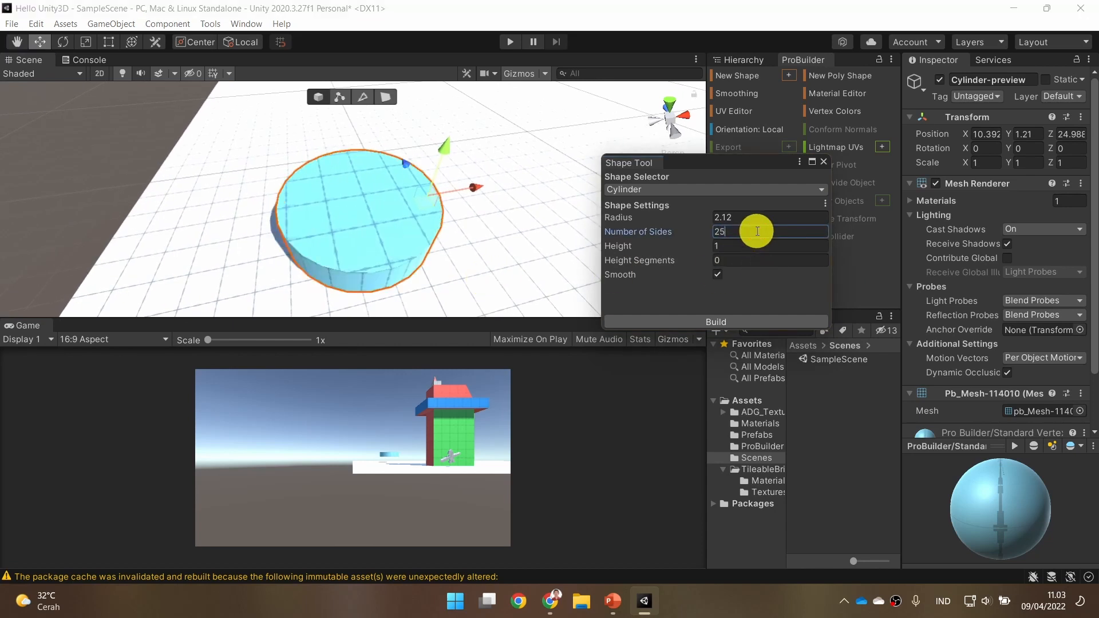
key(BackSpace)
text(6)
key(Tab)
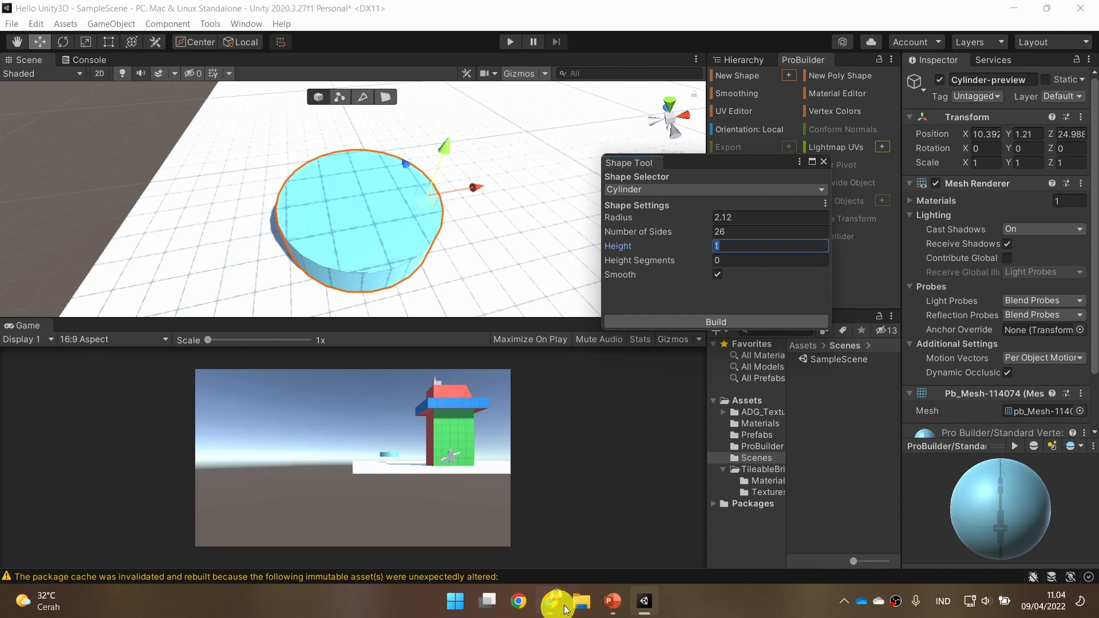
click(618, 605)
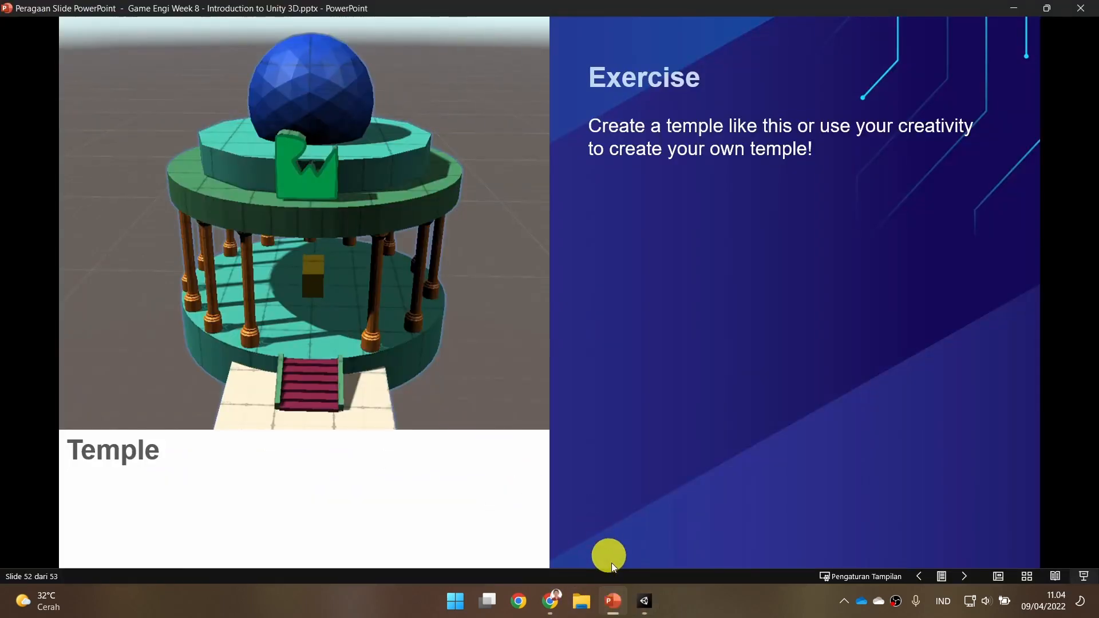
click(644, 601)
click(744, 320)
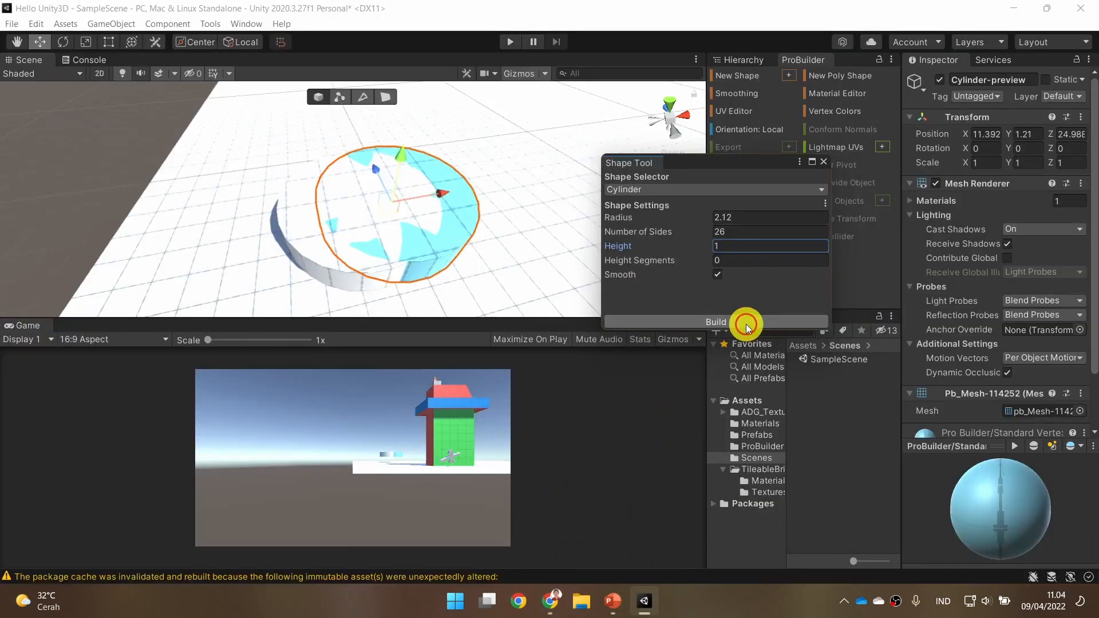
Change the new shape to Stair and move its preview away from the cylinder to about Y -0.89 and Z 16.86.
click(761, 190)
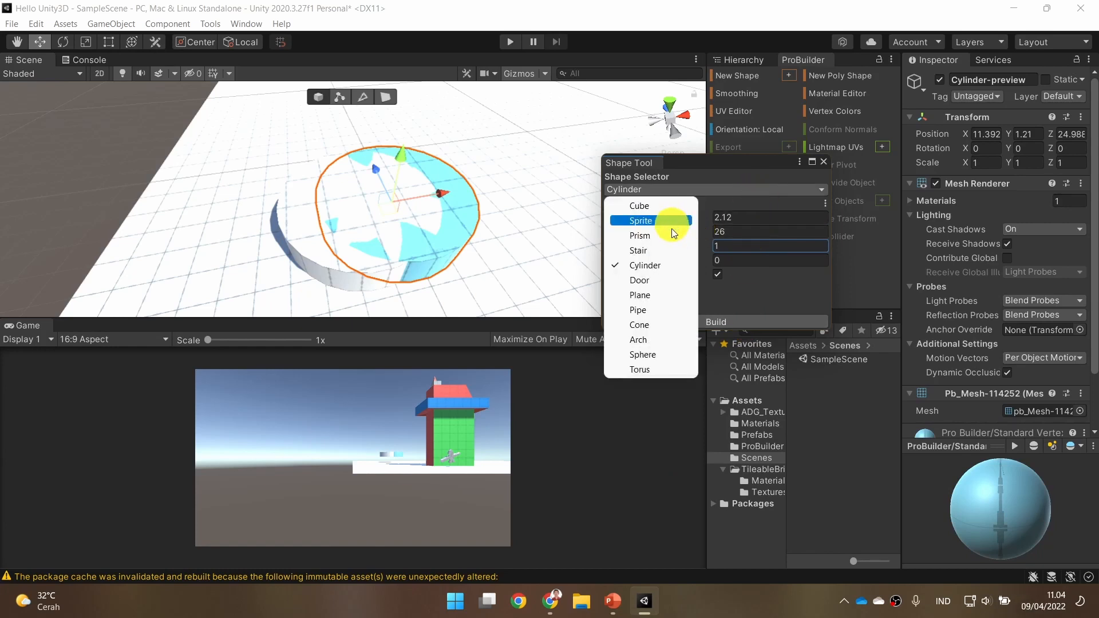
click(671, 250)
alt+drag(428, 249, 458, 109)
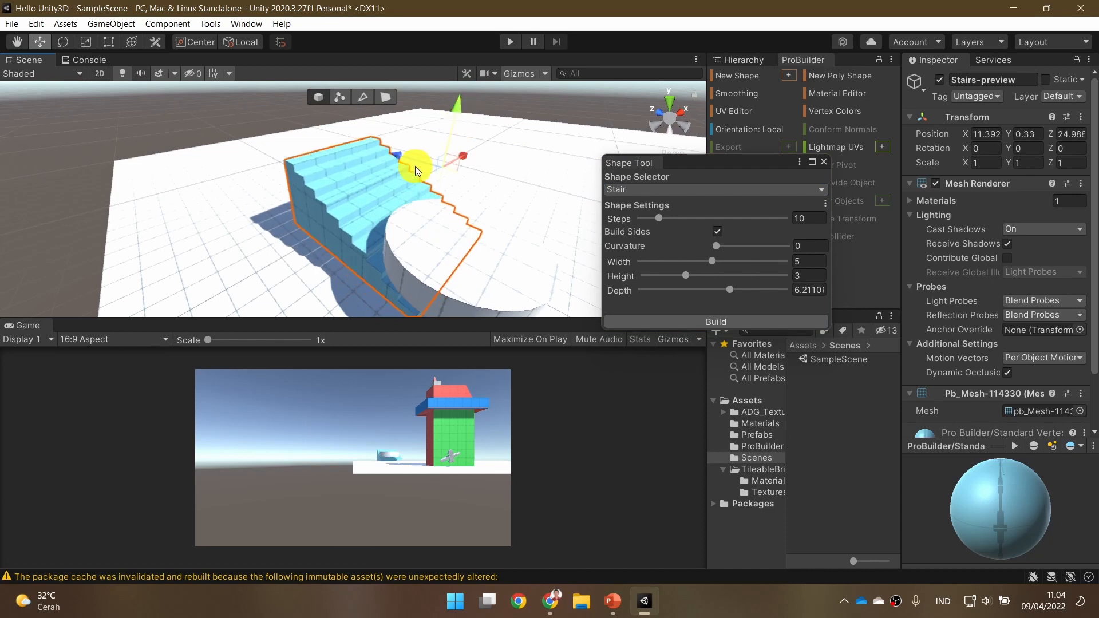
drag(511, 189, 480, 192)
scroll(480, 195, down, 3)
drag(534, 165, 544, 187)
drag(448, 214, 663, 226)
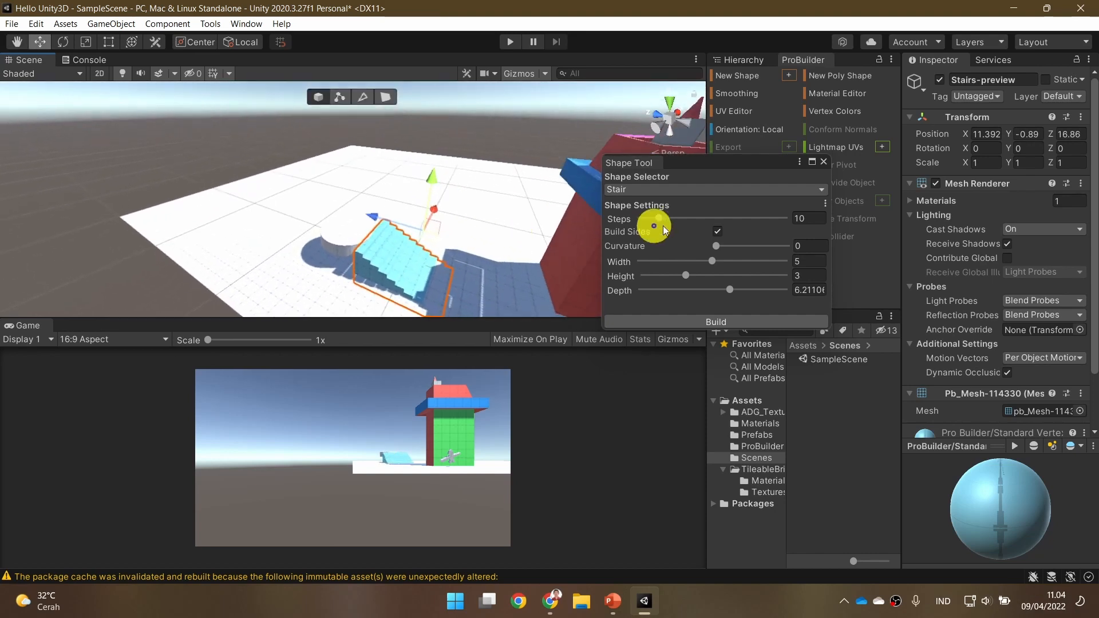
Set the stairs to 5 steps with a width of about 3.42 and a height of about 1.77.
click(802, 220)
text(5)
key(Tab)
key(Tab)
key(Tab)
drag(712, 263, 671, 263)
alt+drag(467, 260, 453, 263)
mouse_move(673, 264)
mouse_down()
mouse_move(702, 259)
mouse_move(673, 277)
mouse_up()
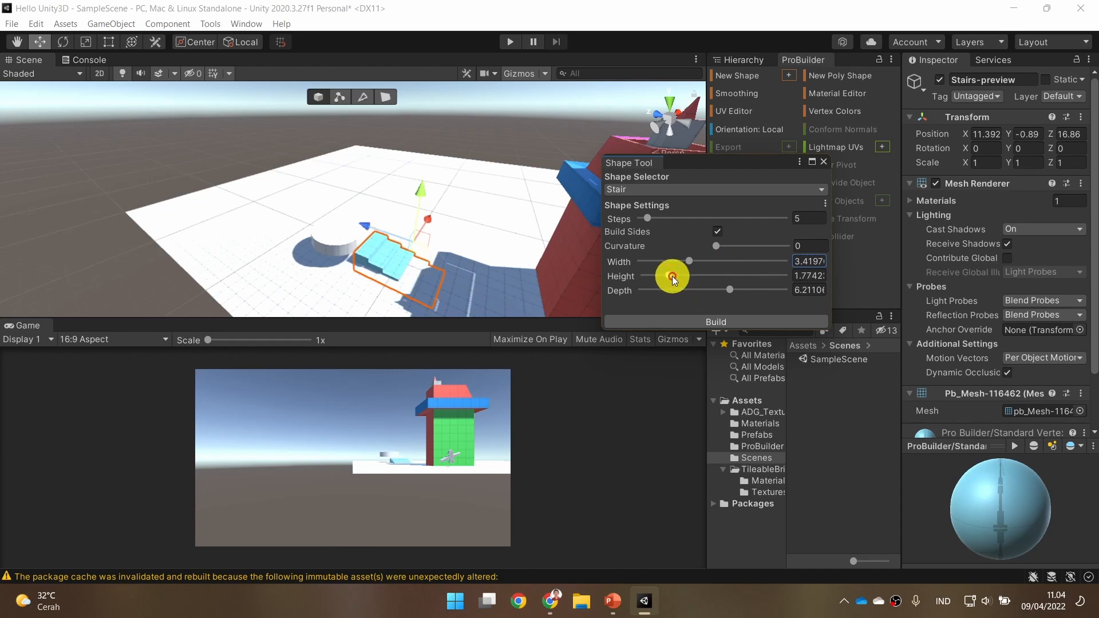
Raise the stair preview to about Y 0.37 above the ground plane.
drag(421, 190, 424, 179)
key(w)
right_drag(347, 312, 358, 298)
key(w)
key(w)
key(q)
right_drag(476, 243, 481, 245)
key(d)
Widen the stair preview to about 6.26 and curve it a full 360 degrees with 26 steps.
drag(671, 266, 727, 254)
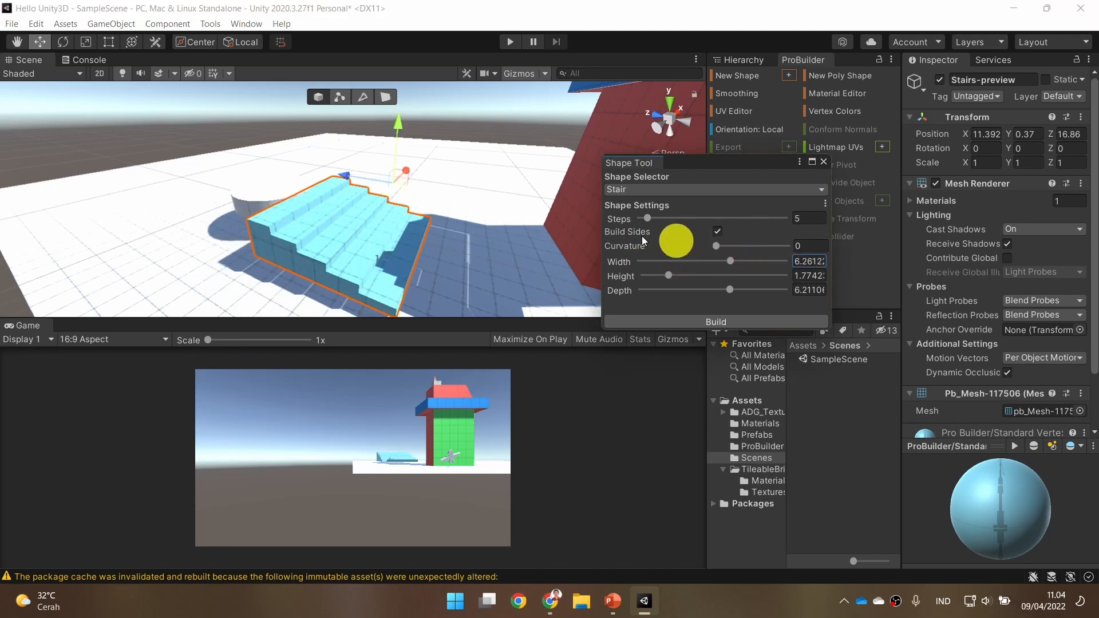
drag(718, 245, 760, 246)
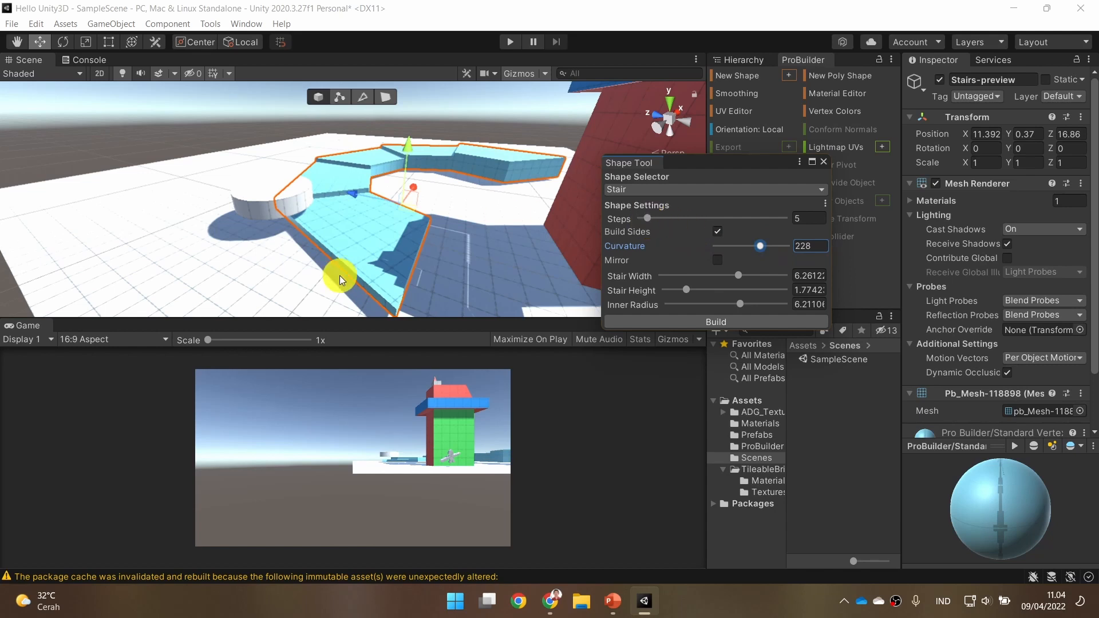
drag(654, 220, 696, 218)
drag(762, 250, 802, 242)
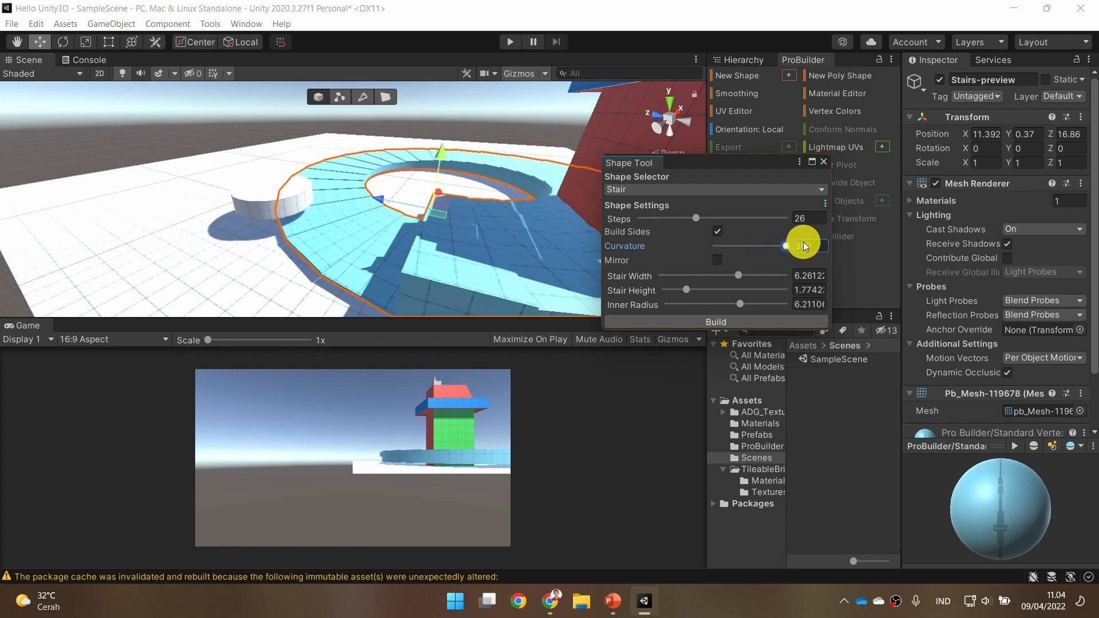
Reduce the curved stairs to 11 steps, set the stair height to about 3.7, and build them.
drag(698, 217, 664, 228)
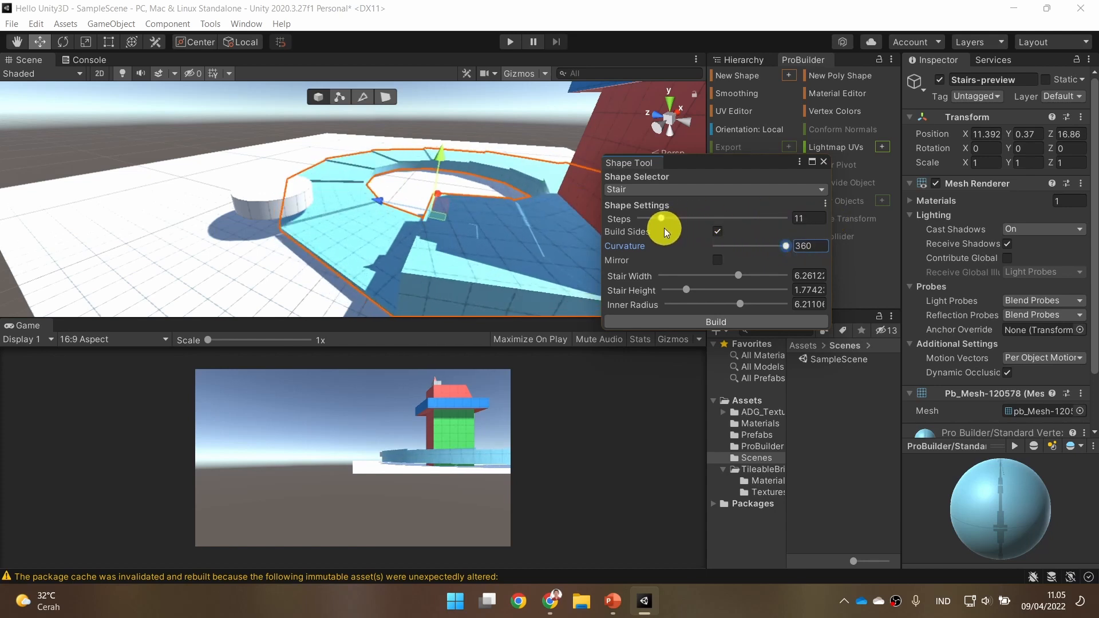
drag(686, 290, 711, 283)
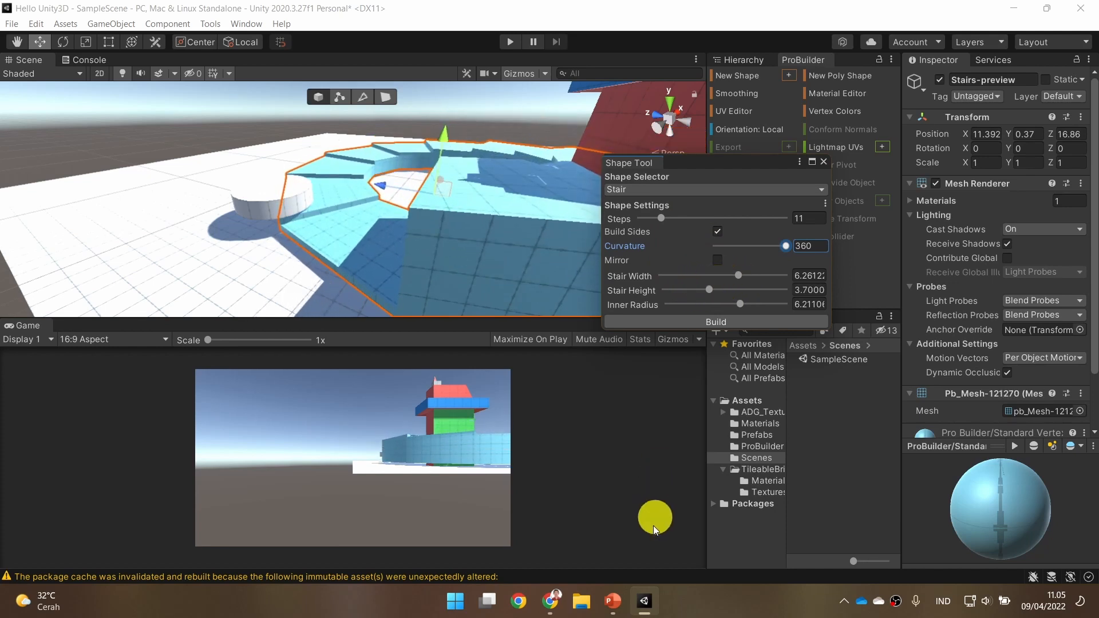
click(747, 190)
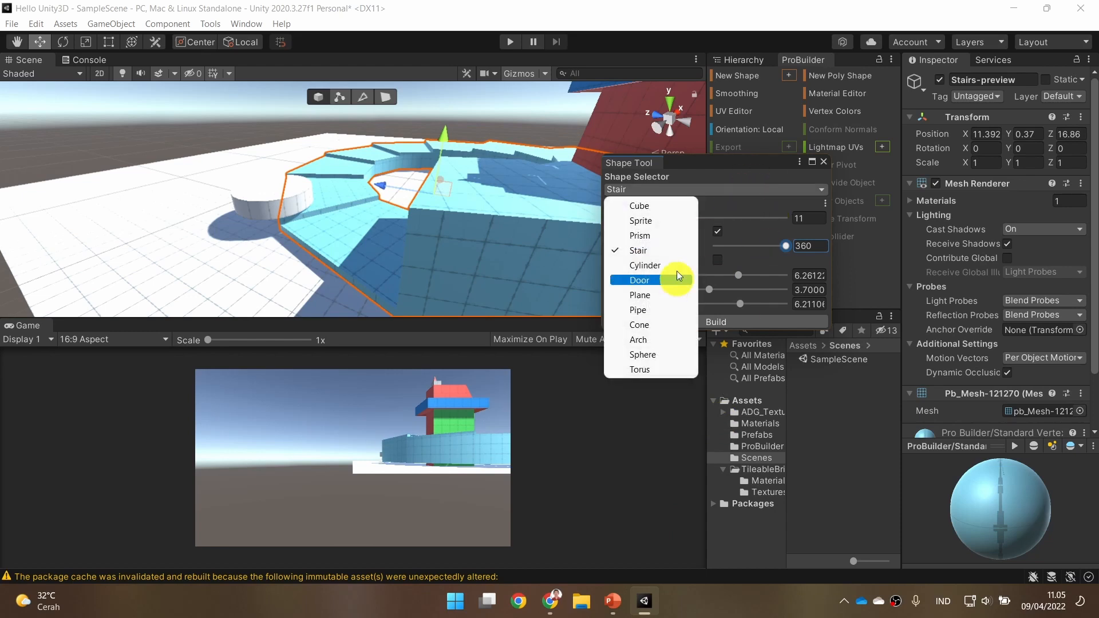
click(737, 323)
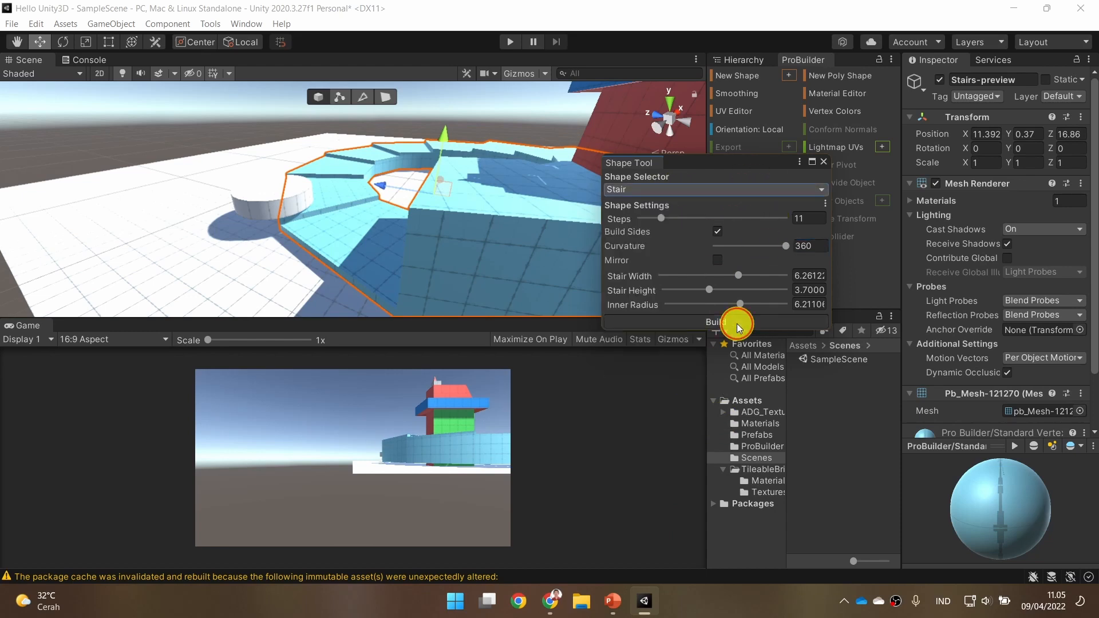
Change the new shape to Door and move its preview along the Z axis to about 29.7, near the cylinder.
click(729, 197)
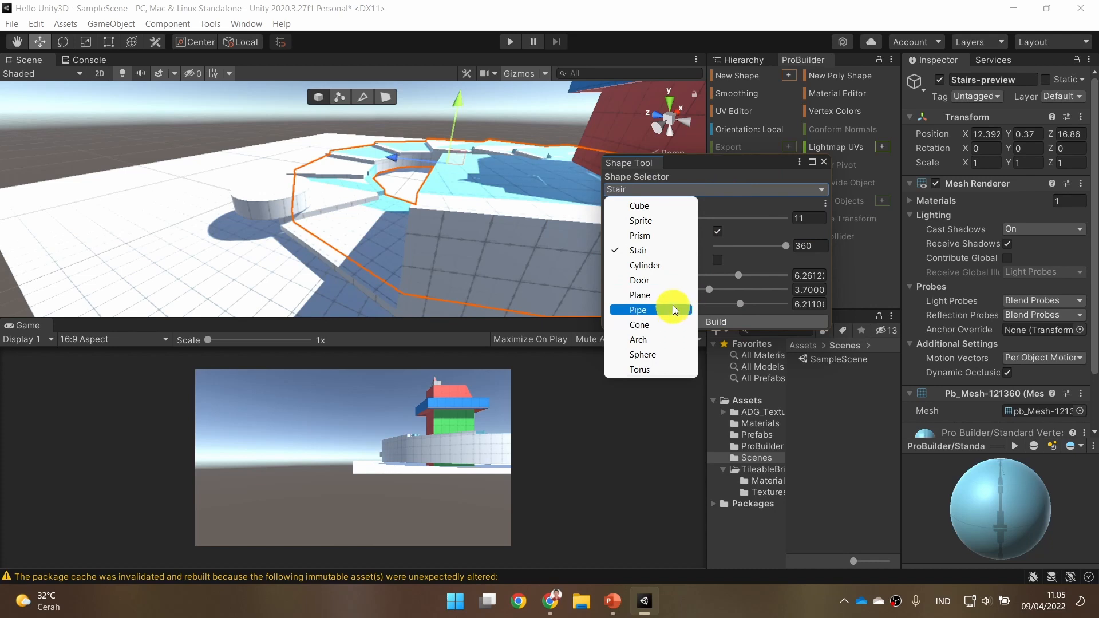
click(674, 280)
alt+drag(475, 210, 497, 205)
drag(424, 163, 194, 157)
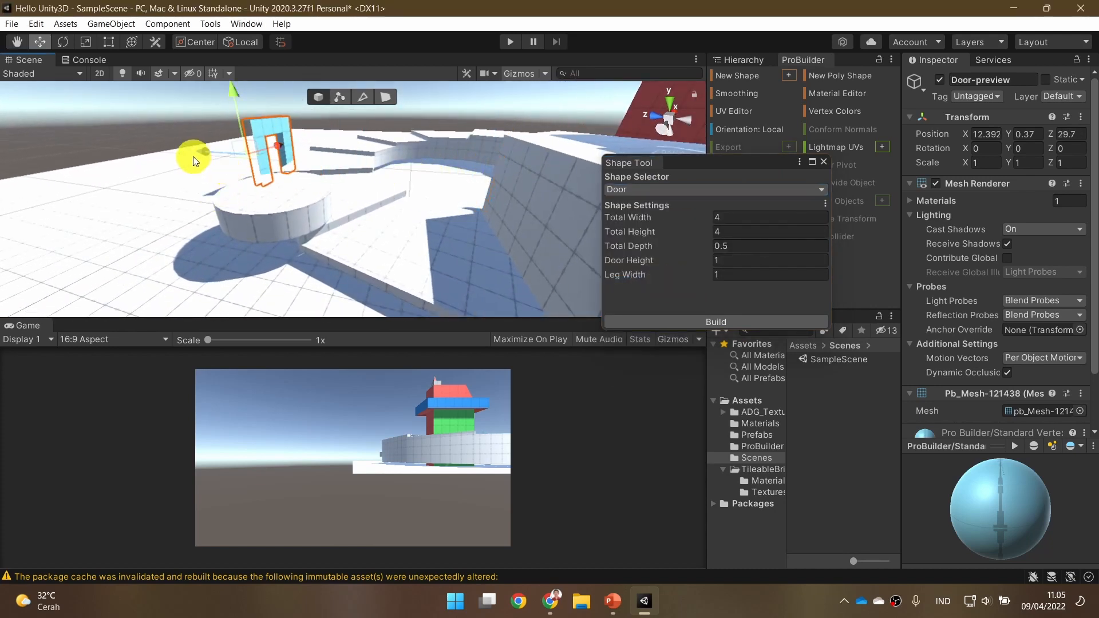
Raise the door preview to about Y 0.7 and switch to PowerPoint to recheck the temple picture.
click(238, 187)
mouse_move(303, 143)
alt+mouse_down()
mouse_move(334, 153)
mouse_move(319, 138)
alt+mouse_up()
scroll(312, 133, up, 2)
click(309, 135)
click(306, 135)
click(304, 134)
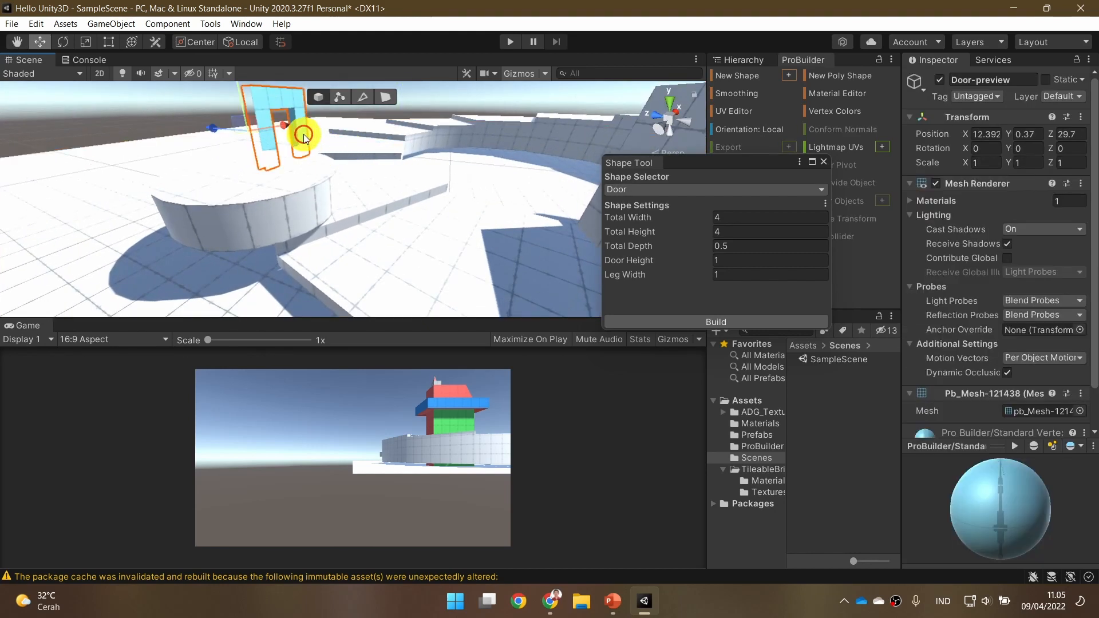
key(f)
alt+drag(459, 221, 227, 236)
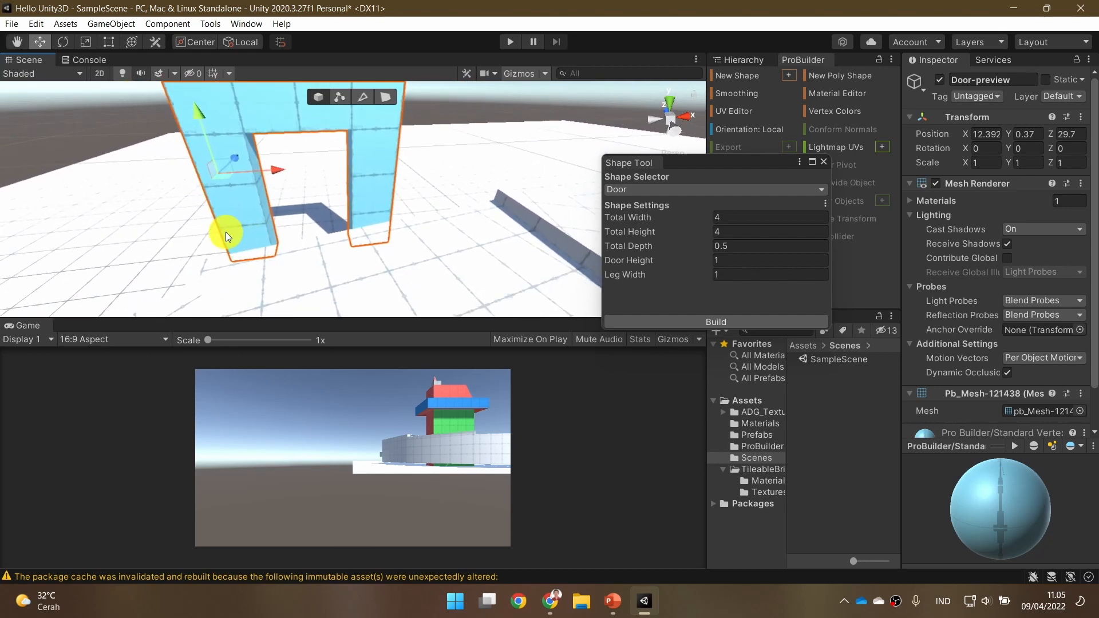
drag(208, 135, 641, 330)
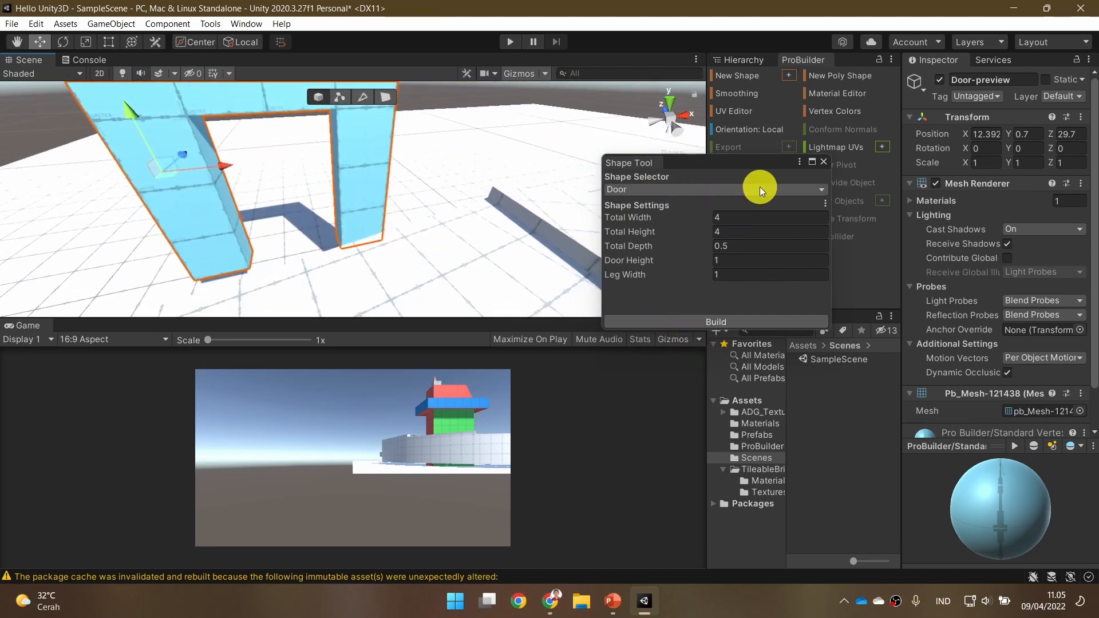
click(614, 600)
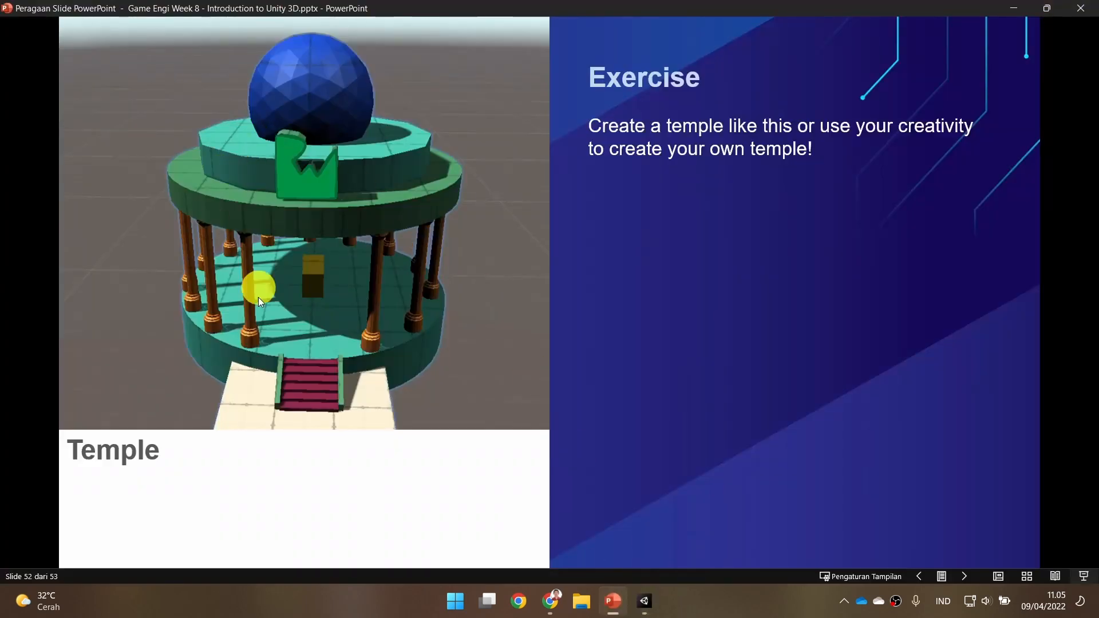